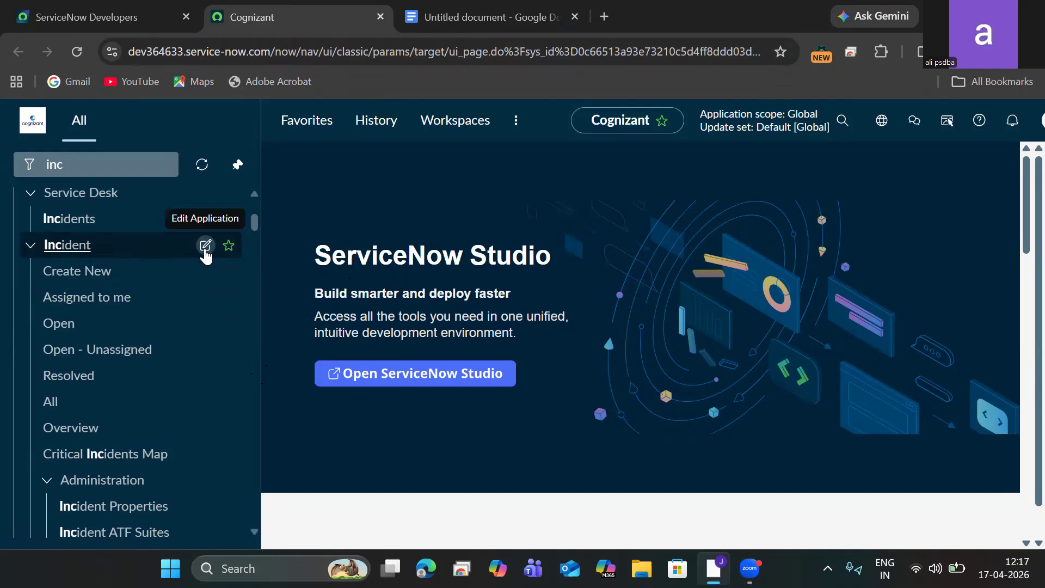
Step: Look through the Incident application menu's record and its modules: Create New, Assigned to me, Open, Open - Unassigned, Resolved and All
click(205, 245)
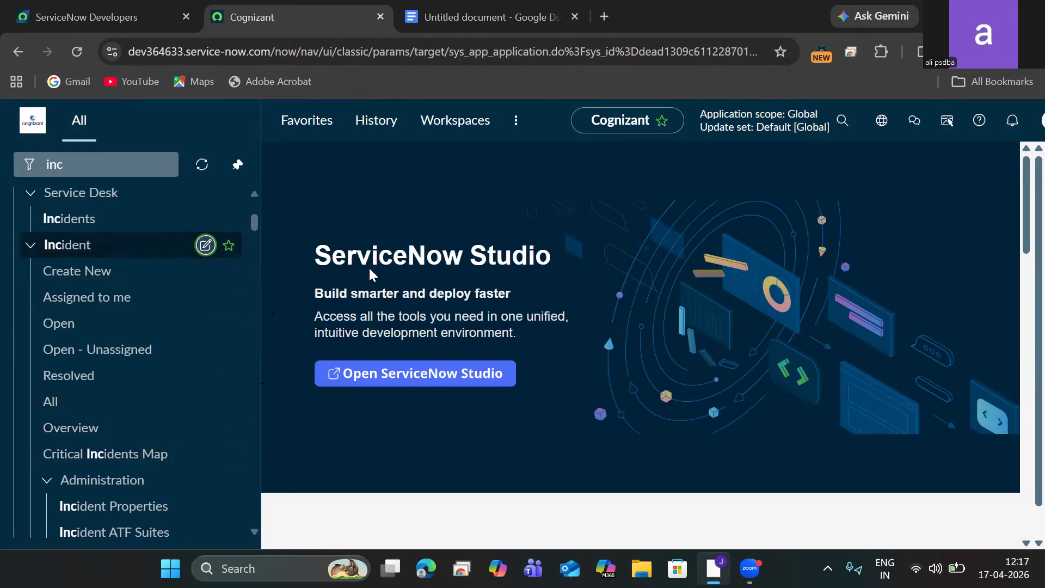
click(203, 246)
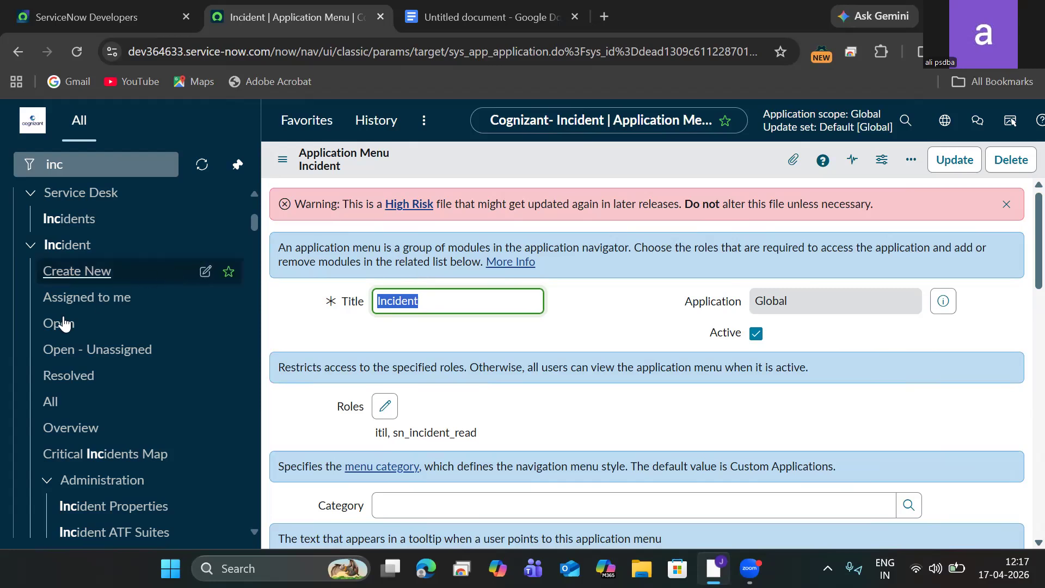
click(90, 278)
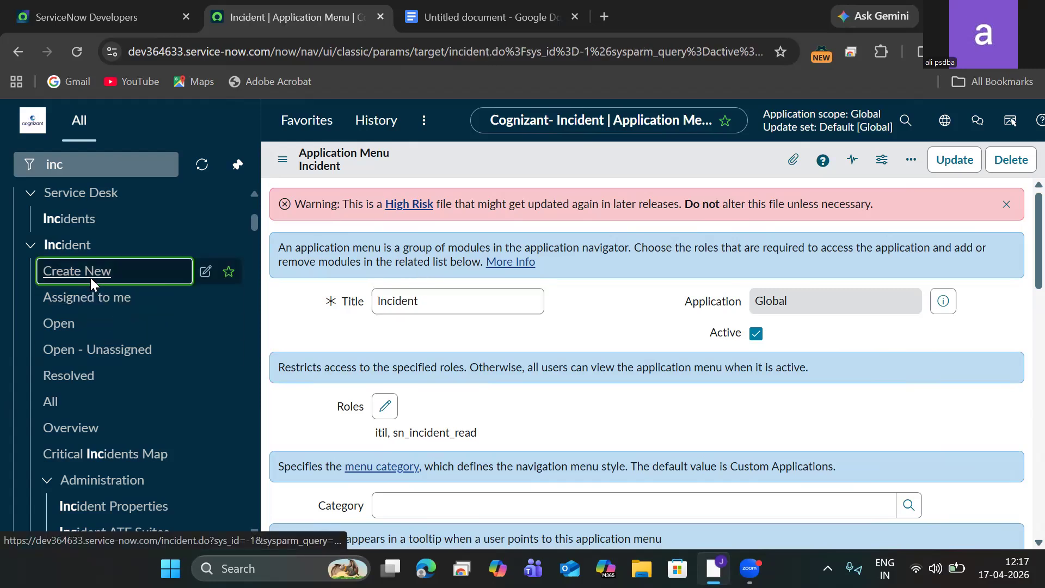
click(74, 305)
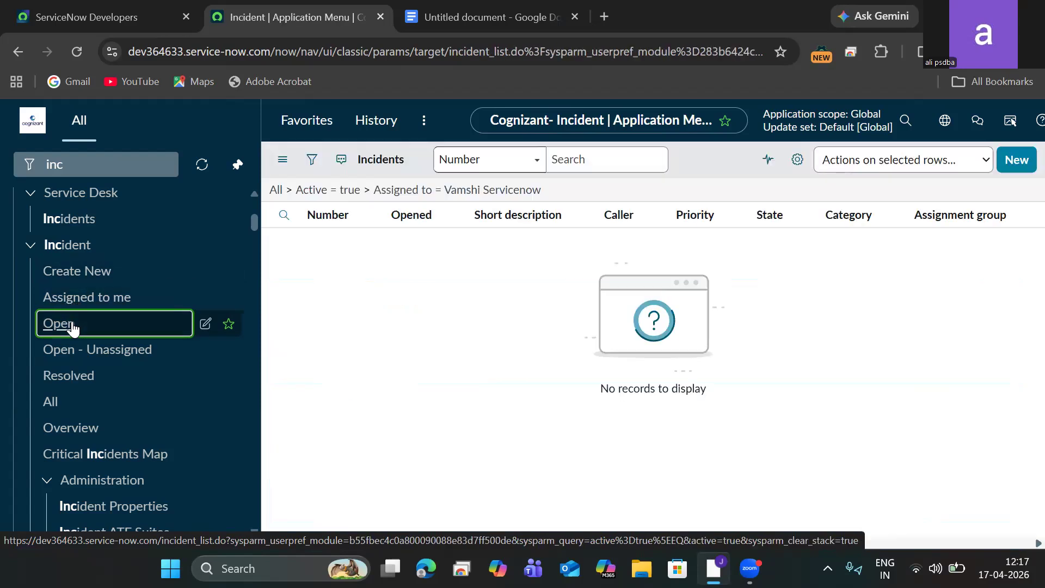
click(73, 327)
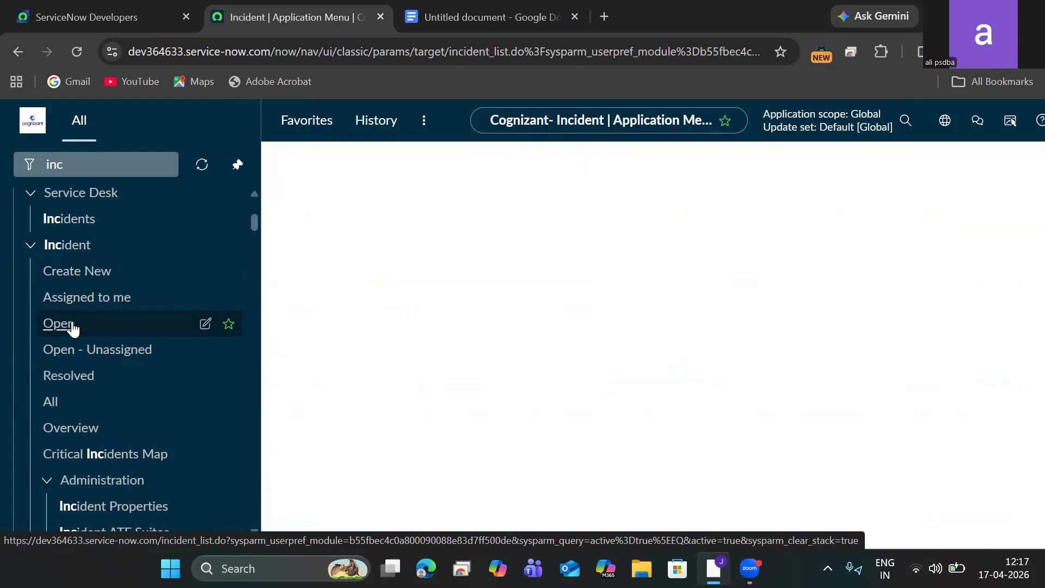
click(76, 350)
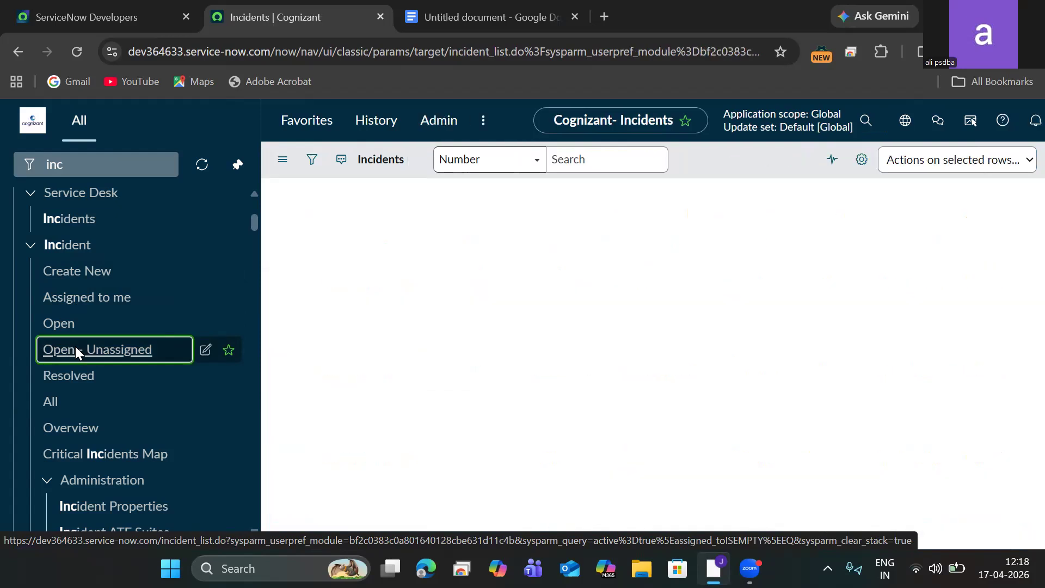
click(74, 374)
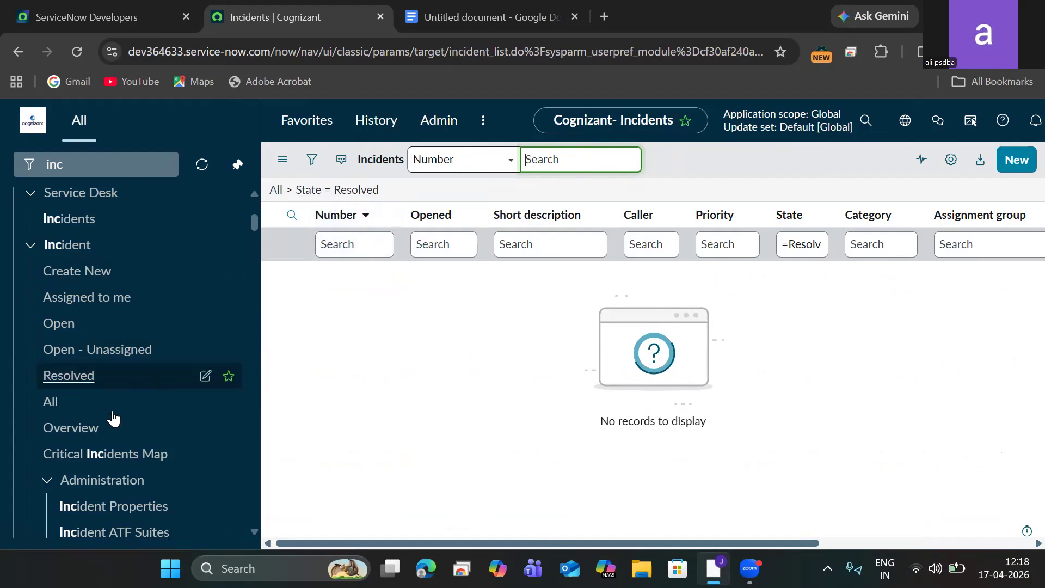
click(61, 407)
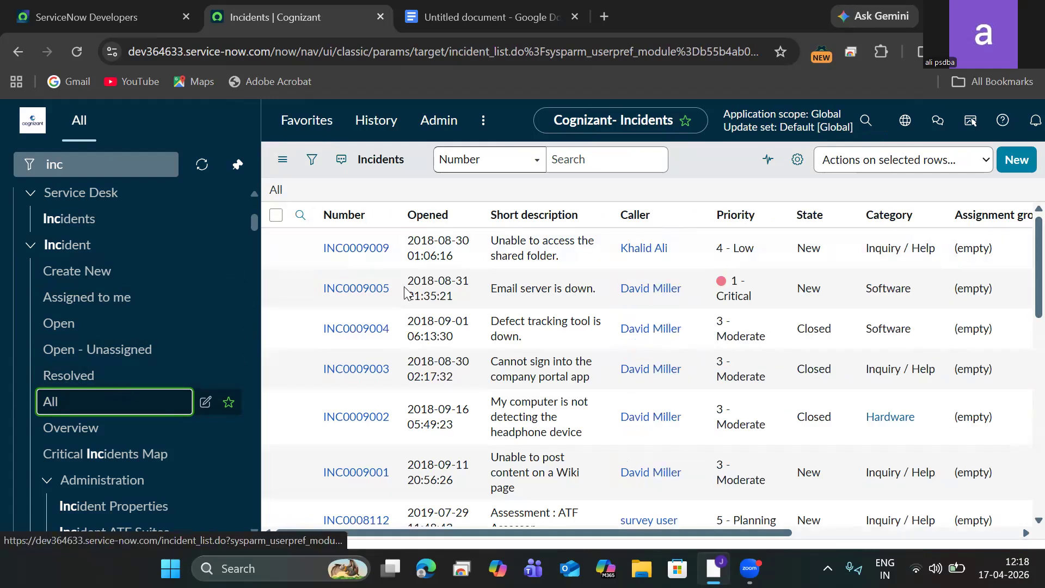
click(69, 375)
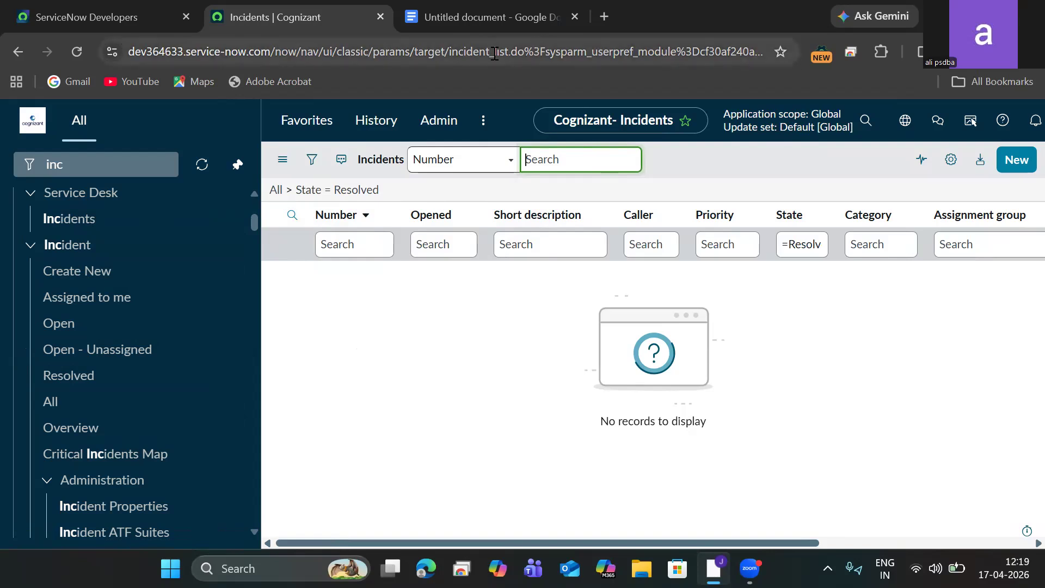
Step: Switch to the Google Docs notes and add the heading "Application Menu ::-" with blank lines below it
click(472, 24)
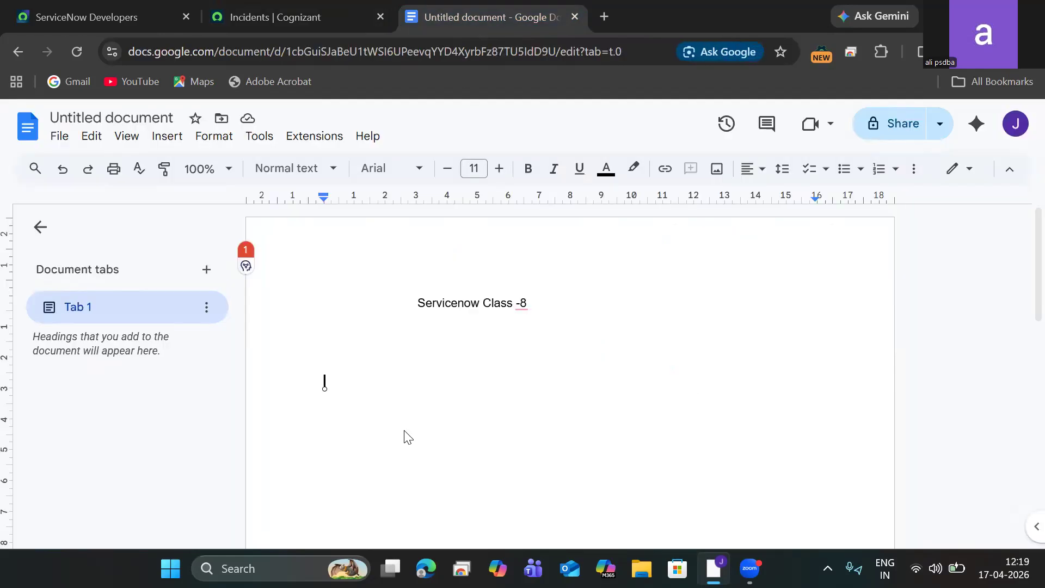
text(Application MENU)
key(BackSpace)
key(BackSpace)
key(BackSpace)
text(E)
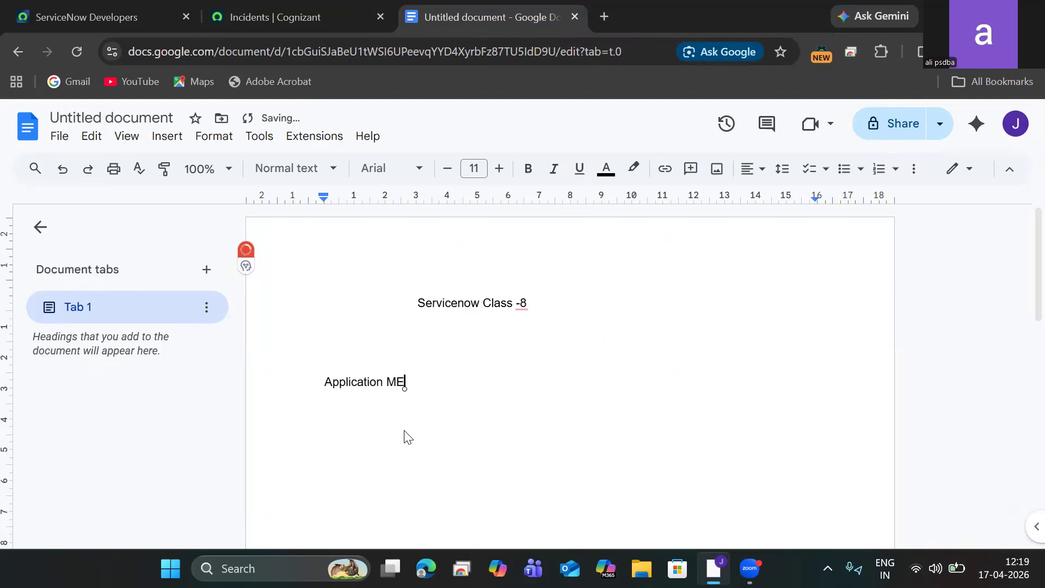
key(BackSpace)
text(enu ::-)
key(Return)
key(Return)
key(Return)
Step: Write under the heading: "In snow the application Menu is the left side navigation panel used to access all applications and modules available to user"
text(In snow the application Mneu)
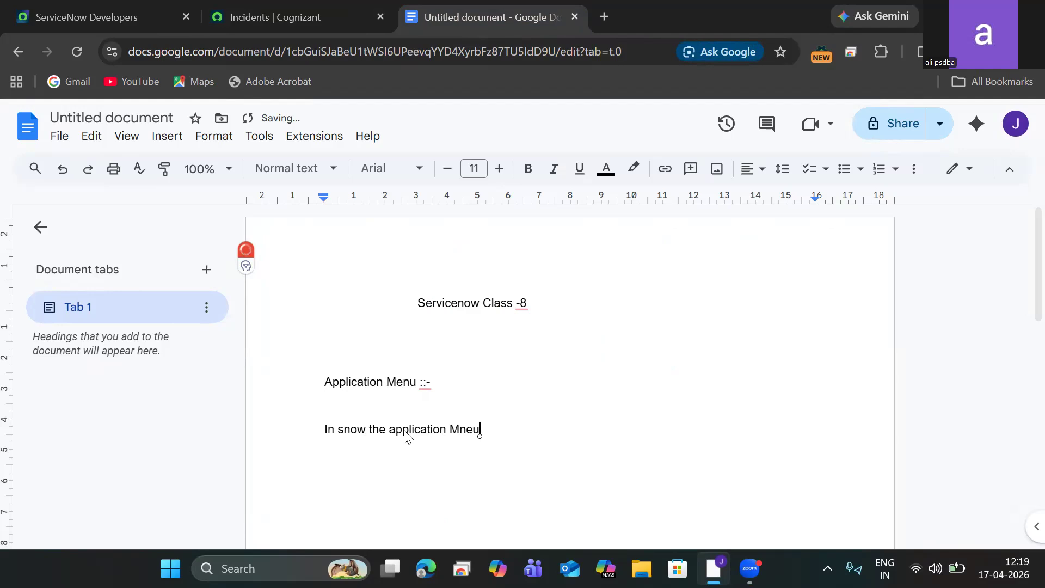
key(BackSpace)
key(BackSpace)
key(BackSpace)
text(enu is the left side navigation panel used )
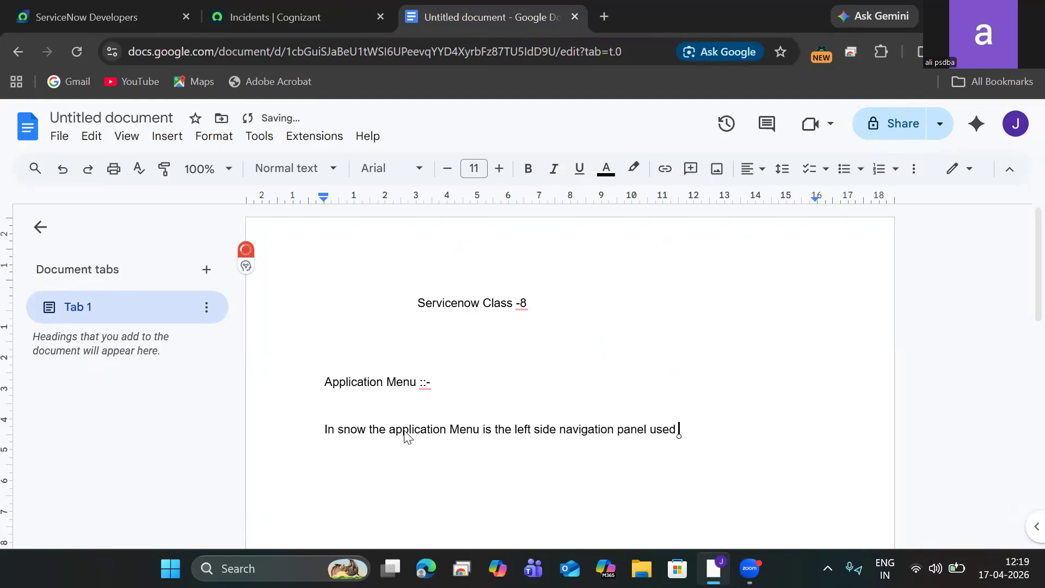
text(to access all)
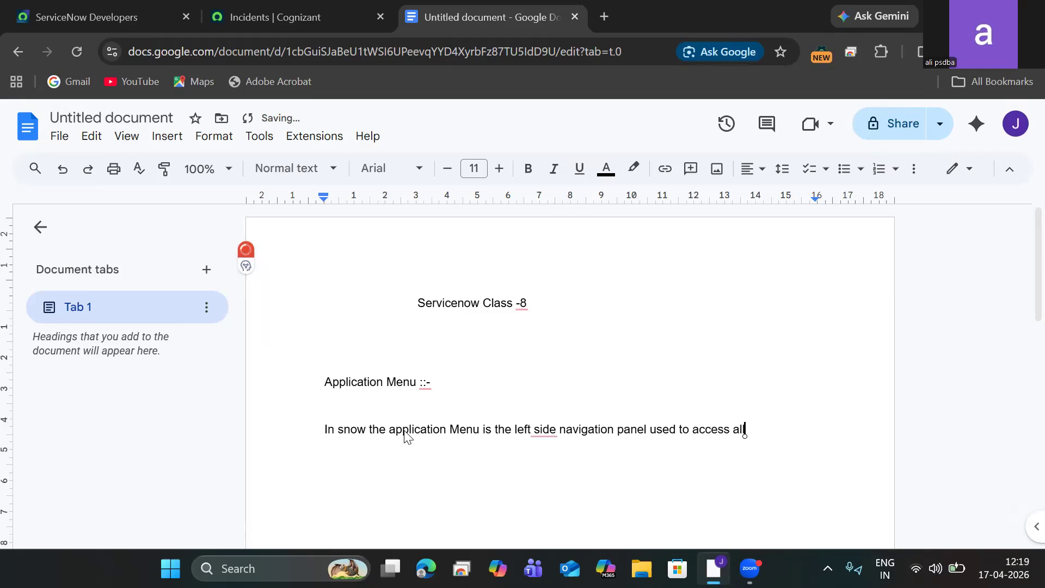
text( applications ad)
key(BackSpace)
text(nd modules available to user )
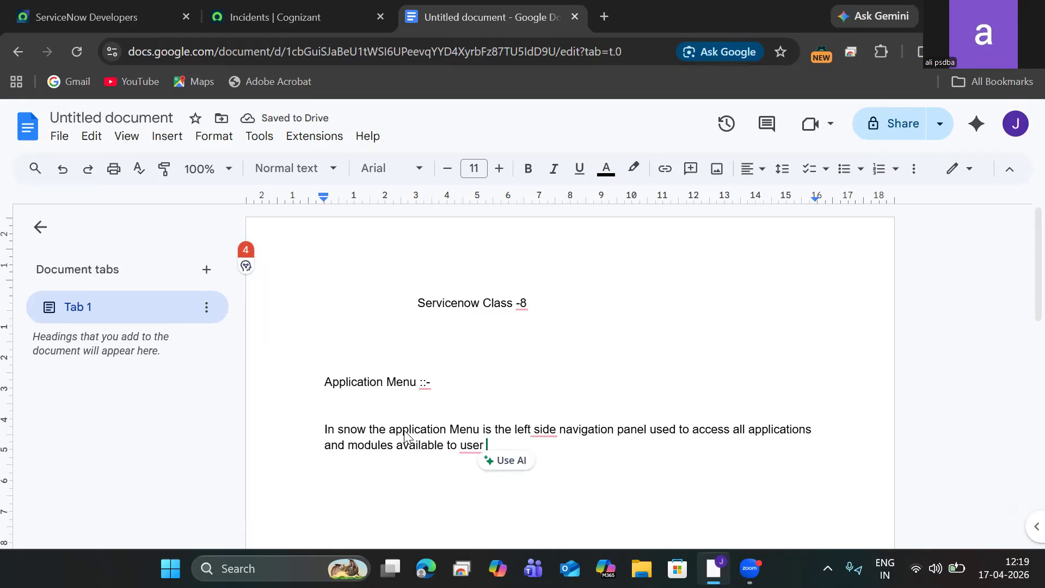
Step: Continue the Application Menu paragraph with "so in this ,all application are listed in a structured way"
text(so)
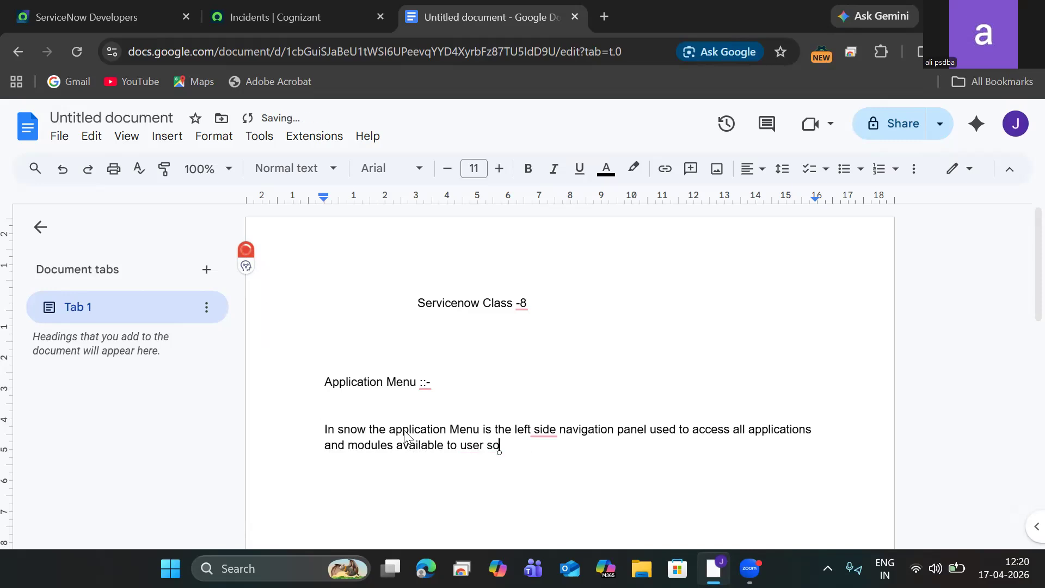
text( in this )
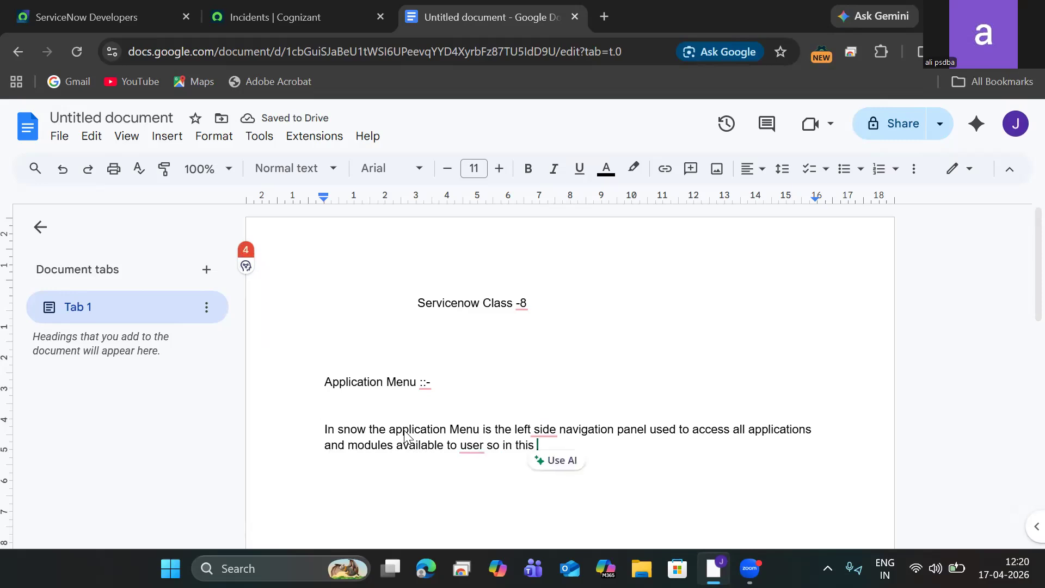
text(,all)
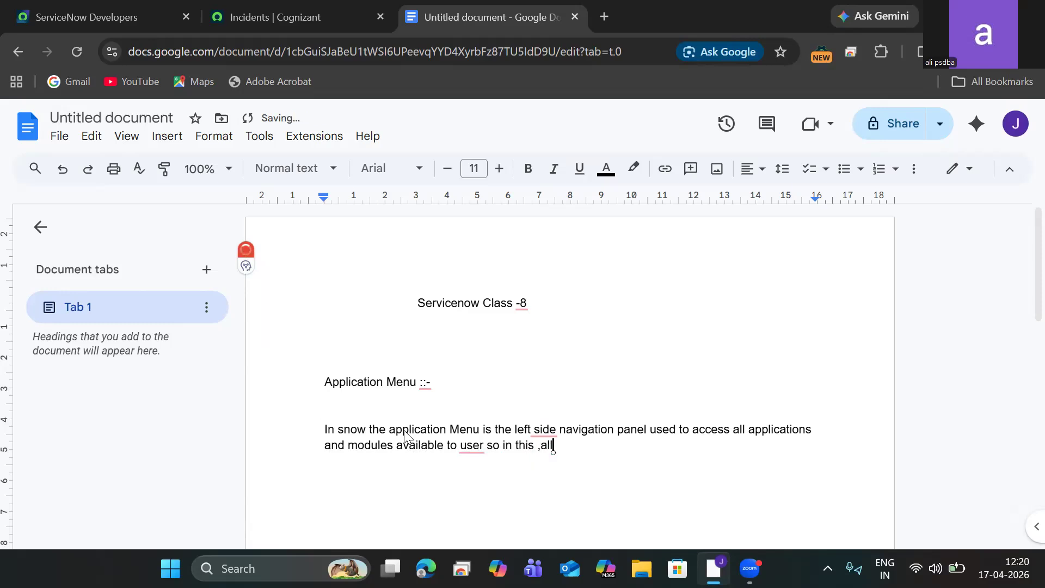
text( application)
text(re listed in a structured wa)
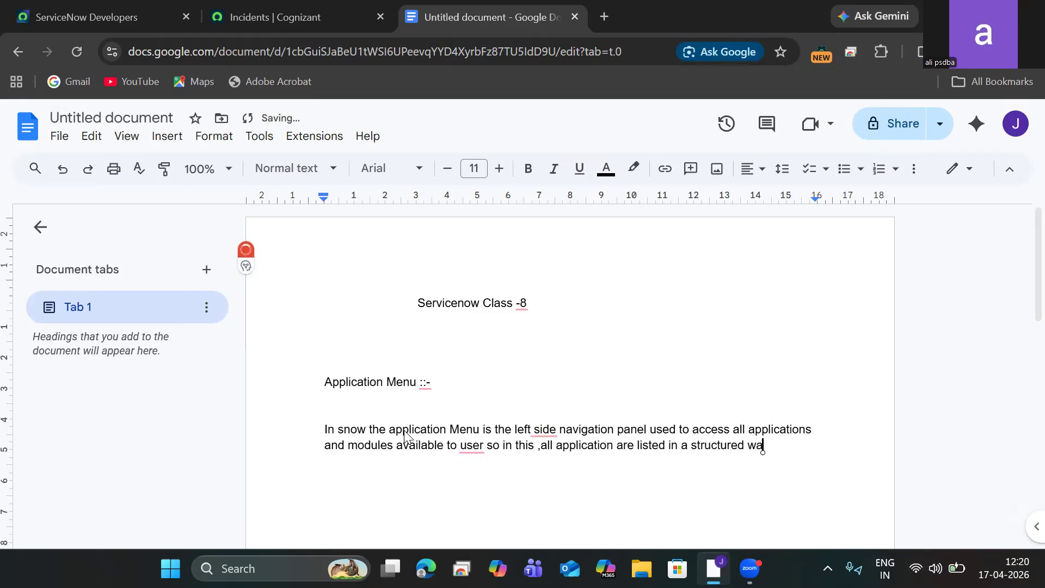
text(y)
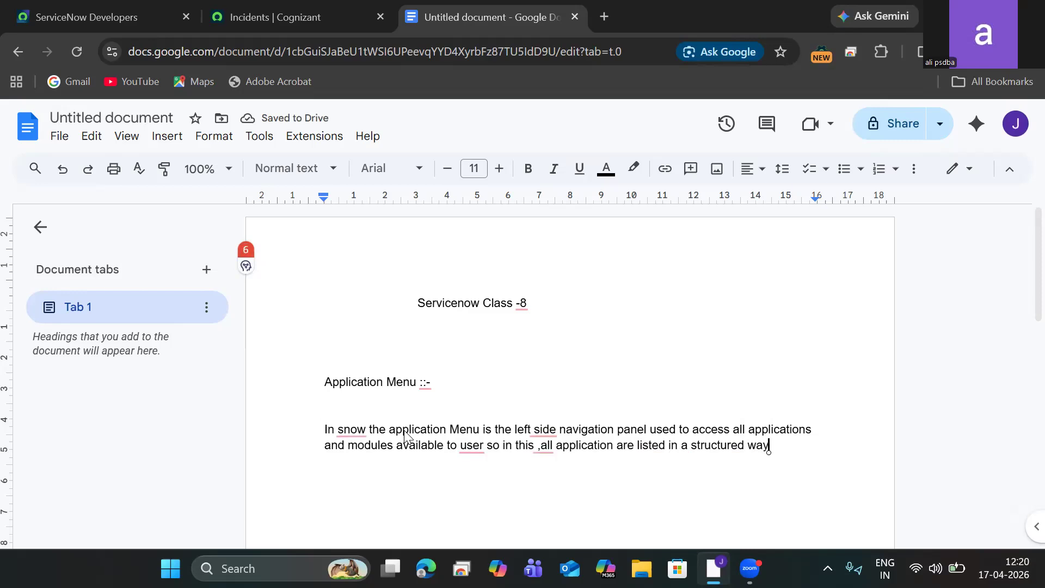
Step: Finish the Application Menu paragraph with "& displays all apps & their modules allowing to access different functionality."
text( & displa)
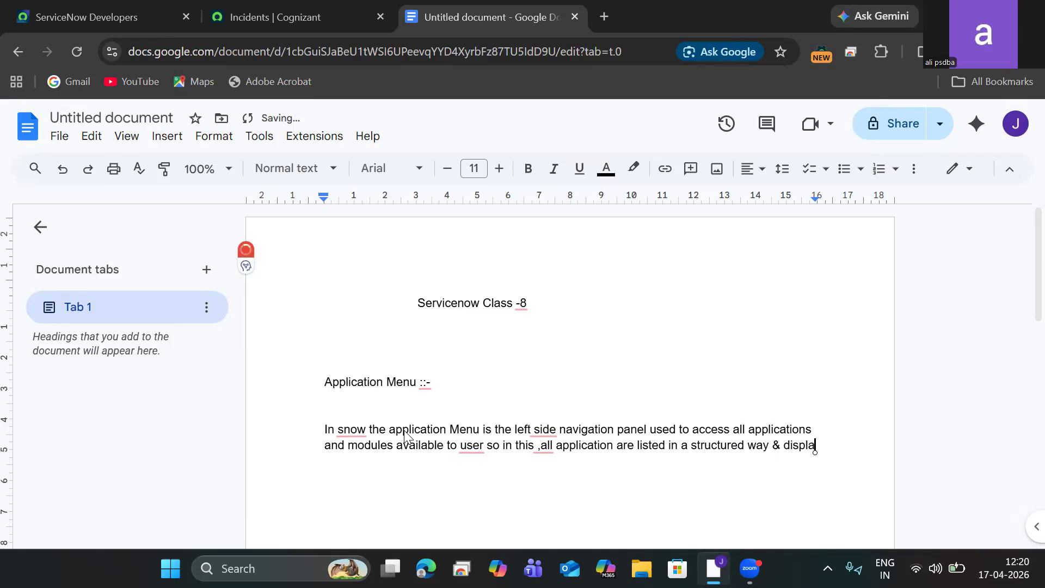
text(ys a)
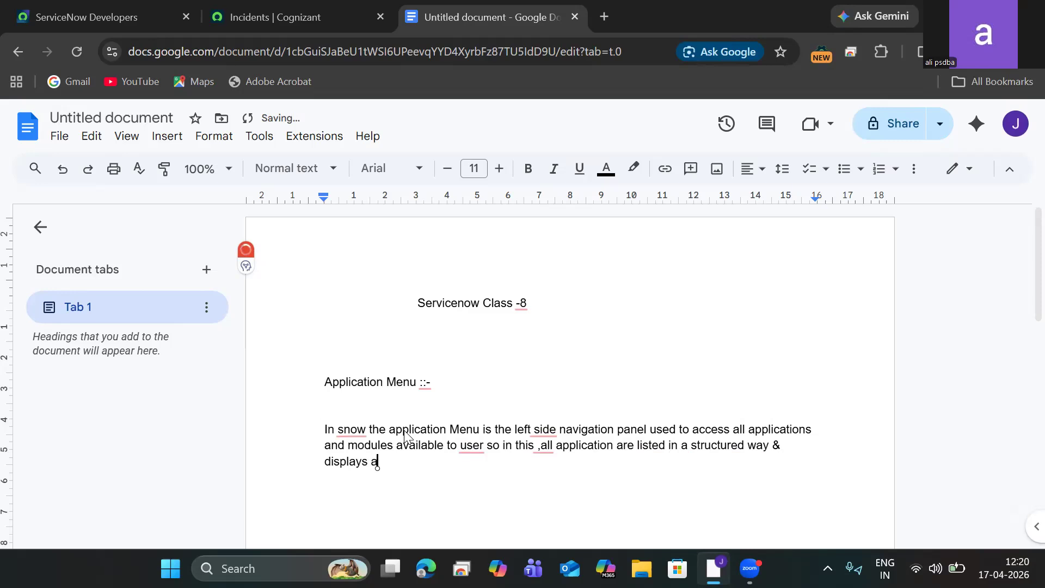
text(ll apps & their modul)
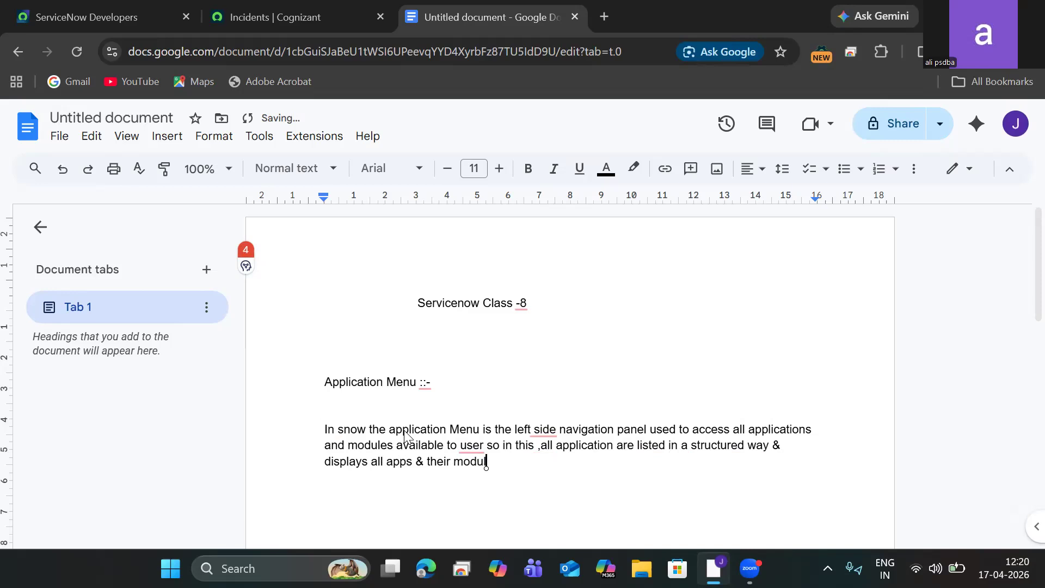
text(es allowing )
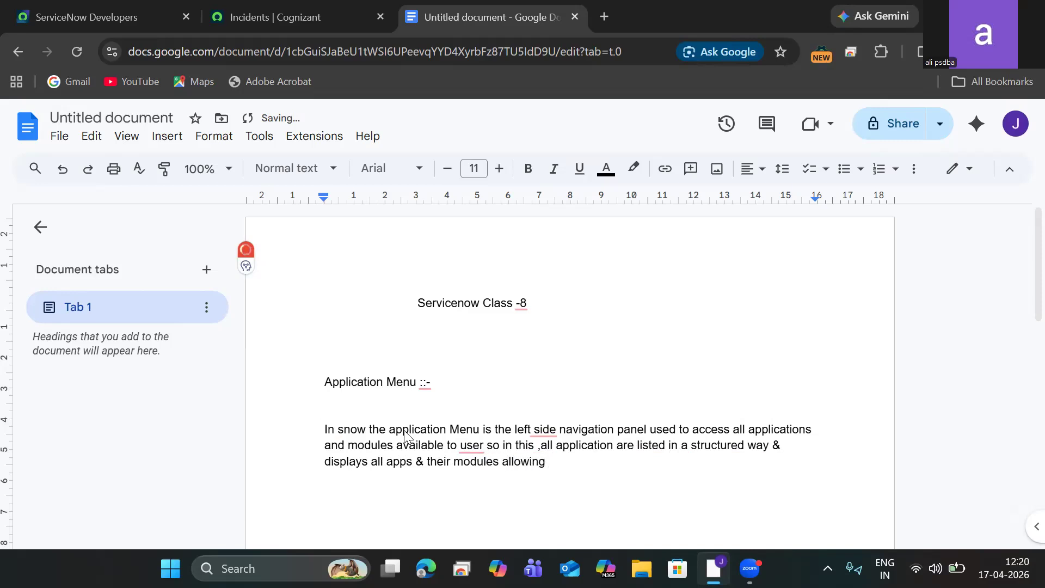
text(to access different functionality.)
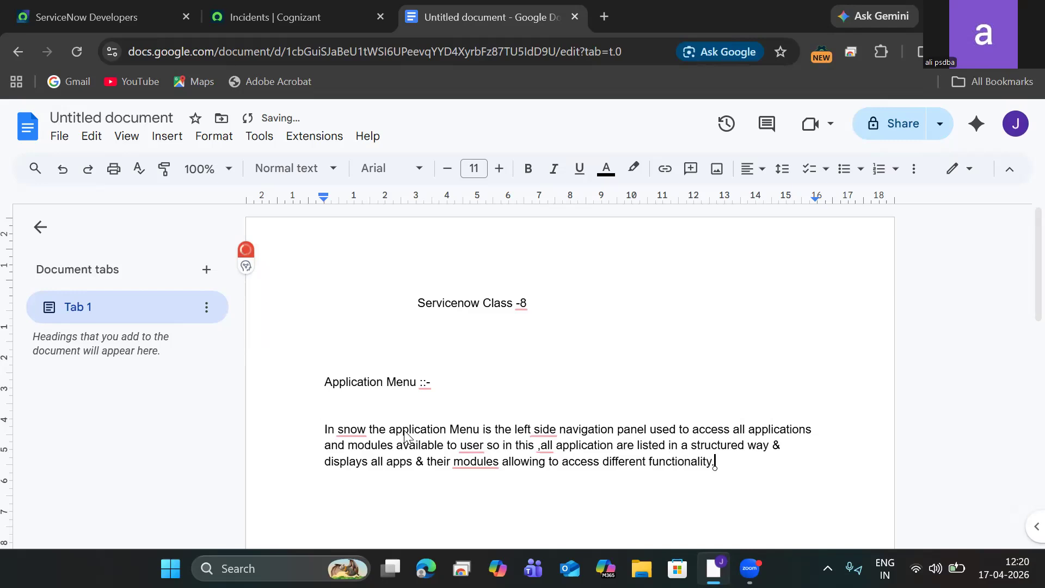
Step: Add the heading "Modules :" below the Application Menu paragraph, separated by a blank line
key(Return)
text(\)
key(Return)
key(BackSpace)
key(BackSpace)
key(Return)
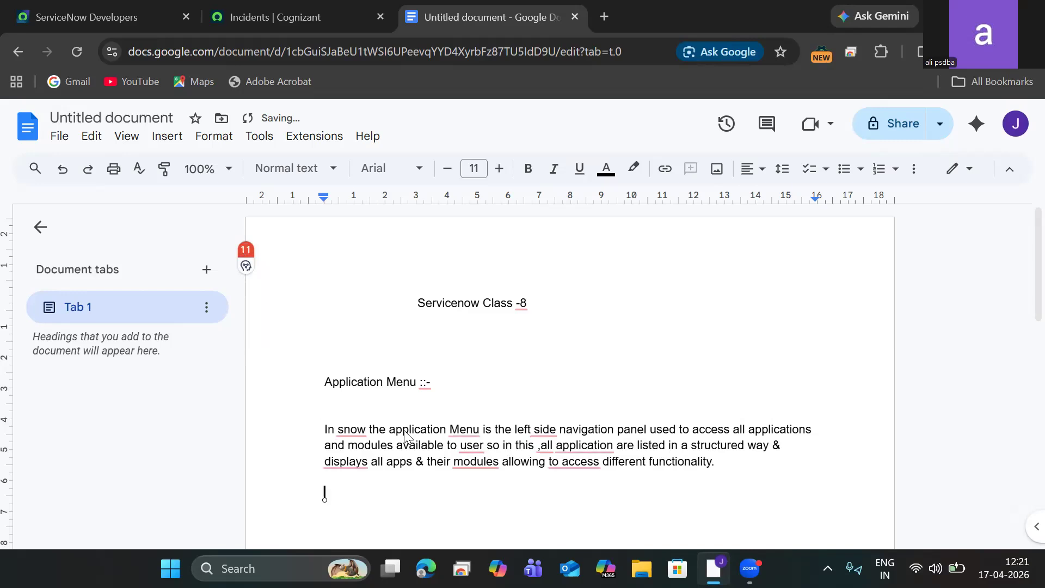
text(Modules)
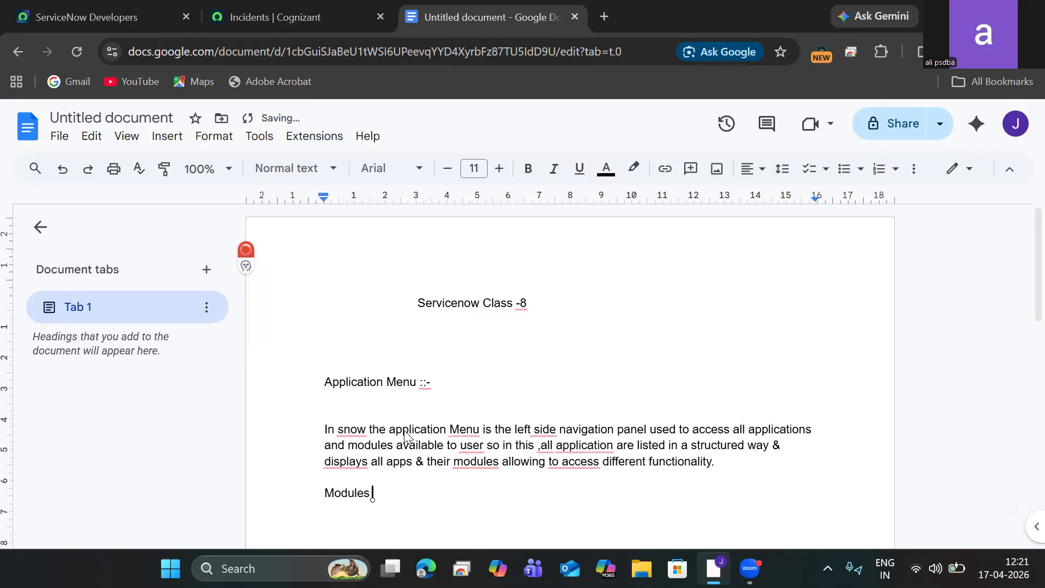
text( :)
key(Return)
Step: Begin the paragraph under the Modules heading with "Modules are the children and second tier navigation options in the"
text(Modules are the)
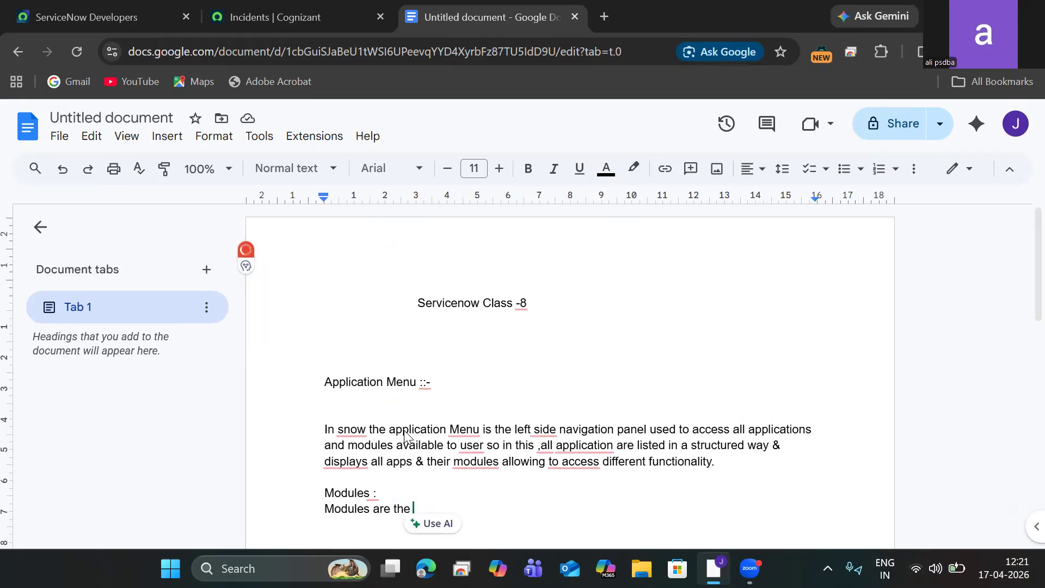
text(chi)
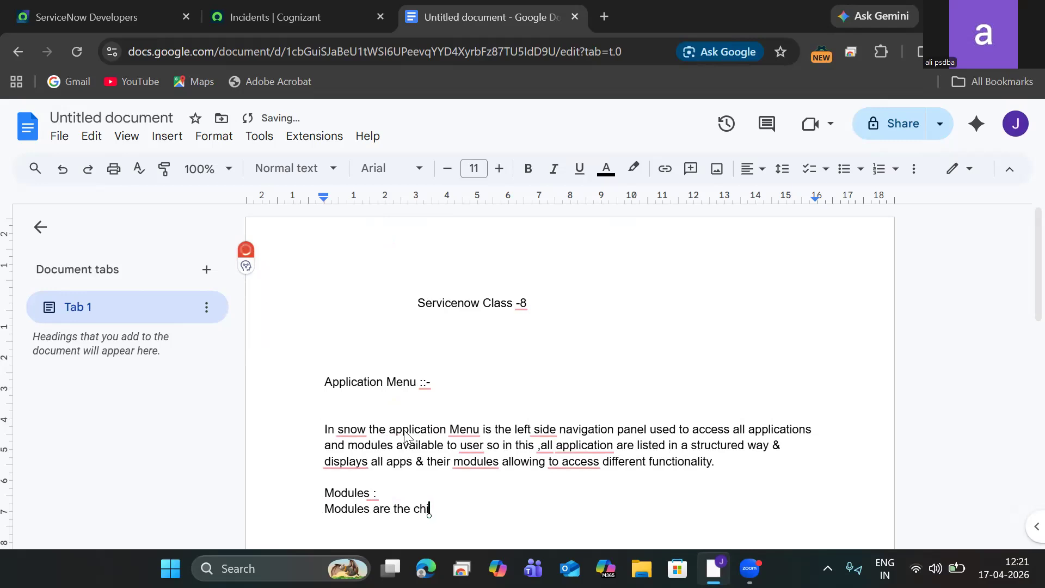
text(lde)
key(BackSpace)
text(ren qqnd)
key(BackSpace)
key(BackSpace)
key(BackSpace)
text(nd secon)
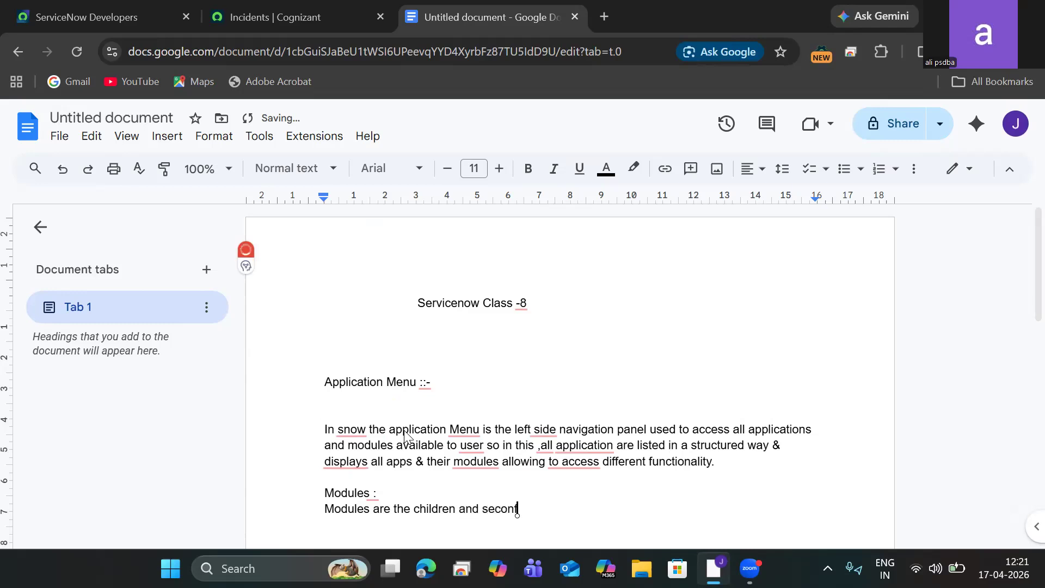
text(d tiie)
key(BackSpace)
key(BackSpace)
text(i)
key(BackSpace)
text(er navigation )
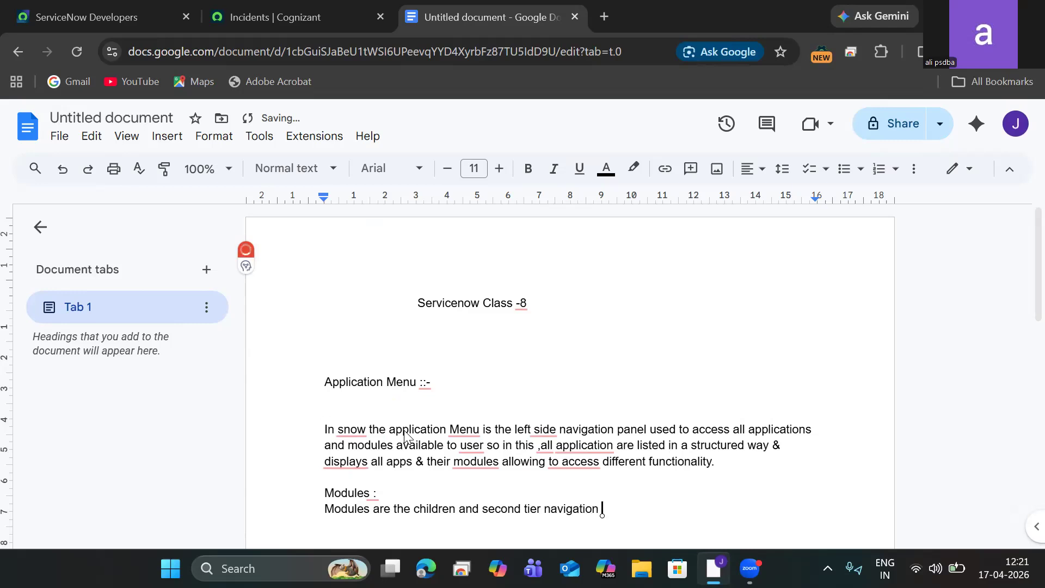
text(options in the )
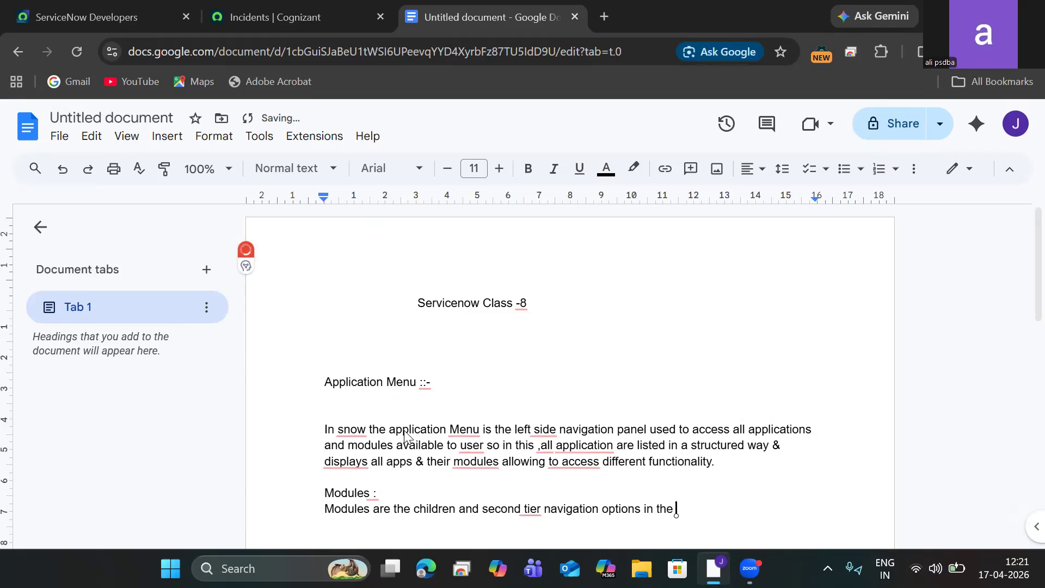
Step: Continue the Modules paragraph with "app navigator modules qare often used to link other pages or records in the snow platform"
text(app navigator modules qare)
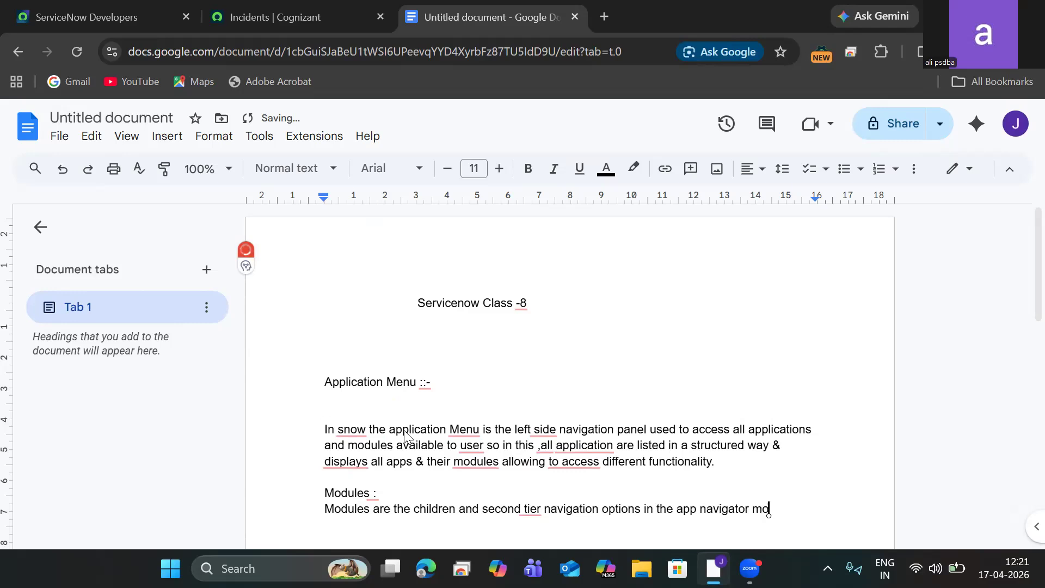
text( often)
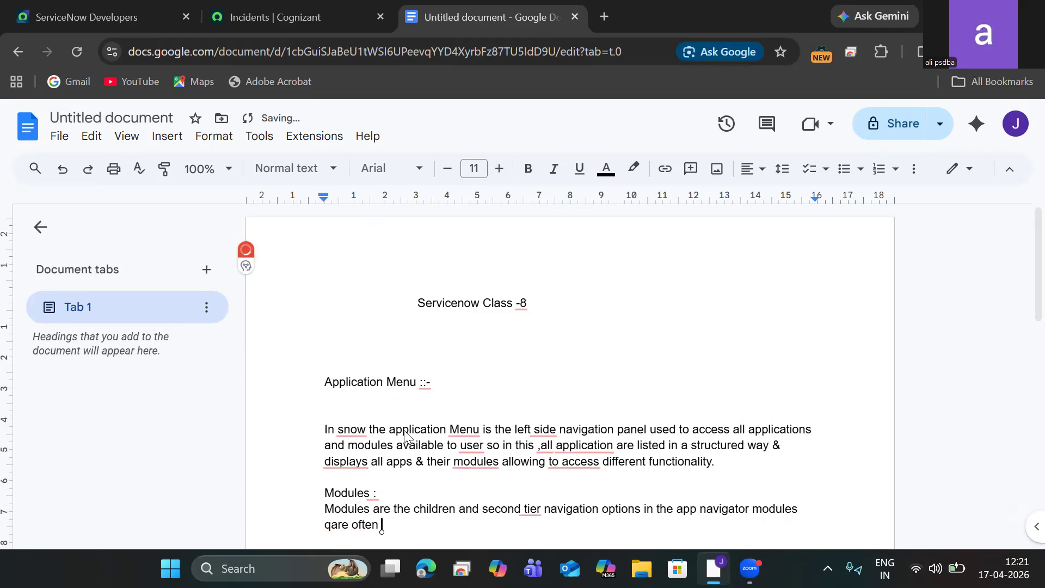
text( used to link othe)
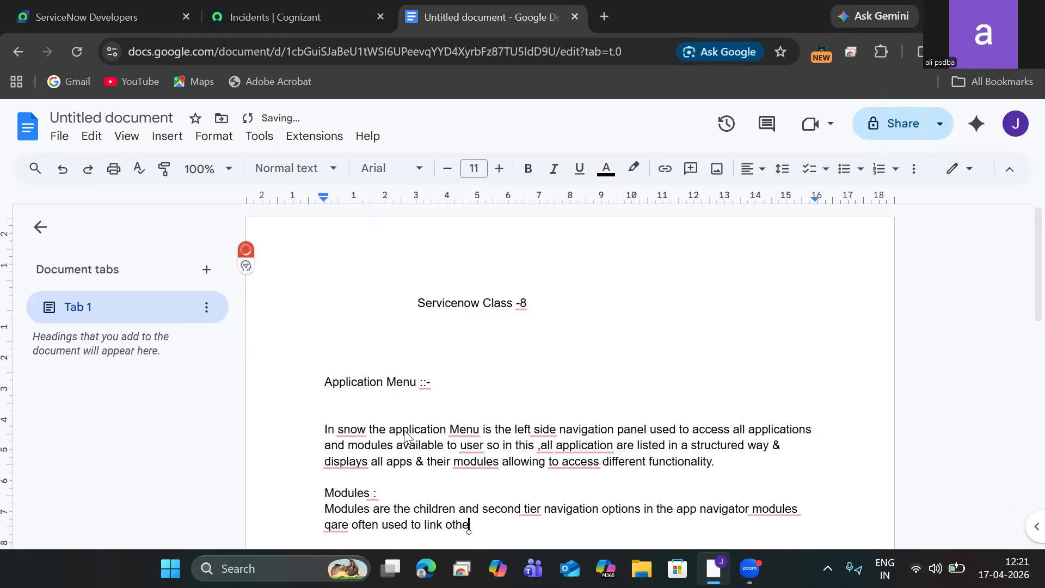
text(r pages  or records in the snow platform)
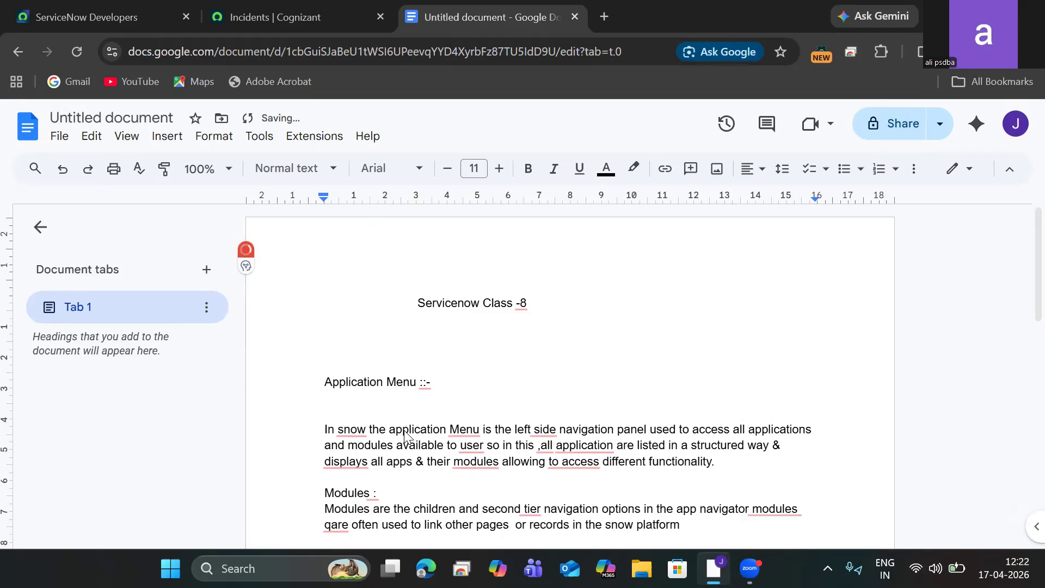
Step: Finish the Modules paragraph with "and you can configure which module to appear in the application navigator using app menu modules."
text( and you can configure)
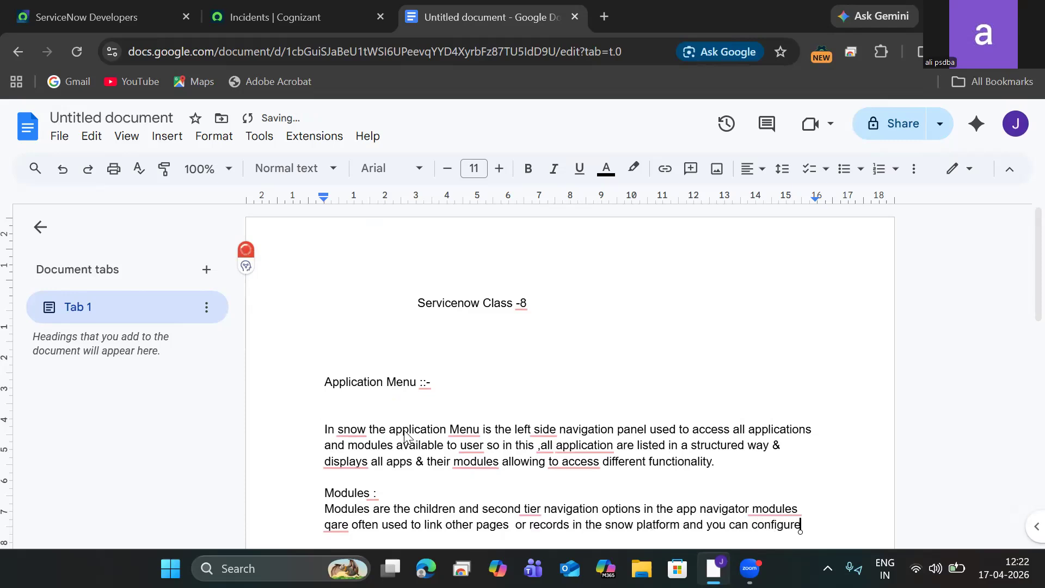
text( which module )
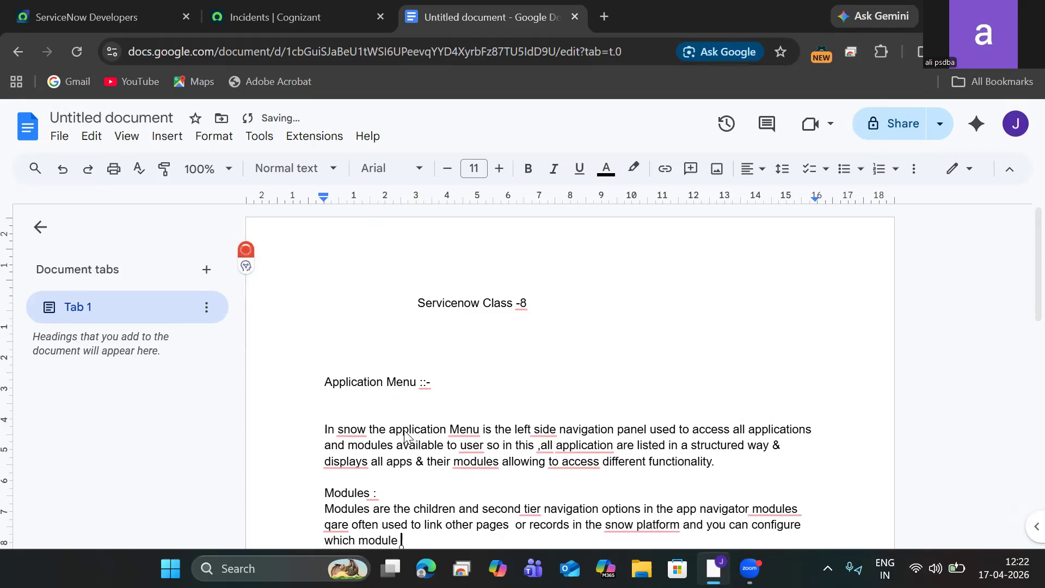
text(to appeer in the )
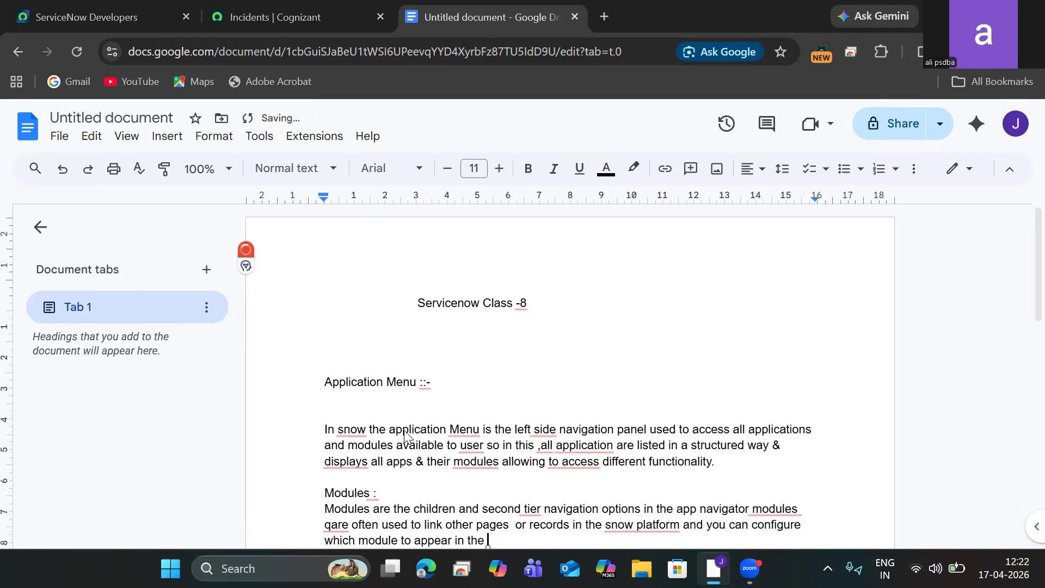
text(application nav)
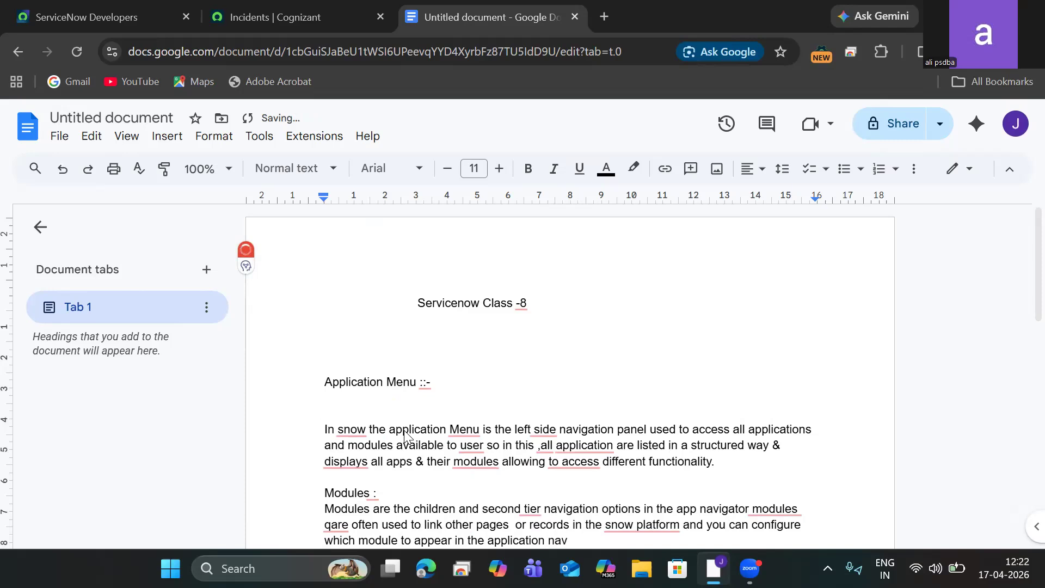
text(igator using app menu modules.)
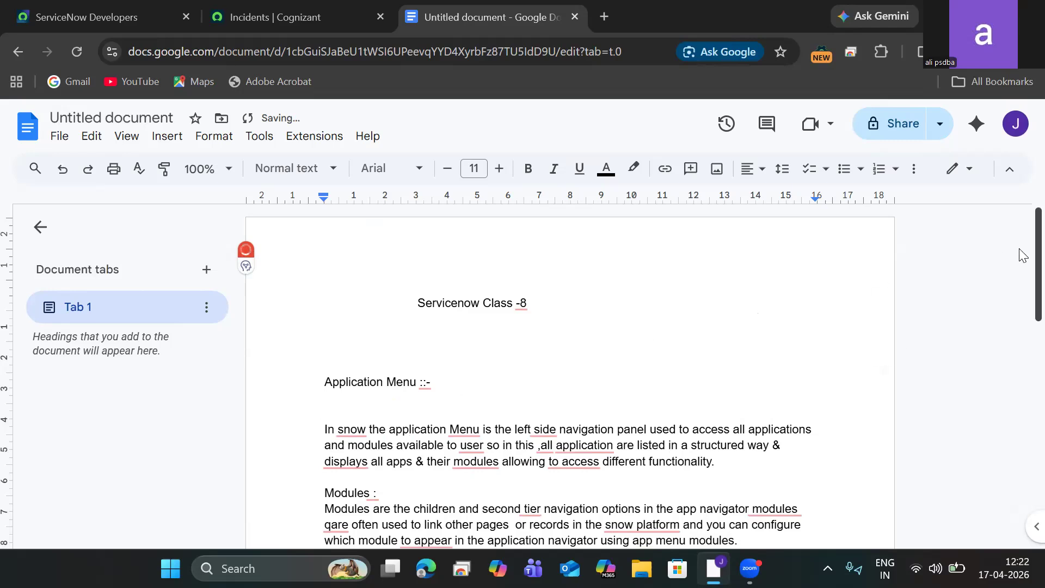
scroll(1021, 267, down, 2)
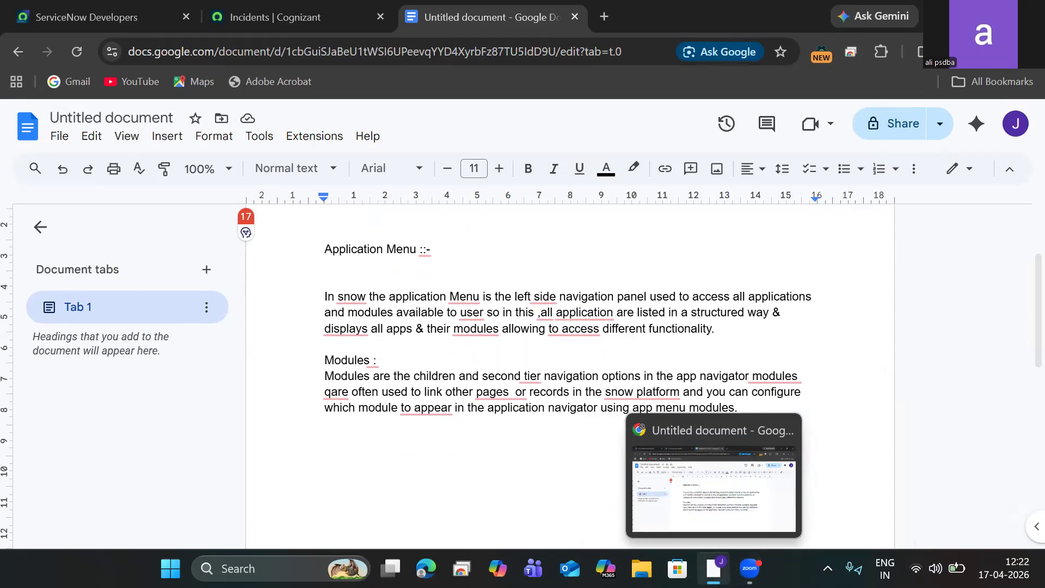
Step: Switch to the ServiceNow instance, filter the application navigator for "tables" and open the Tables list under System Definition
click(276, 22)
click(128, 165)
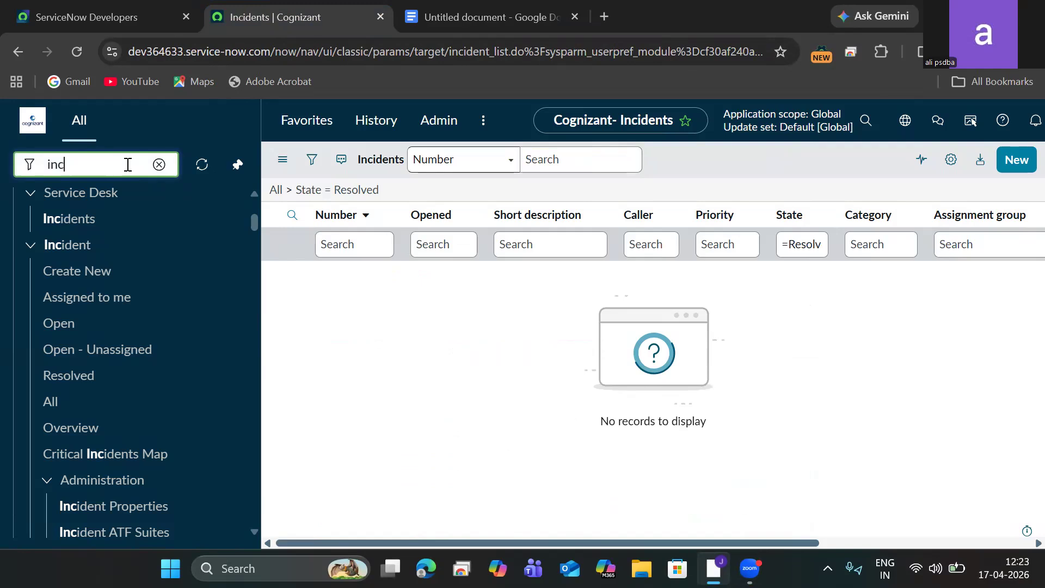
key(ctrl+a)
key(BackSpace)
text(tab)
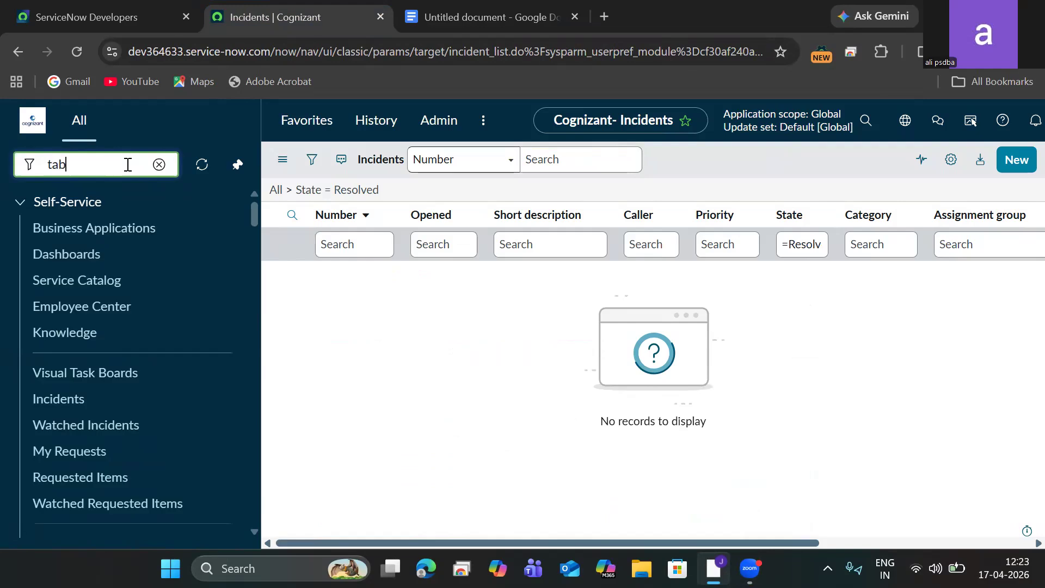
text(les)
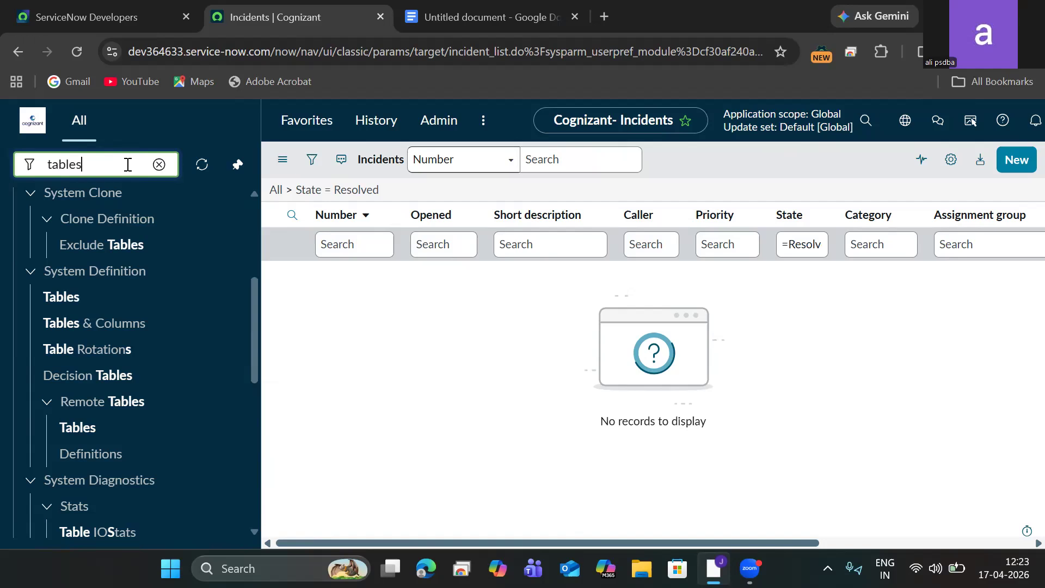
key(Return)
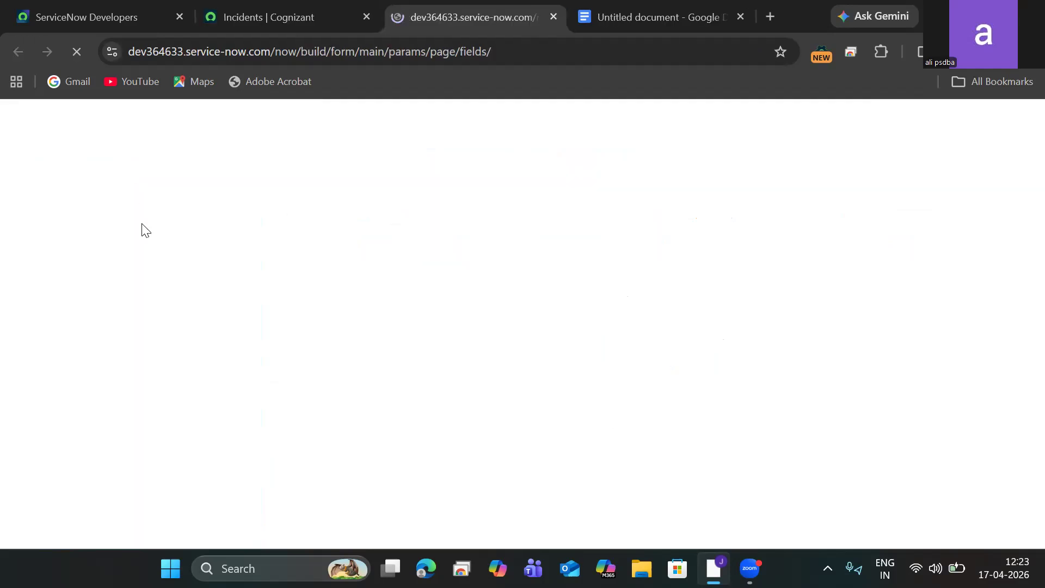
click(553, 22)
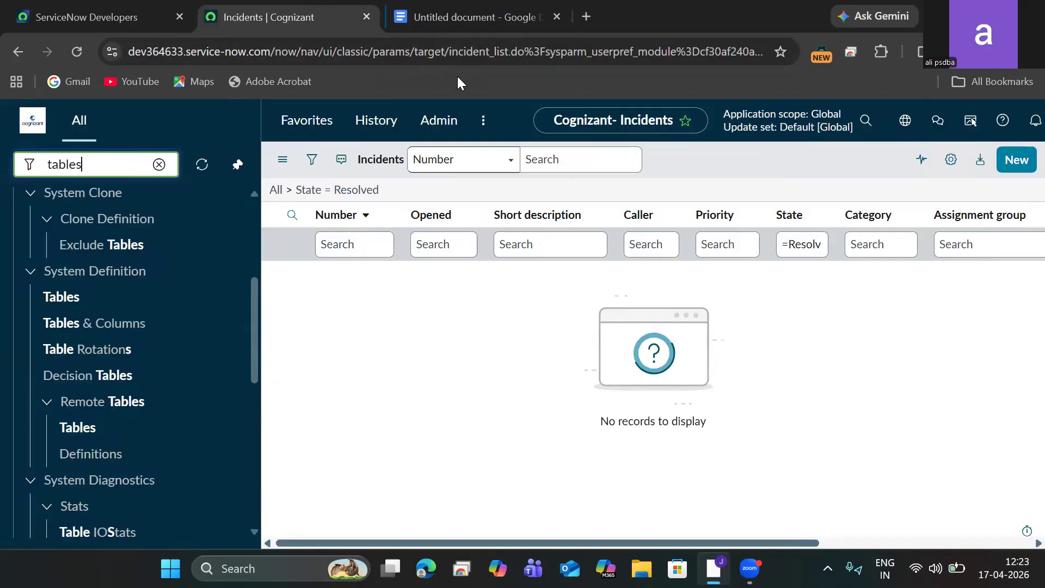
click(64, 295)
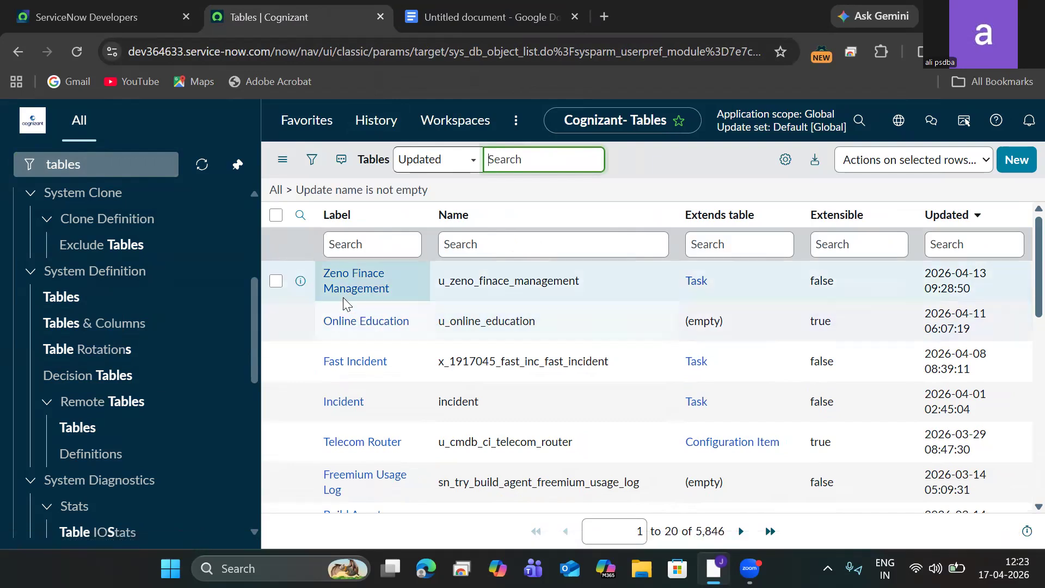
Step: Open the Zeno Finace Management table record and examine its label and name values
click(362, 286)
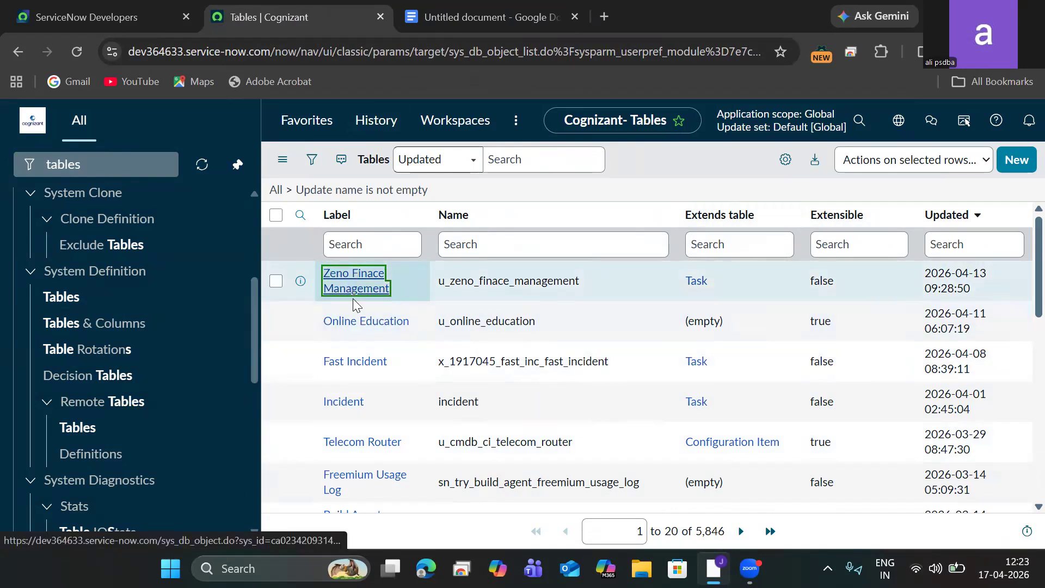
click(342, 277)
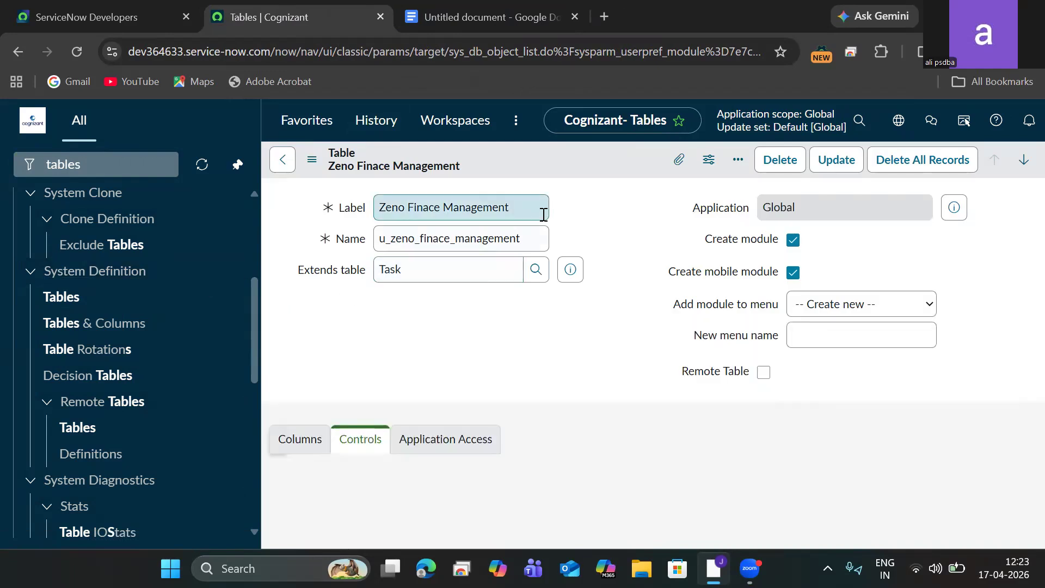
drag(510, 210, 363, 218)
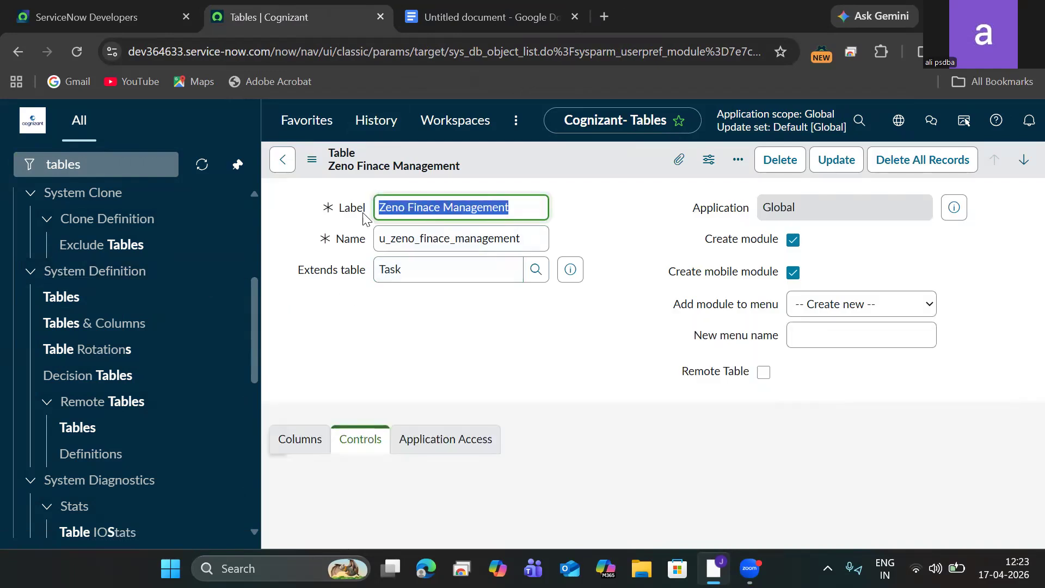
click(518, 239)
drag(519, 238, 369, 251)
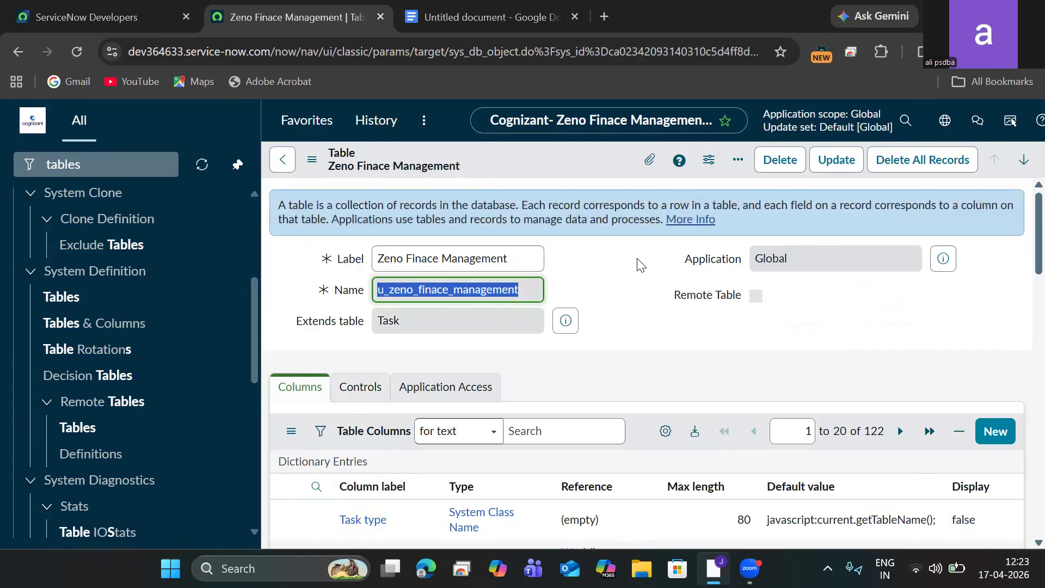
Step: Create a new table labelled "US Employee Onboarding" from the System Definition Tables list, with its auto-filled name and a new menu, and submit it
click(83, 298)
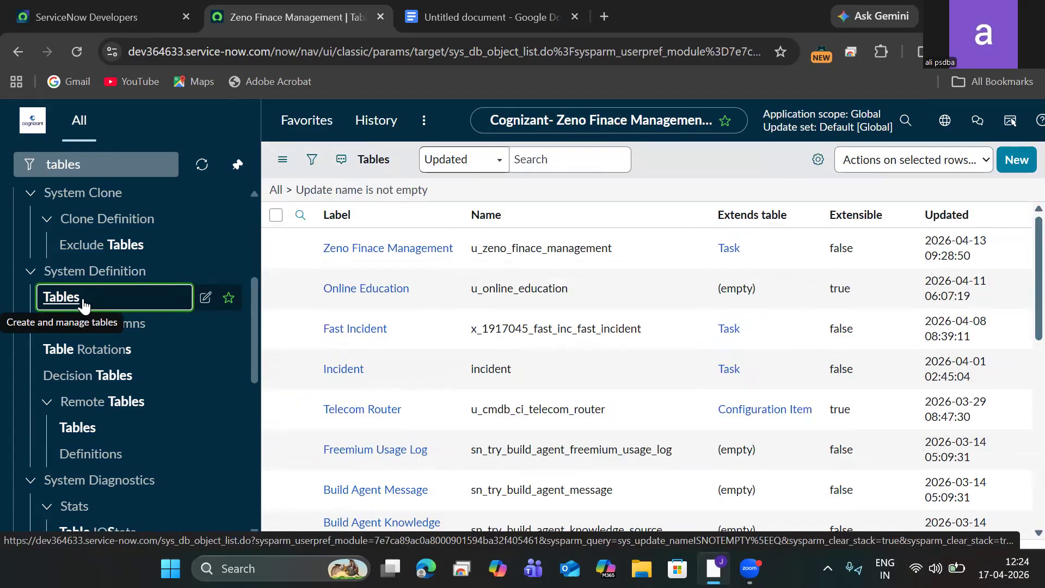
click(1018, 160)
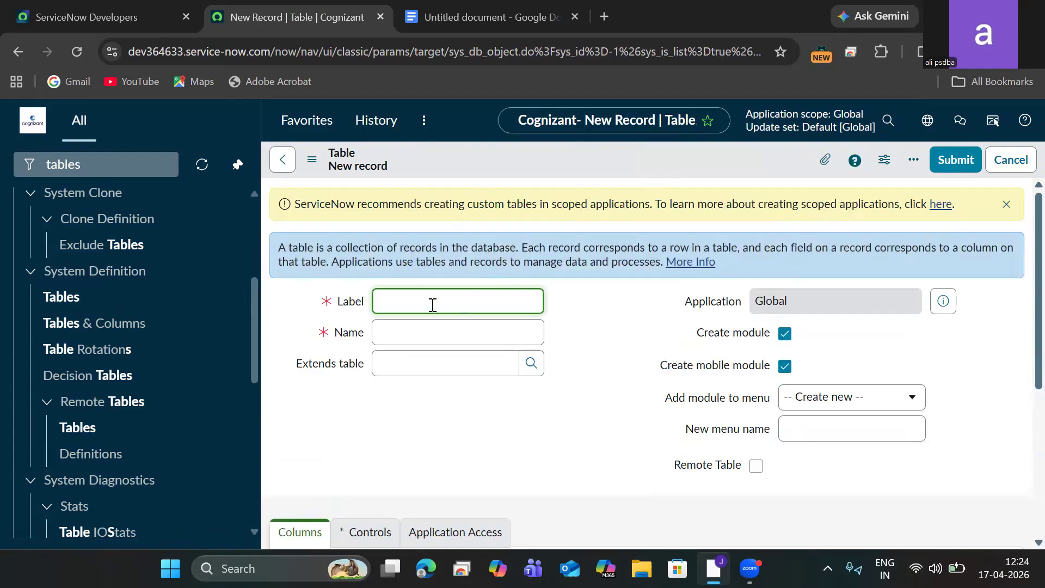
text(US)
text(Employee Onboarding)
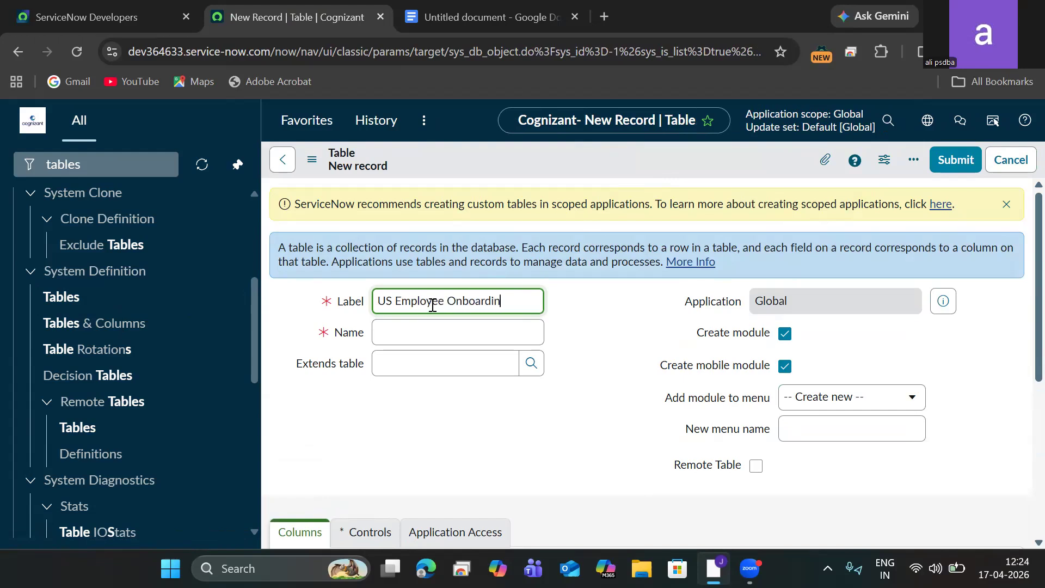
click(598, 331)
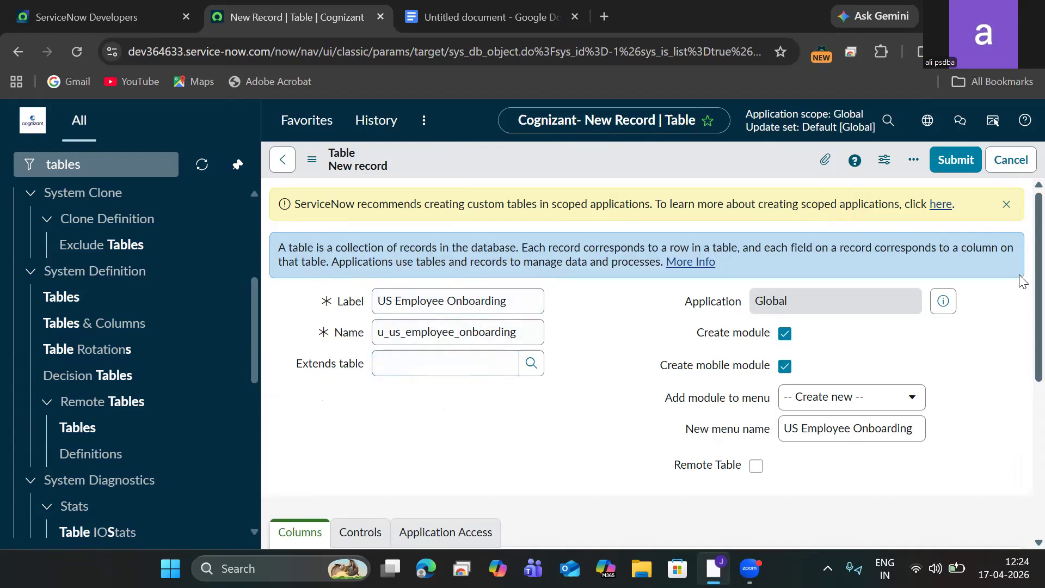
scroll(1021, 313, down, 3)
scroll(1019, 378, up, 3)
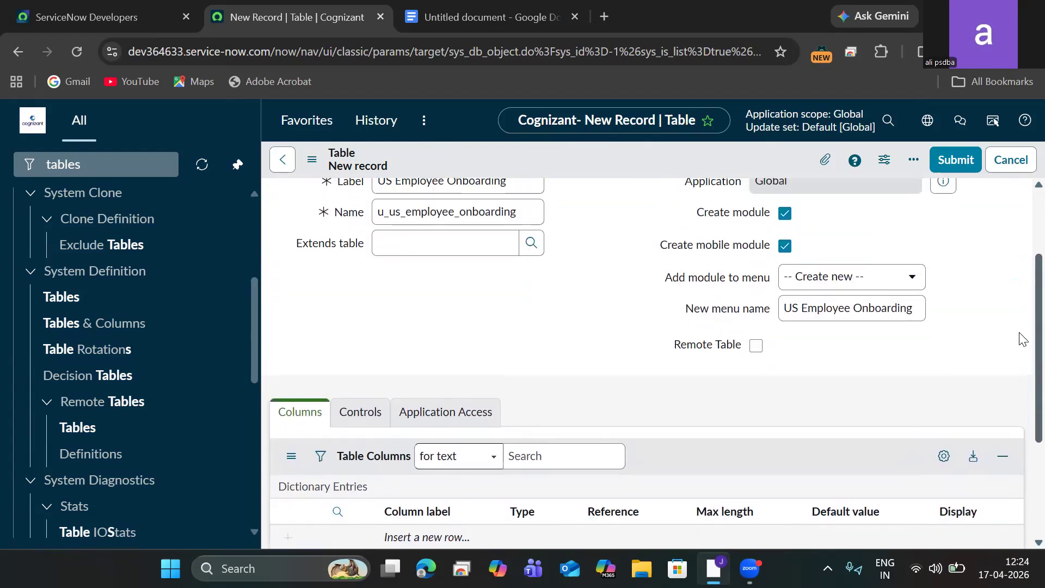
click(947, 166)
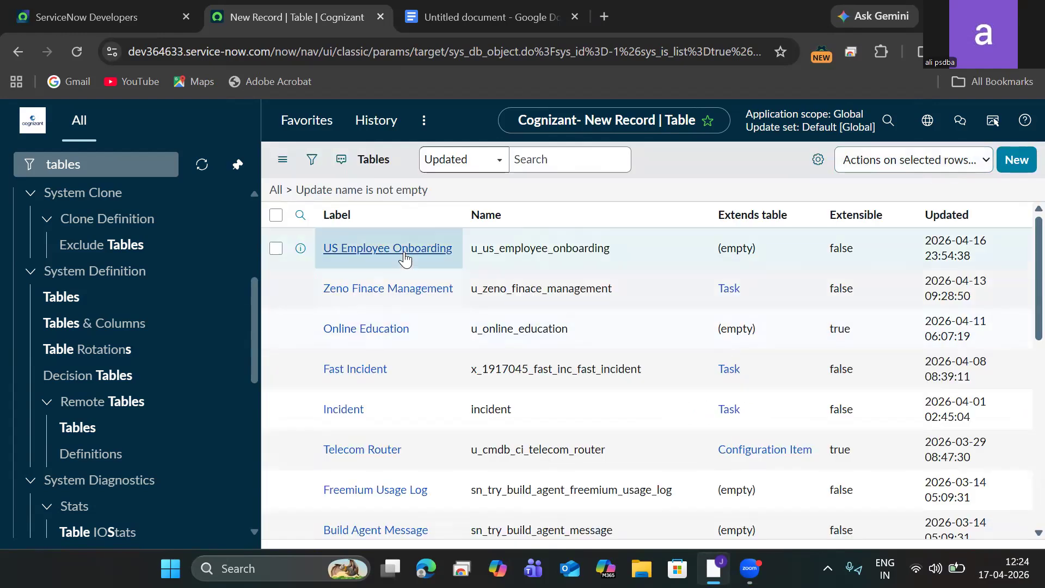
Step: Filter the navigator for "US Emplo", open the US Employee Onboardings module and bring up its new record form
click(123, 169)
key(ctrl+a)
key(BackSpace)
text(US)
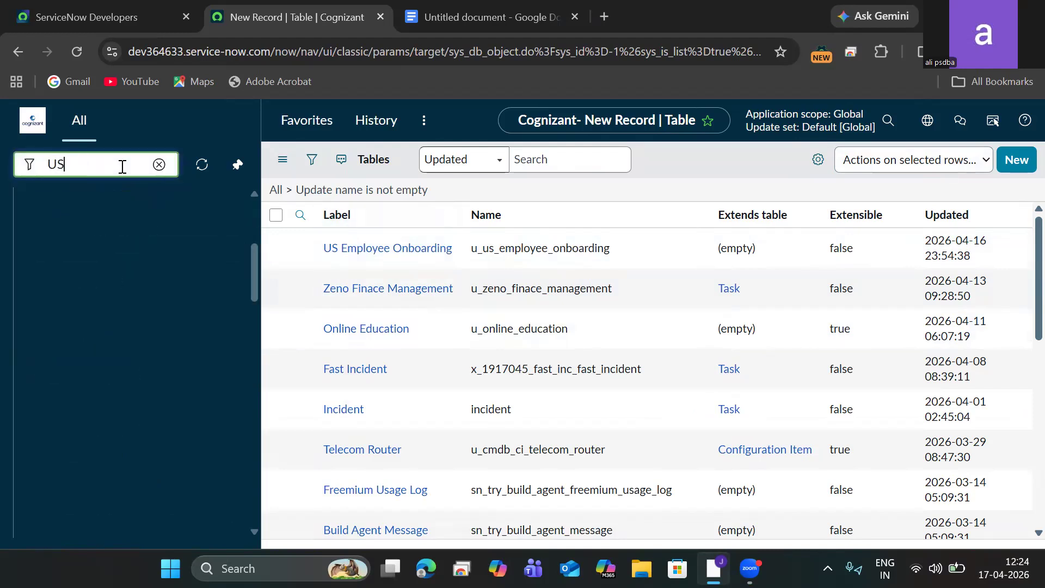
text( Emplo)
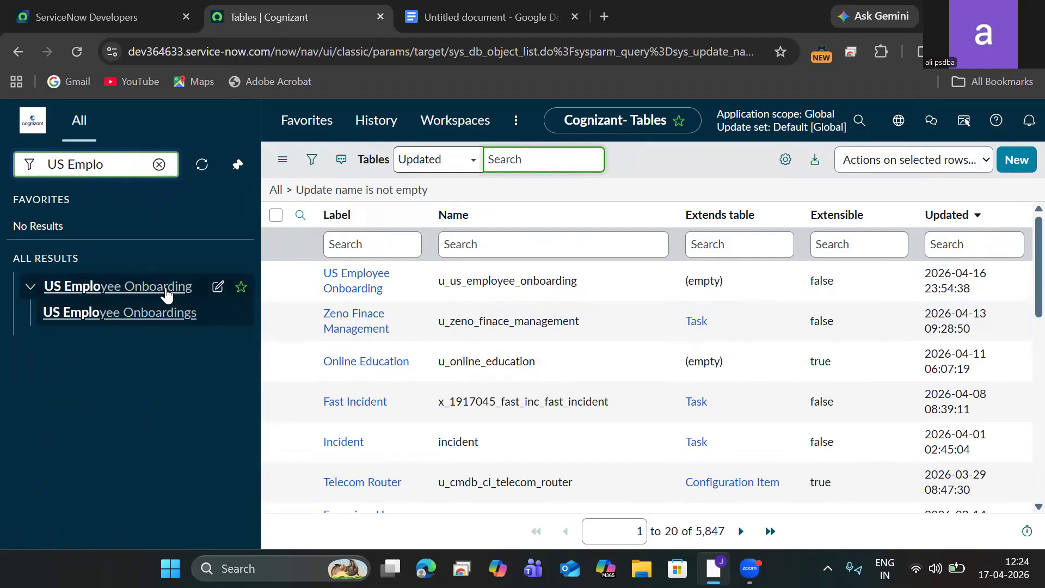
click(124, 316)
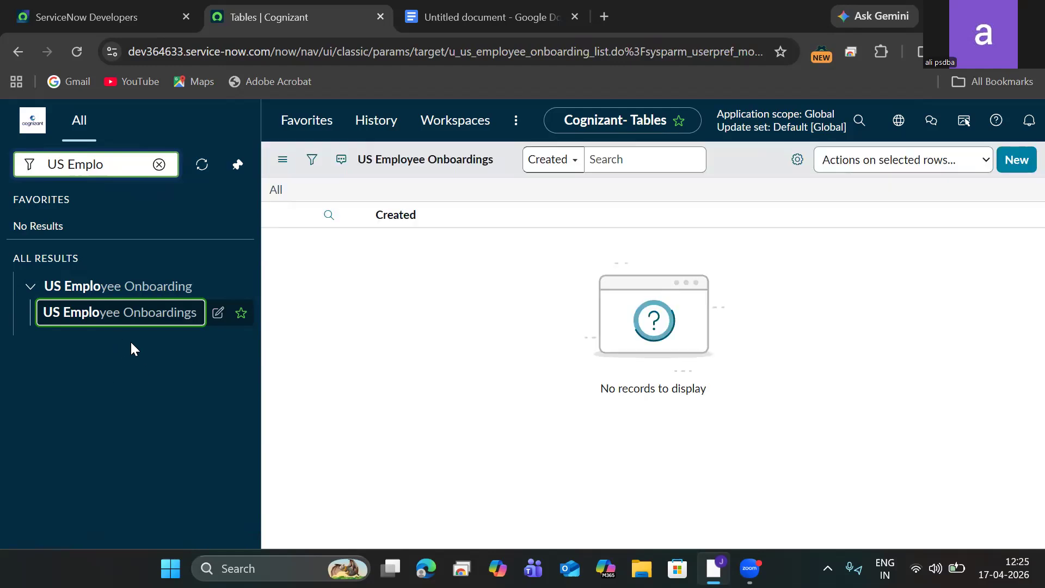
click(1017, 161)
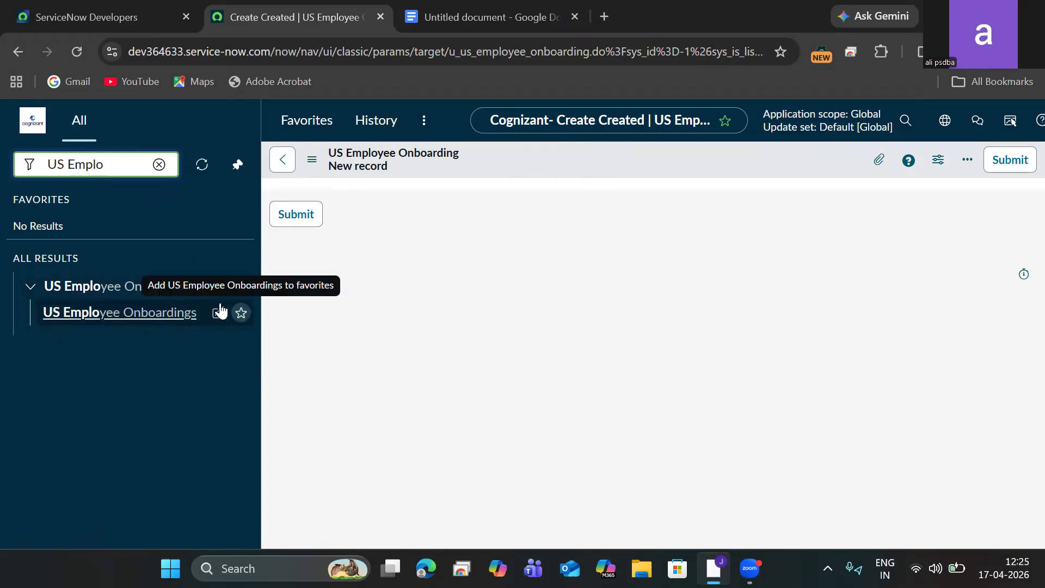
Step: Filter the navigator for "tables" again and return to the Tables list under System Definition
click(162, 166)
text(tables)
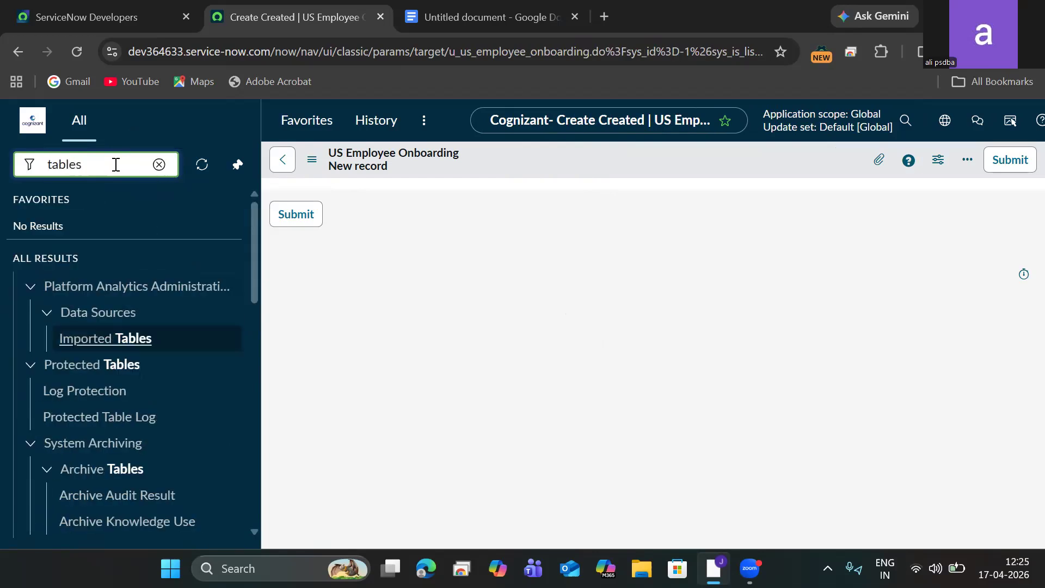
drag(252, 232, 256, 317)
click(71, 349)
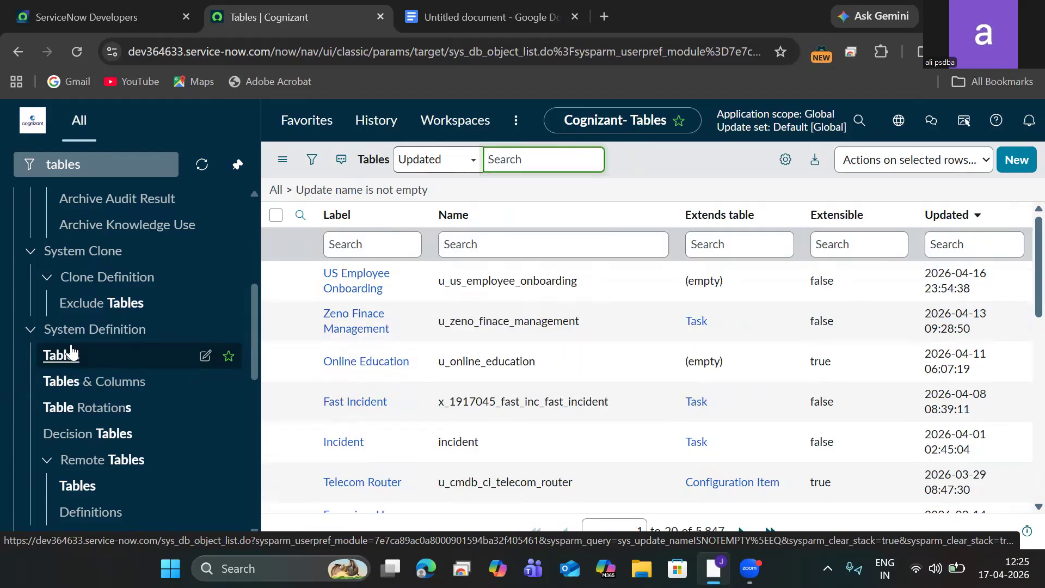
Step: Create a new table labelled "UK Employee Onboarding" with its auto-filled name and a new menu, and submit it
click(1013, 162)
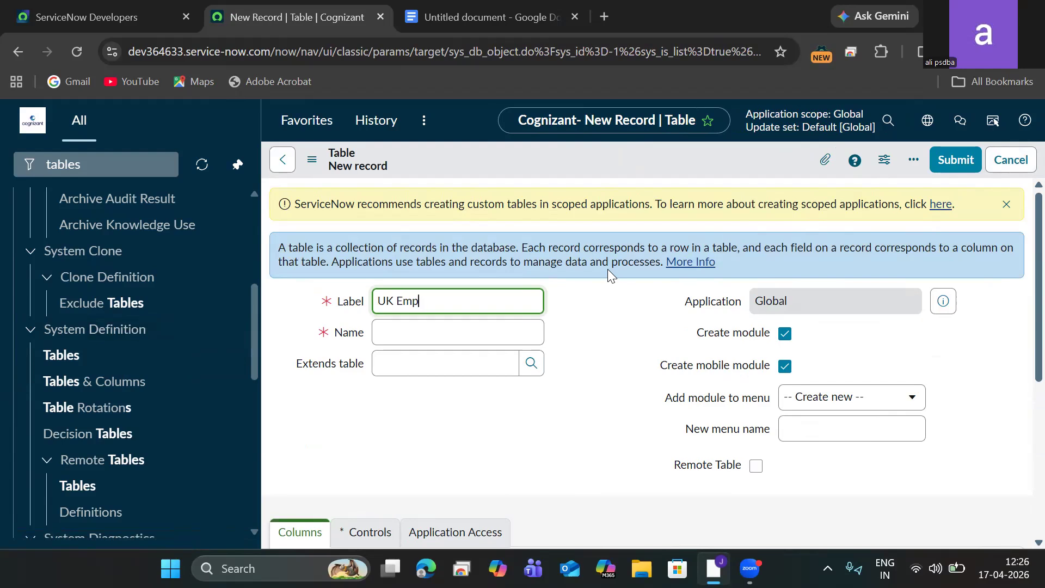
text(yee Onboarding)
click(622, 350)
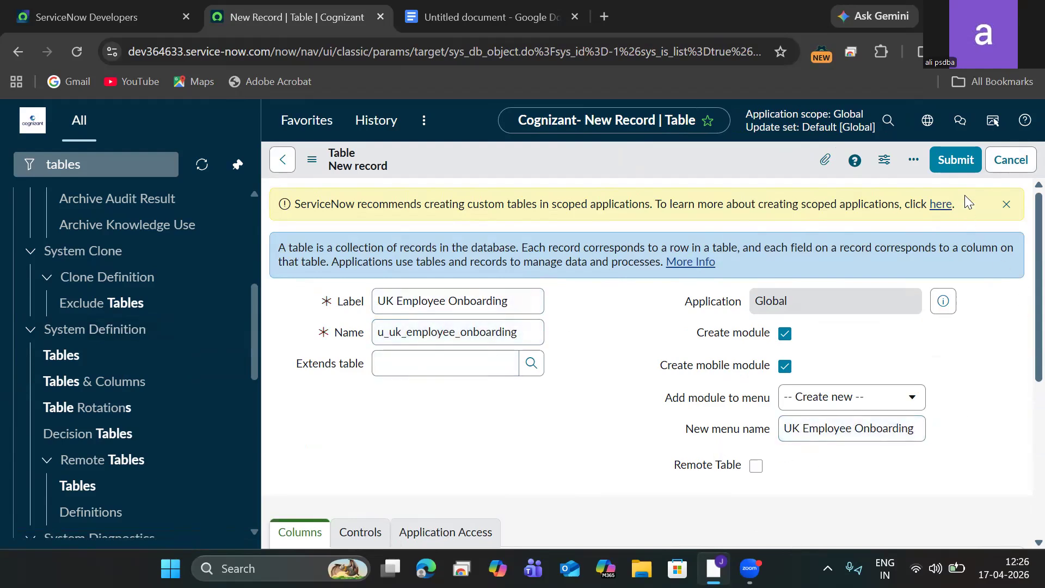
click(953, 159)
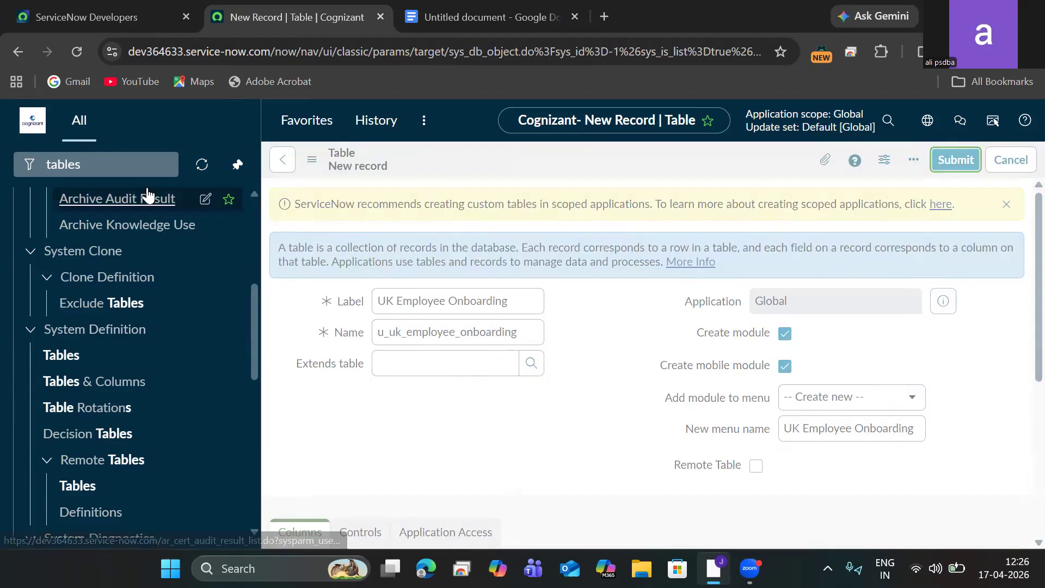
Step: Search the application navigator for "uk" to look for the new UK Employee Onboarding menu
click(95, 165)
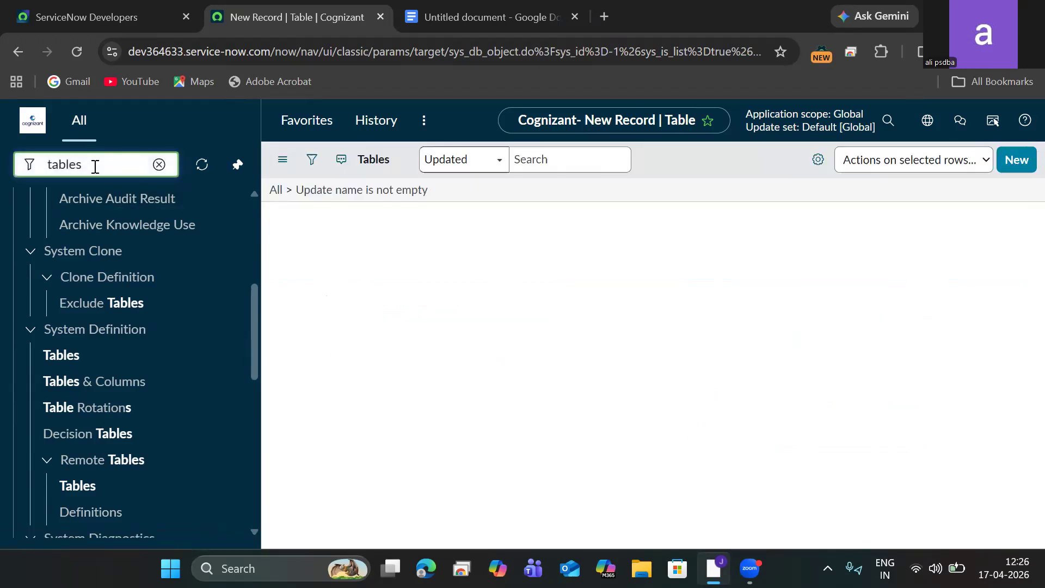
text(us)
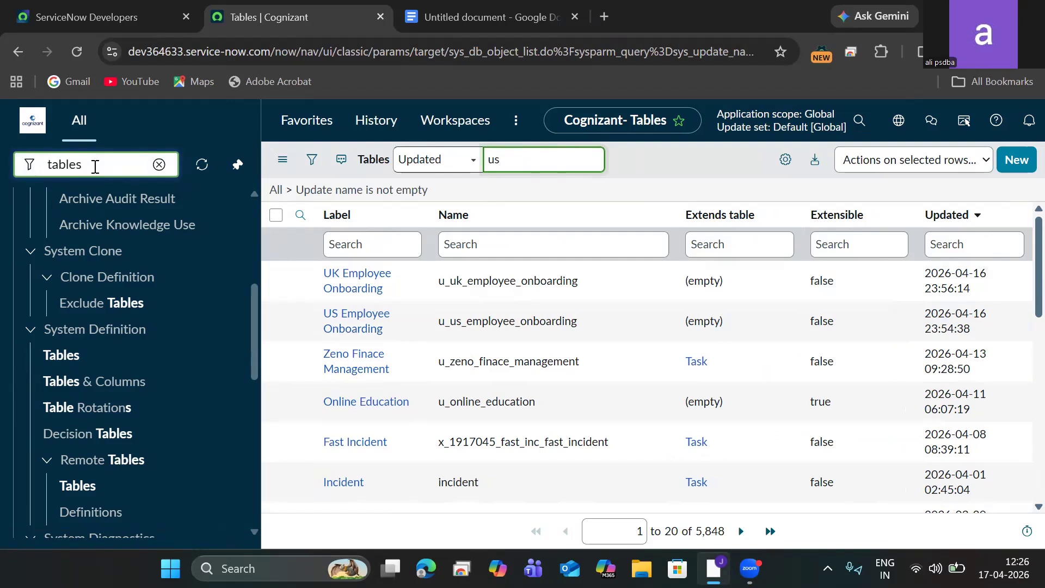
click(95, 166)
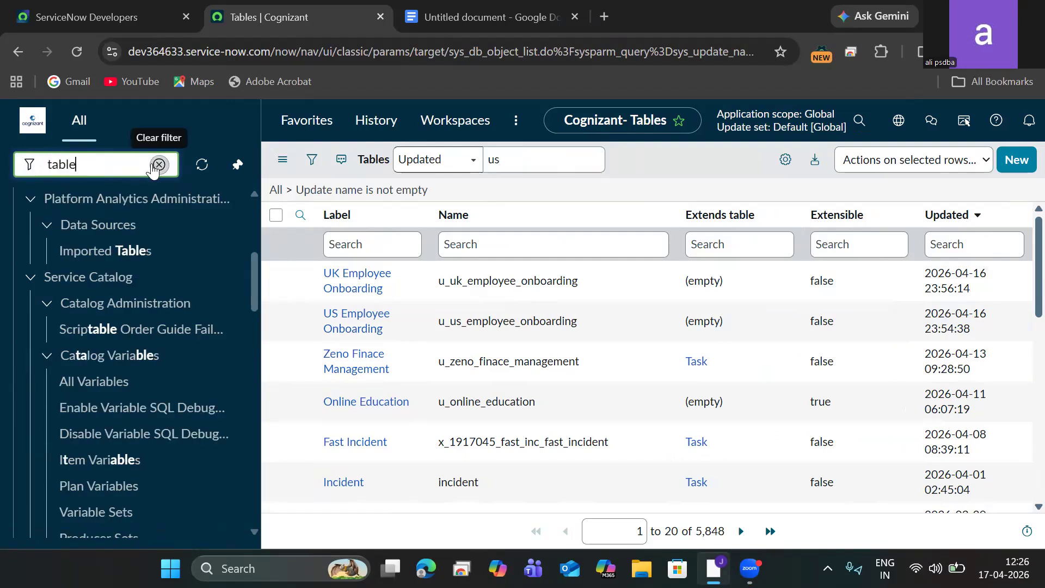
click(159, 166)
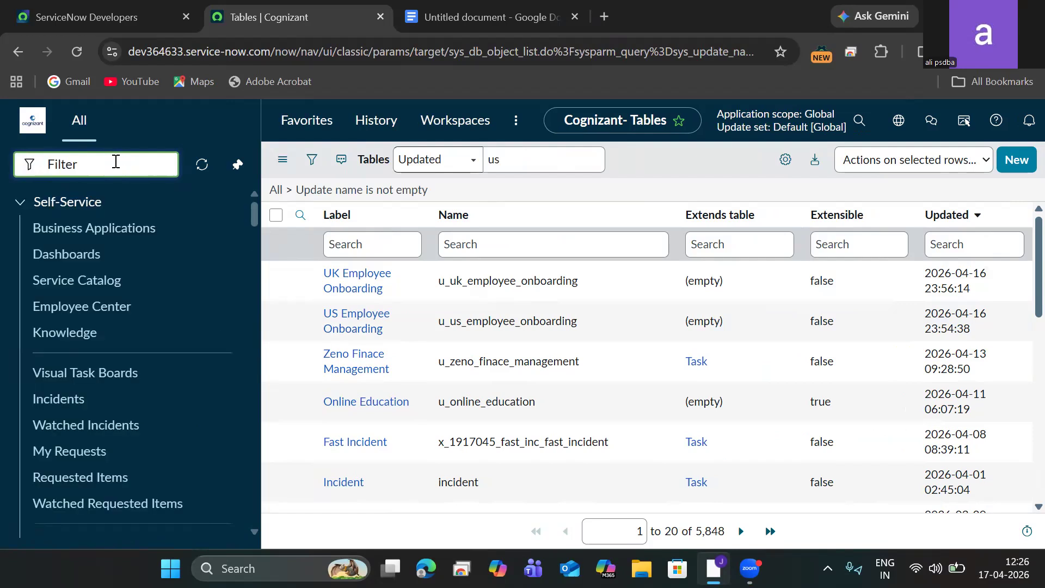
text(UK)
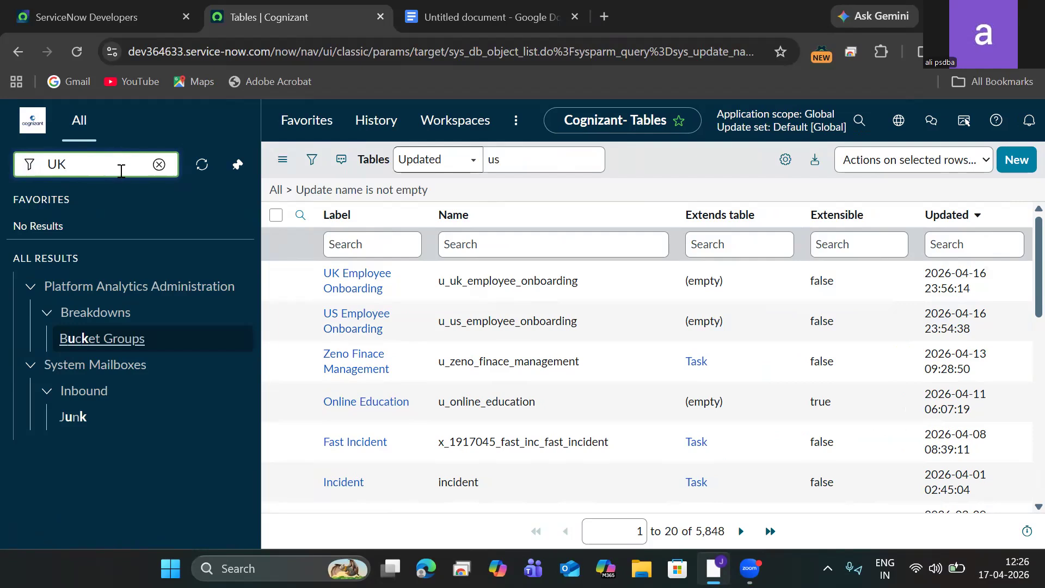
key(ctrl+a)
key(BackSpace)
text(uk)
Step: Open the UK Employee Onboarding table record, filter the navigator by its copied label, and clear the filter
click(357, 279)
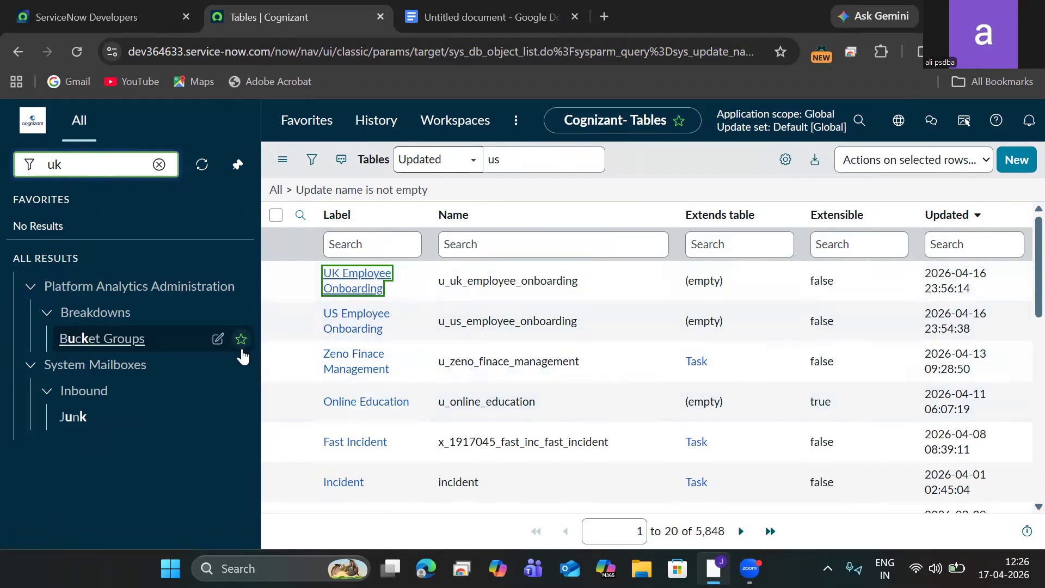
click(371, 270)
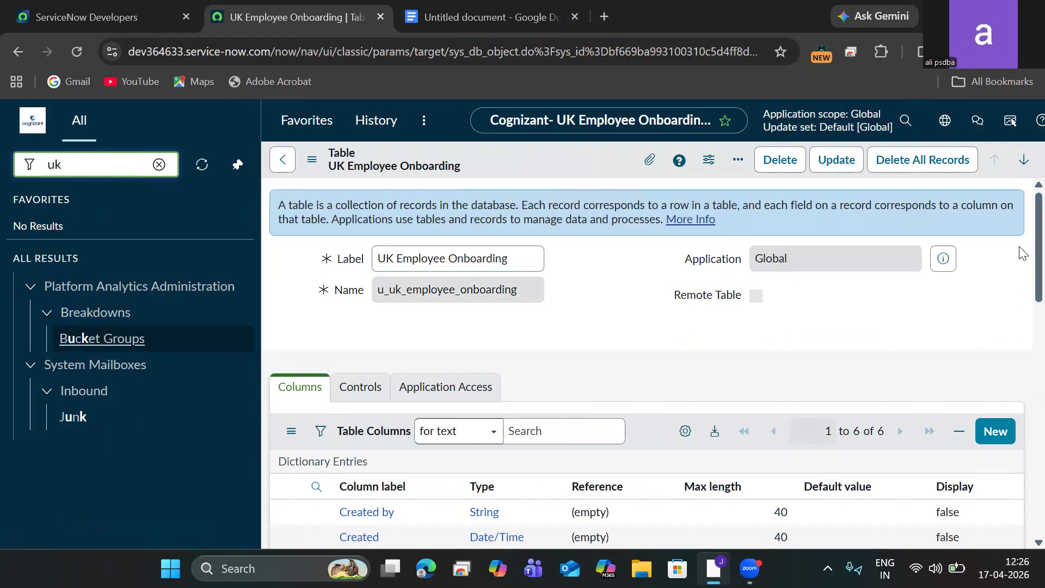
scroll(1020, 261, down, 1)
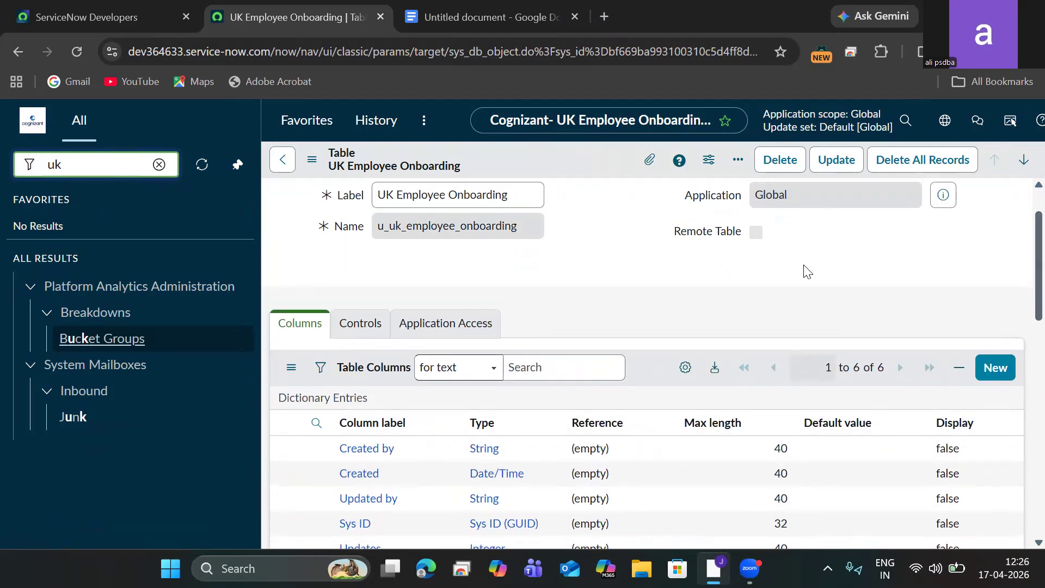
drag(512, 195, 358, 200)
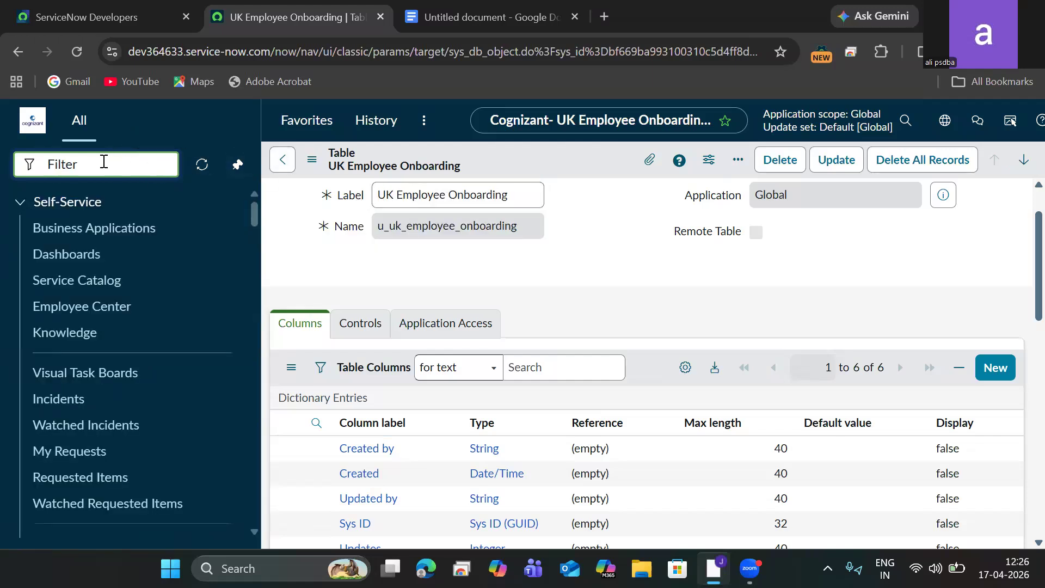
key(ctrl+v)
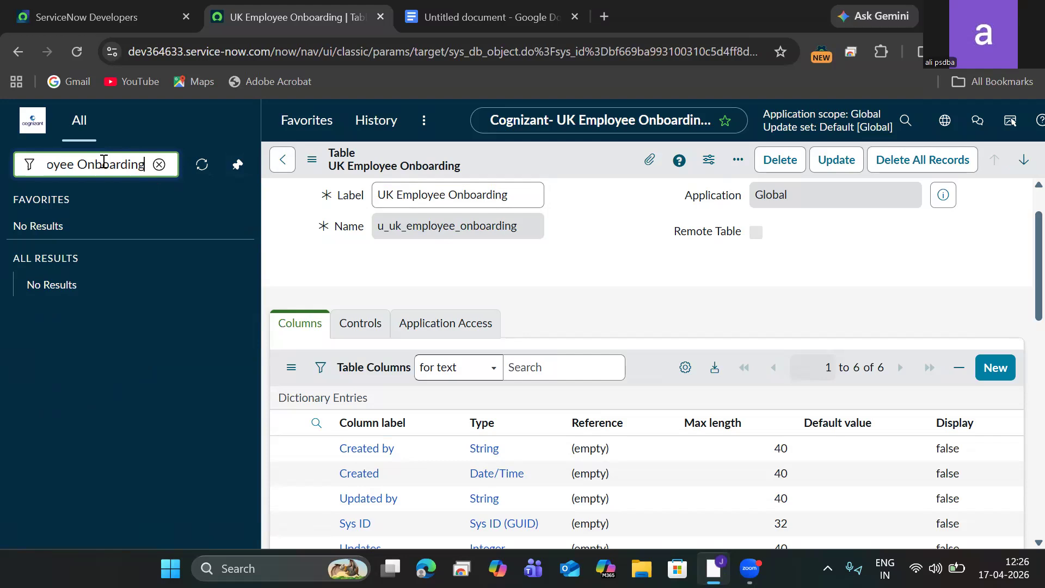
text(us)
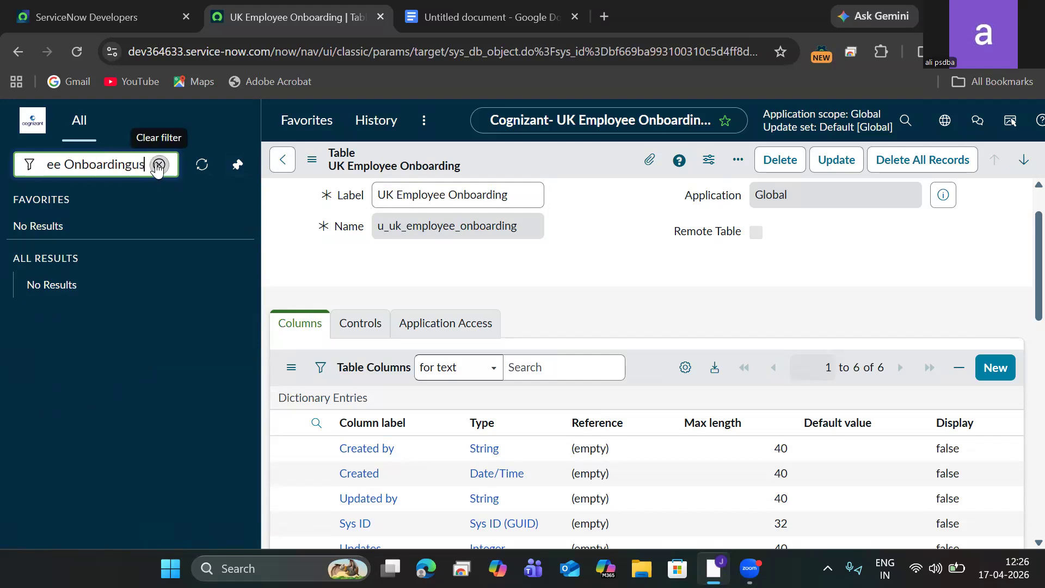
click(159, 166)
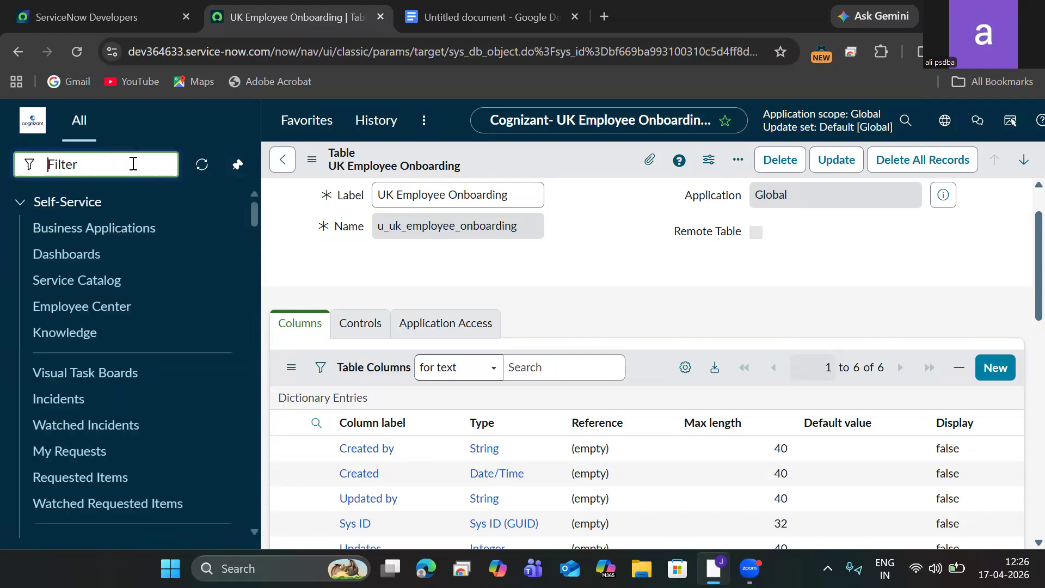
Step: Reload the page and go back from the UK Employee Onboarding record to the Tables list, discarding the unsaved label change
text(us)
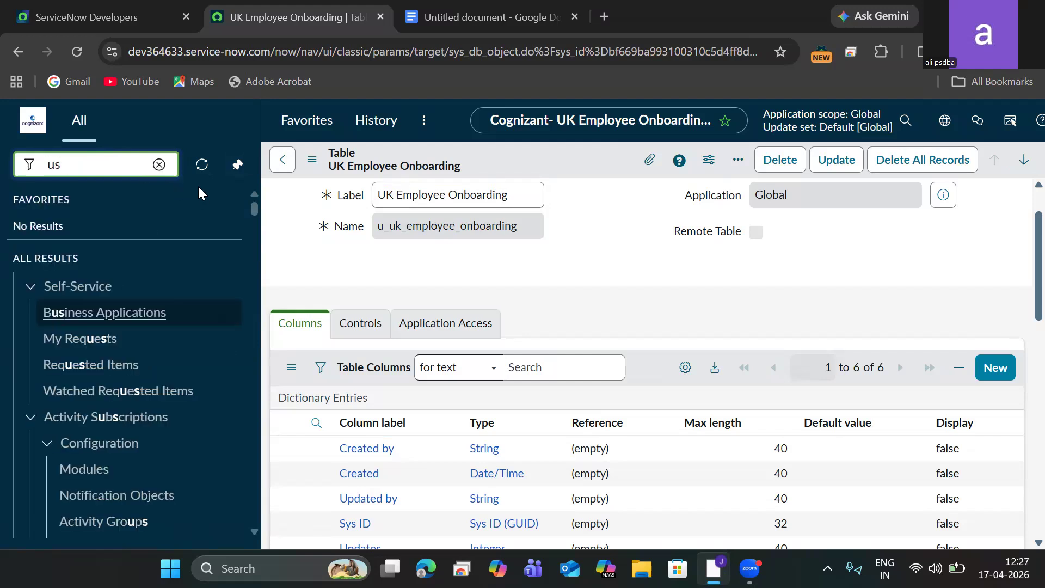
click(80, 53)
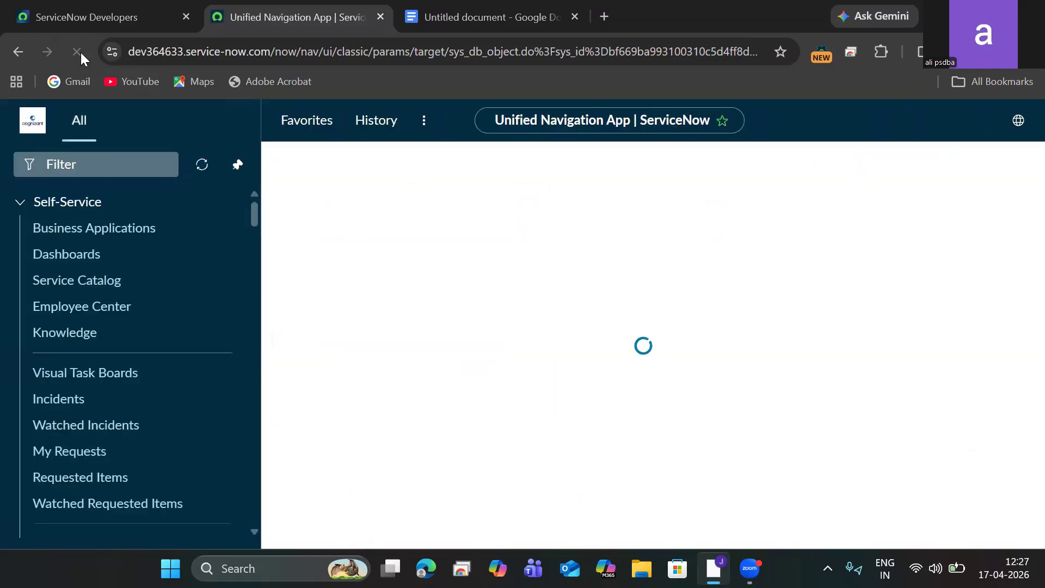
click(117, 169)
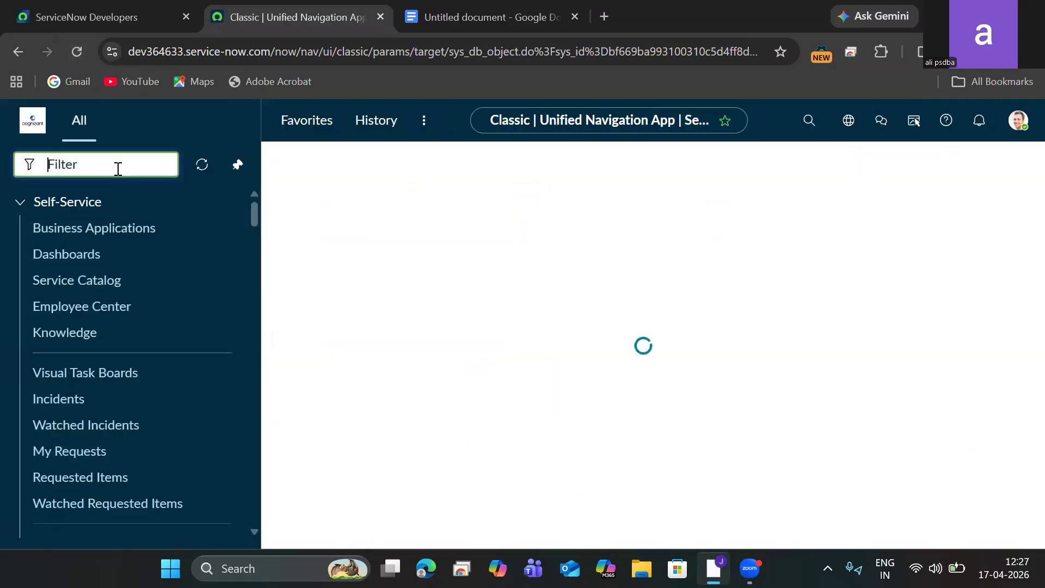
text(us)
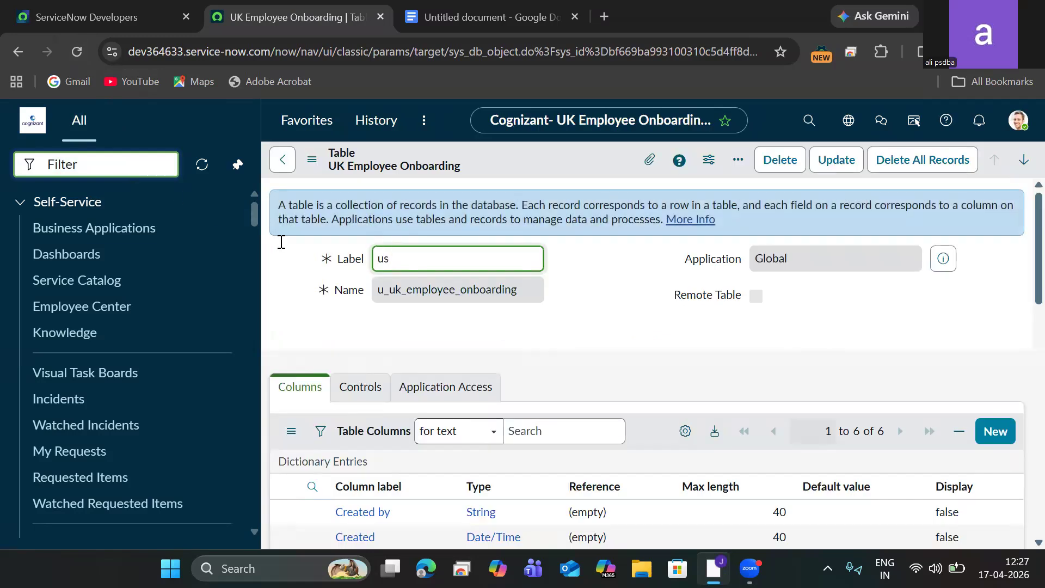
click(280, 164)
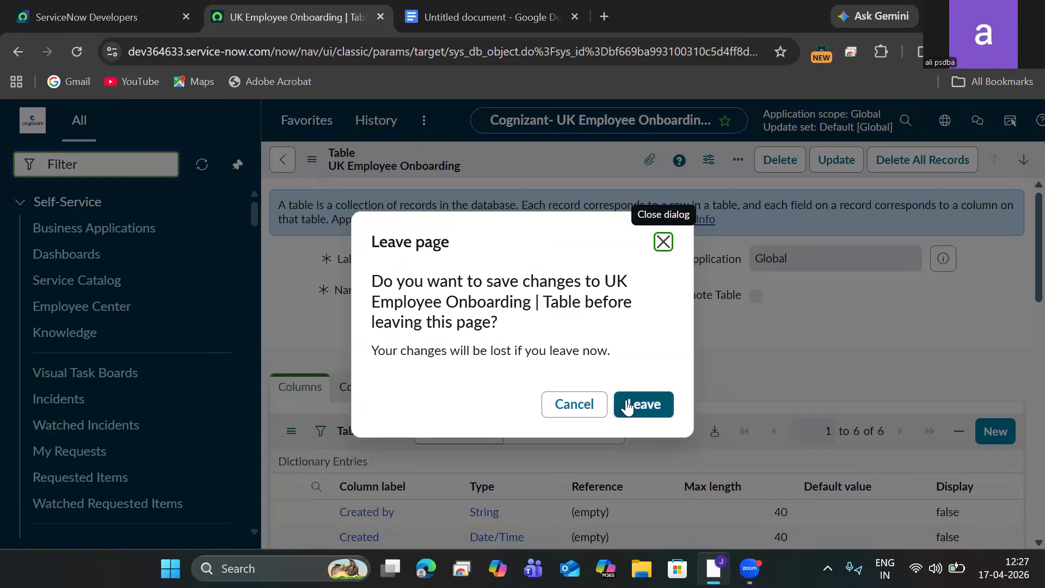
click(632, 405)
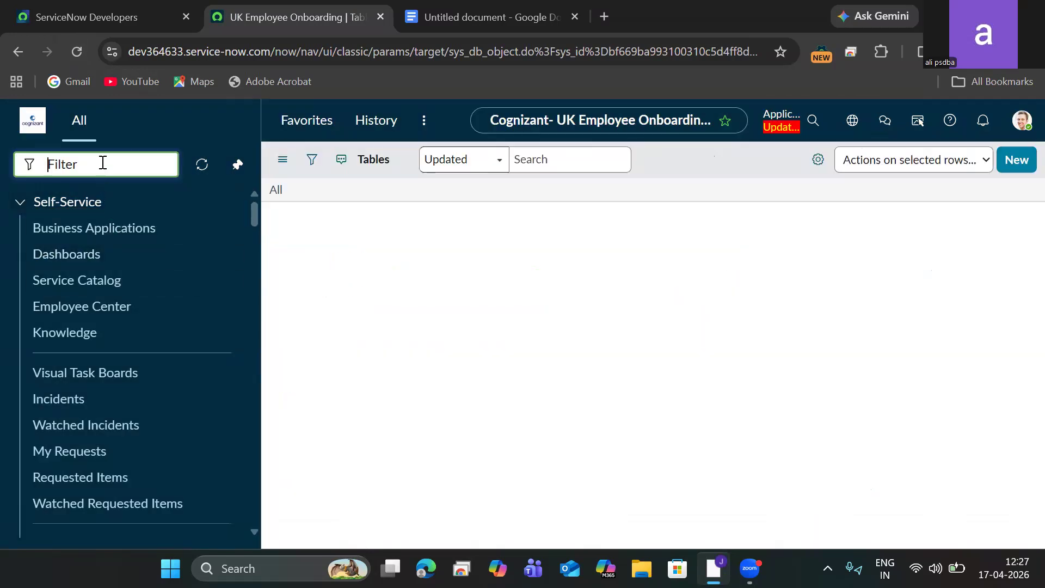
Step: Refresh the application navigator and filter it for "US Empl"
text(us)
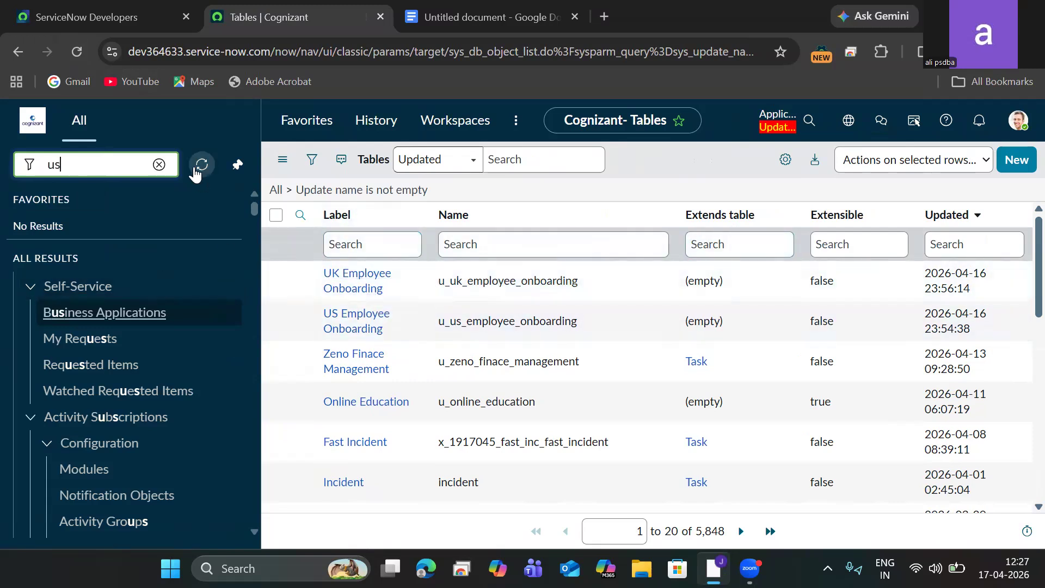
click(159, 164)
click(201, 166)
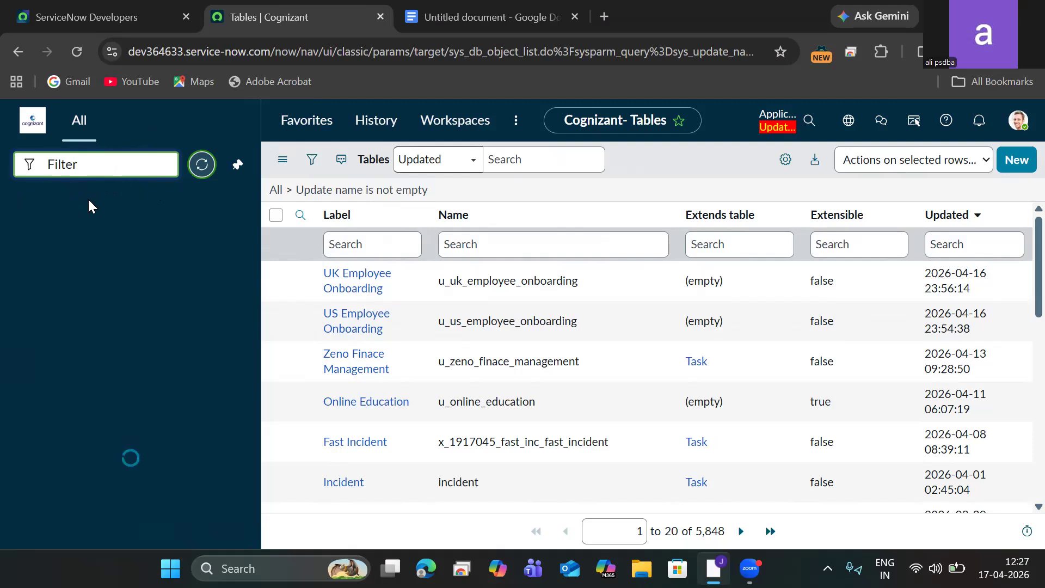
click(116, 170)
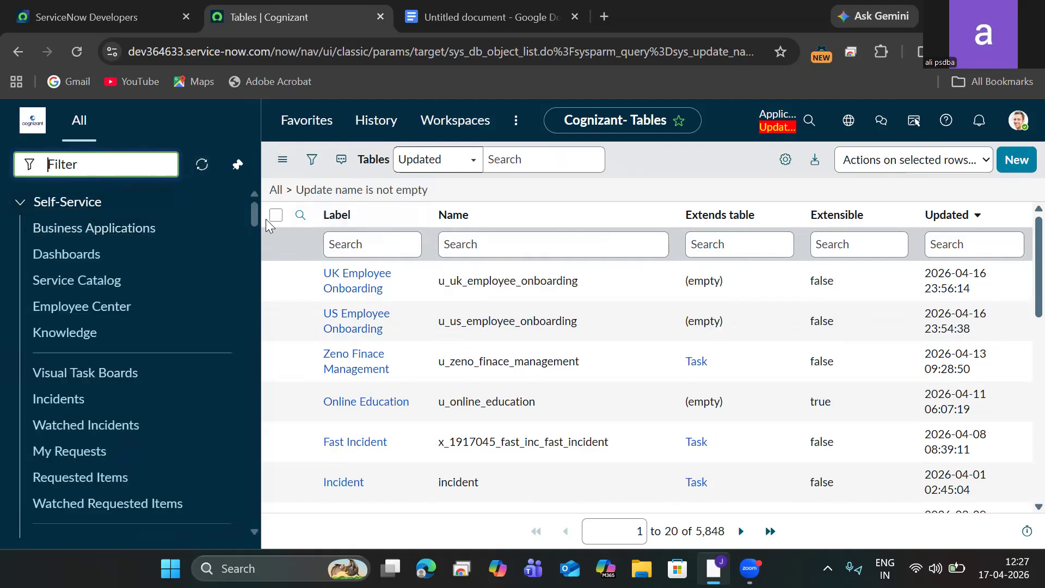
text(us)
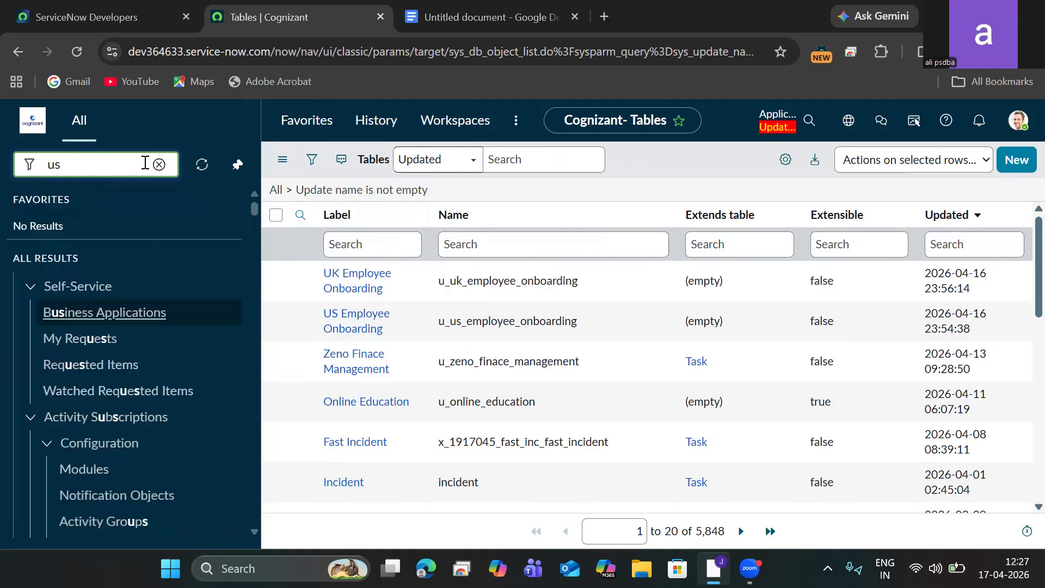
key(BackSpace)
key(BackSpace)
text(US Empl)
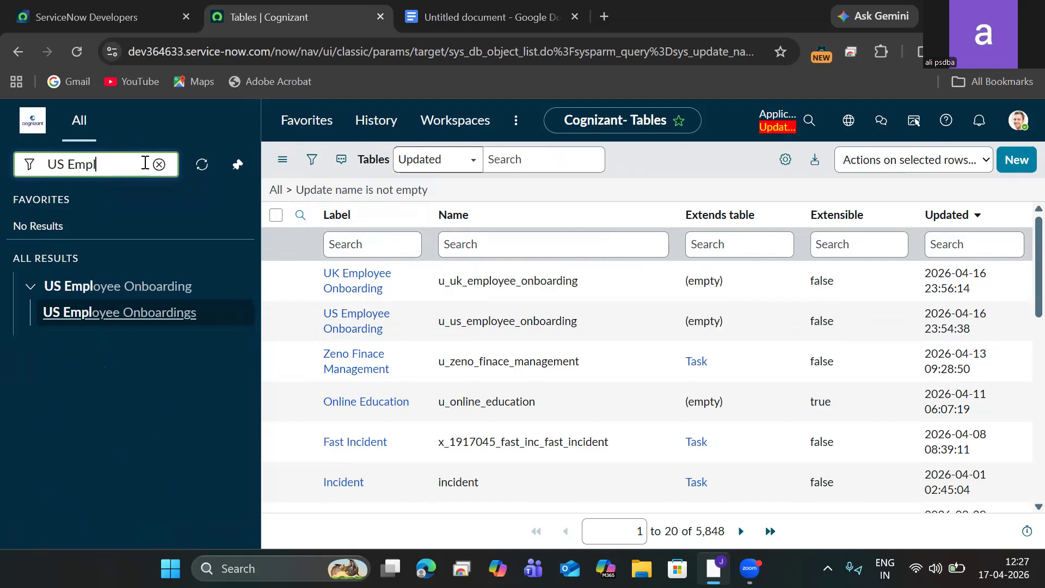
Step: Filter the navigator for "UK E" and open the UK Employee Onboardings module
key(BackSpace)
key(BackSpace)
key(BackSpace)
key(BackSpace)
key(BackSpace)
key(BackSpace)
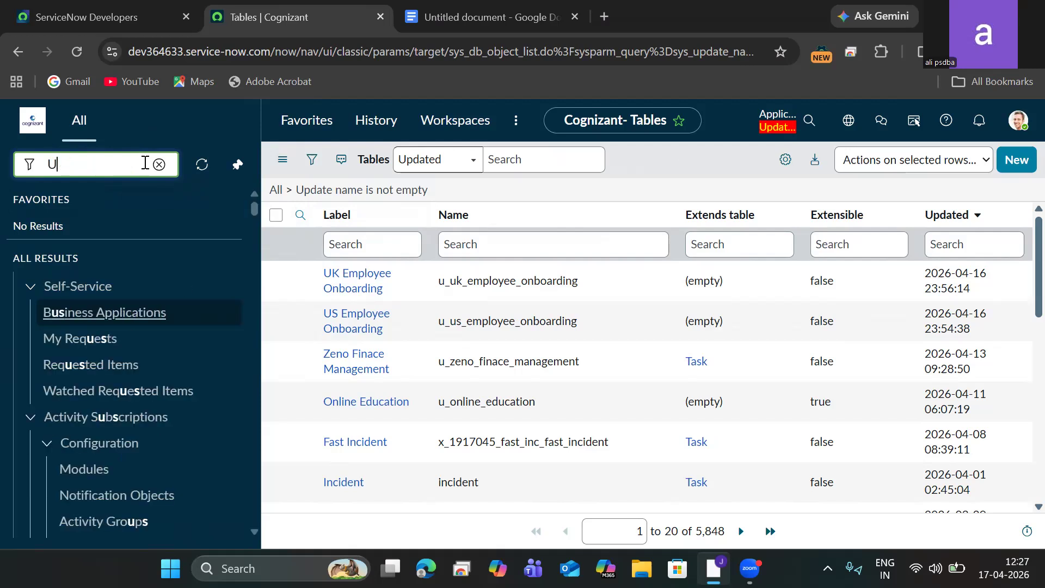
text(K E)
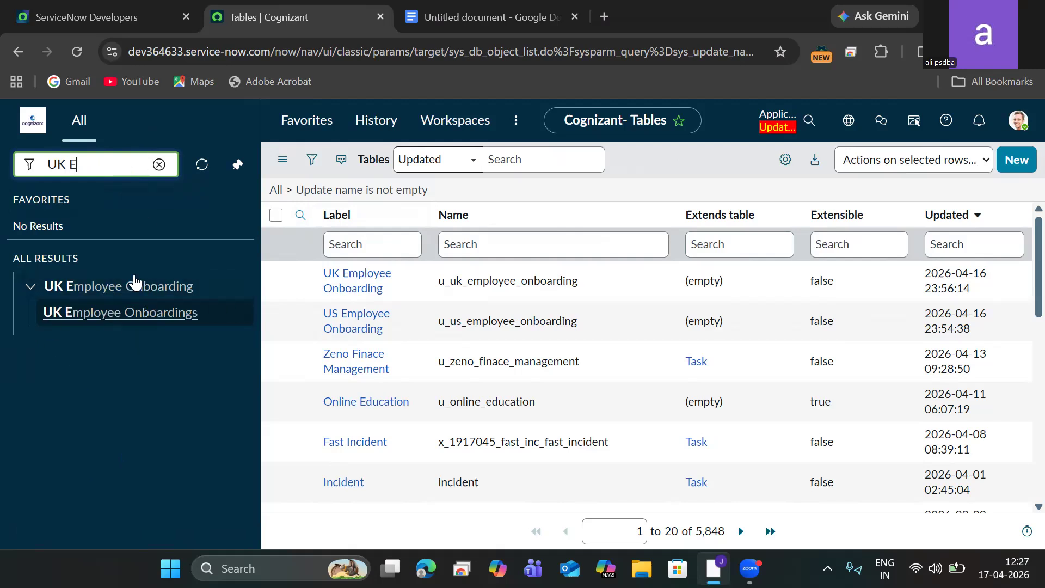
click(133, 315)
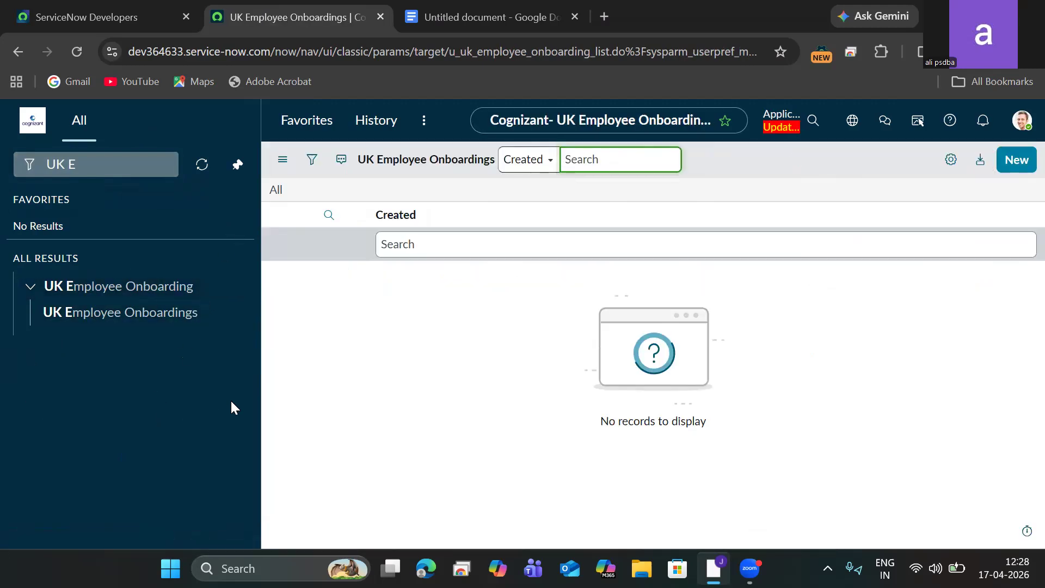
Step: Filter the navigator for "application me" and open the Application Menus list under System Definition
click(95, 162)
key(ctrl+a)
key(BackSpace)
text(application)
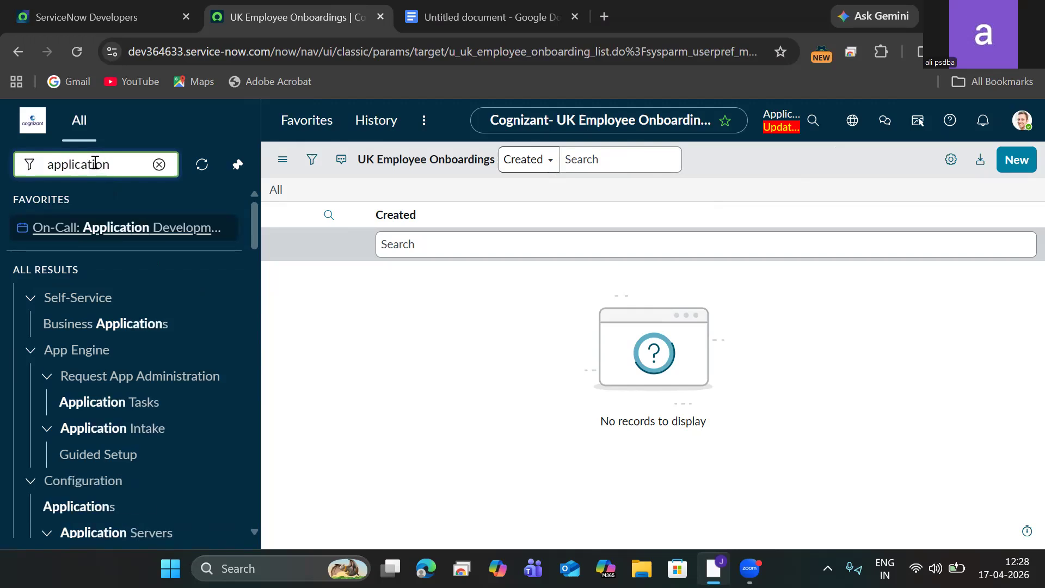
text( me)
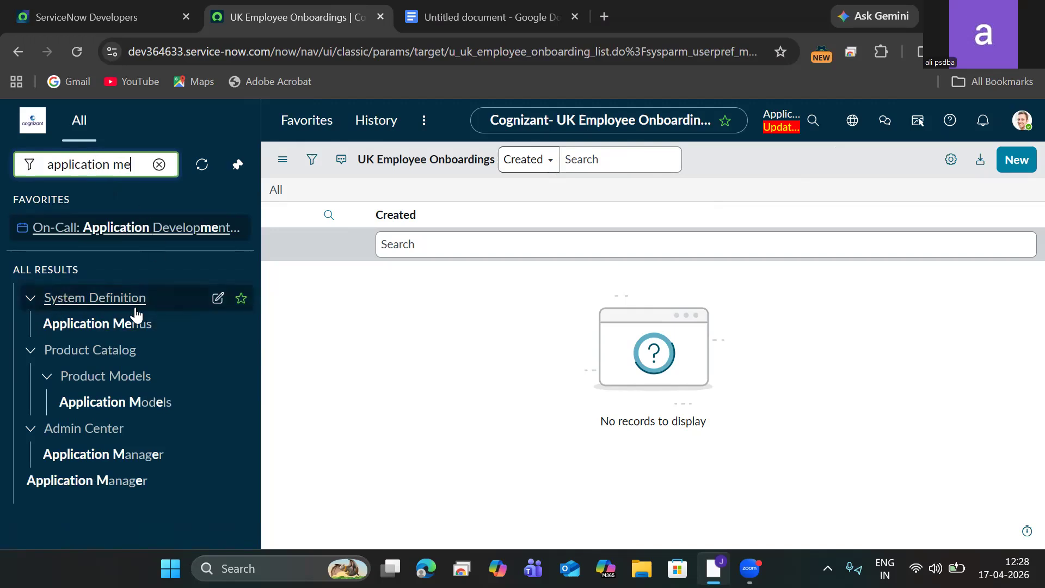
click(101, 323)
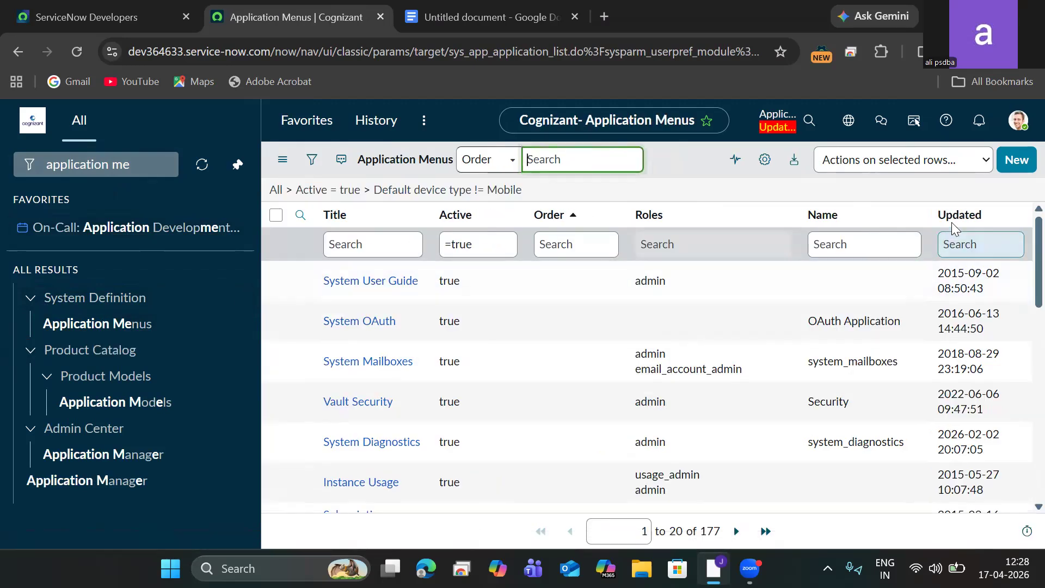
Step: Start a new application menu record and title it India Employee Onboarding
click(1016, 160)
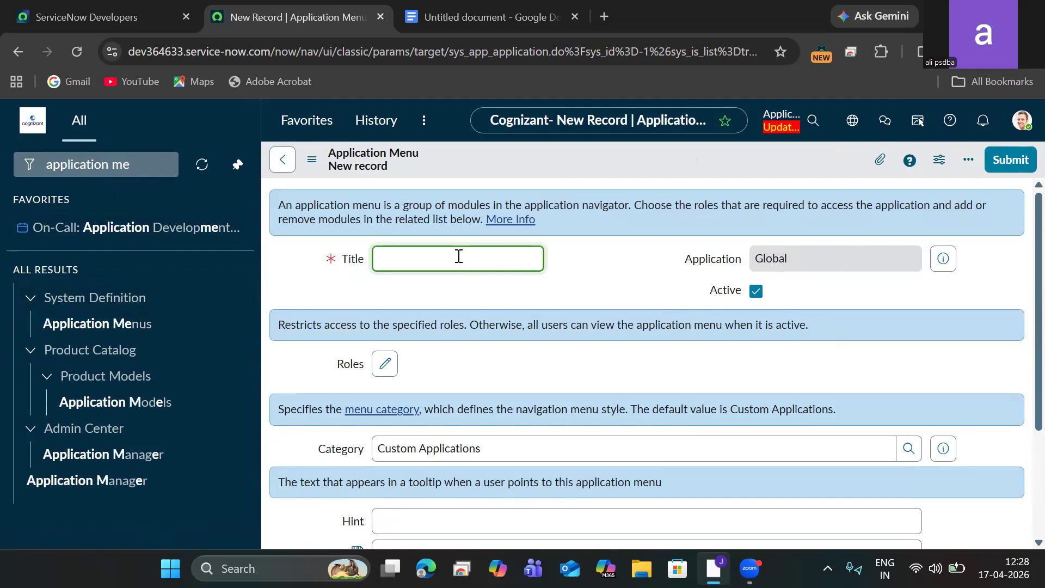
text(India Employee Onboardingn)
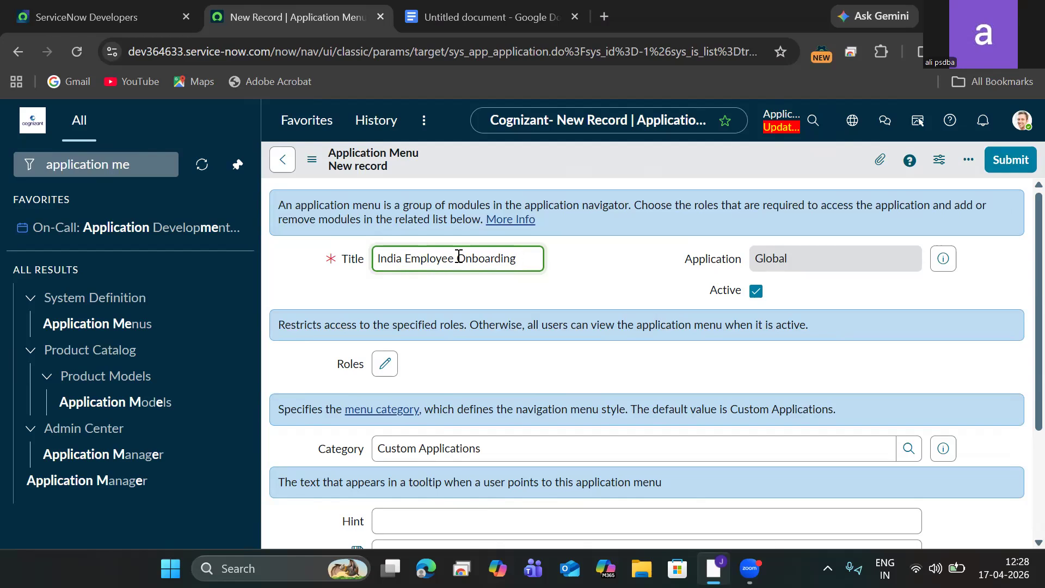
click(634, 262)
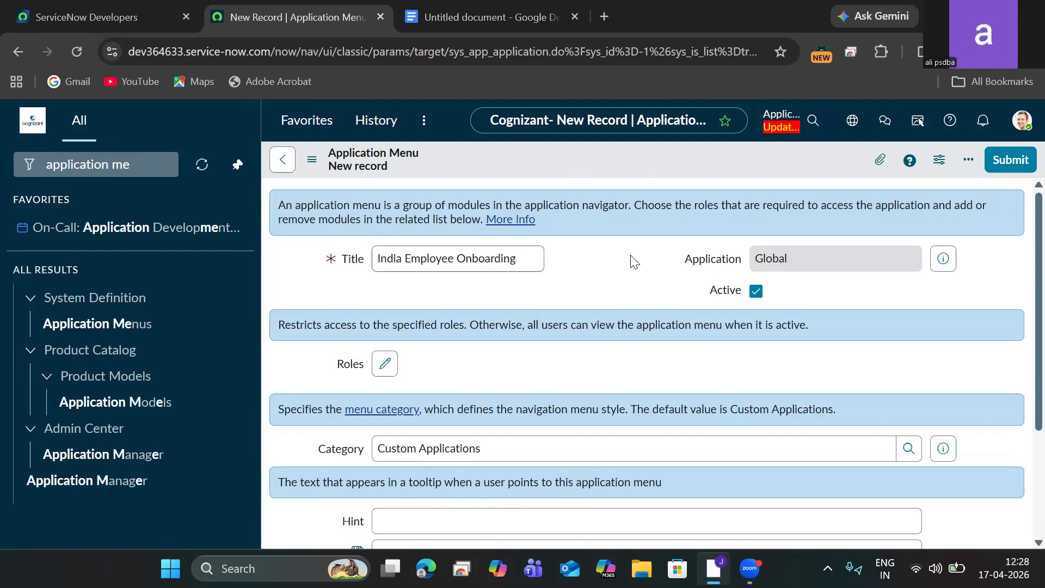
Step: Examine the new application menu form's category, hint and description fields and the roles available for restricting access
scroll(1024, 278, down, 1)
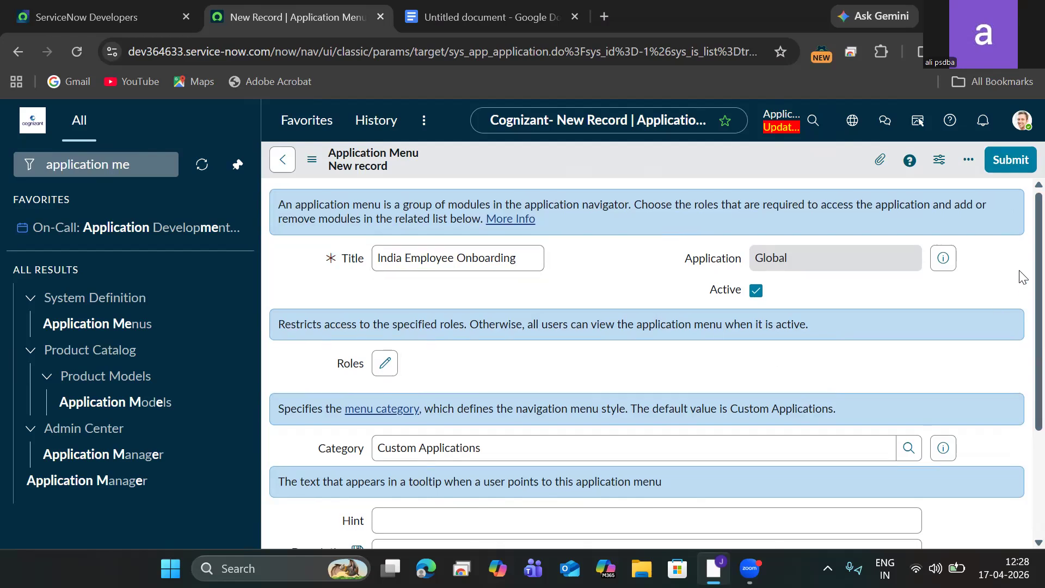
scroll(1023, 278, down, 1)
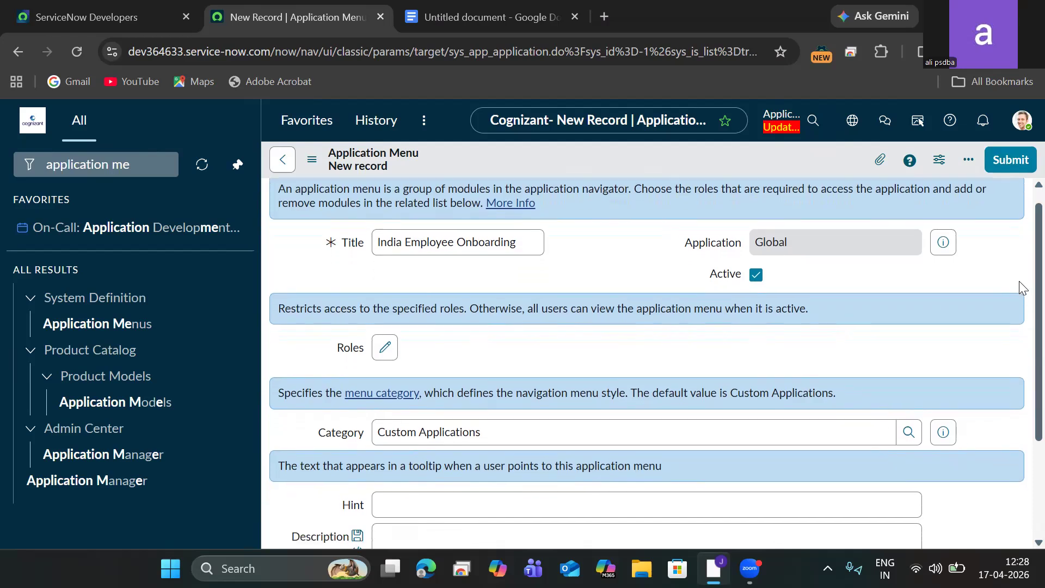
scroll(1019, 281, down, 1)
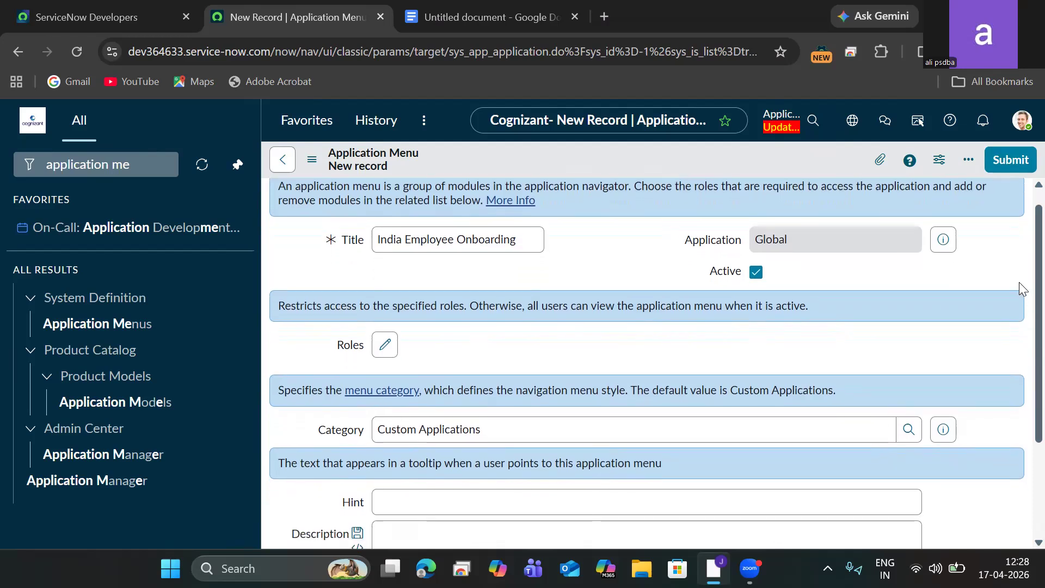
scroll(1022, 288, down, 1)
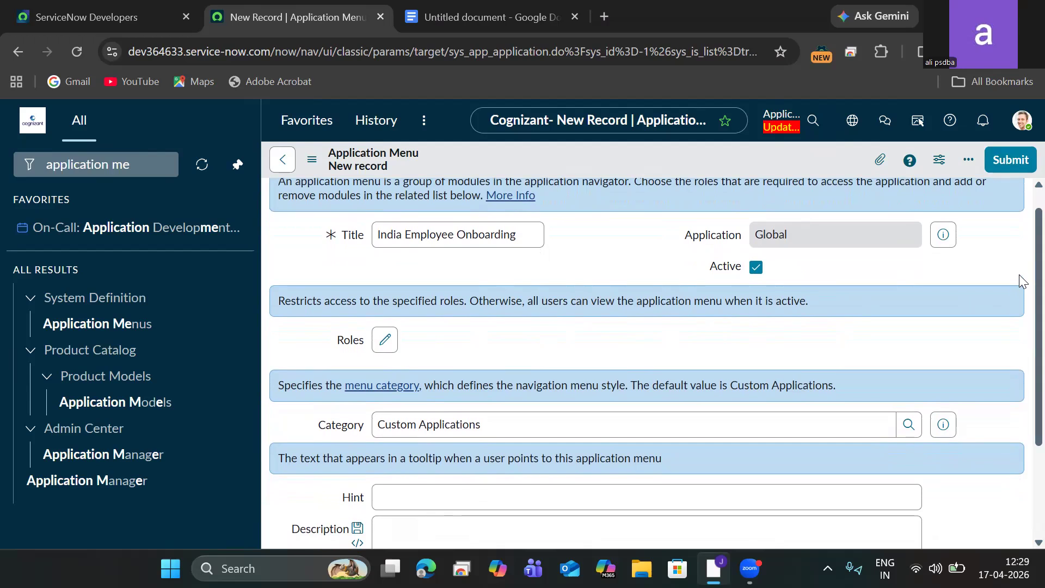
scroll(1019, 274, down, 3)
scroll(1018, 373, up, 1)
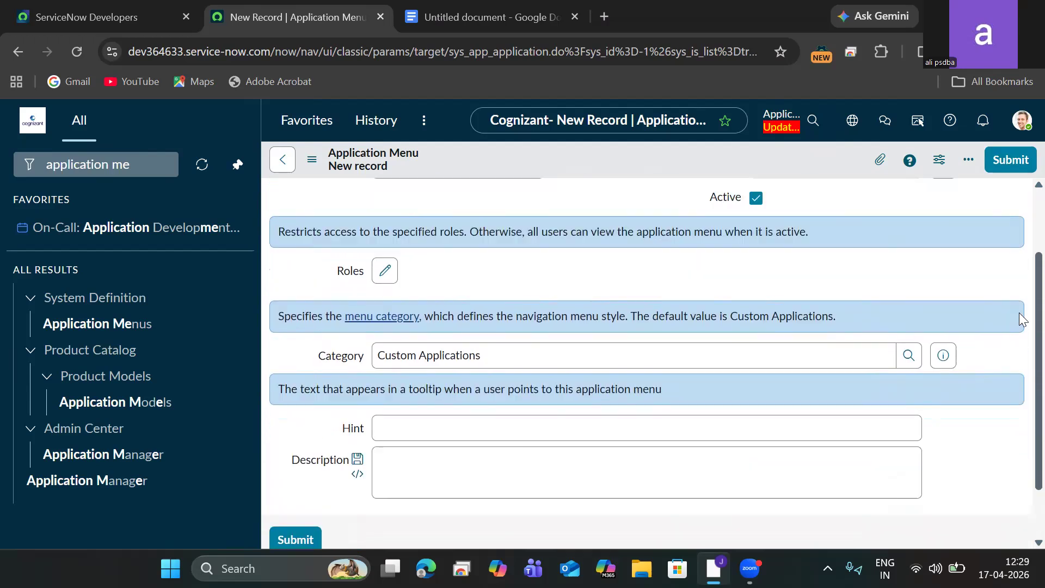
scroll(1019, 305, up, 1)
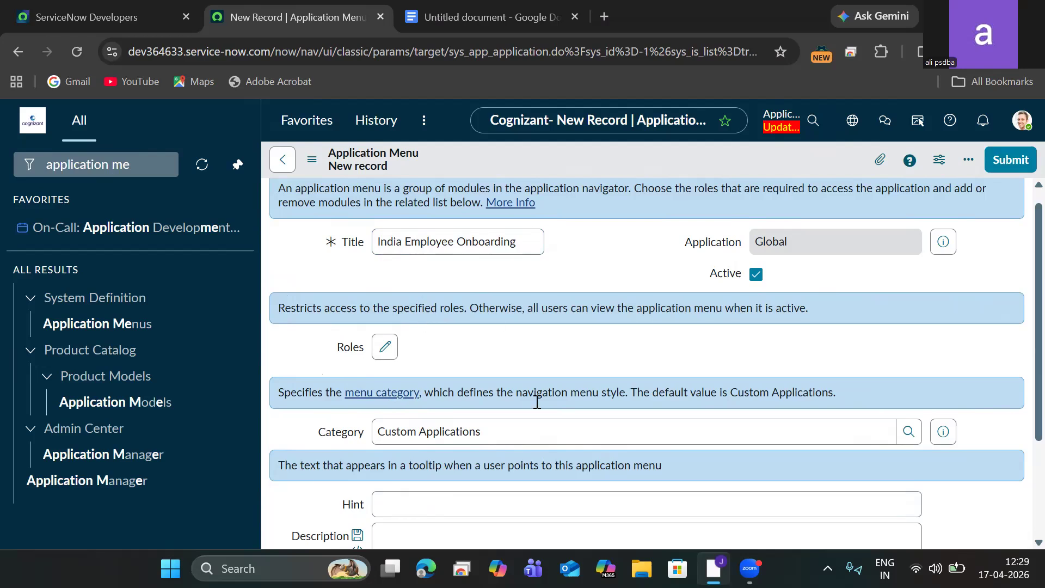
click(388, 350)
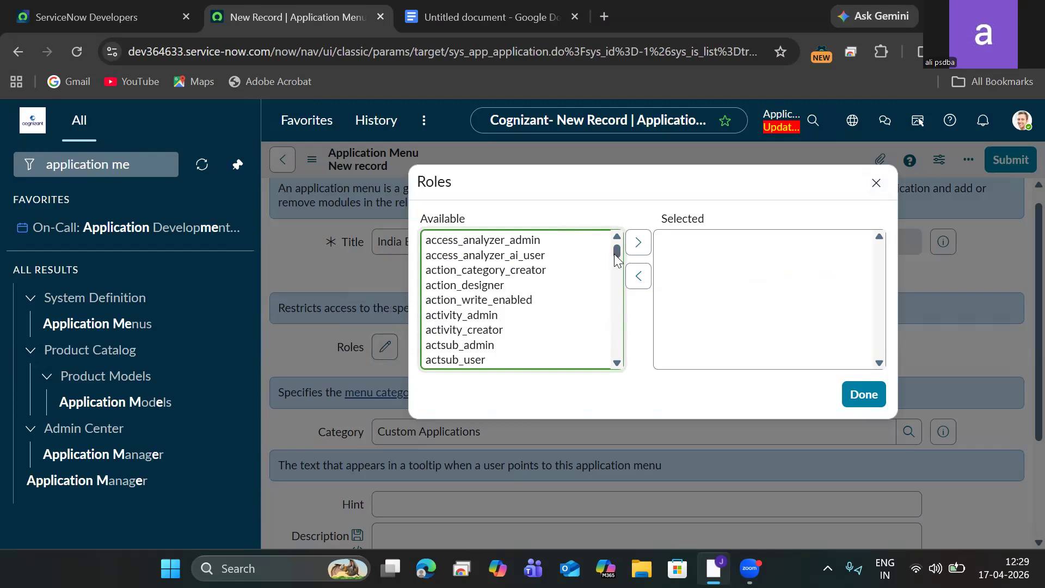
drag(615, 254, 615, 301)
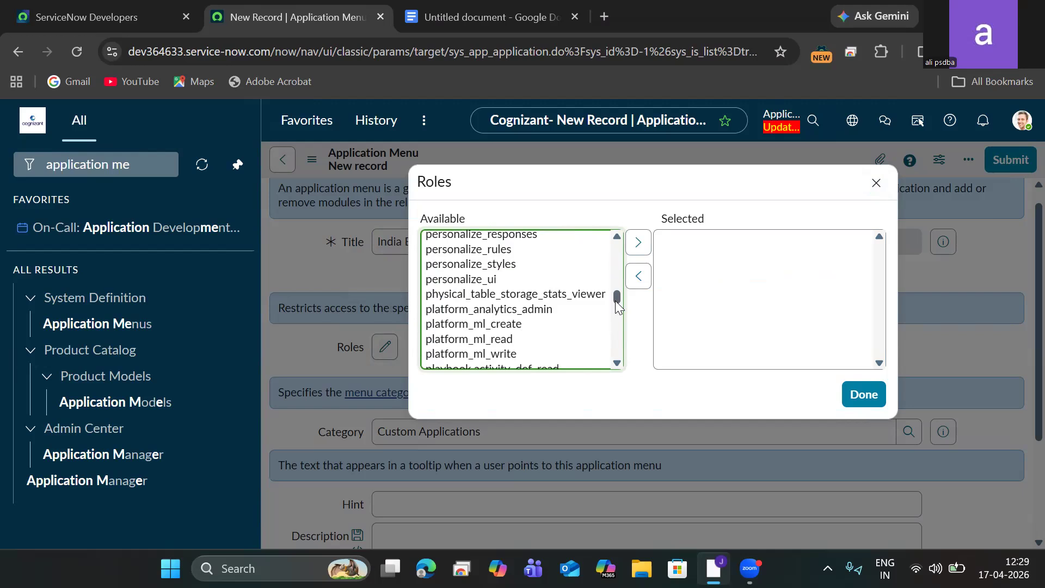
click(877, 183)
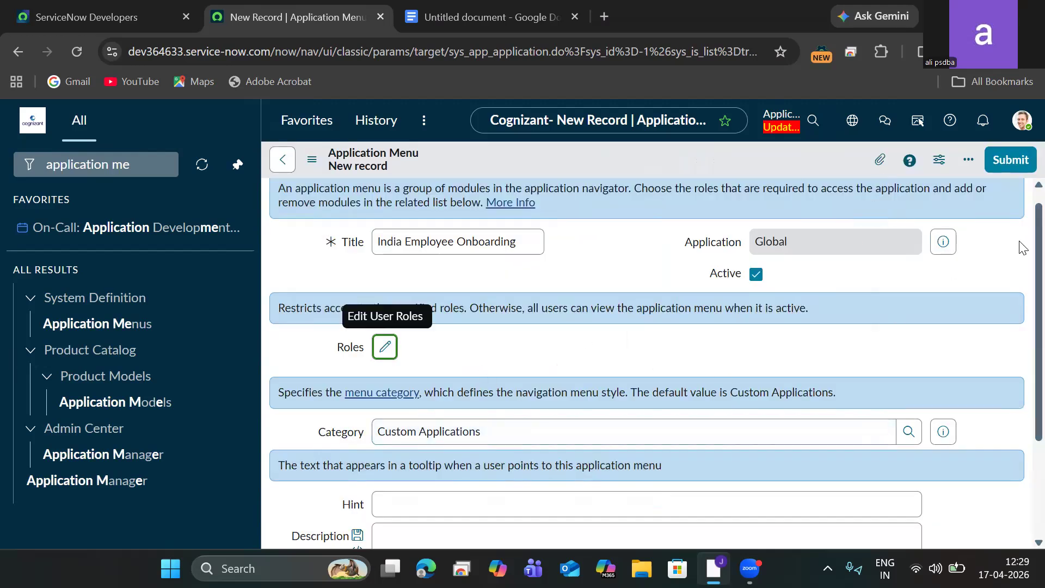
scroll(1022, 267, down, 3)
scroll(1019, 313, up, 3)
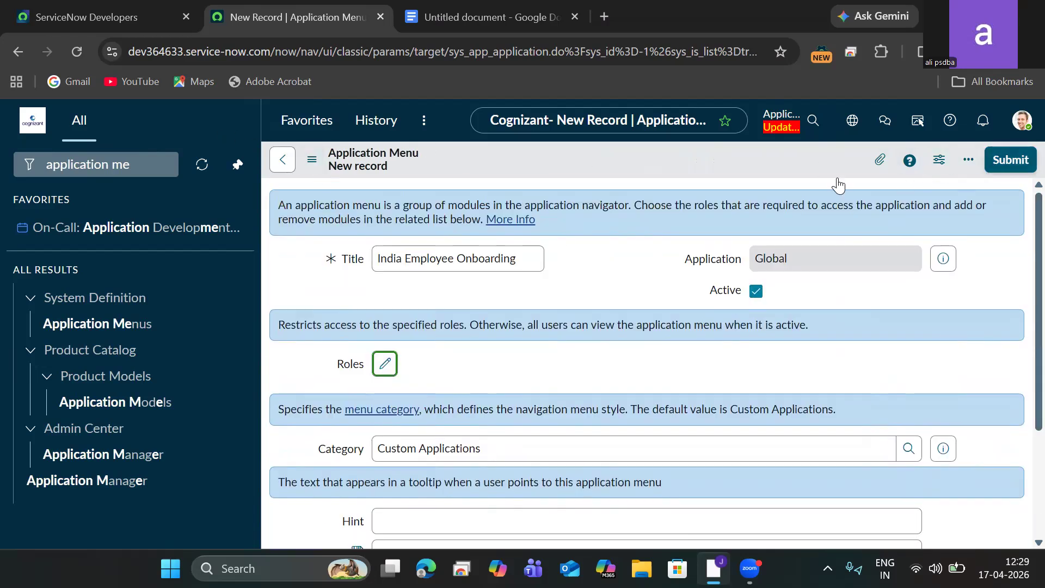
Step: Copy the title India Employee Onboarding and submit the new application menu record
click(520, 260)
drag(517, 260, 369, 257)
key(ctrl+c)
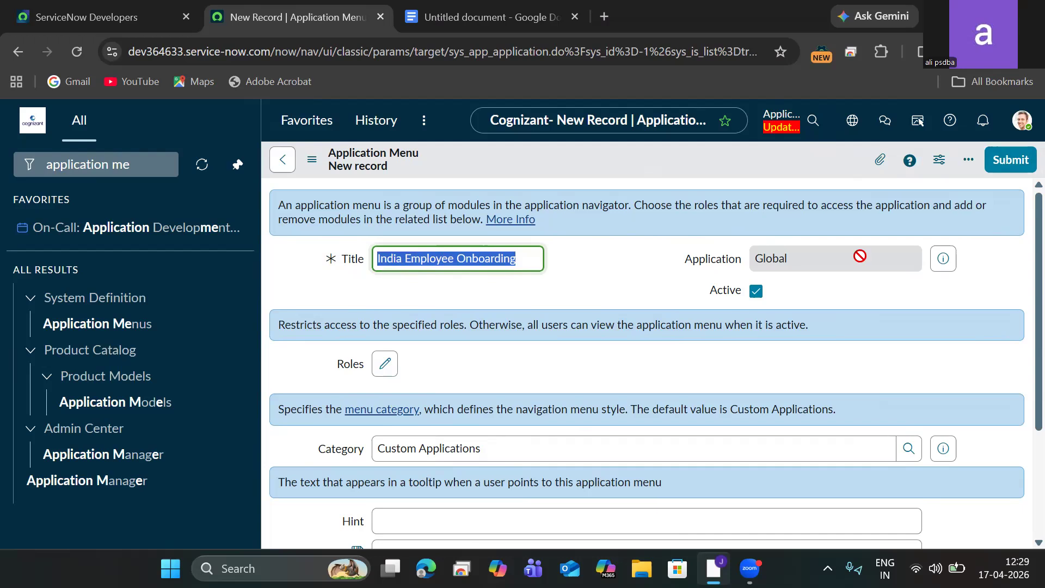
click(990, 162)
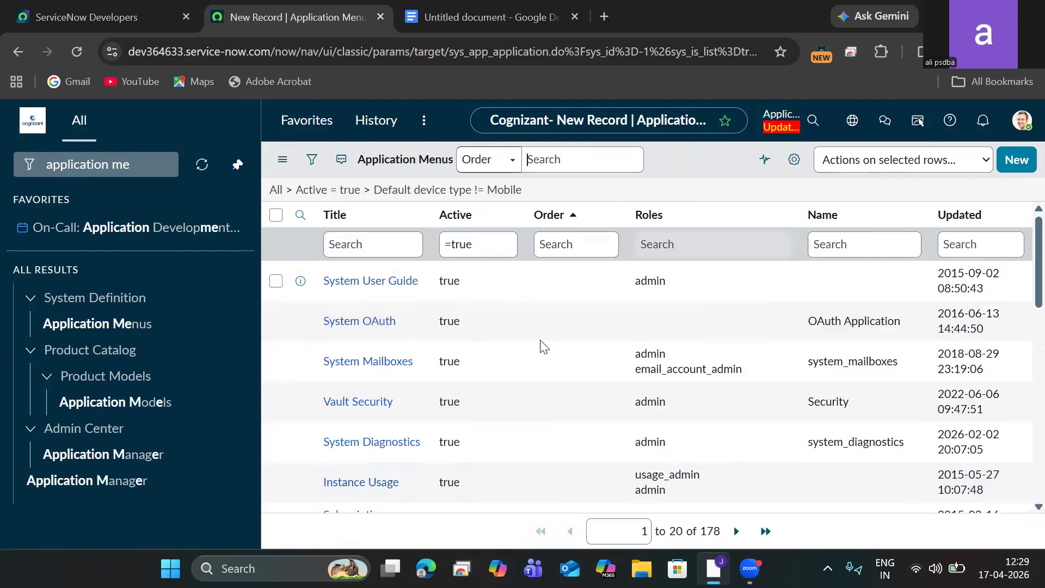
Step: Filter the application navigator for "India Employee Onboarding"
click(156, 166)
click(158, 165)
text(Employee Onboarding)
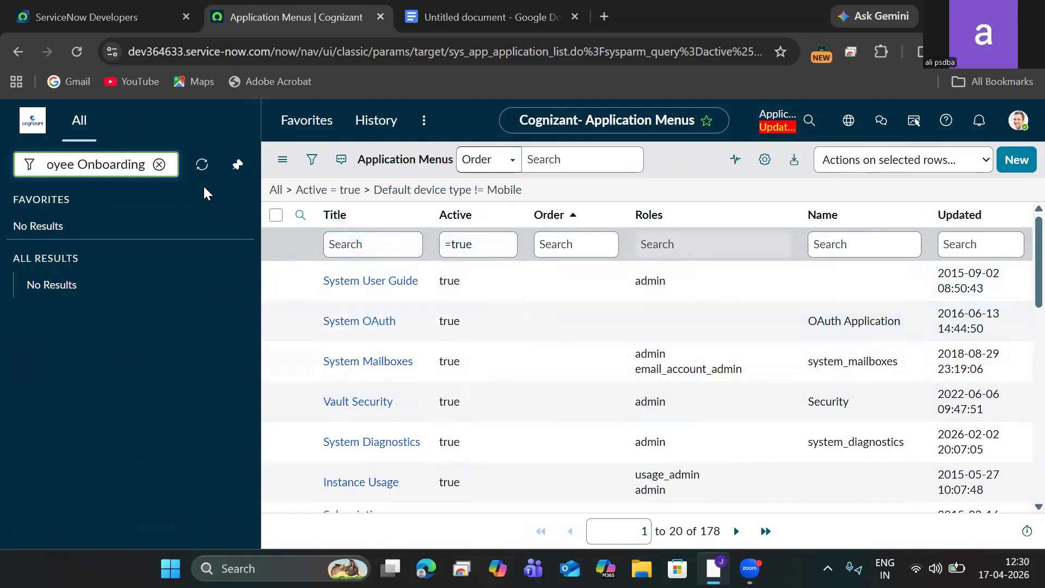
Step: Search the Application Menus list by title for India Employee Onboarding and open its record
click(368, 246)
key(ctrl+v)
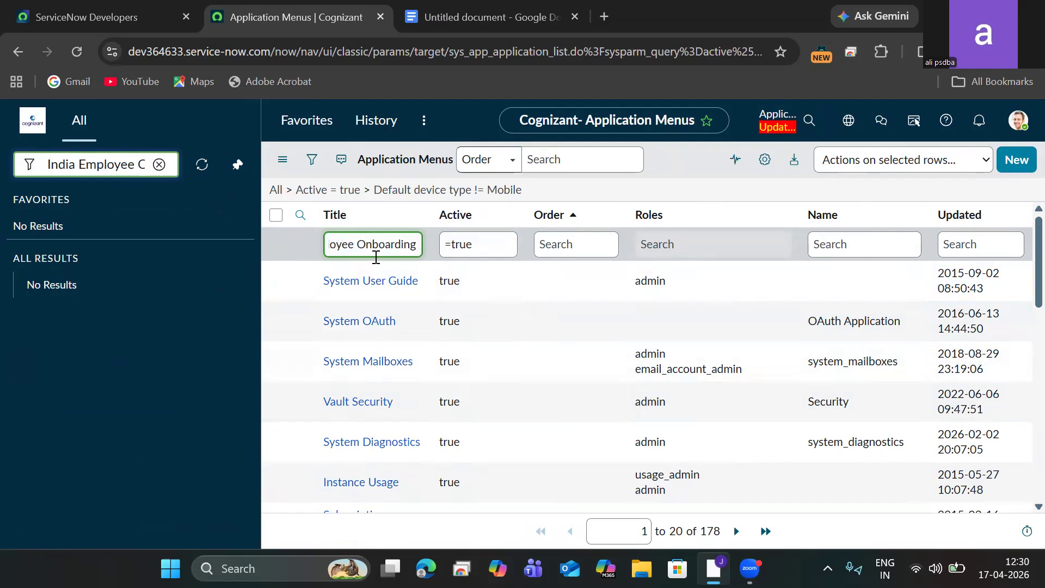
key(Return)
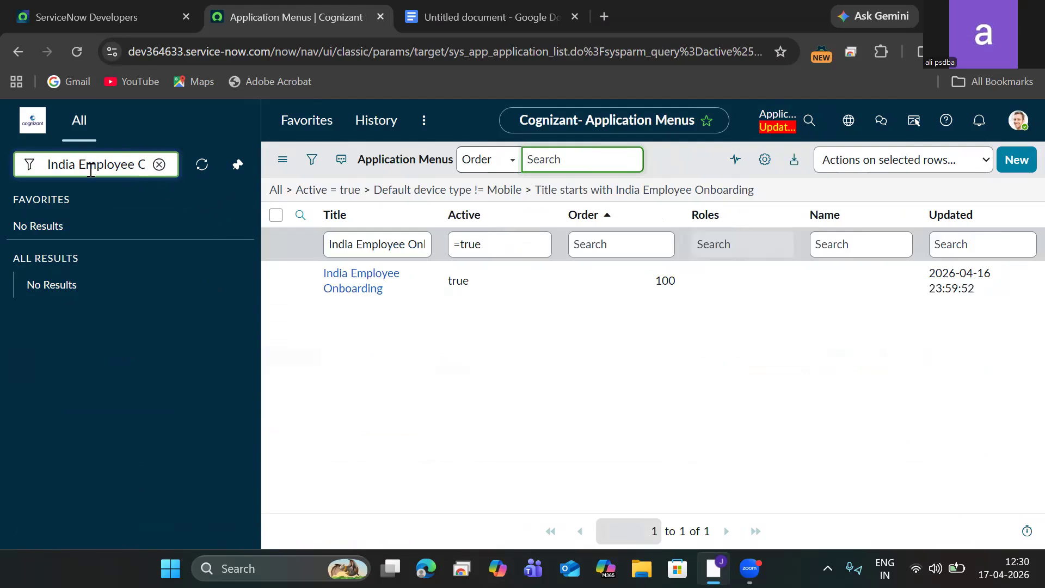
click(348, 282)
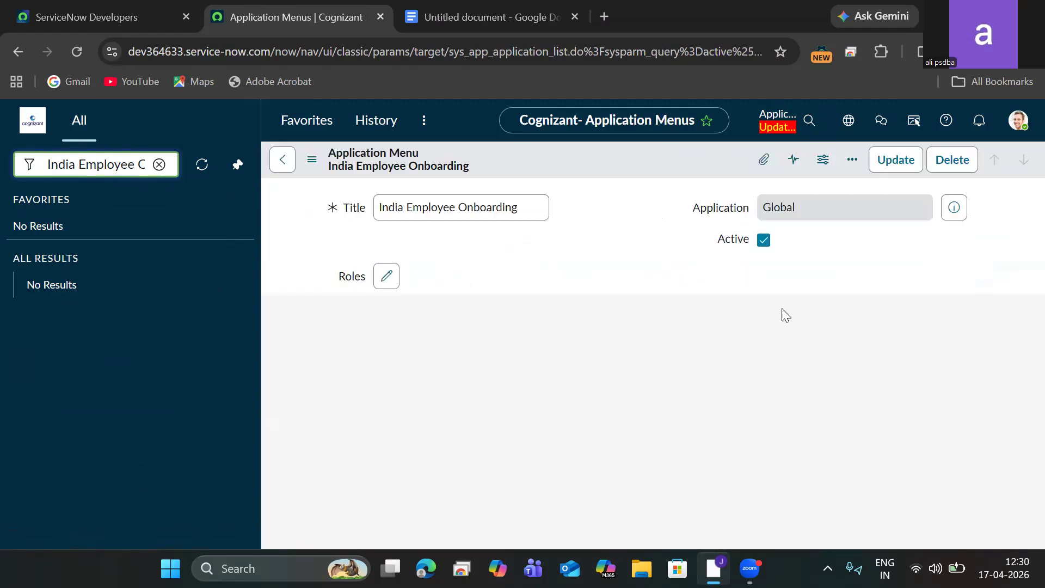
Step: Examine the available roles and the Modules related list of the India Employee Onboarding menu
click(1013, 126)
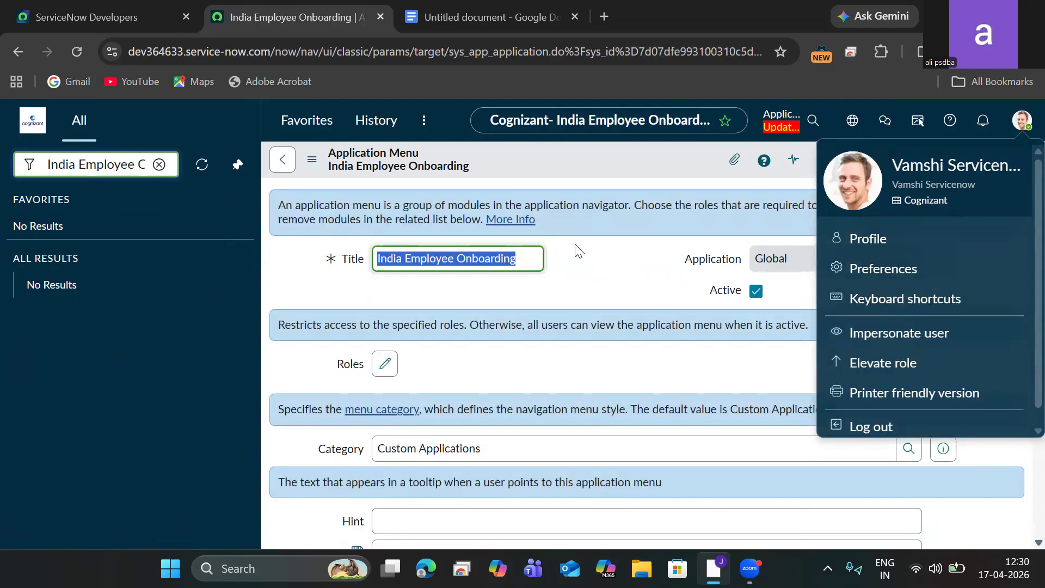
click(613, 256)
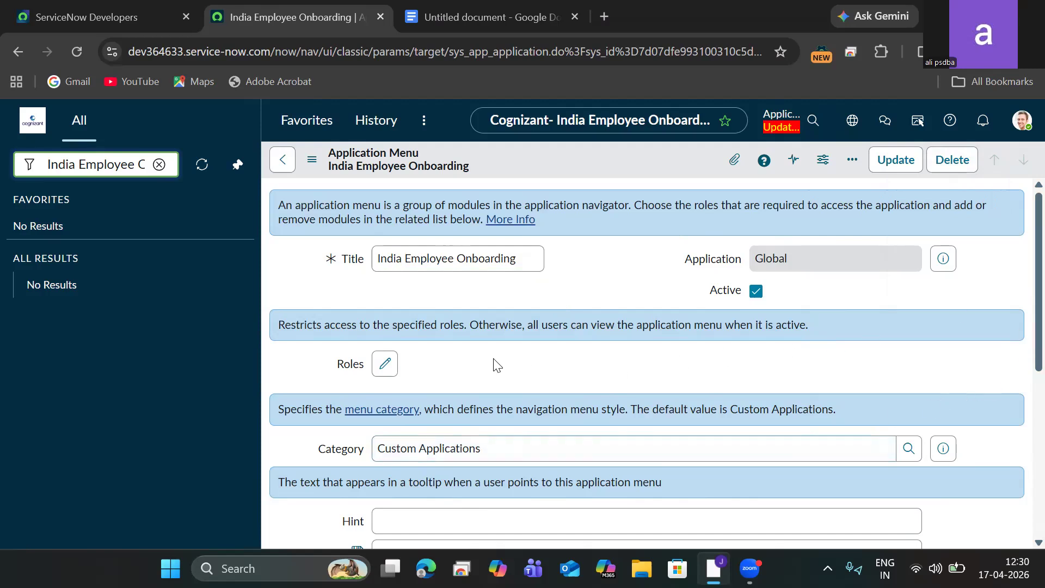
click(386, 364)
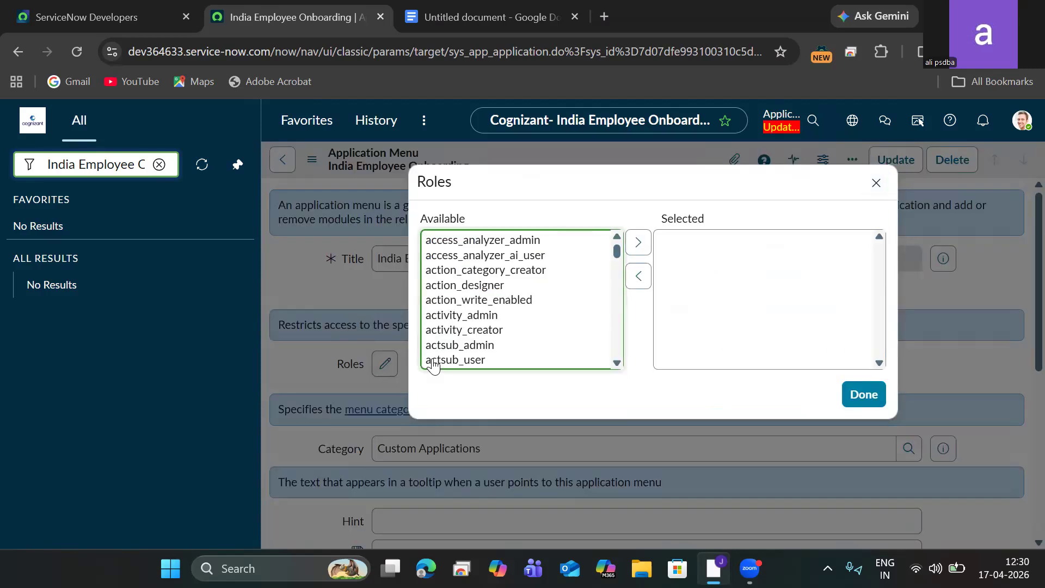
click(876, 182)
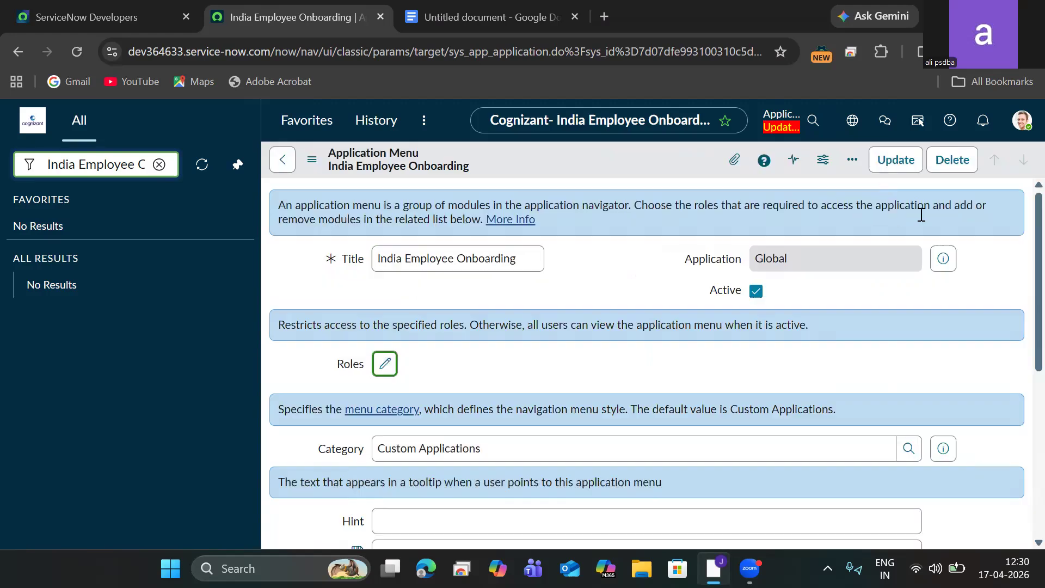
scroll(1020, 275, down, 6)
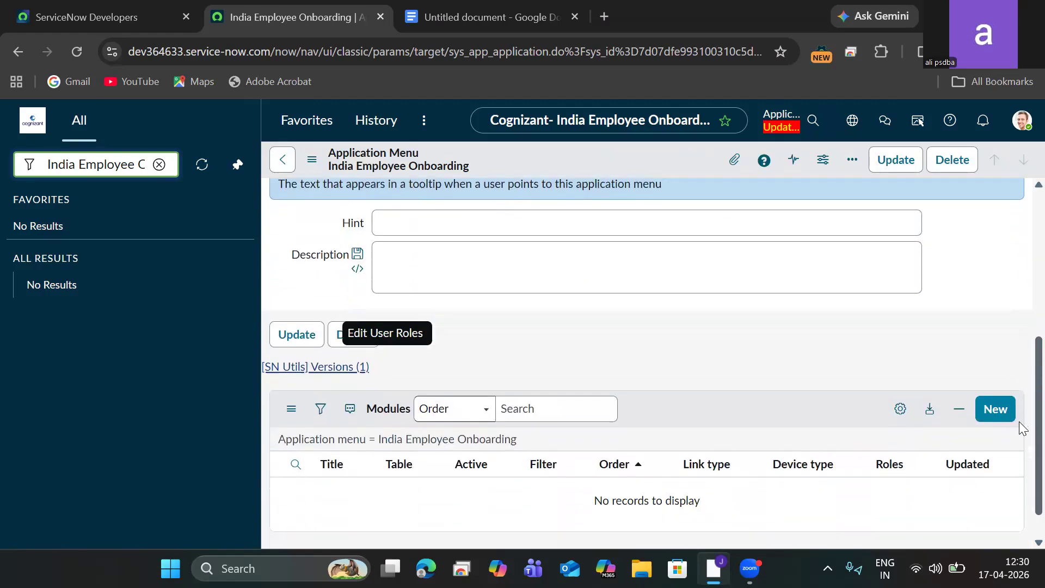
scroll(1020, 430, up, 3)
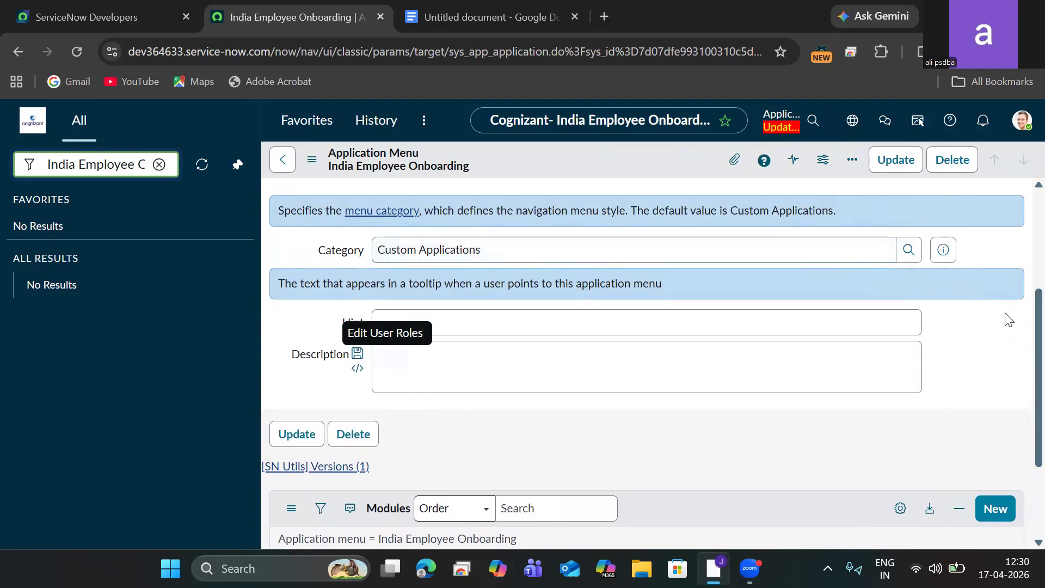
scroll(1020, 332, down, 3)
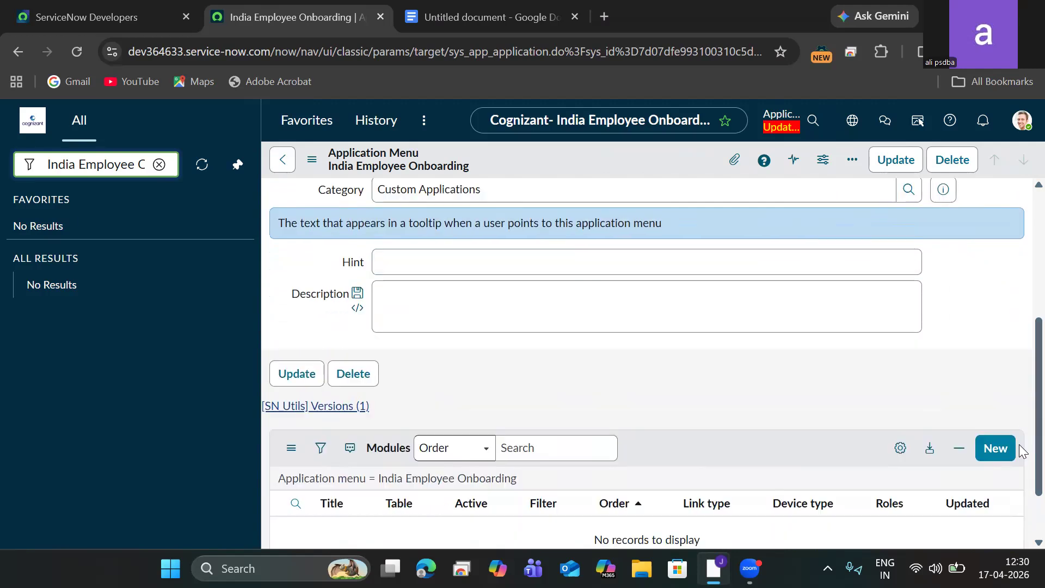
scroll(1019, 436, up, 7)
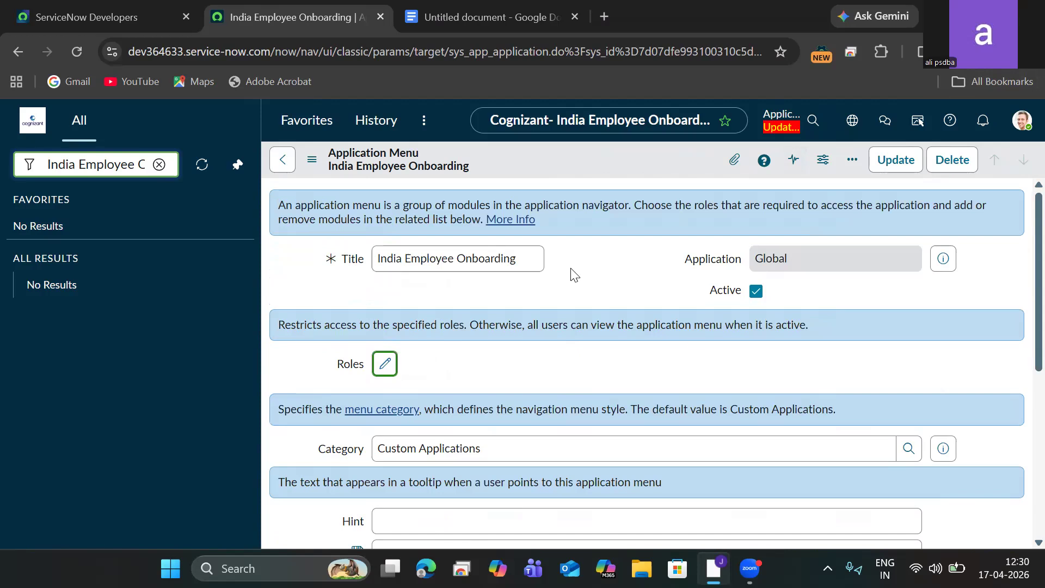
Step: Clear the application navigator filter to list all applications again
click(524, 262)
drag(524, 262, 371, 259)
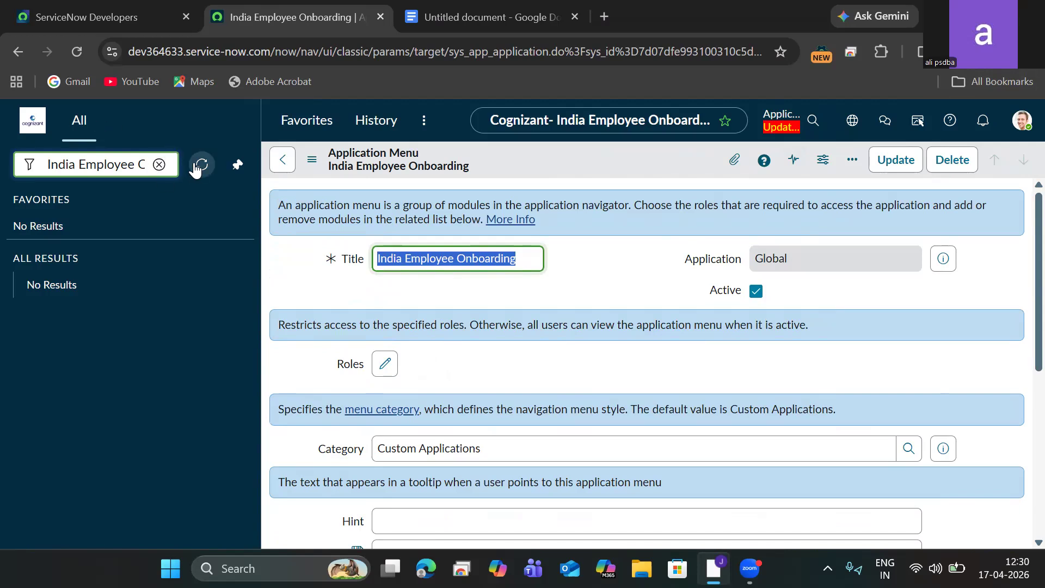
click(133, 163)
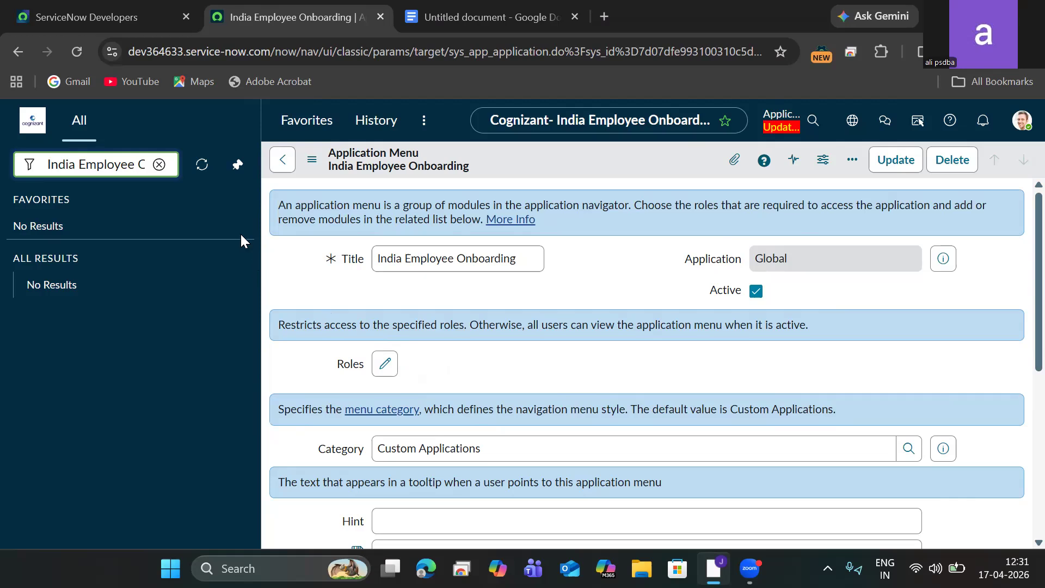
click(159, 164)
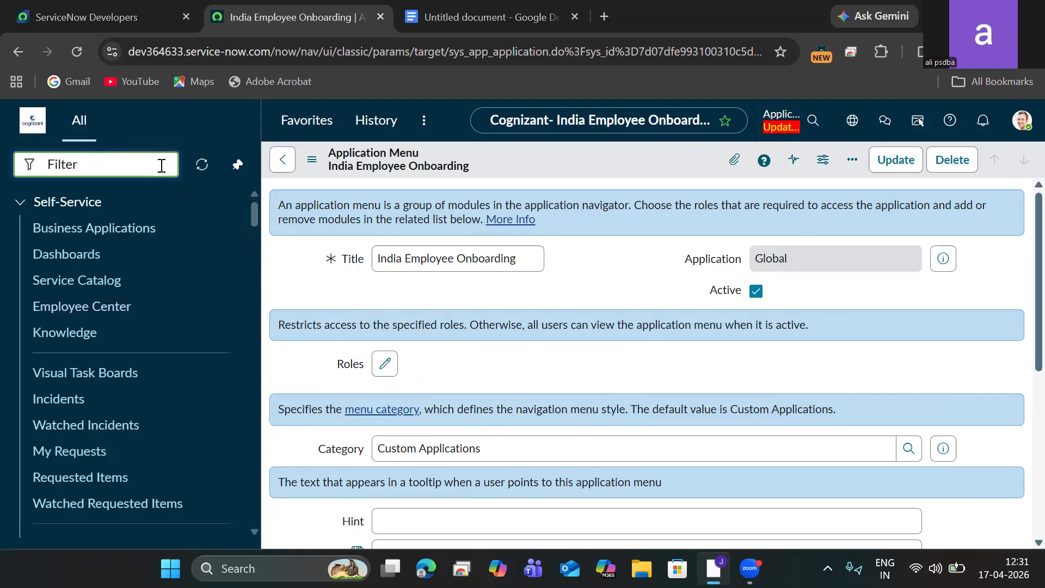
Step: Replace the application menu's title with UK Employee Onboarding, leaving the record unsaved
click(523, 261)
key(ctrl+a)
click(523, 261)
key(ctrl+a)
key(BackSpace)
text(UK)
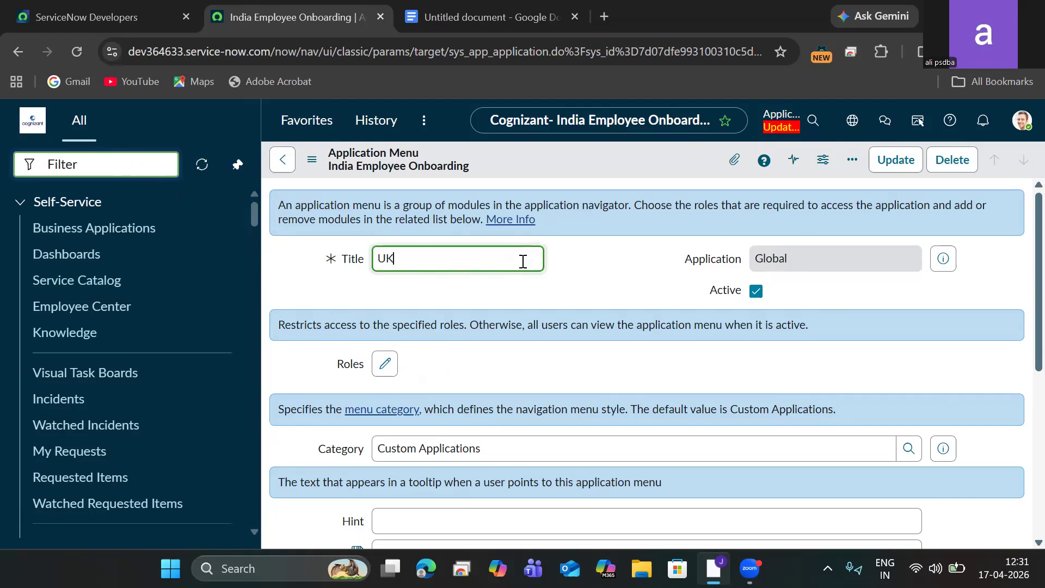
text( Employee Onboarding)
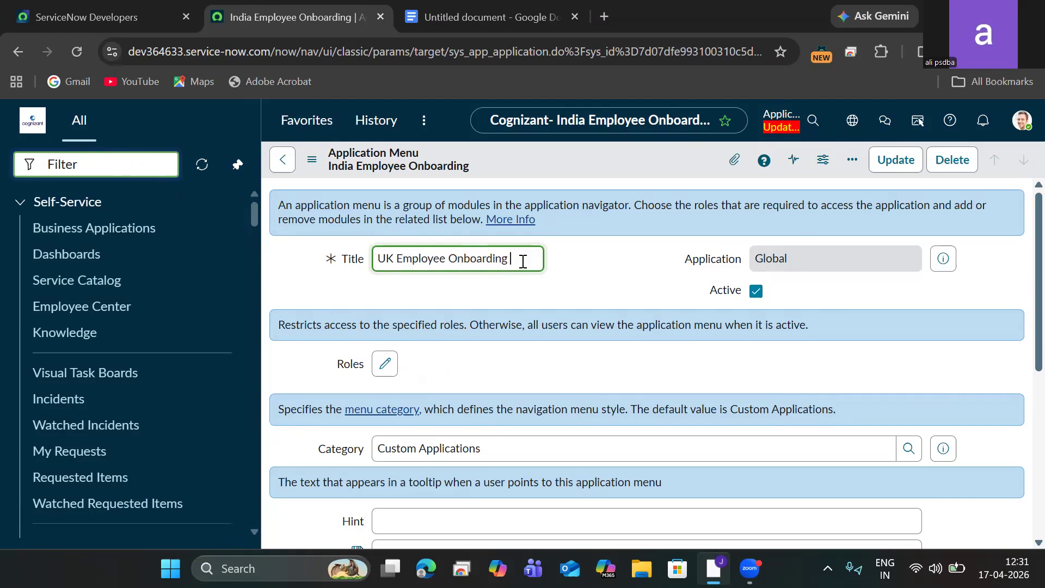
click(597, 278)
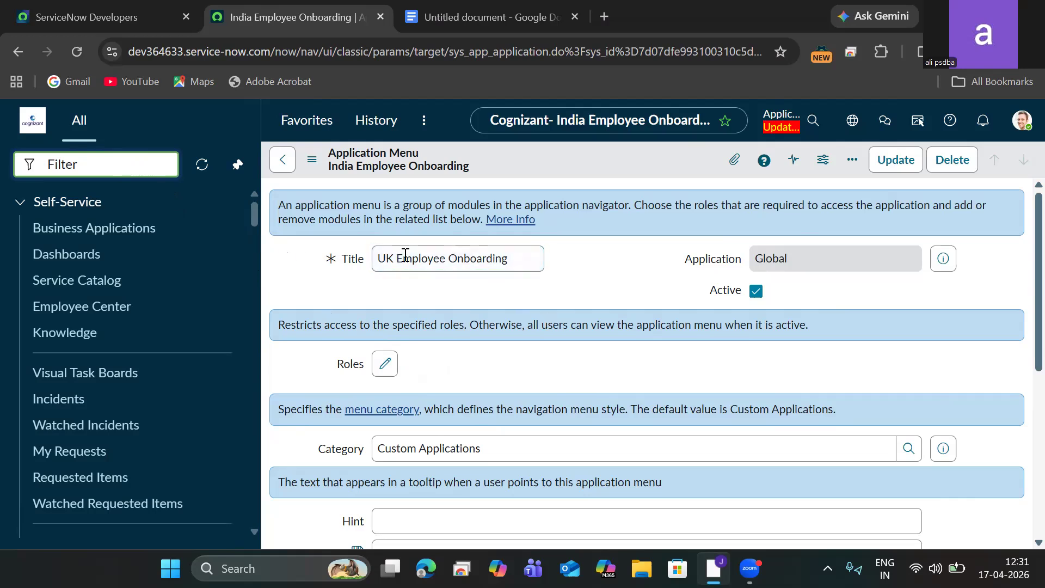
Step: Filter the application navigator by UK Emplo and open the UK Employee Onboardings module
click(1022, 120)
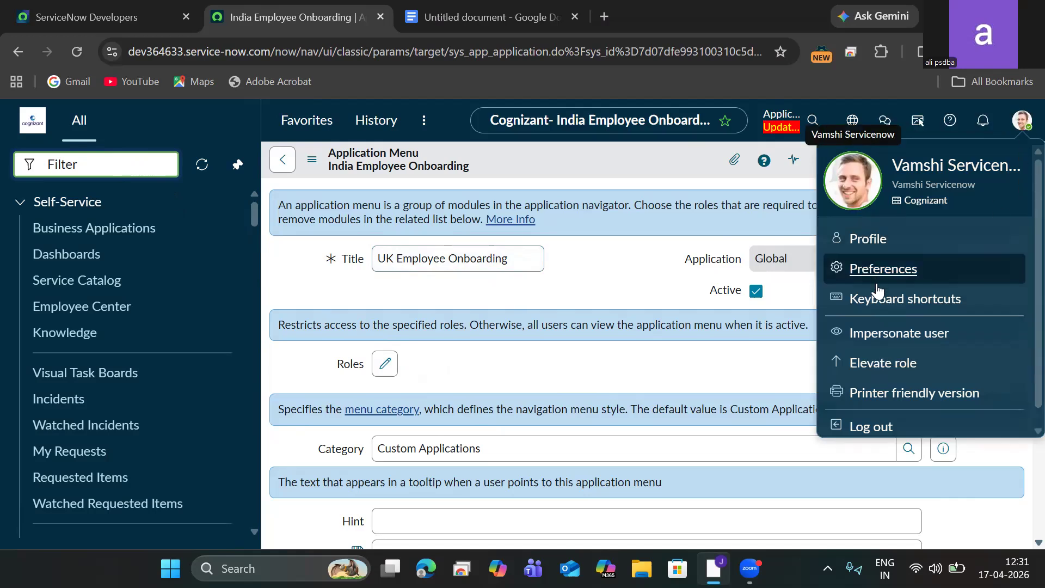
click(154, 166)
text(UK)
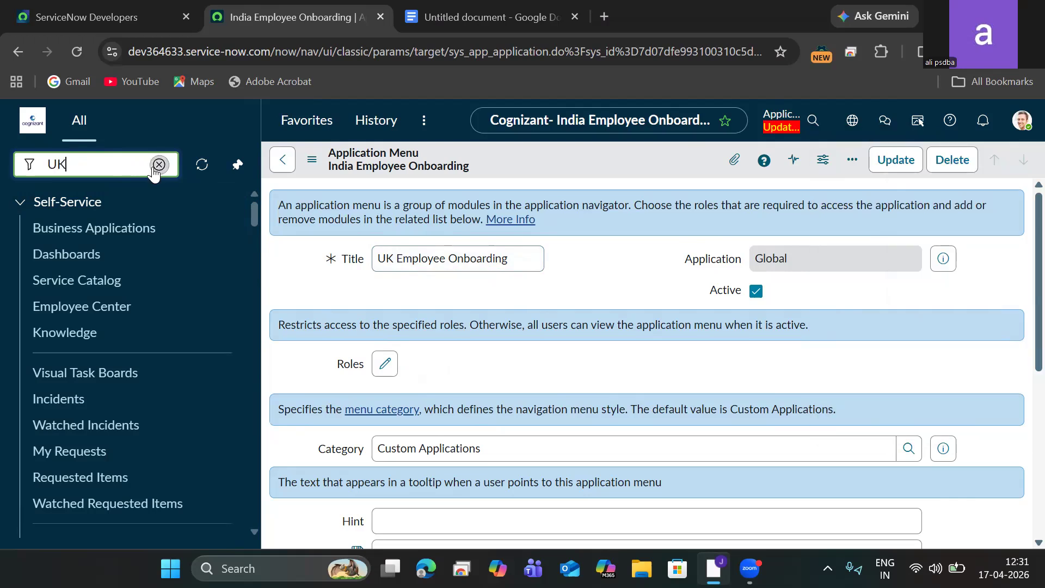
text( Emplo)
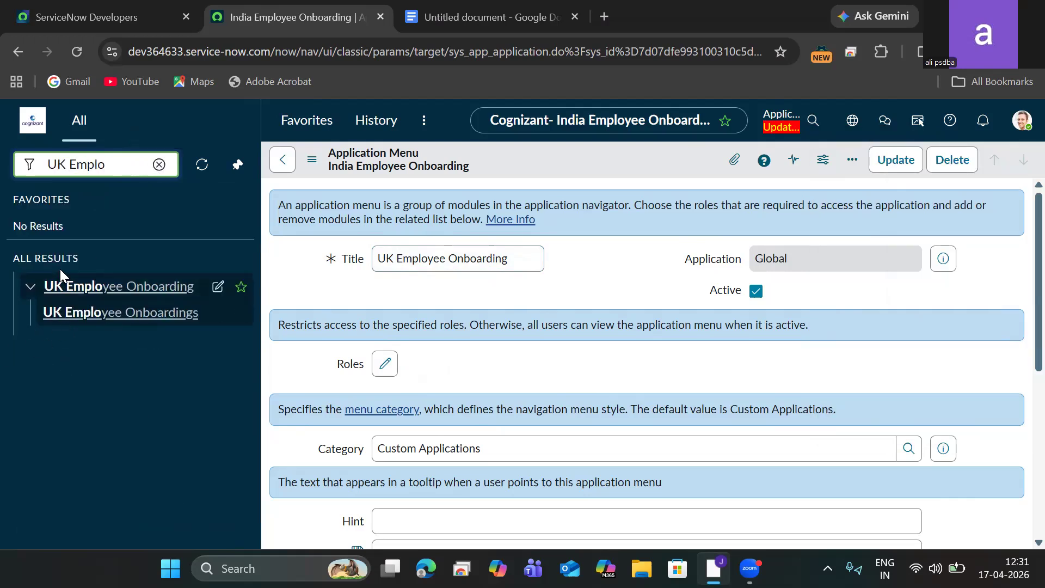
click(62, 287)
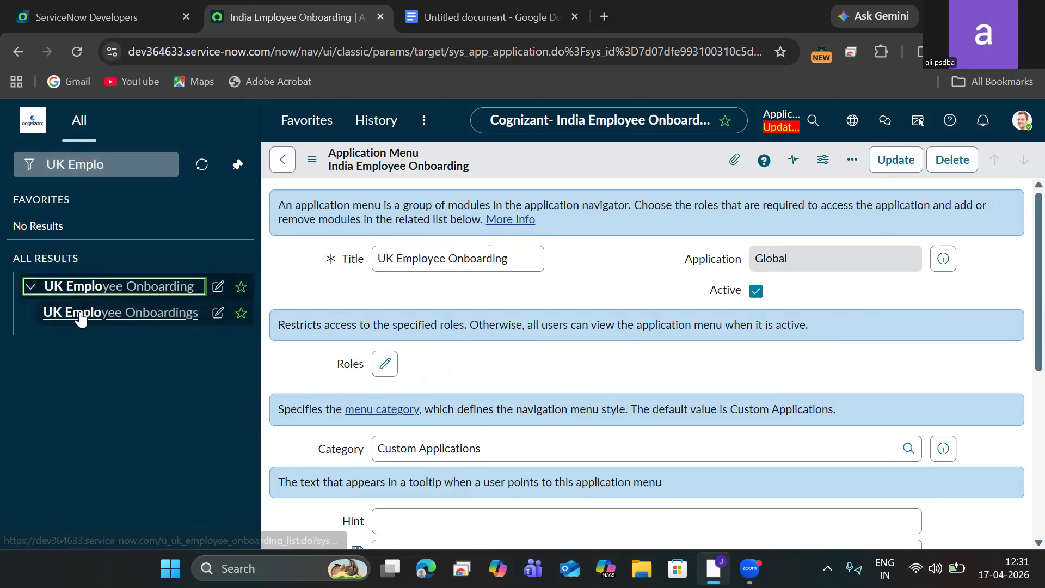
click(79, 312)
click(626, 413)
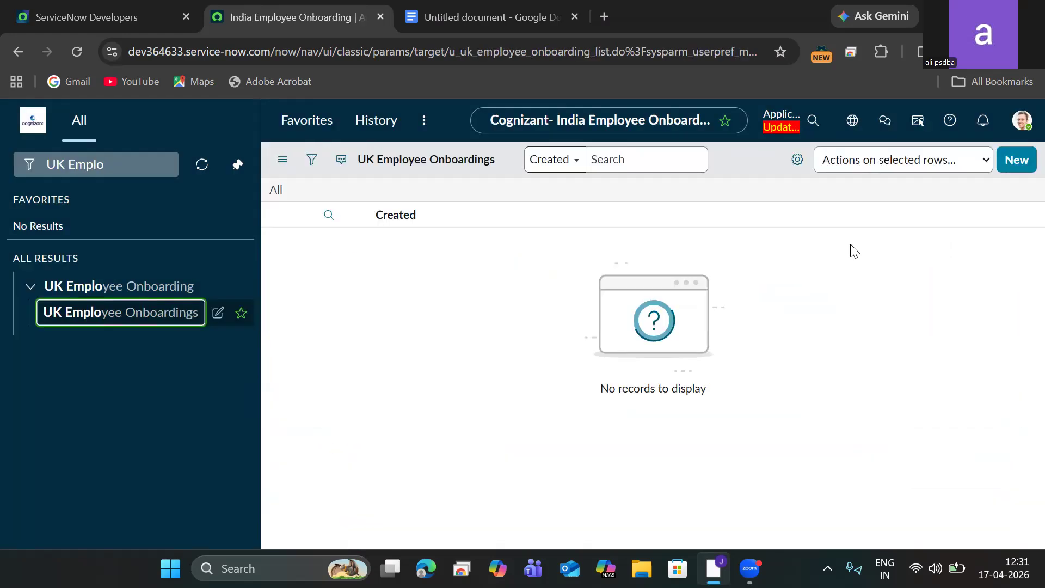
Step: Impersonate the second user in the list of recent impersonations
click(1021, 120)
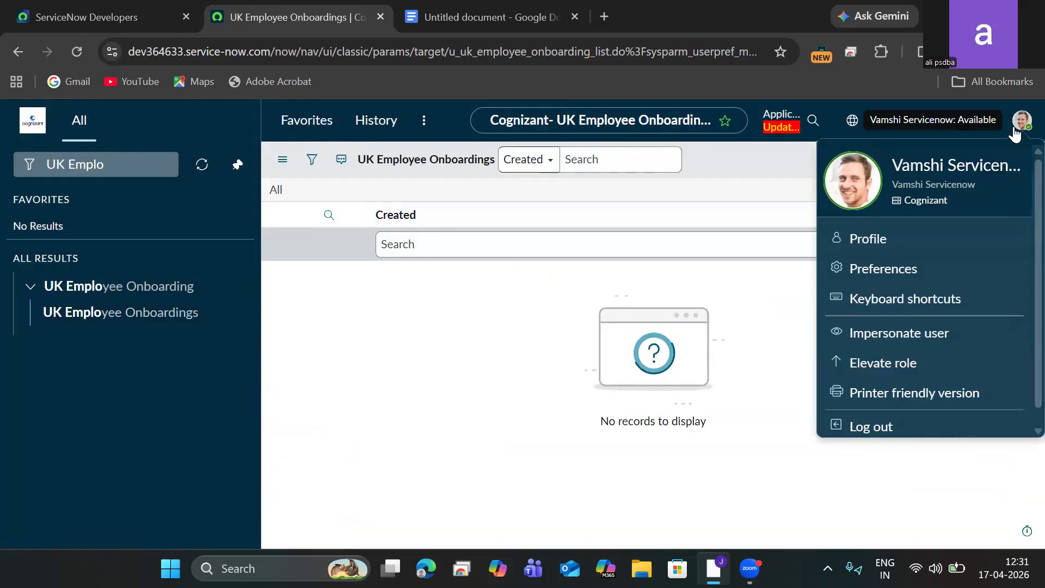
click(899, 334)
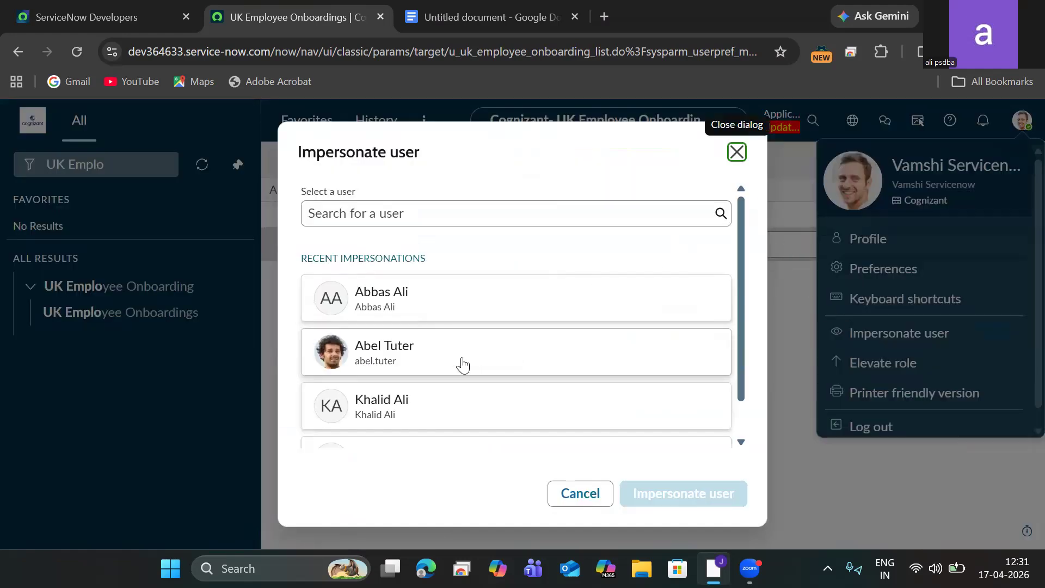
click(464, 364)
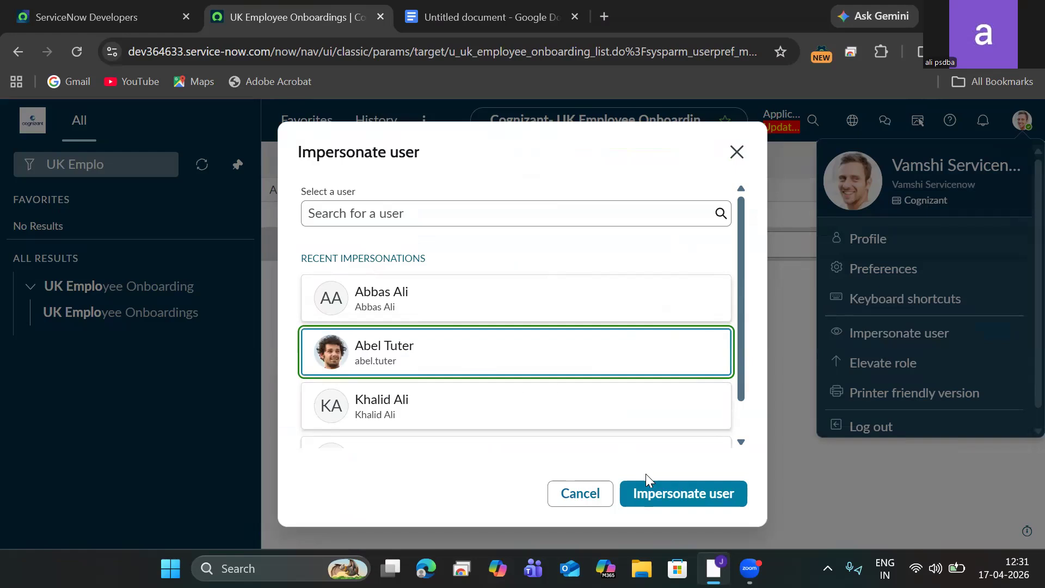
click(655, 496)
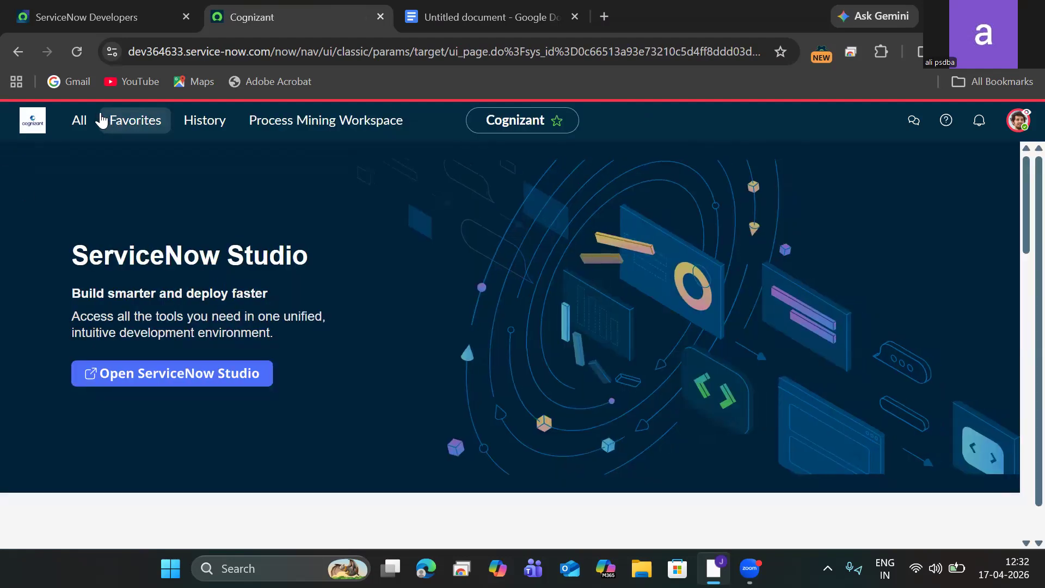
Step: Search all applications for UK EM as the impersonated user, clear the filter and look through the available menus
click(76, 124)
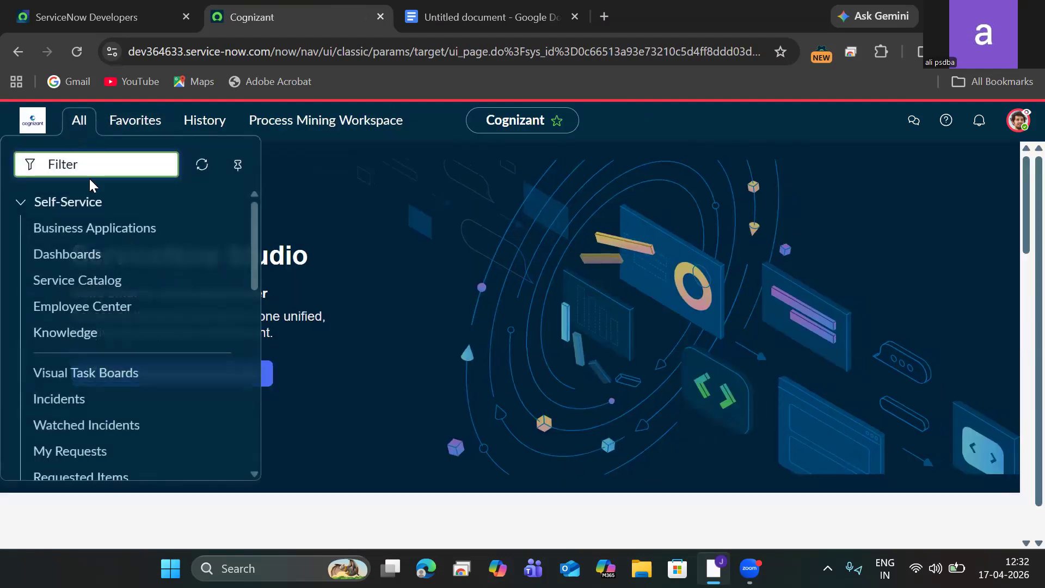
text(UK EM)
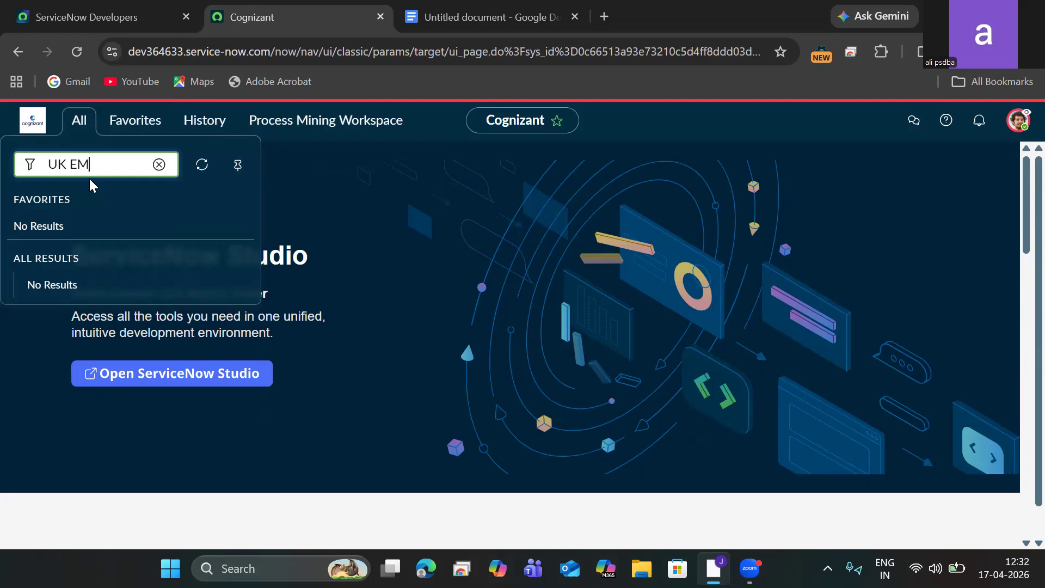
key(BackSpace)
key(BackSpace)
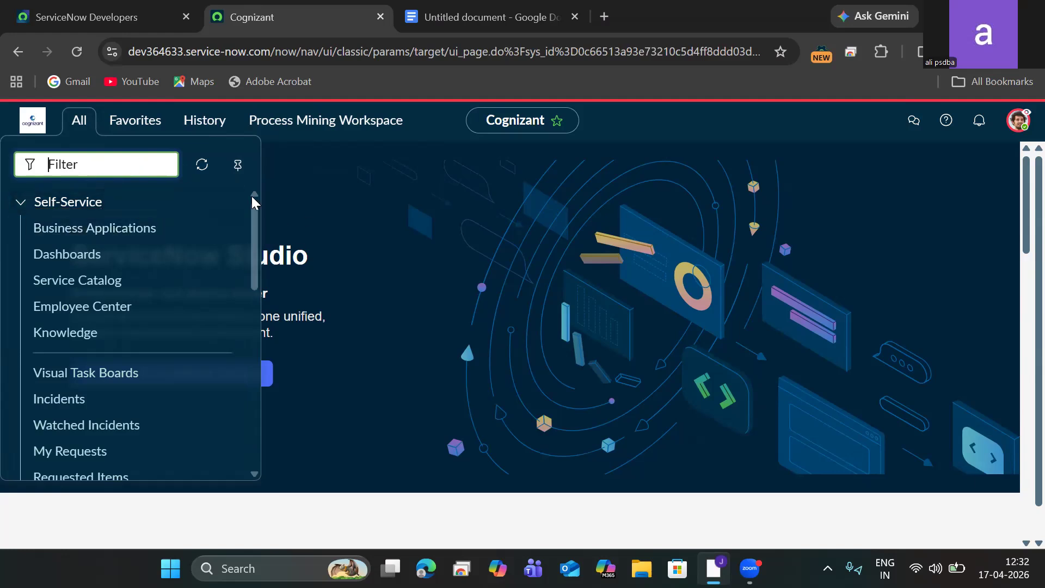
click(253, 216)
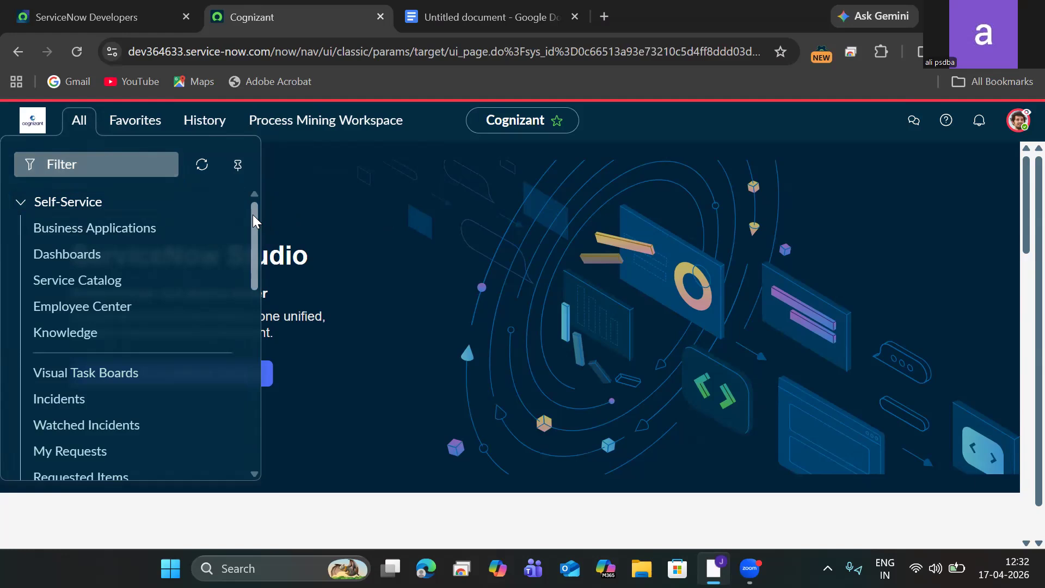
mouse_move(251, 217)
mouse_down()
mouse_move(252, 234)
mouse_move(242, 207)
mouse_up()
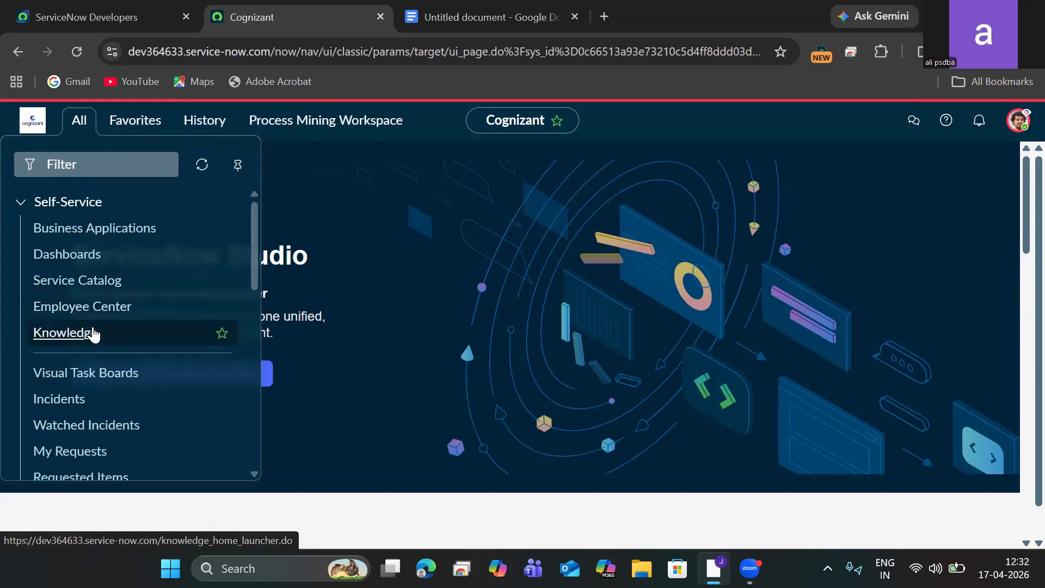
drag(254, 253, 228, 208)
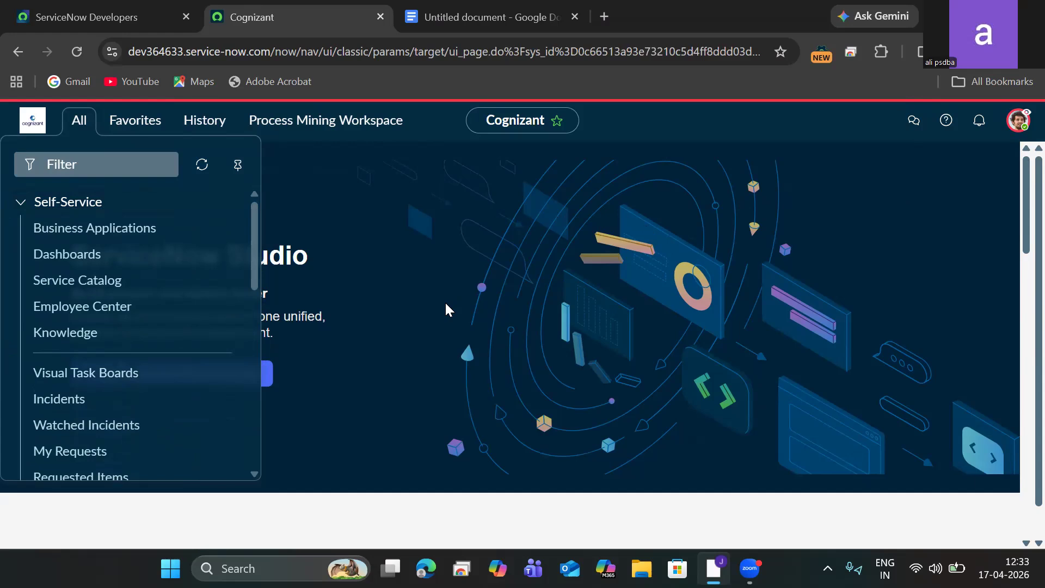
Step: End the impersonation and open the Application Menus list by filtering the application navigator for application menus
click(1014, 122)
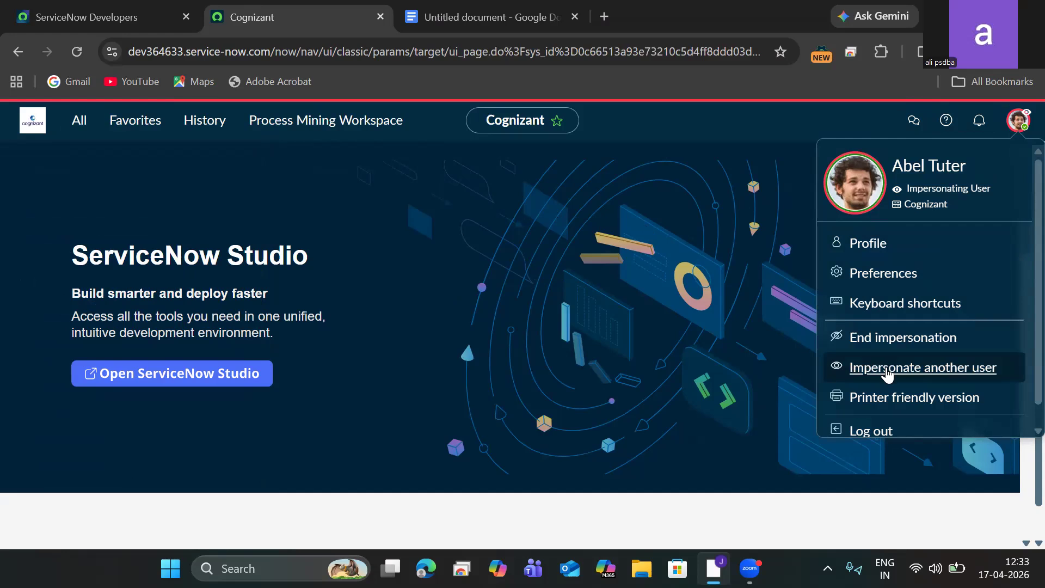
click(869, 340)
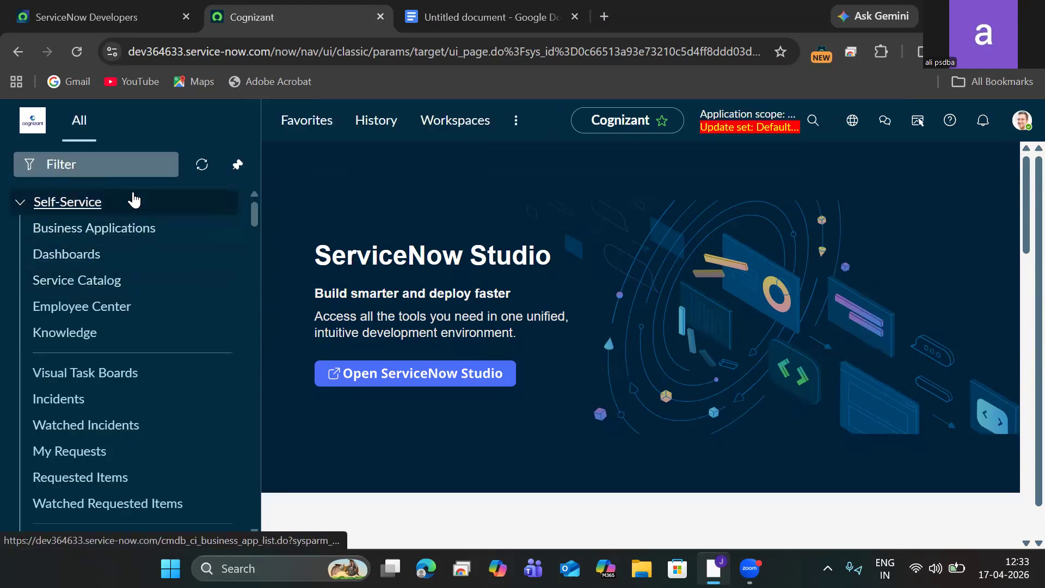
click(129, 170)
text(appk)
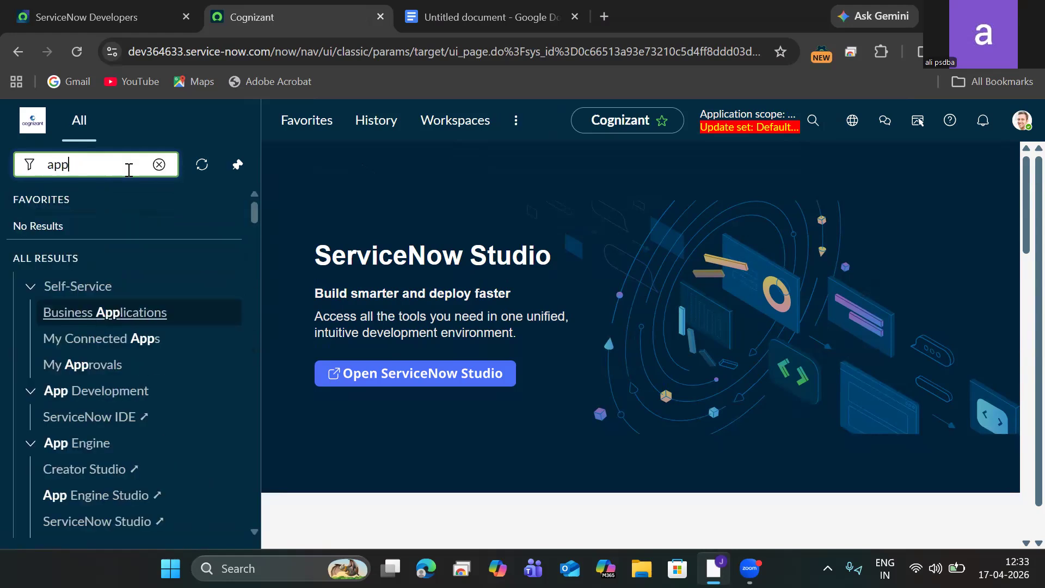
text(lica)
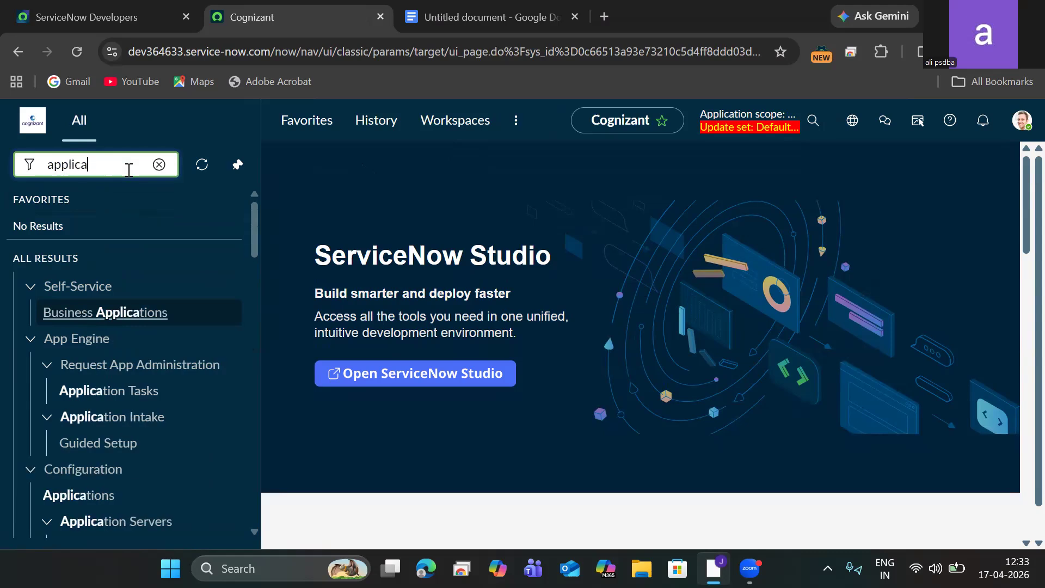
text(tion menus)
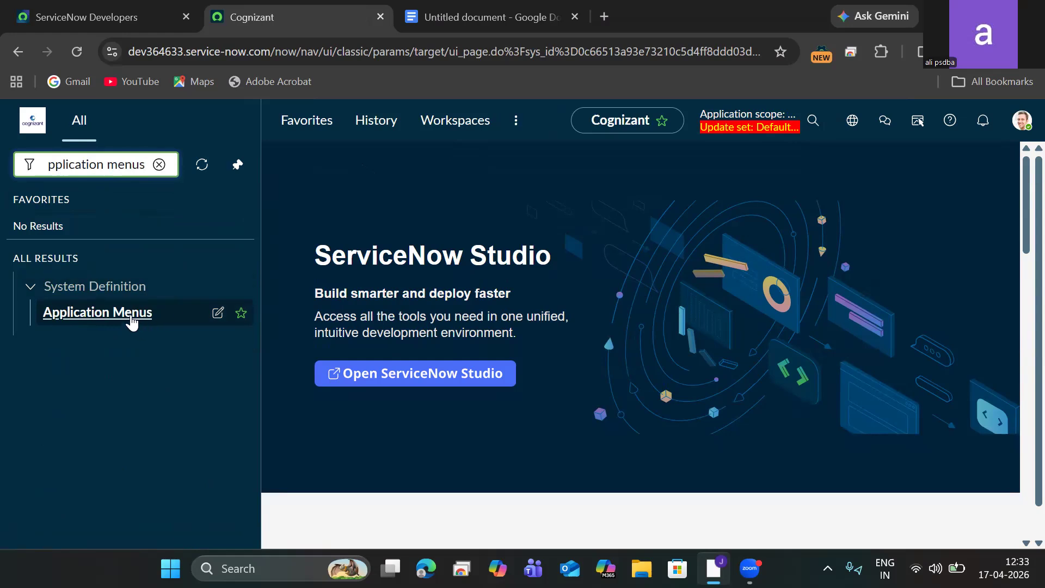
click(132, 319)
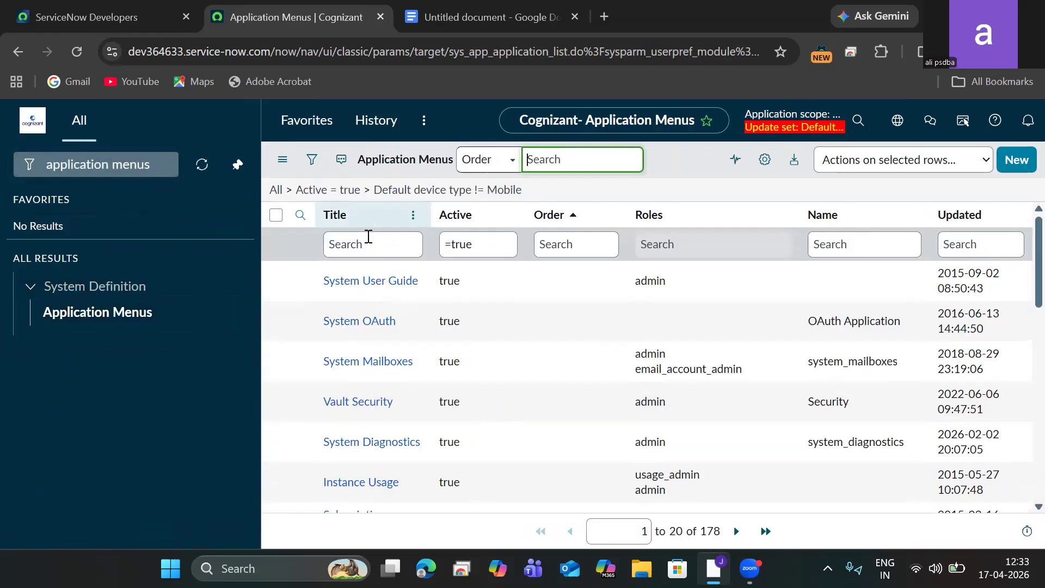
Step: Filter the Application Menus list by titles starting with UK Employee and highlight the role of the UK Employee Onboarding menu
click(370, 245)
text(UK )
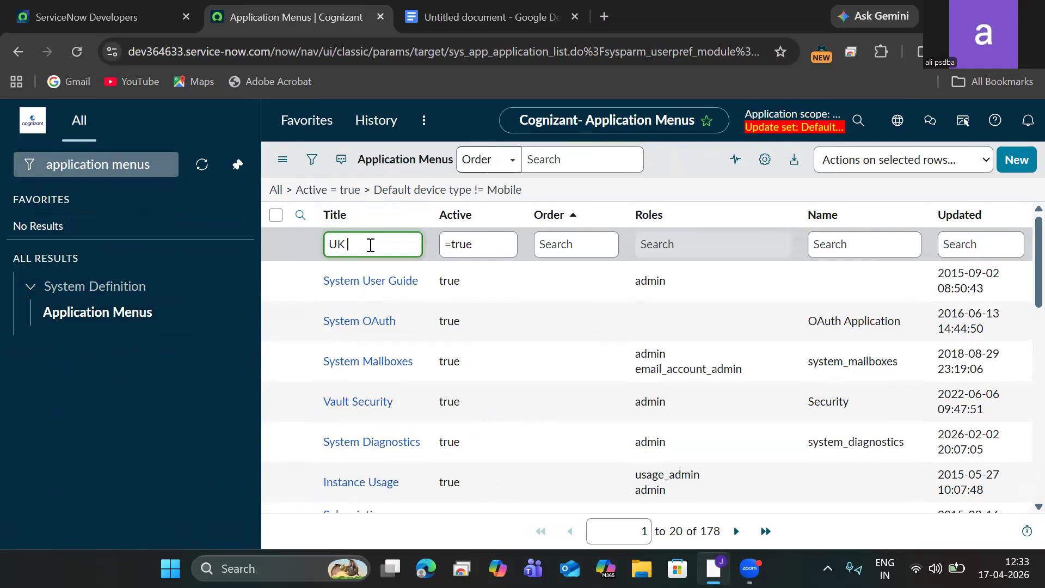
text(Employee)
key(Return)
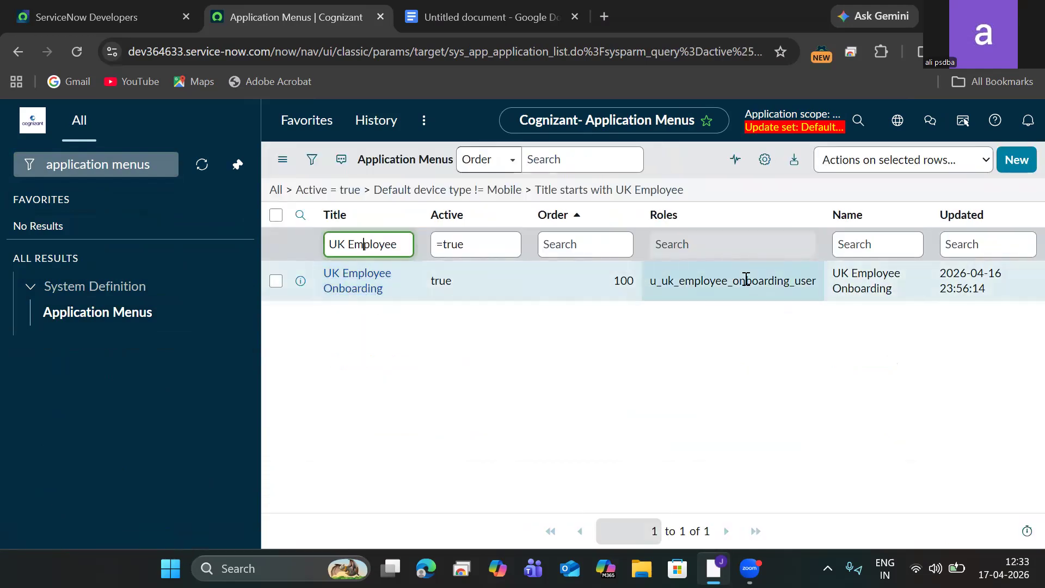
drag(814, 280, 775, 270)
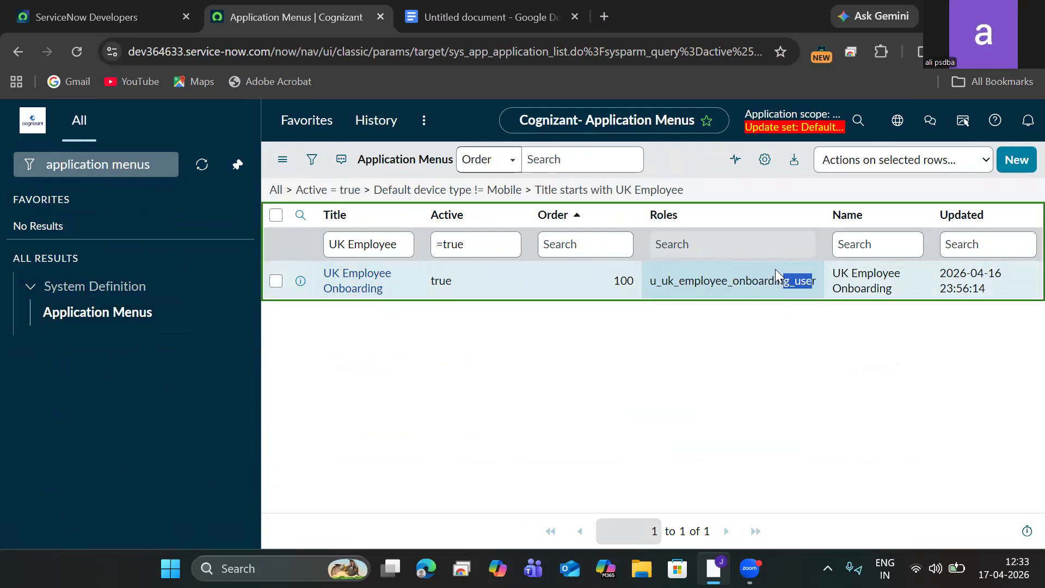
drag(666, 268, 649, 278)
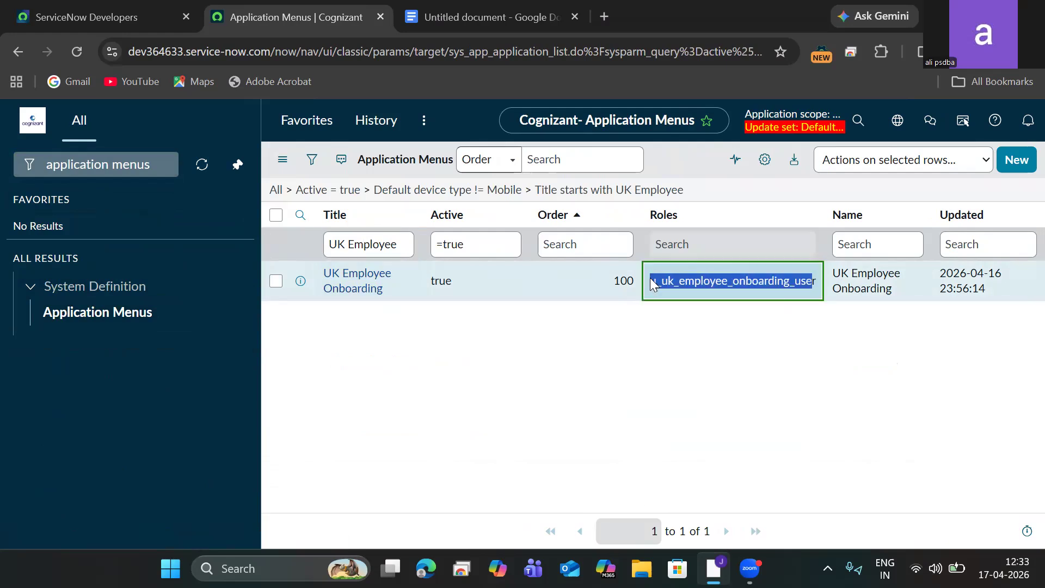
right_click(650, 277)
click(539, 355)
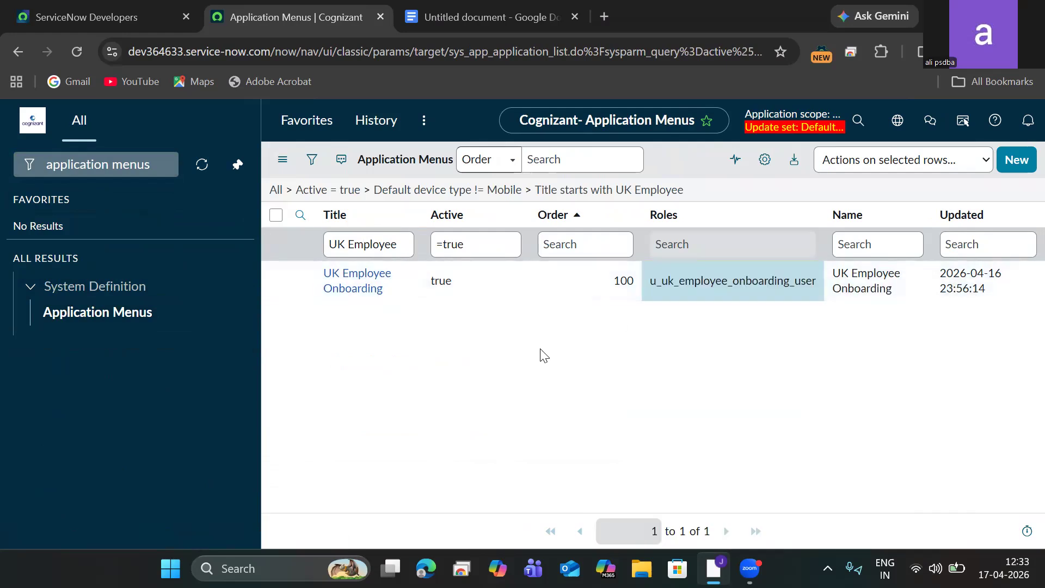
Step: Open the UK Employee Onboarding menu record, highlight its assigned role and display the technical field names
click(353, 278)
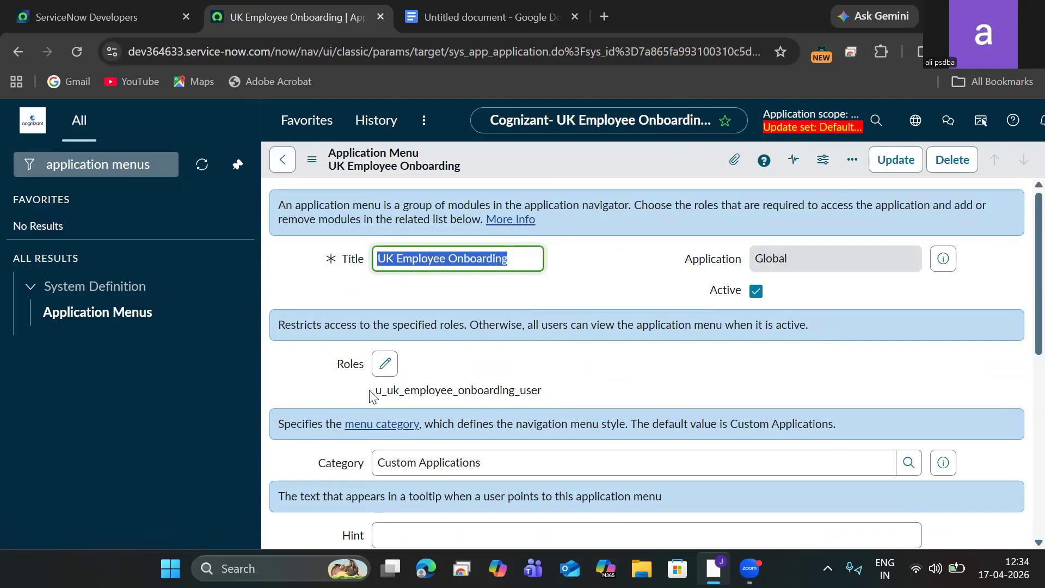
drag(374, 390, 550, 392)
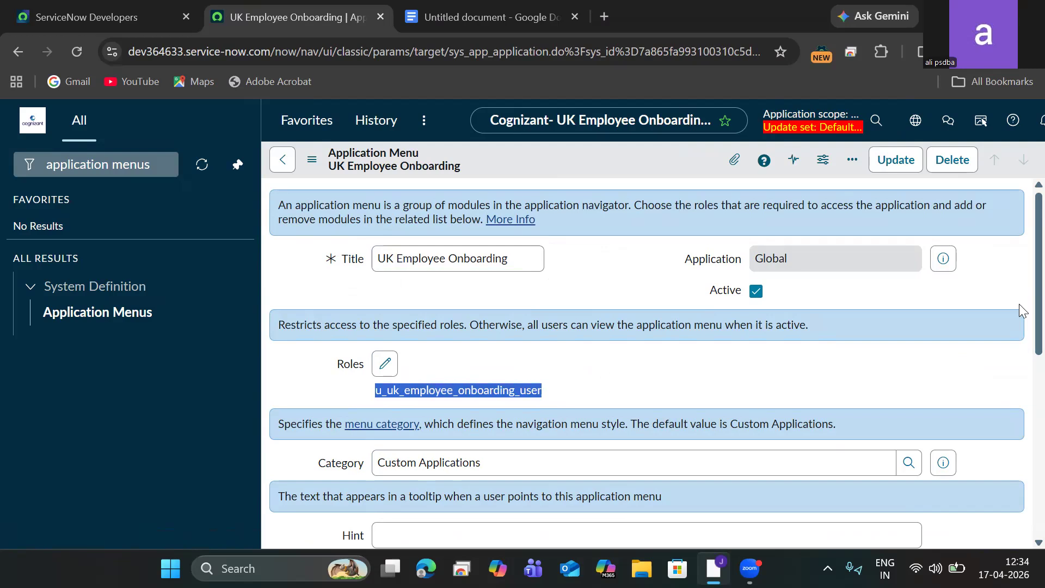
scroll(1022, 291, down, 3)
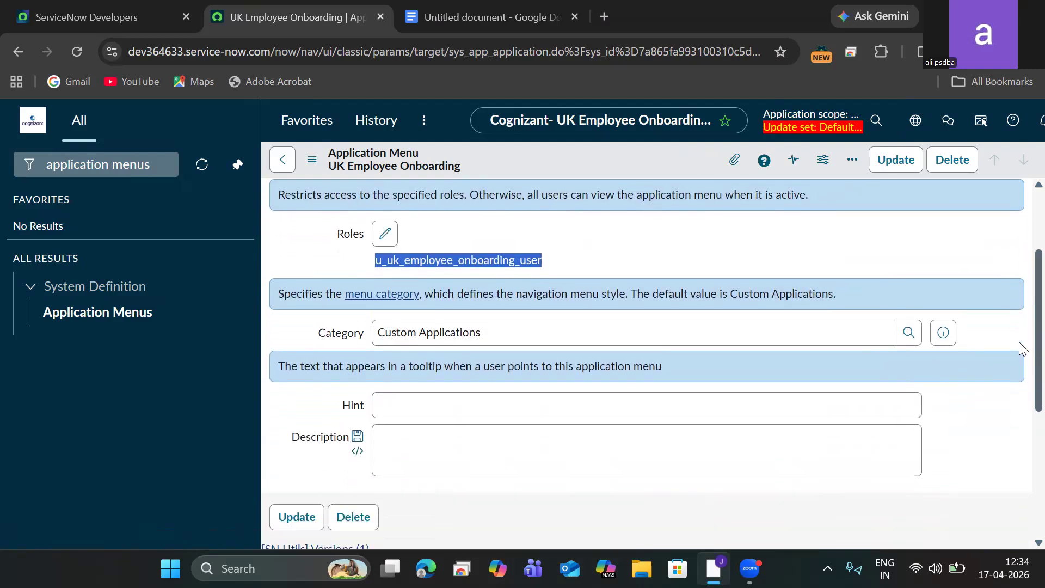
scroll(1022, 363, up, 1)
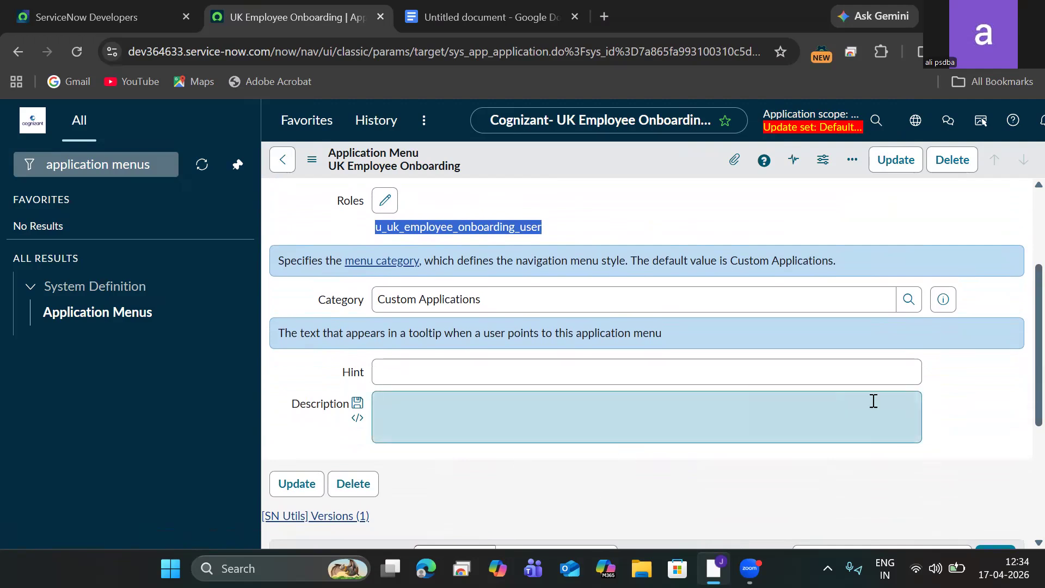
scroll(1022, 364, up, 3)
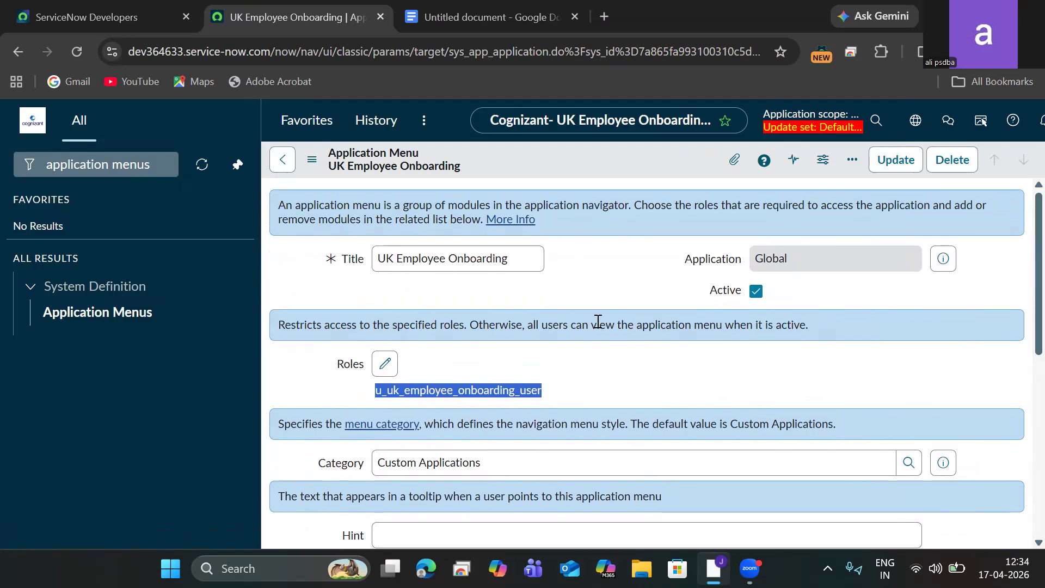
double_click(512, 382)
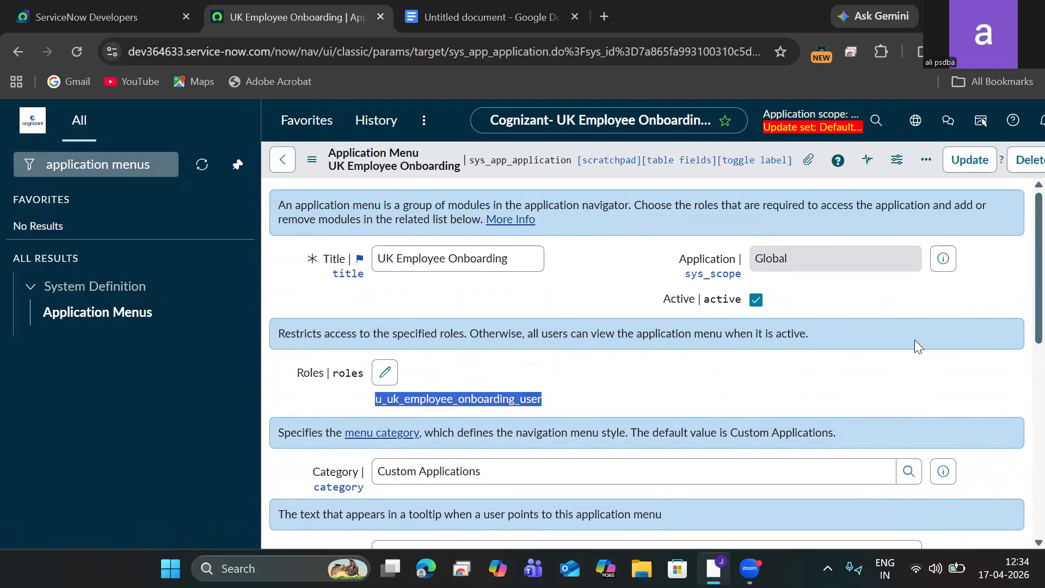
Step: Set the UK Employee Onboarding menu's hint to "This will manage the UK Employee Onboarding"
scroll(1021, 332, down, 4)
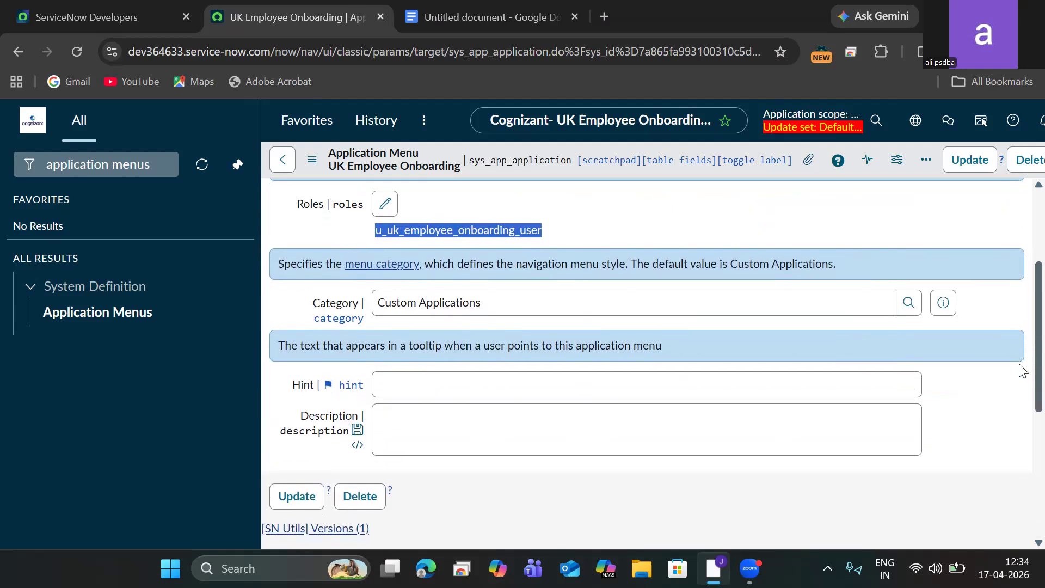
scroll(1022, 381, up, 1)
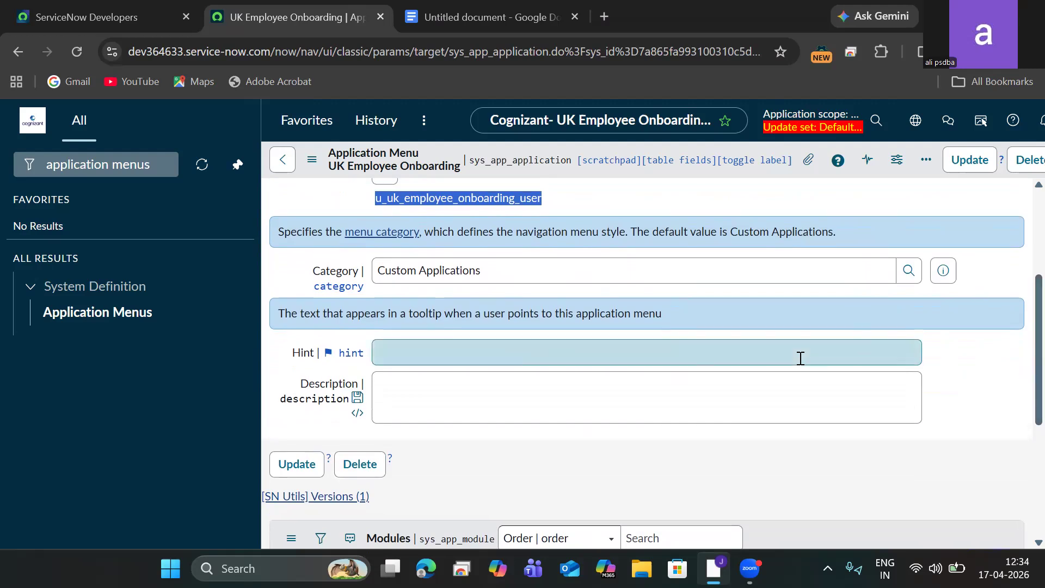
click(555, 349)
text(Thhis )
text(is will)
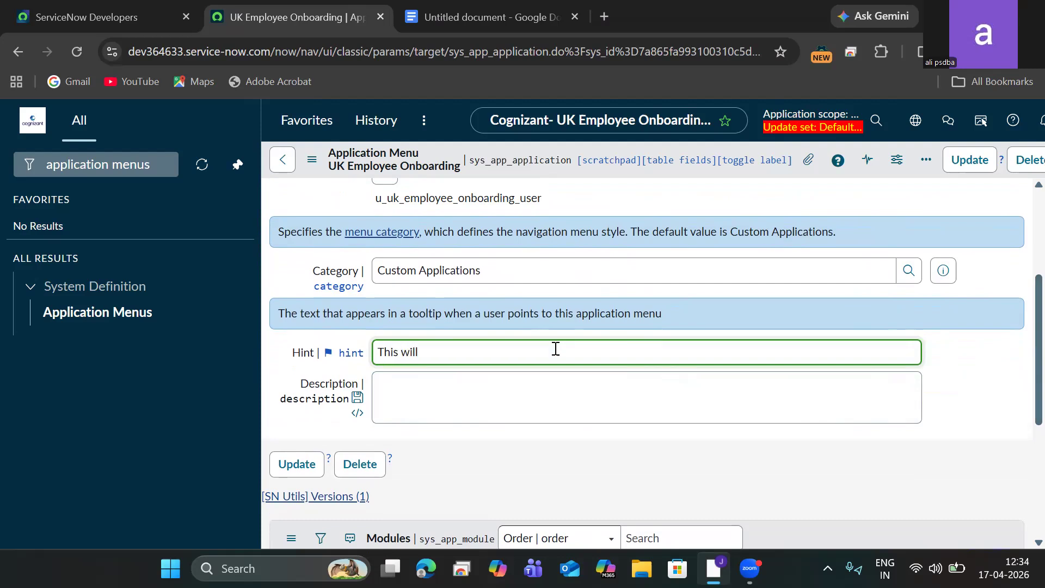
text(manage the UK Employee O)
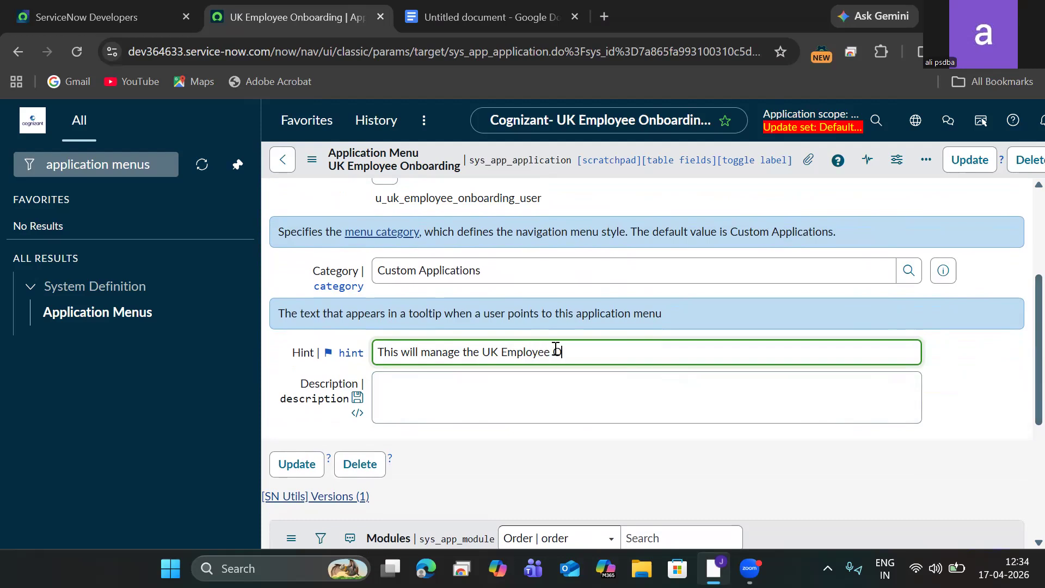
text(nboarding)
click(313, 162)
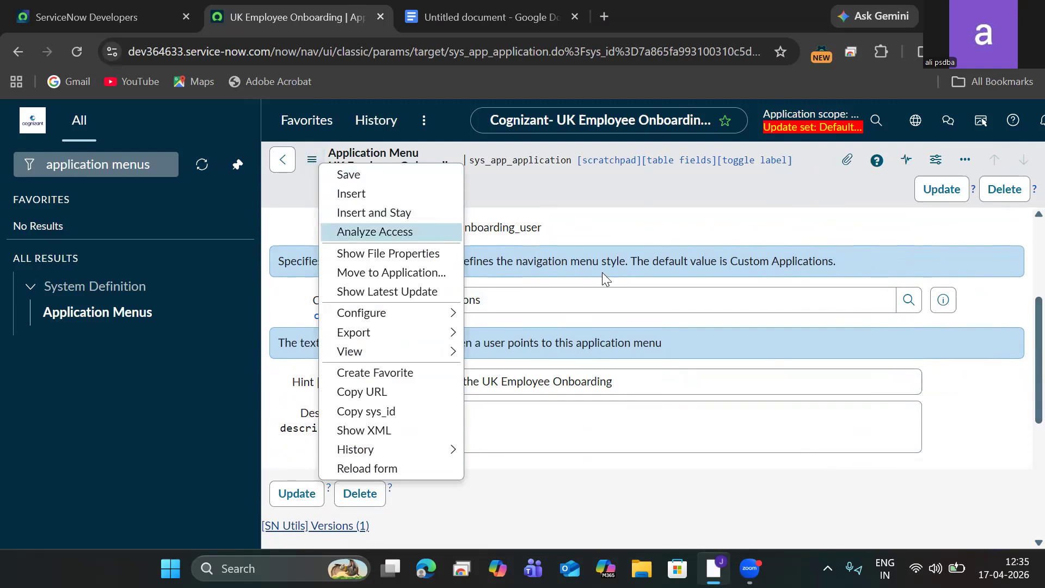
key(Escape)
Step: Copy the hint text into the Description field and save the UK Employee Onboarding menu record
drag(627, 377, 370, 381)
key(ctrl+c)
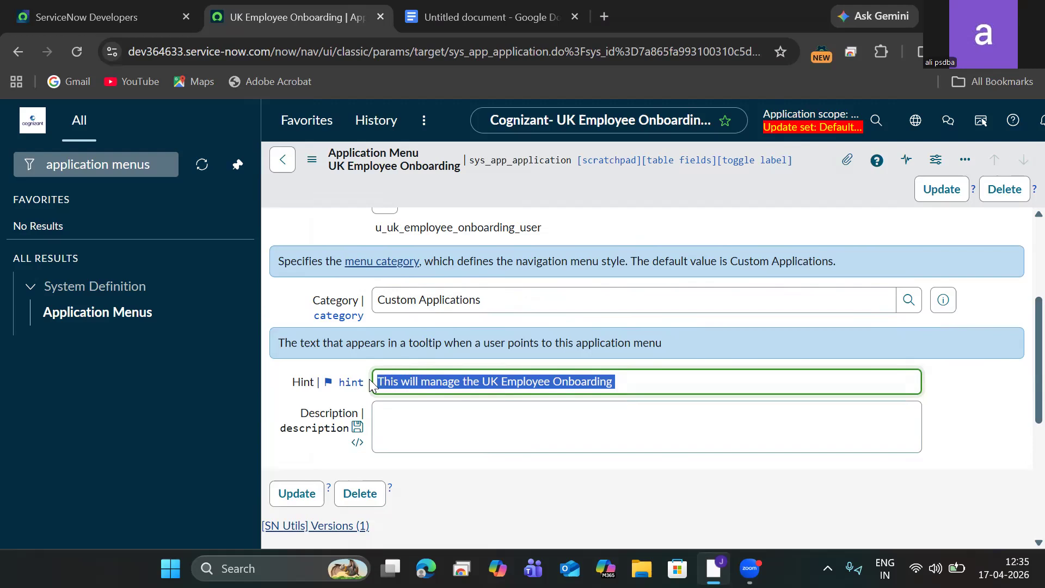
click(399, 428)
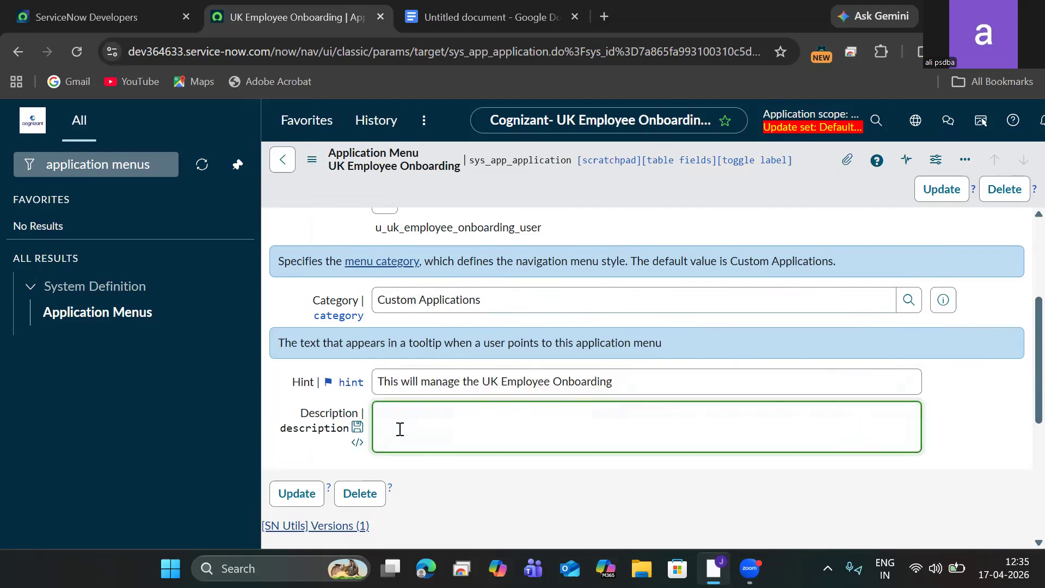
key(ctrl+v)
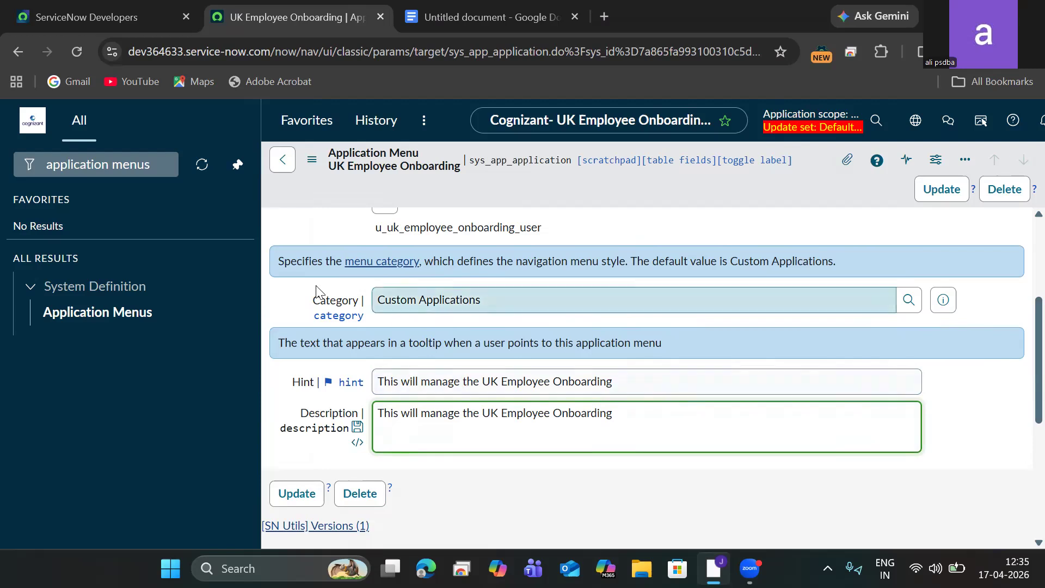
click(312, 163)
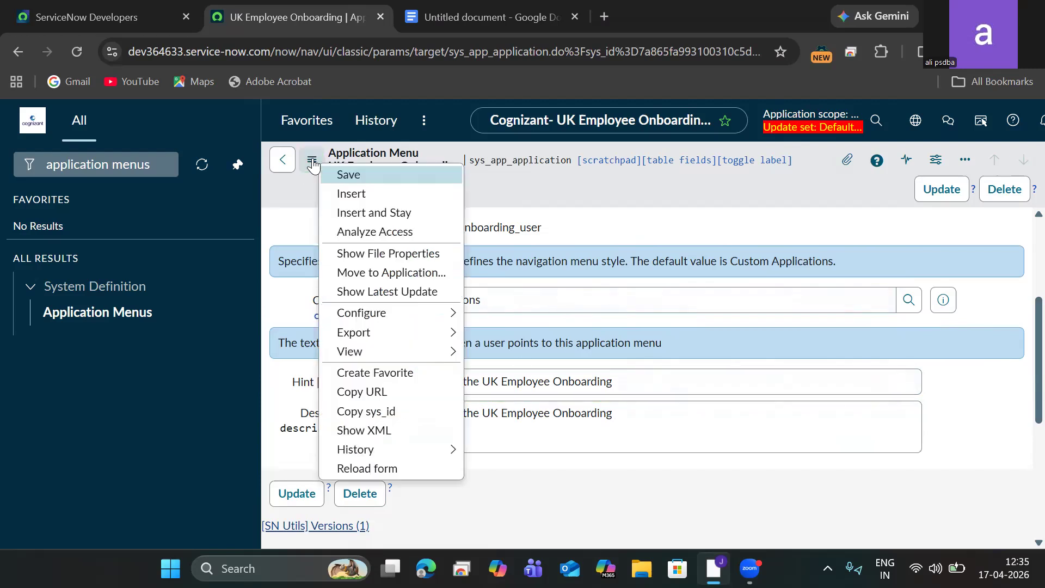
click(347, 173)
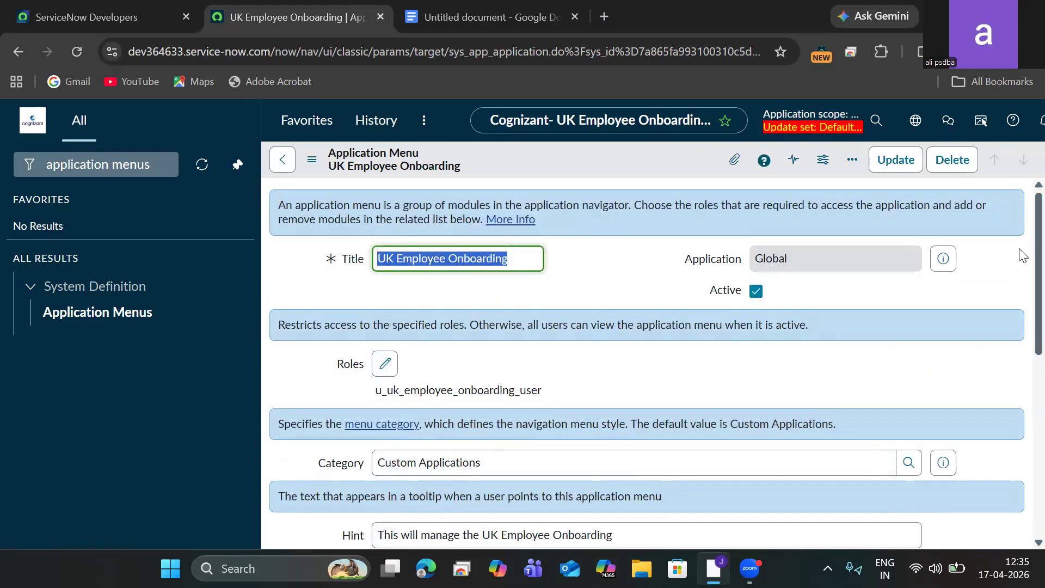
Step: Look over the menu's Modules list, then clear the application navigator filter and return to the Application Menus list
scroll(1020, 288, down, 6)
scroll(1007, 403, down, 2)
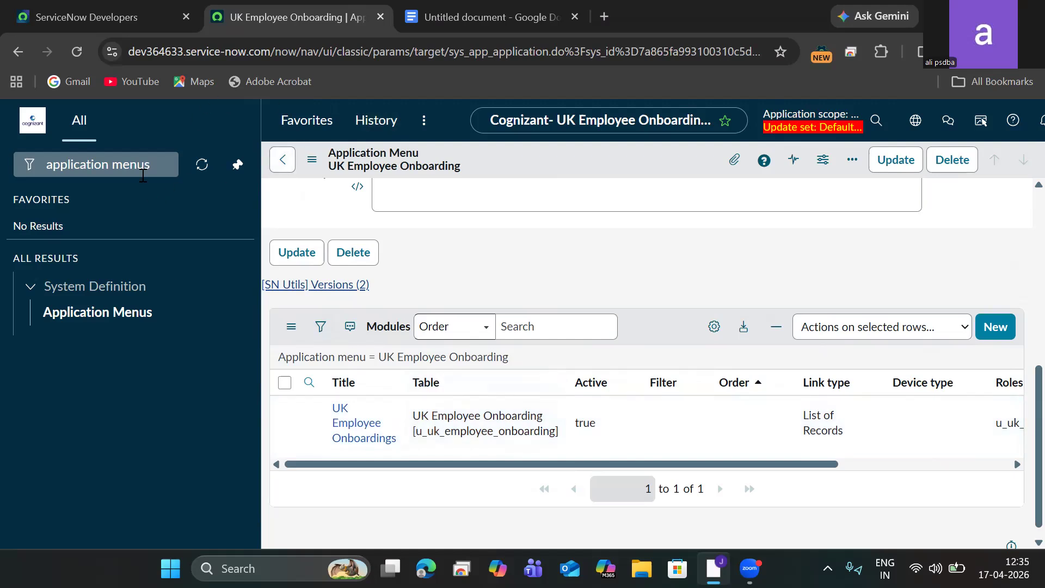
click(157, 164)
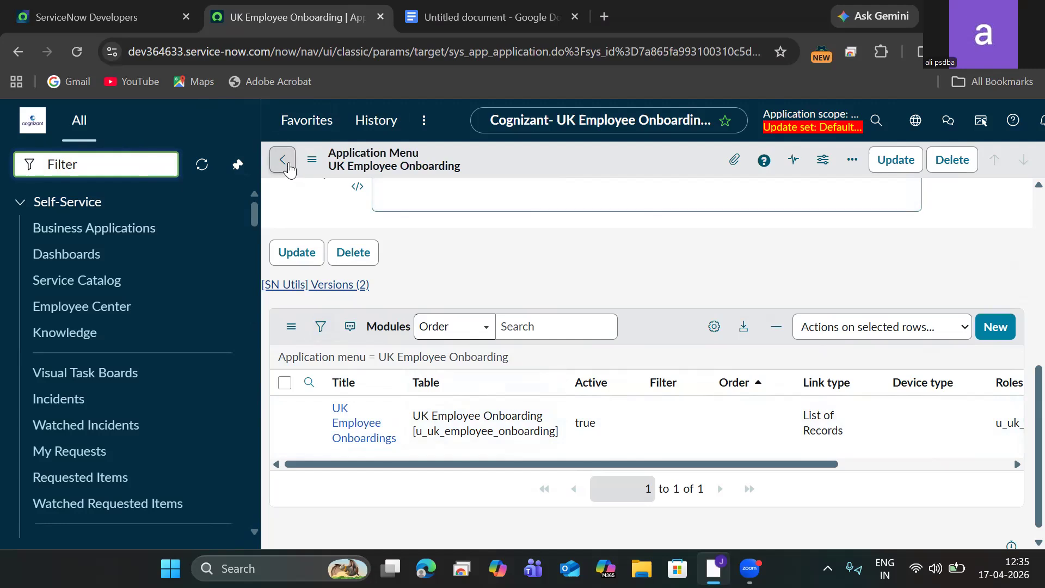
click(283, 164)
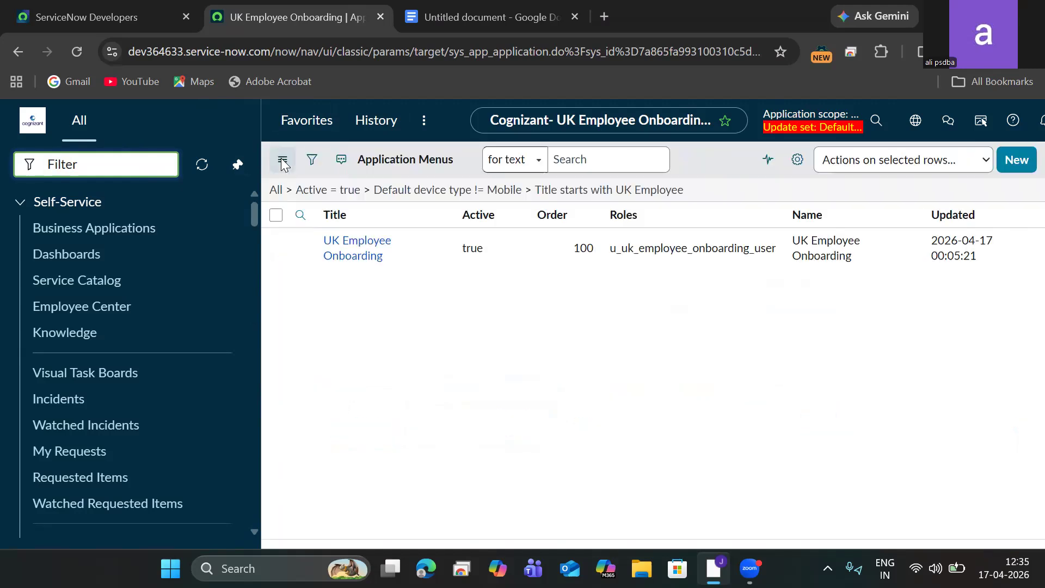
Step: Filter the Application Menus list by titles starting with India Employee and open the India Employee Onboarding record
click(399, 244)
key(ctrl+a)
key(BackSpace)
text(India)
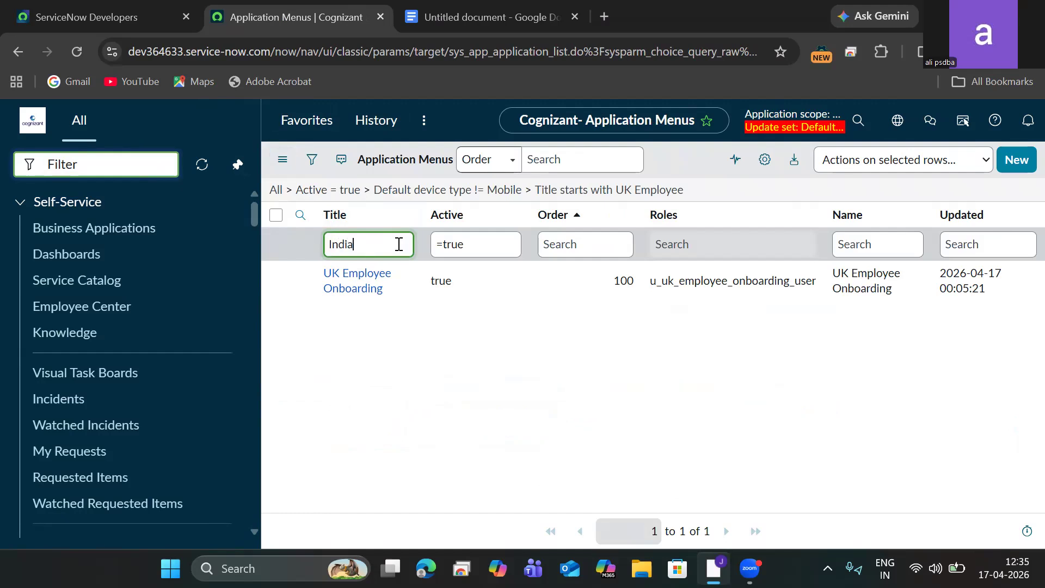
text( Emplotye)
key(BackSpace)
text(yee)
key(Return)
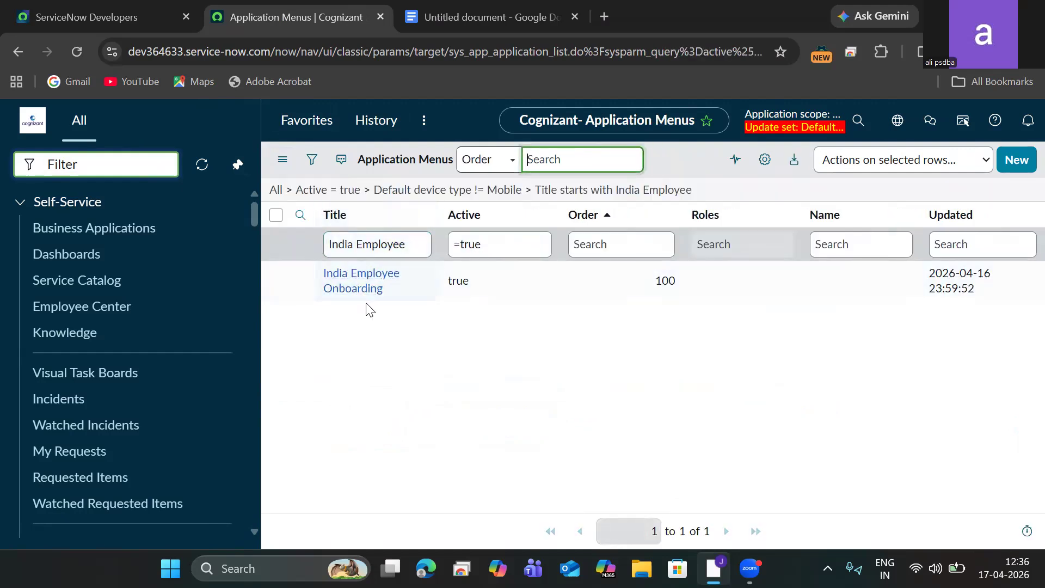
click(360, 288)
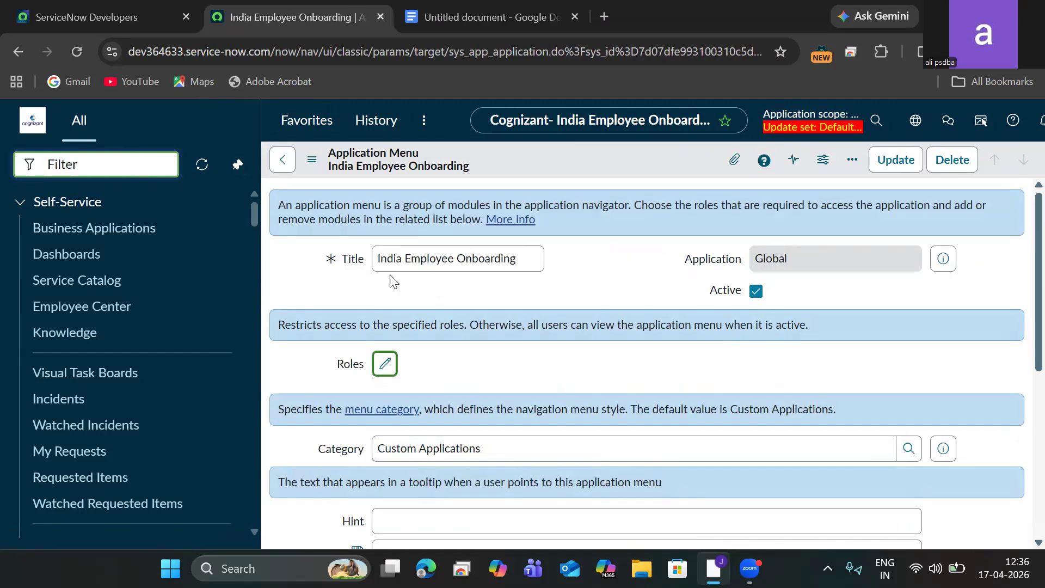
Step: Assign the itil_admin role to the India Employee Onboarding menu and save the record
click(382, 366)
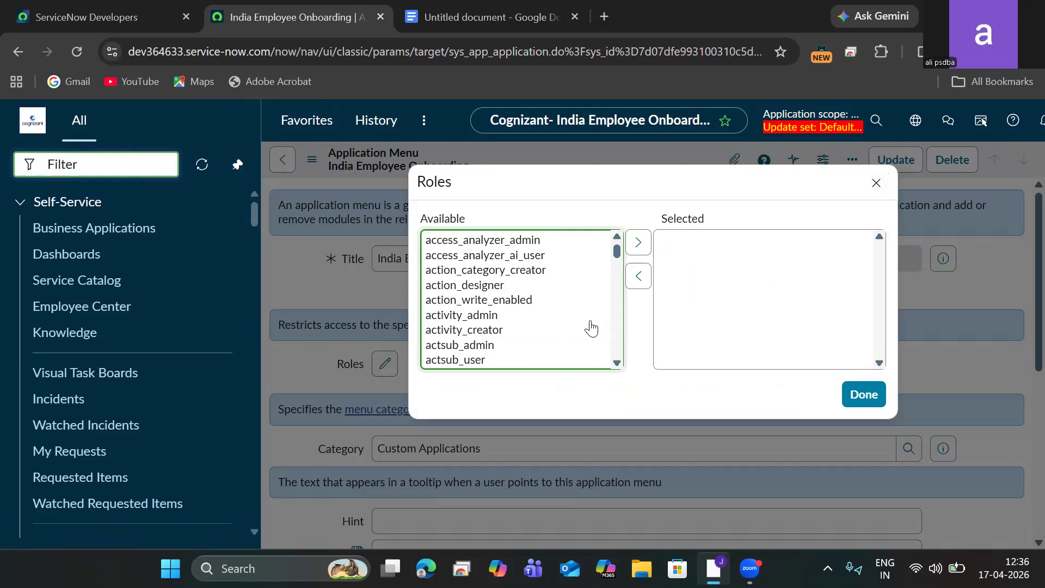
mouse_move(616, 257)
mouse_down()
mouse_move(617, 356)
mouse_move(607, 243)
mouse_up()
drag(617, 254, 616, 282)
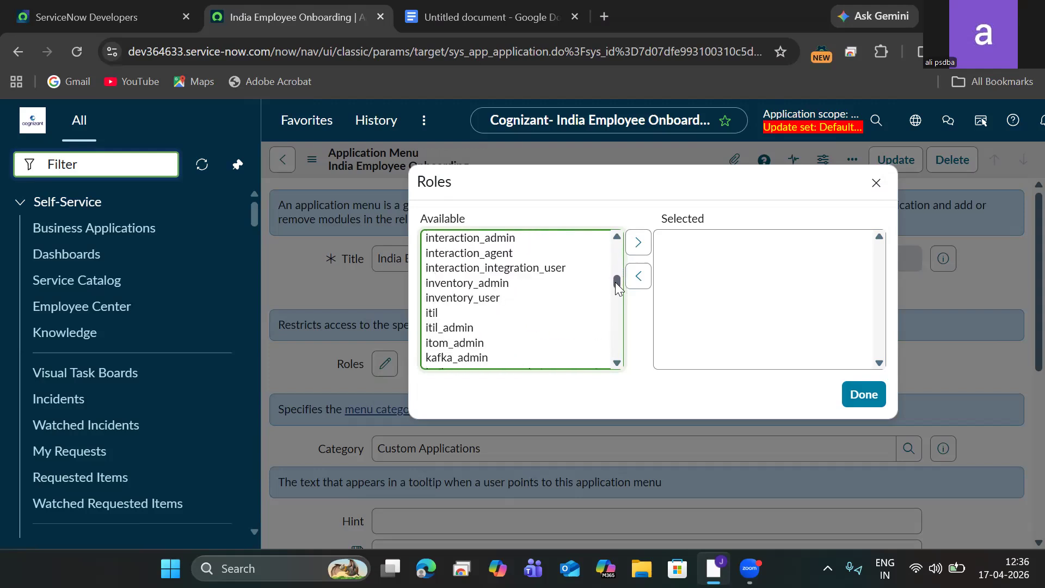
click(451, 329)
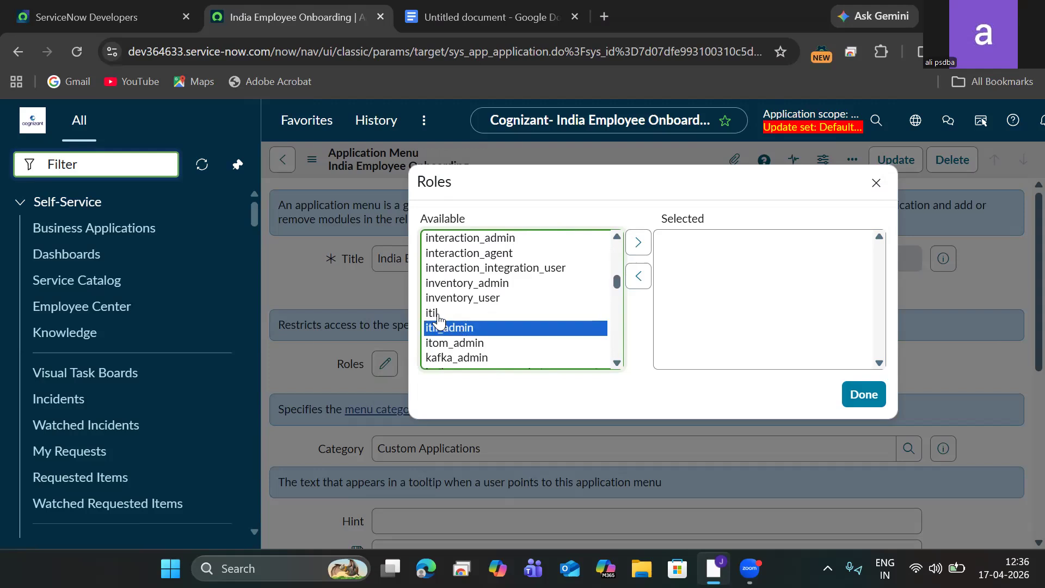
click(638, 242)
click(864, 395)
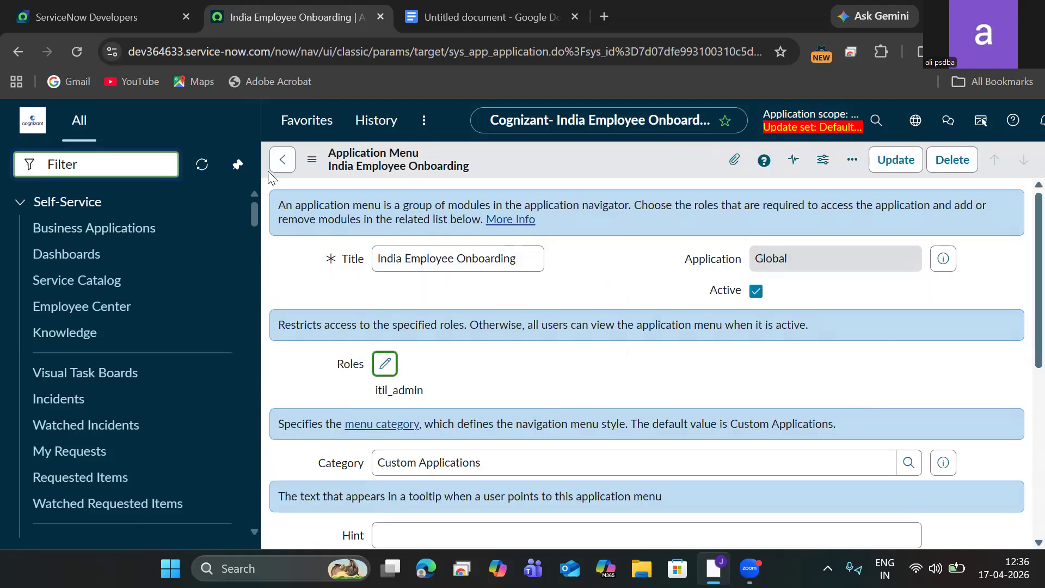
click(312, 160)
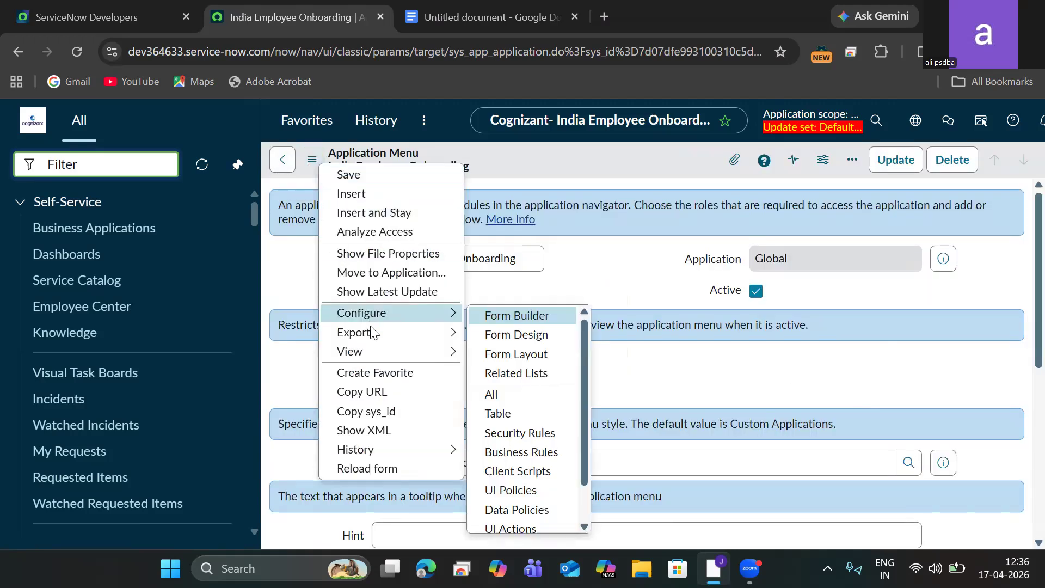
click(333, 173)
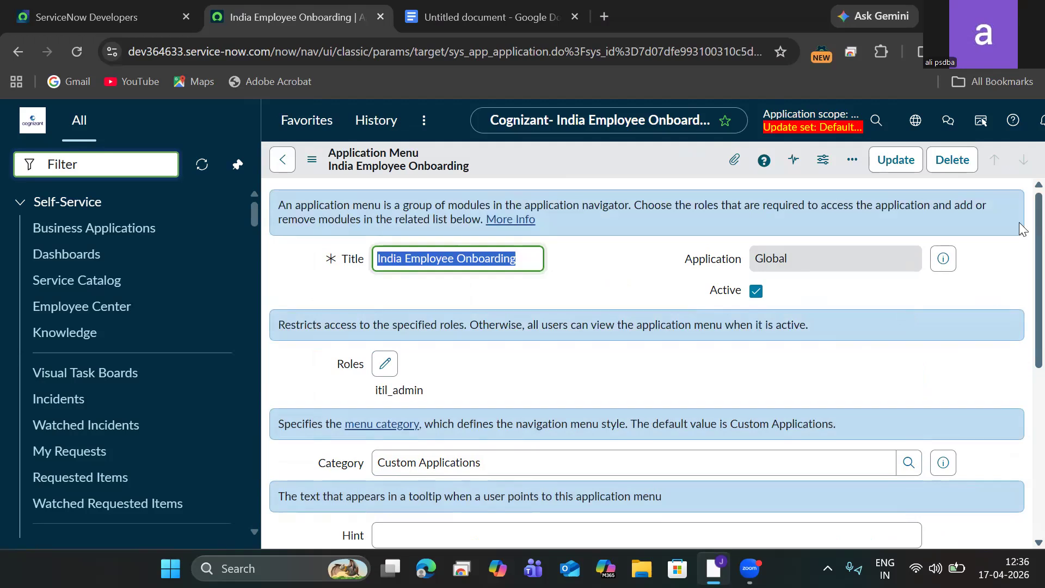
Step: Set the India Employee Onboarding menu's hint to "India Employee Onboarding"
scroll(1019, 223, down, 3)
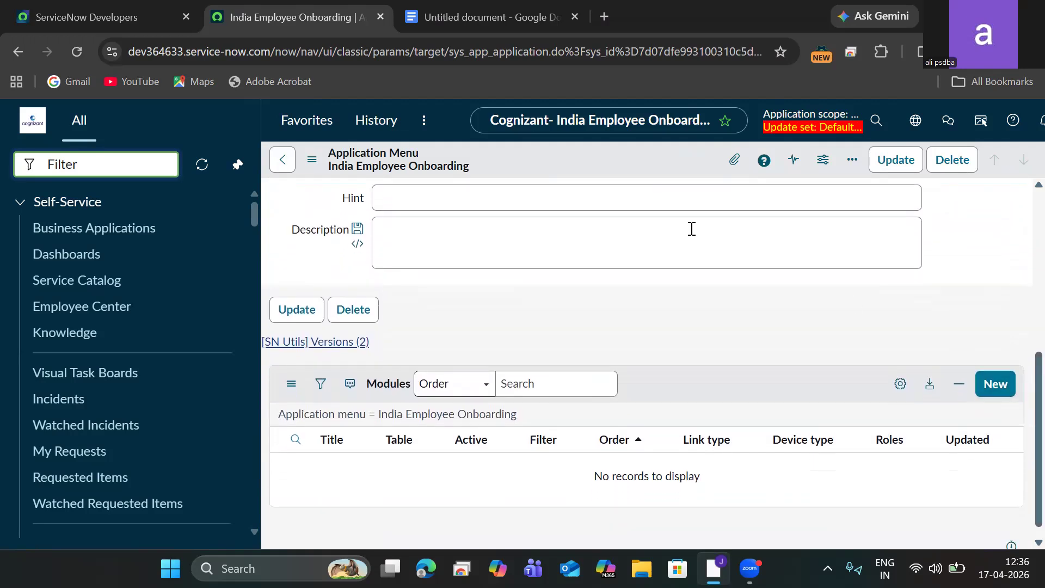
click(628, 194)
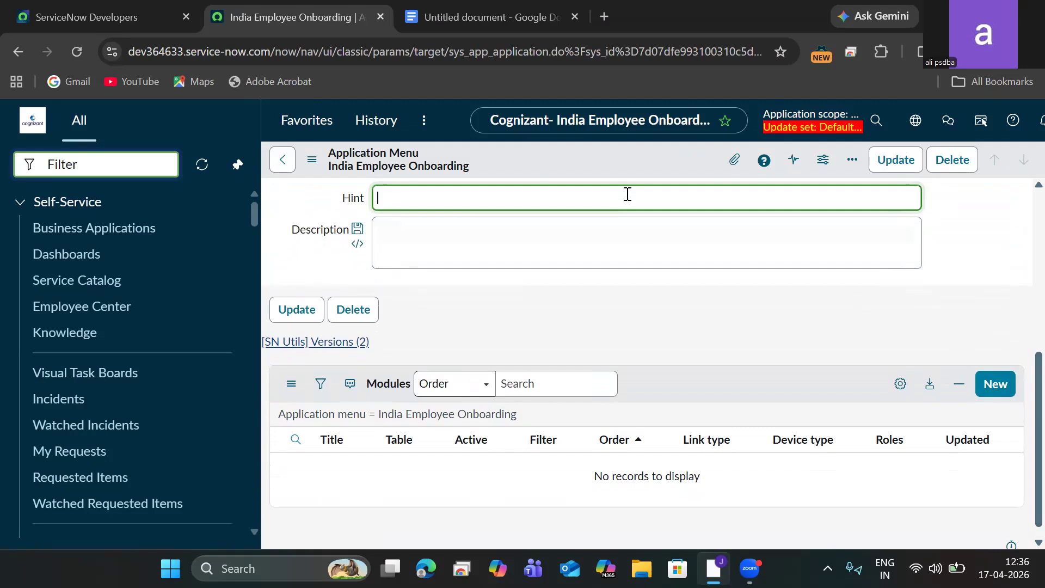
text(India Employee On)
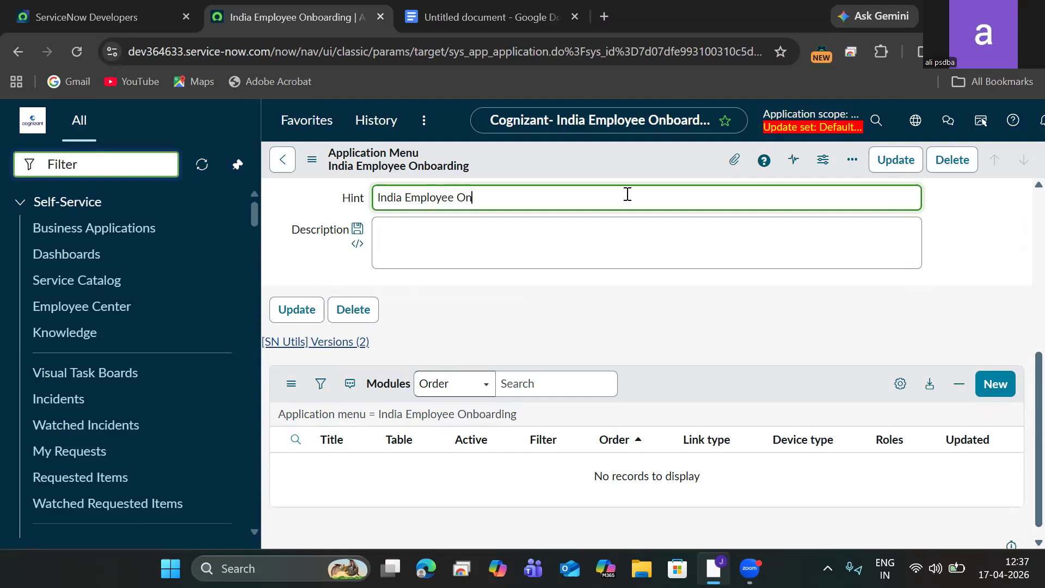
text(boardingThis)
key(BackSpace)
key(BackSpace)
key(BackSpace)
key(BackSpace)
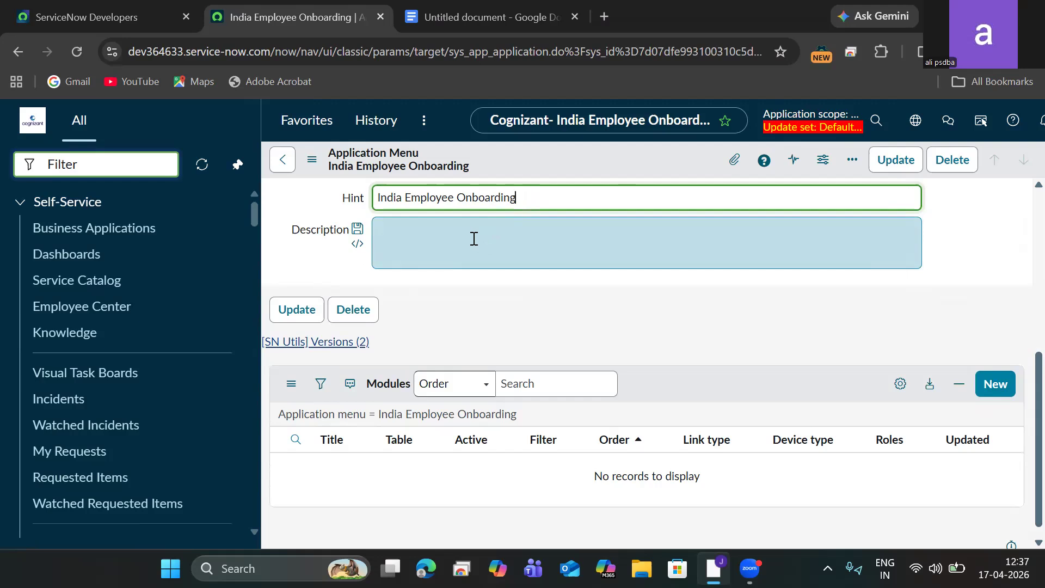
Step: Enter the description "This will manage india employee Onboarding" and save the menu record
click(474, 238)
text(This will manage)
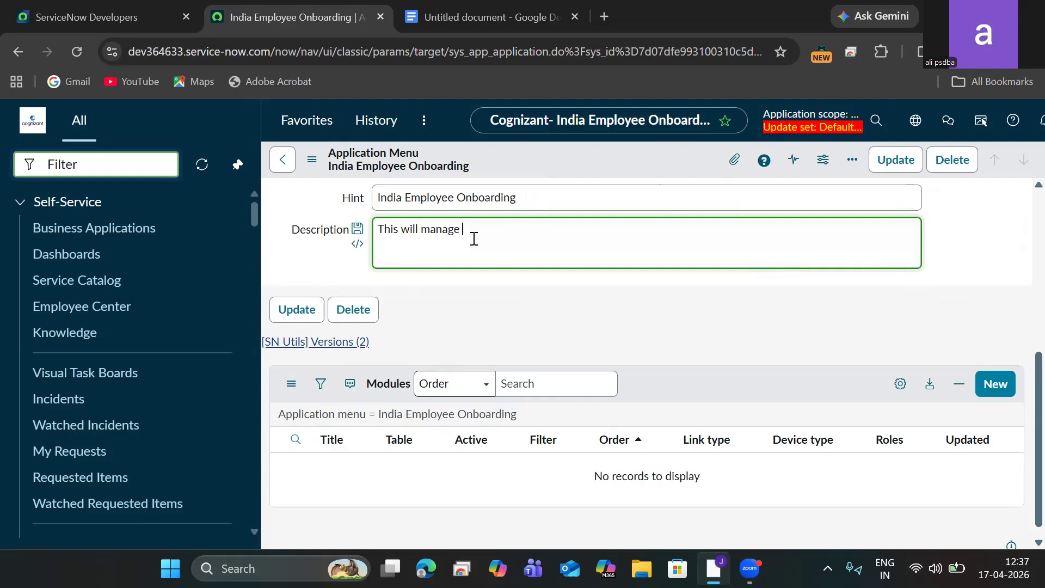
text( india employee Onboarding)
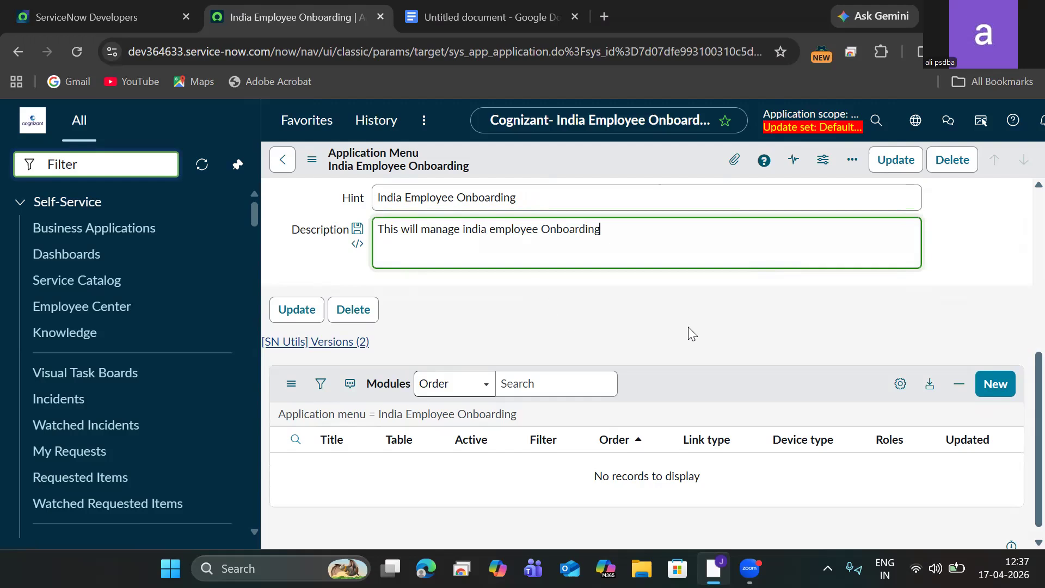
click(312, 160)
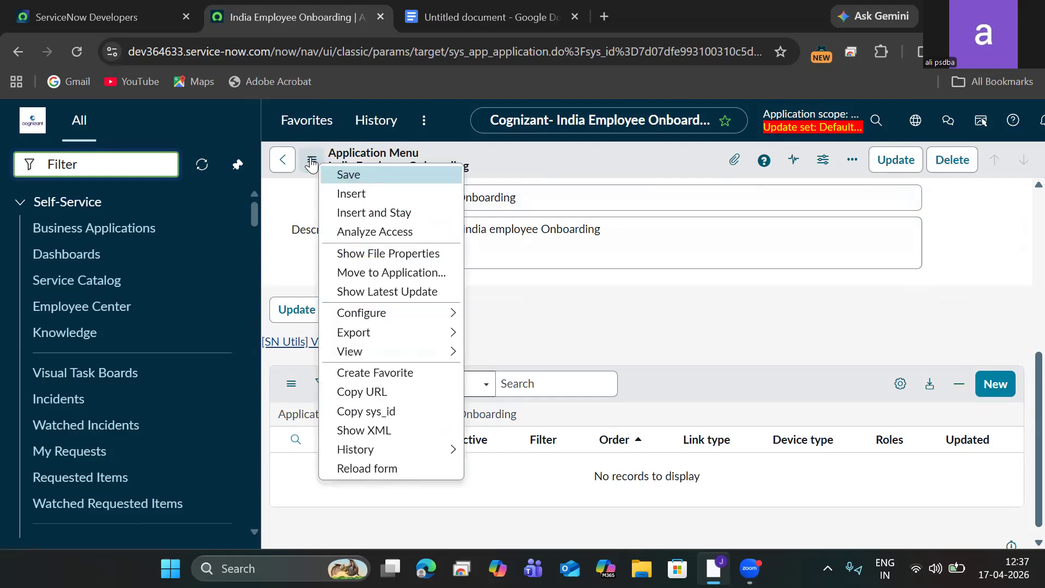
click(344, 173)
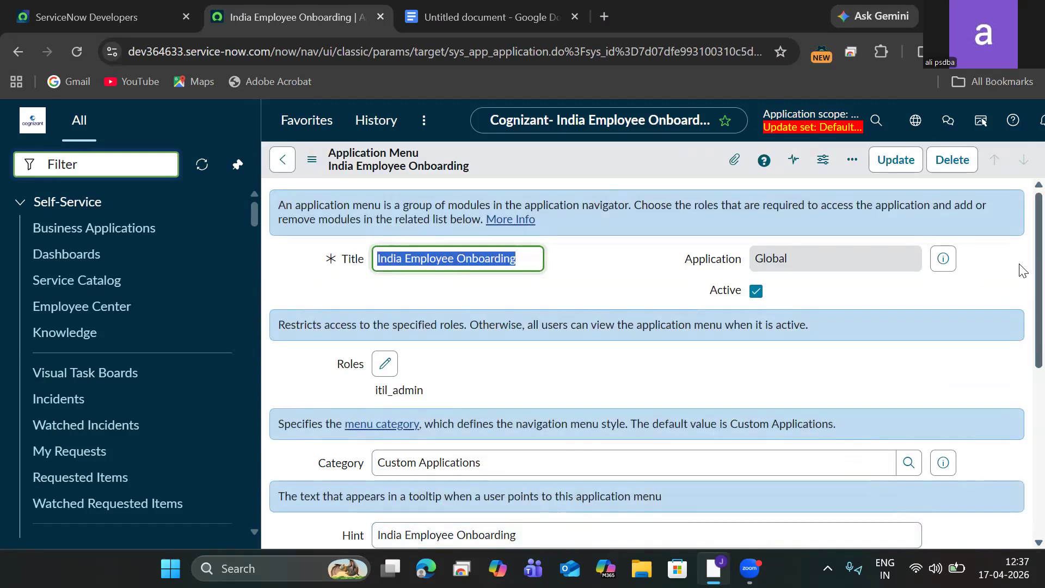
Step: Start a new module under the India Employee Onboarding menu with title "India Employee Onboarding", order 100 and hint "Modue 1"
scroll(1018, 305, down, 5)
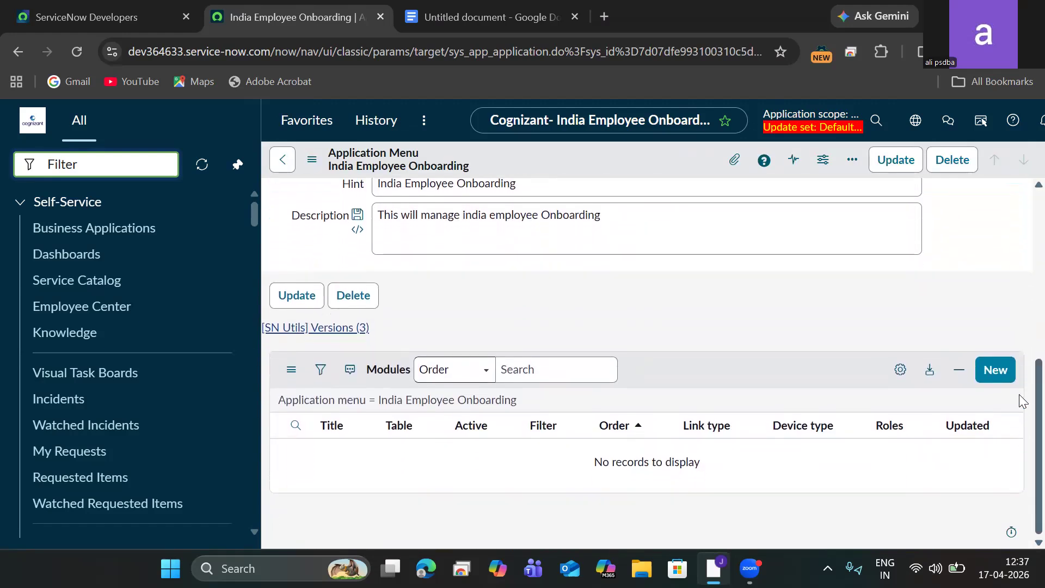
click(996, 371)
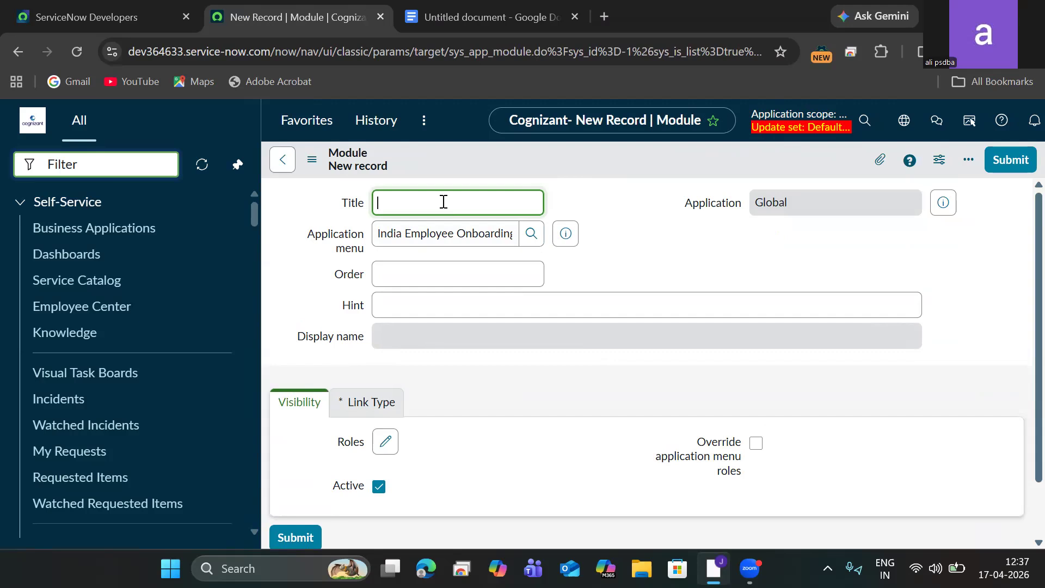
text(India Employee Onboarding)
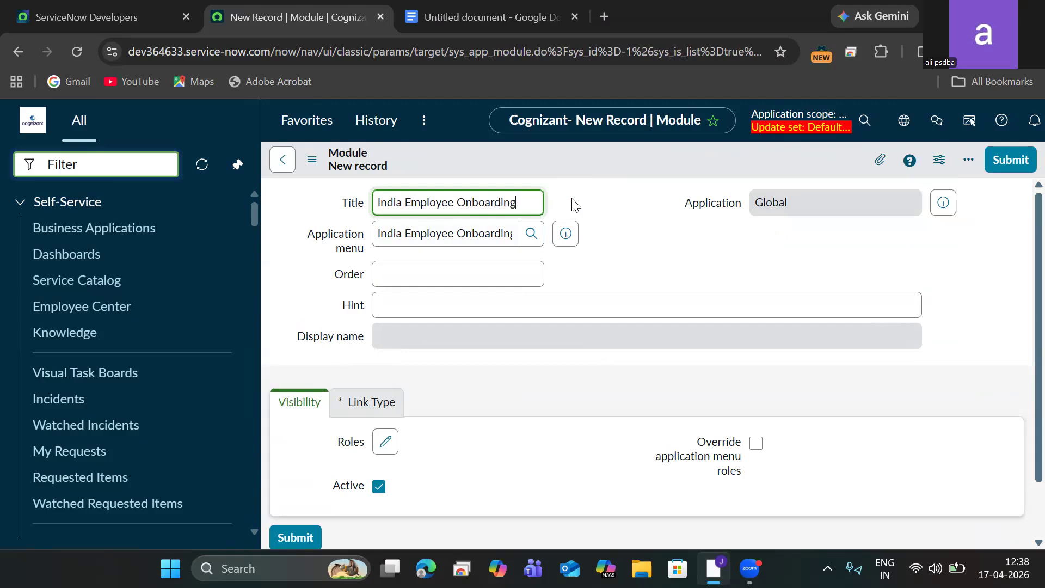
click(518, 269)
text(100)
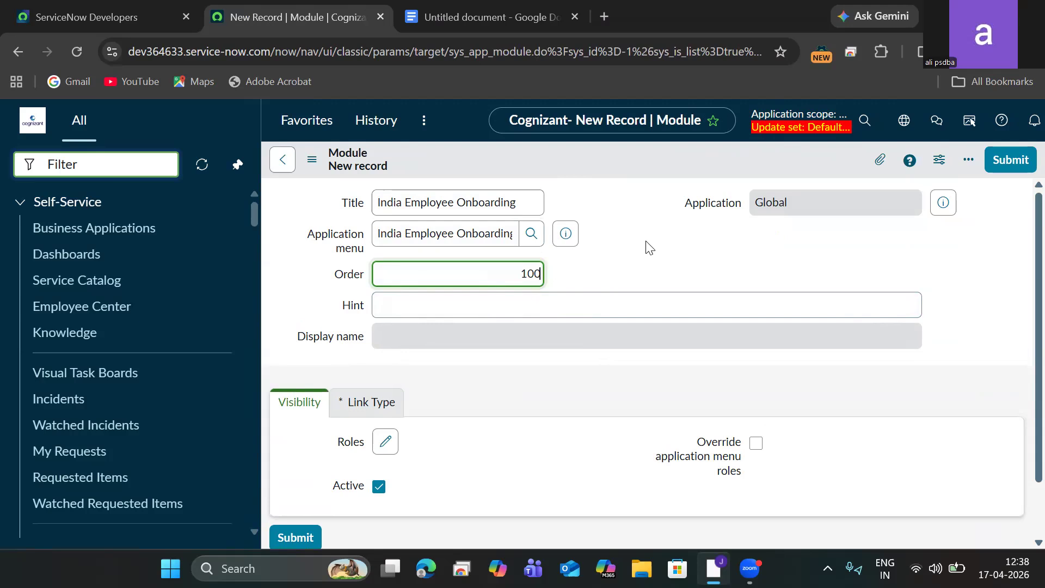
click(558, 298)
text(Mod)
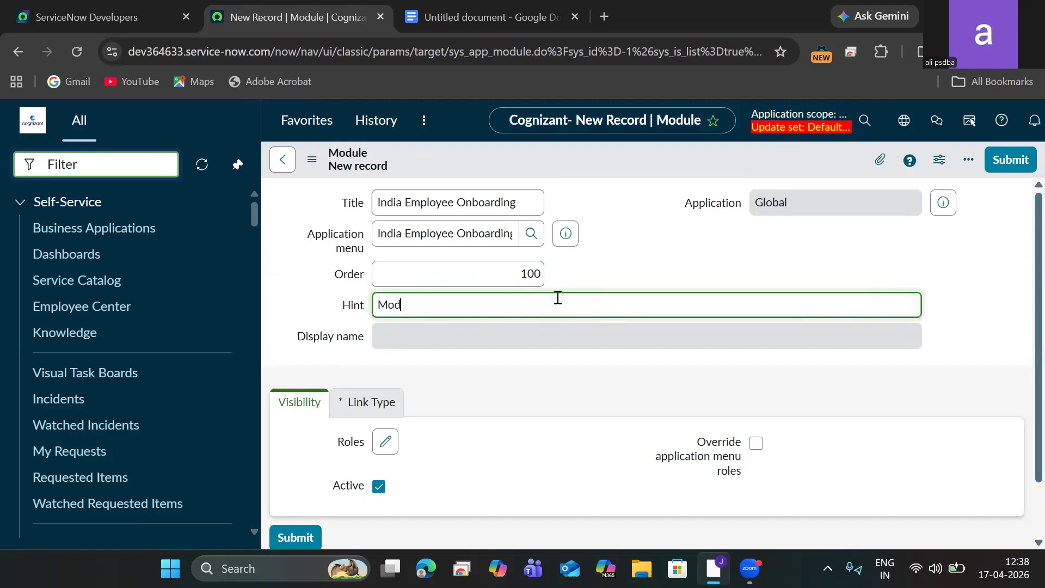
text(ue 1)
Step: Try to find a table matching "india" for the module's List of Records link type
click(367, 401)
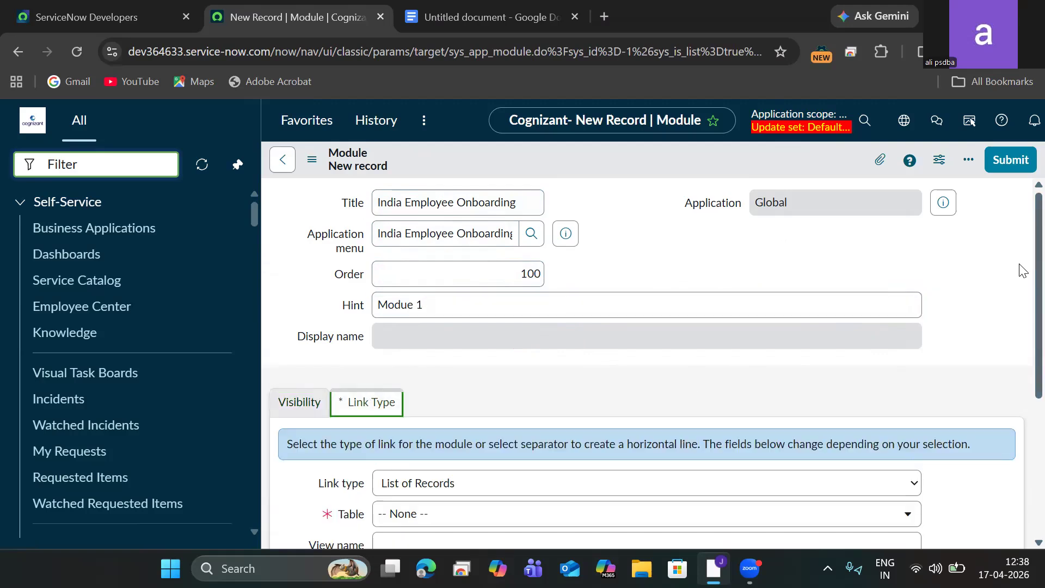
scroll(1022, 271, down, 3)
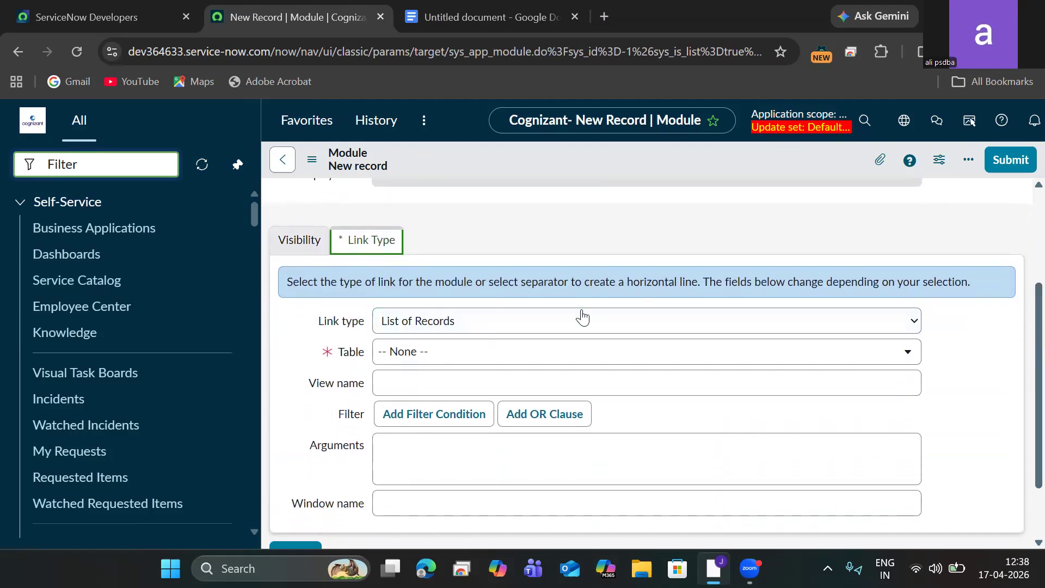
click(484, 359)
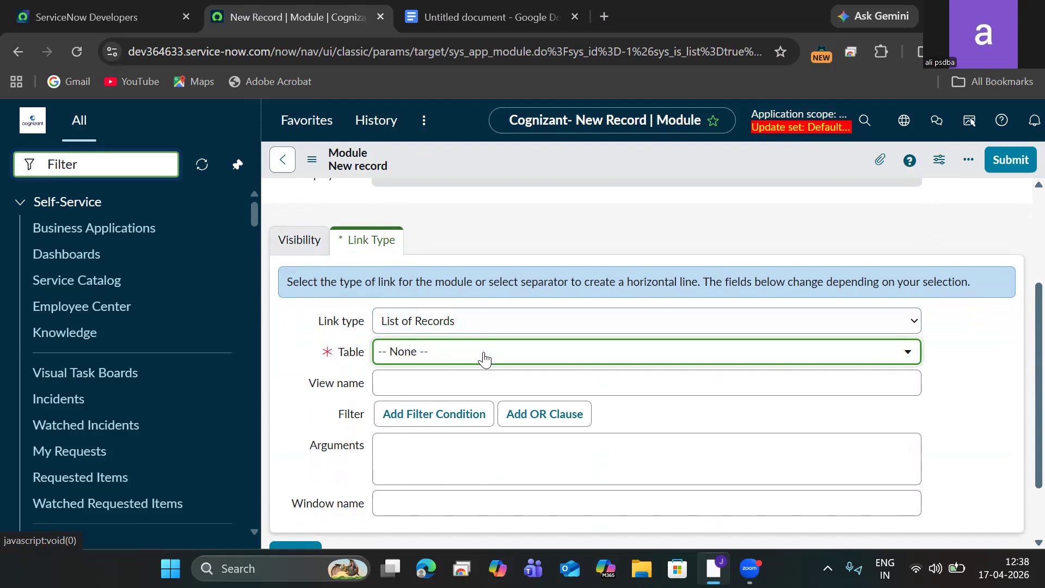
click(485, 359)
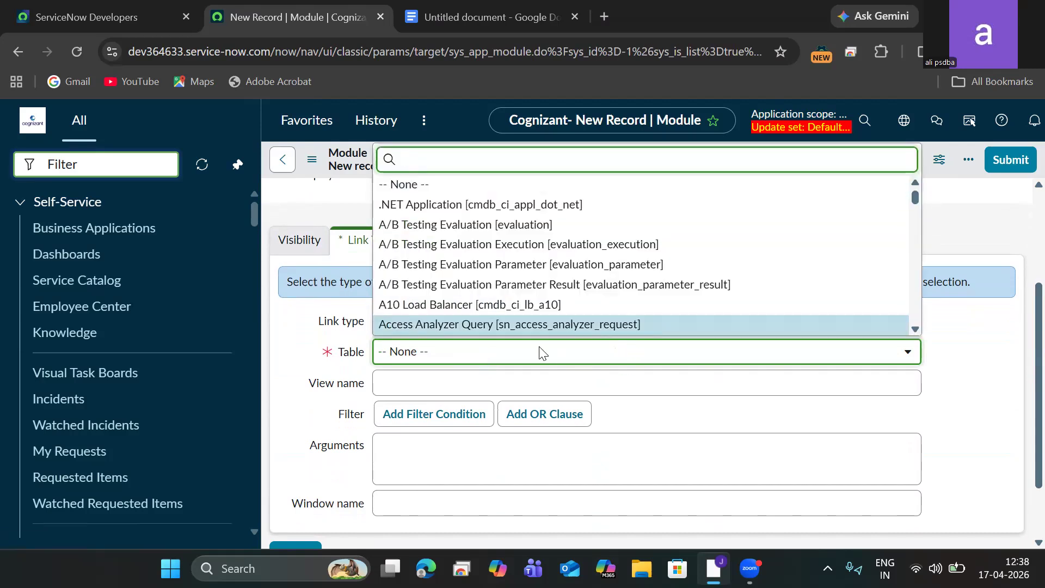
text(india)
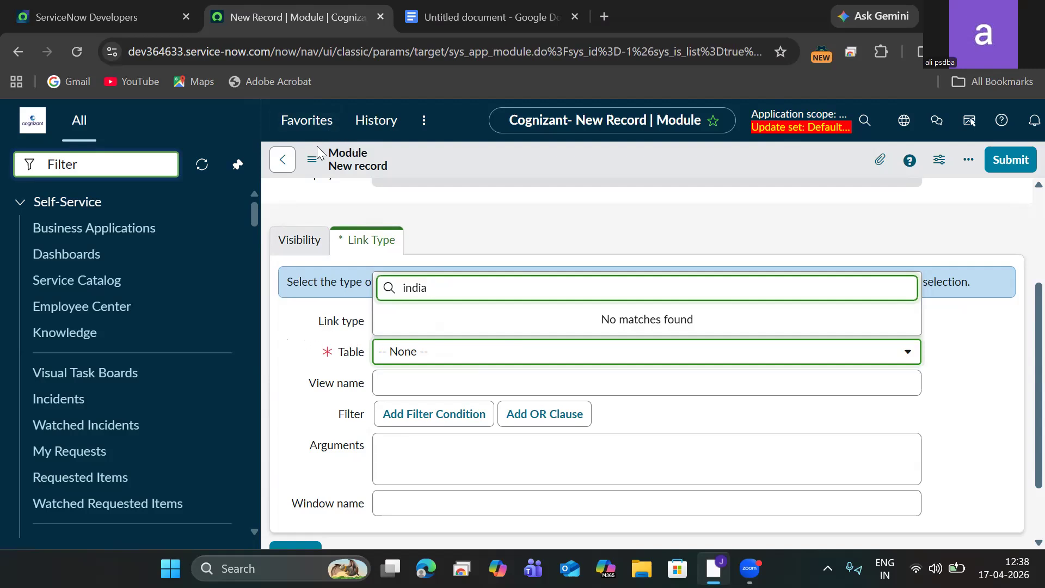
click(305, 356)
Step: Find "tables" in the navigator, open the System Definition Tables list and examine the UK Employee Onboarding table's name
click(131, 160)
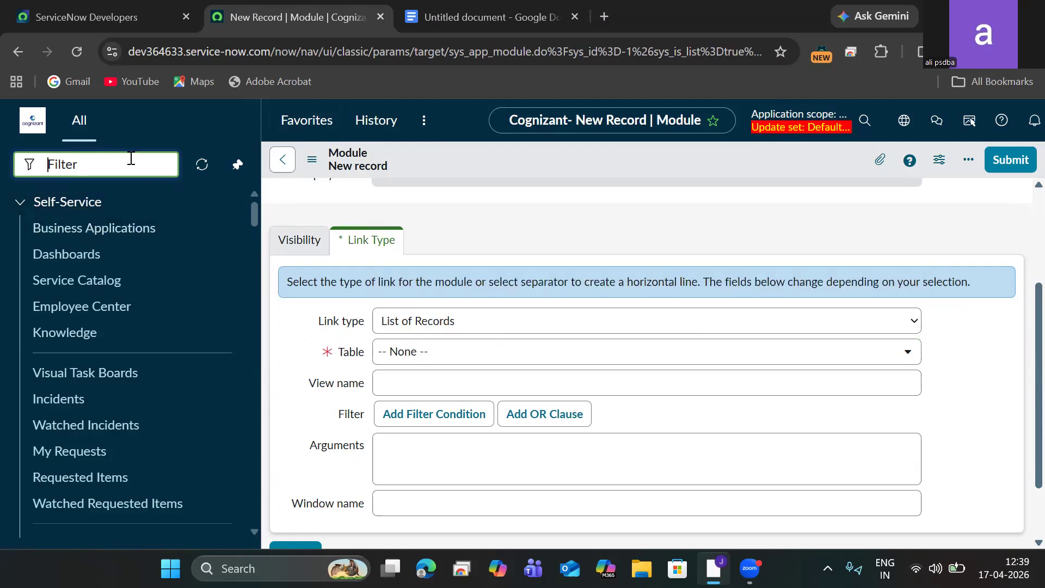
text(TABLE)
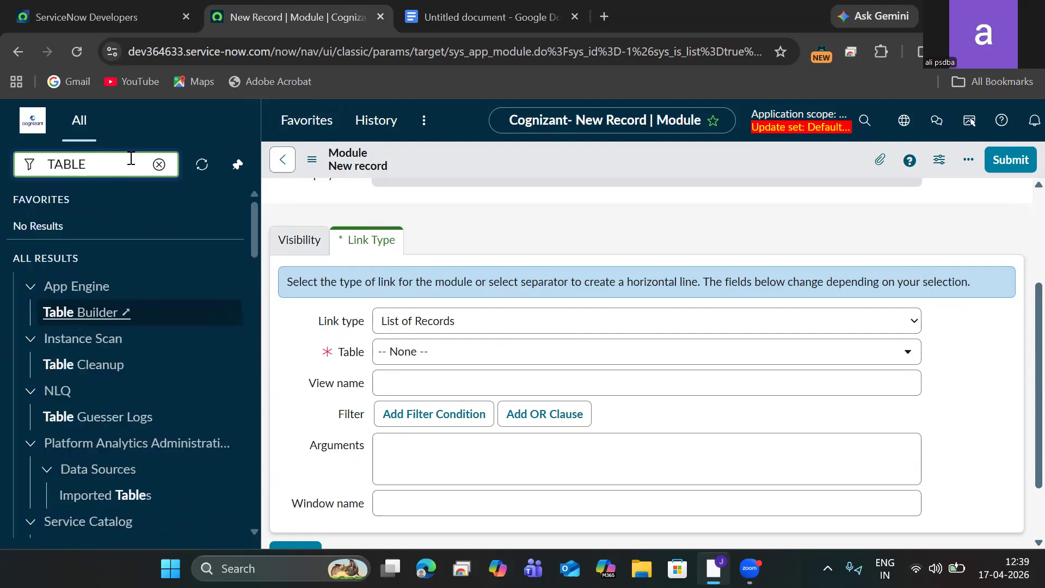
key(BackSpace)
key(BackSpace)
key(BackSpace)
key(BackSpace)
key(BackSpace)
text(tables)
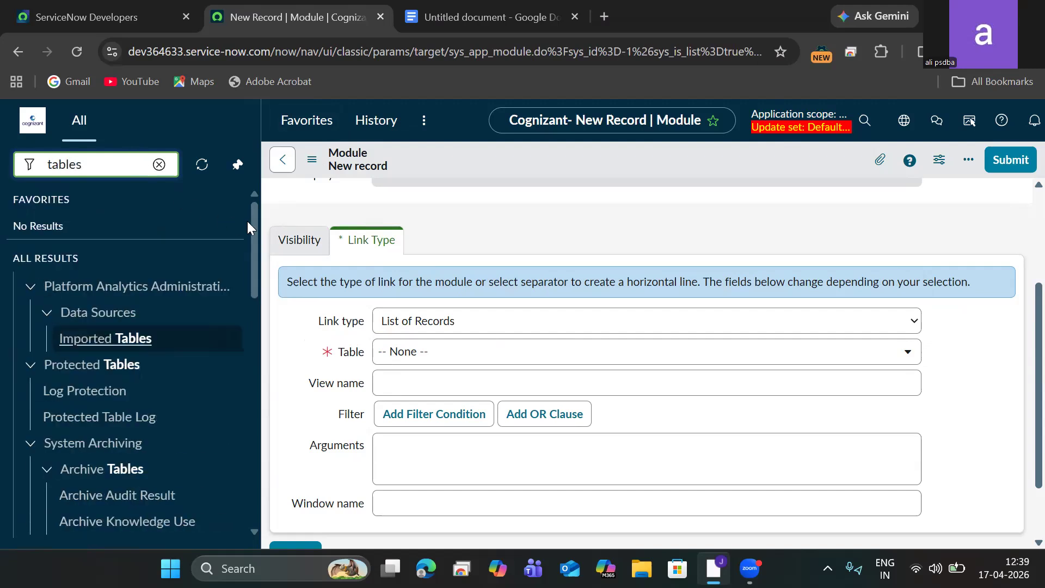
drag(249, 217, 246, 298)
click(72, 311)
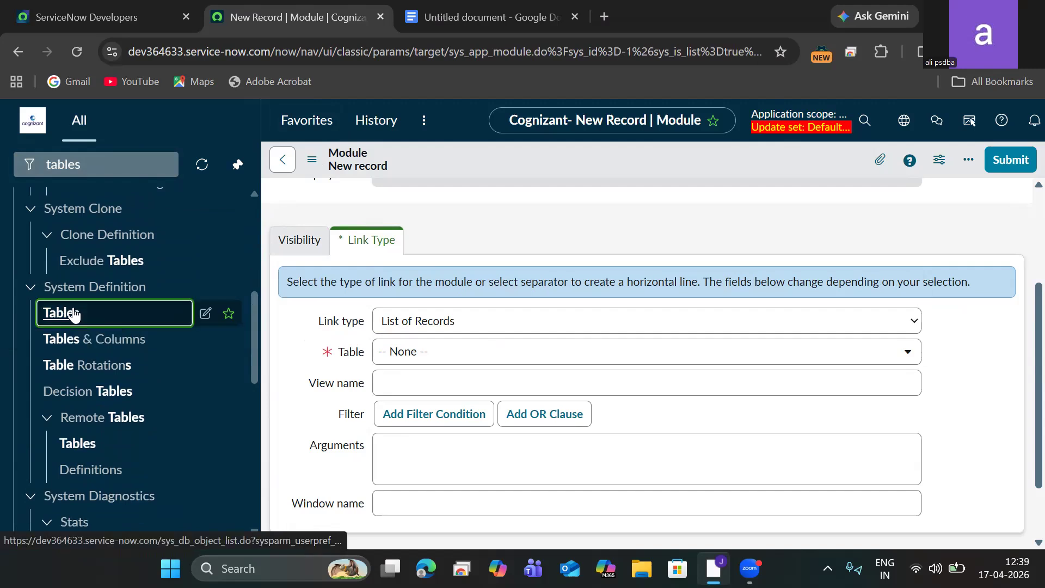
click(637, 396)
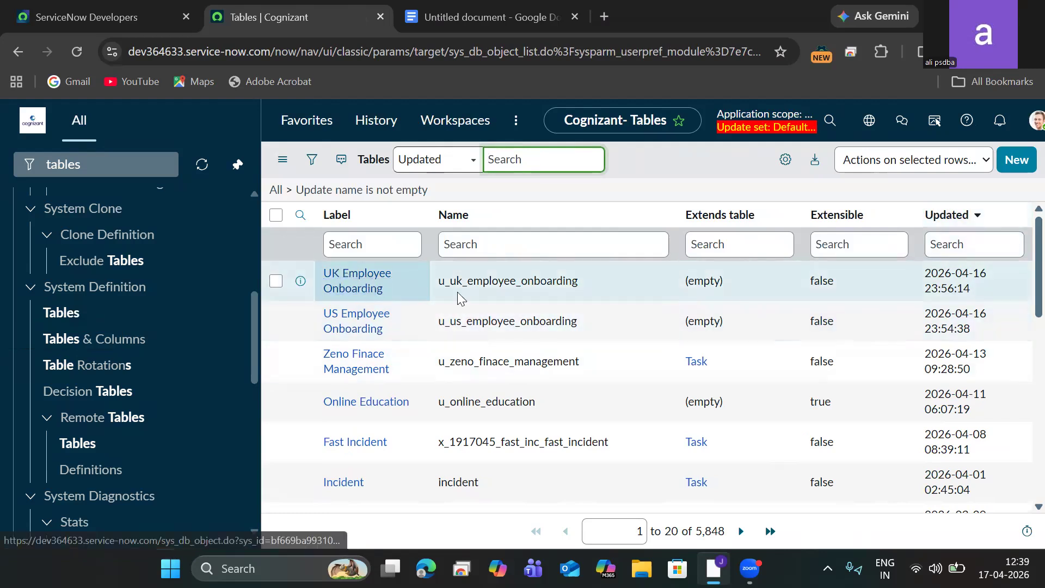
drag(577, 280, 433, 277)
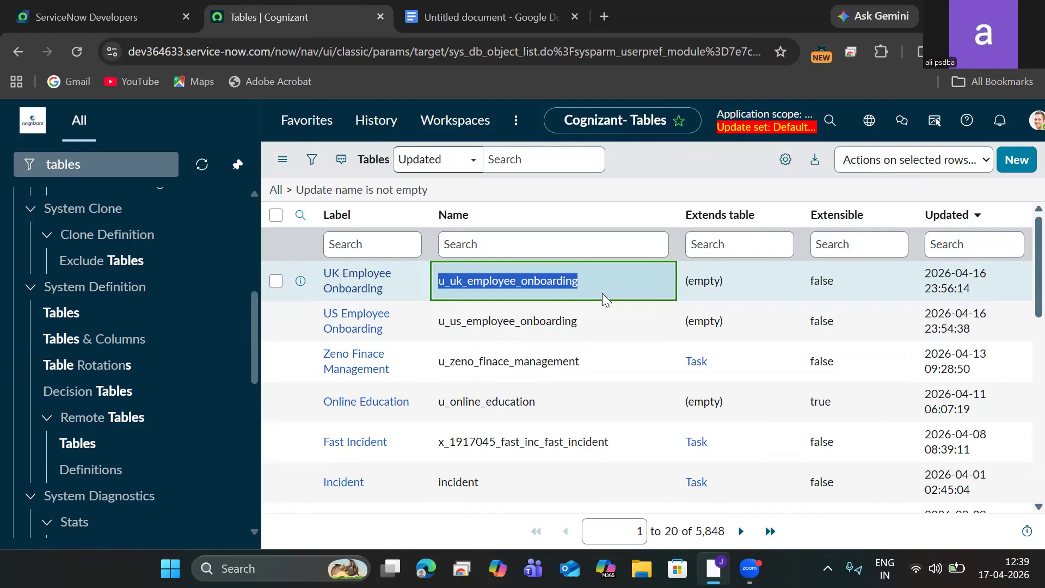
Step: Start a new table record labelled "India Employee Onboarding" and let its name be generated
click(1016, 160)
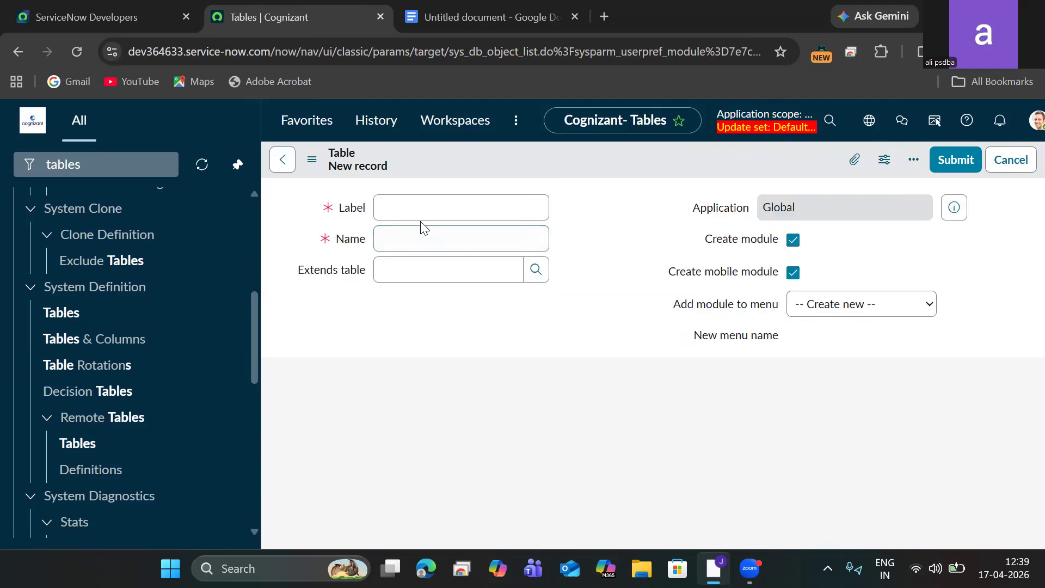
click(430, 208)
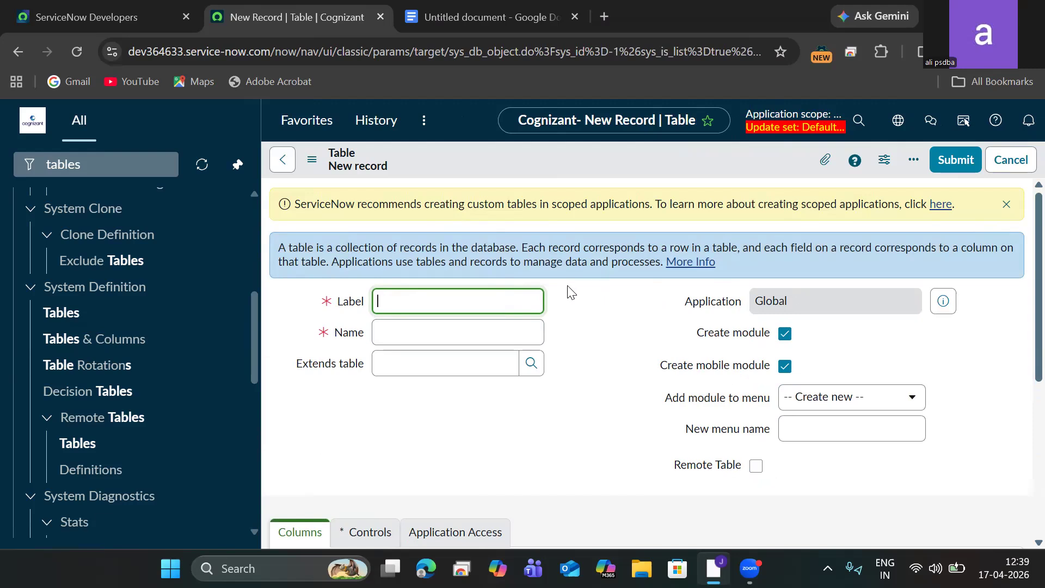
text(India Employee On)
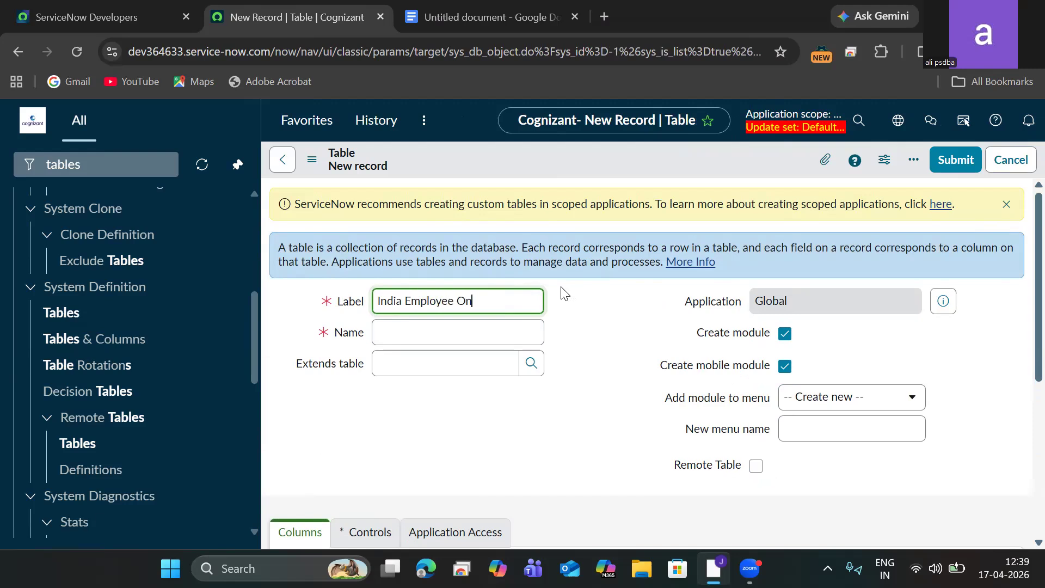
text(boarding)
click(608, 344)
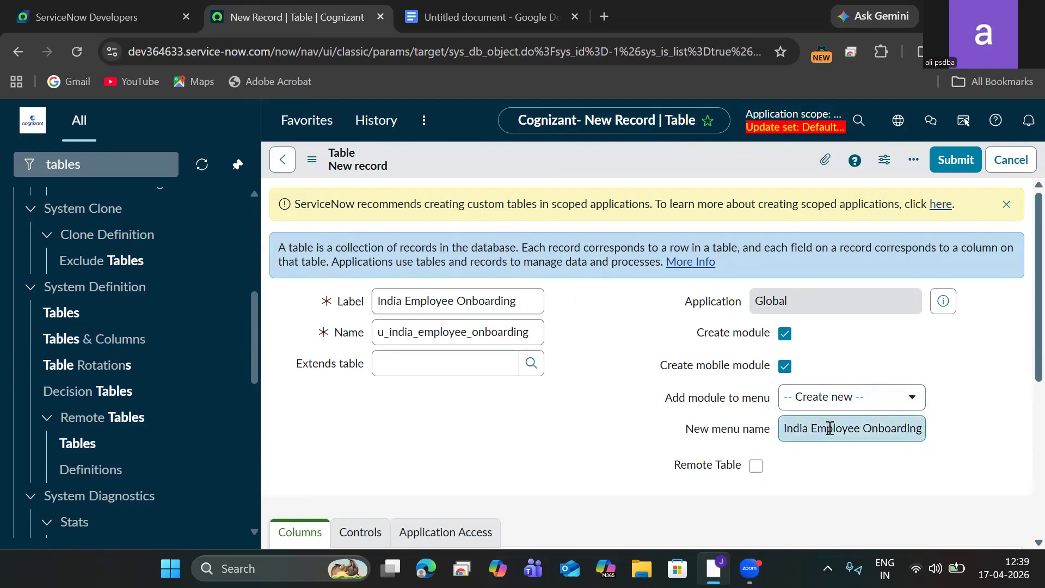
click(856, 412)
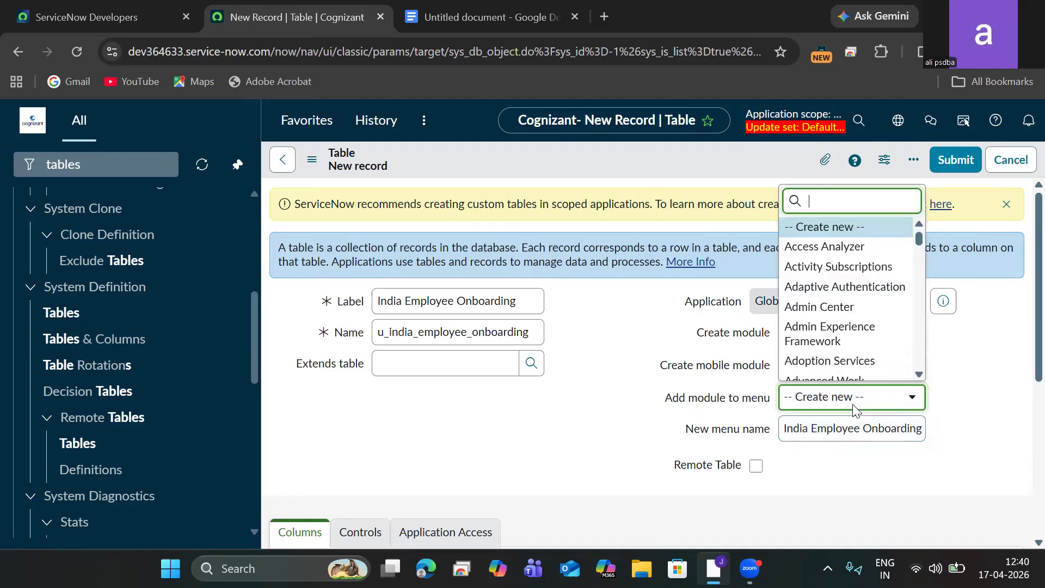
scroll(900, 280, down, 1)
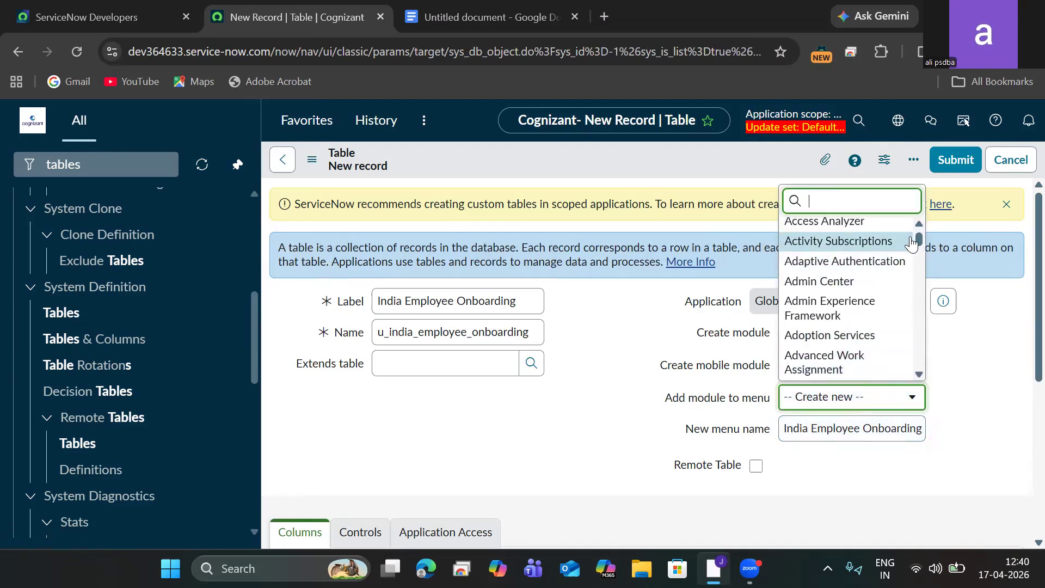
click(988, 354)
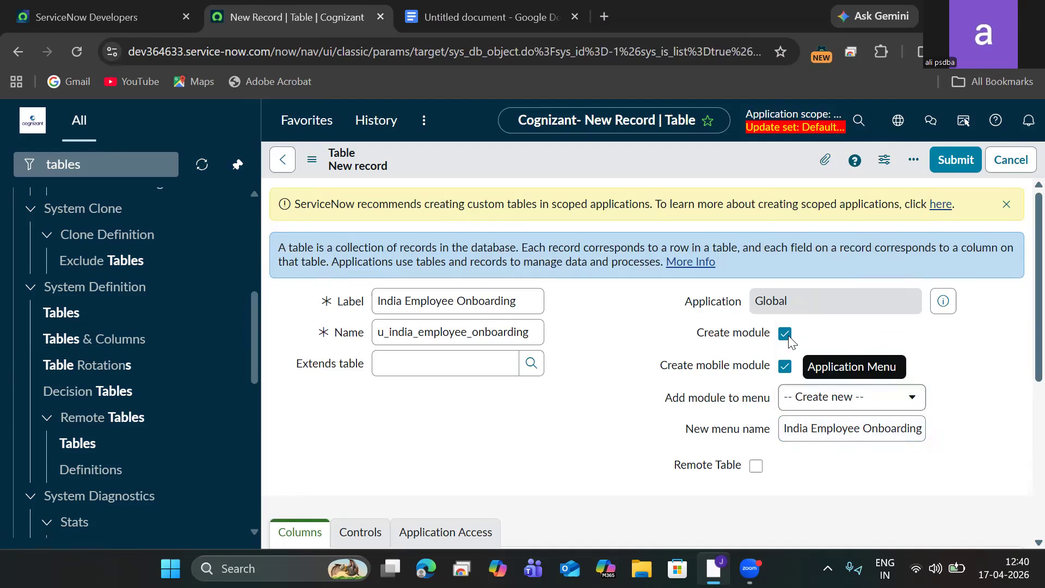
Step: Turn off module creation for the India Employee Onboarding table and submit the record
click(785, 334)
click(482, 341)
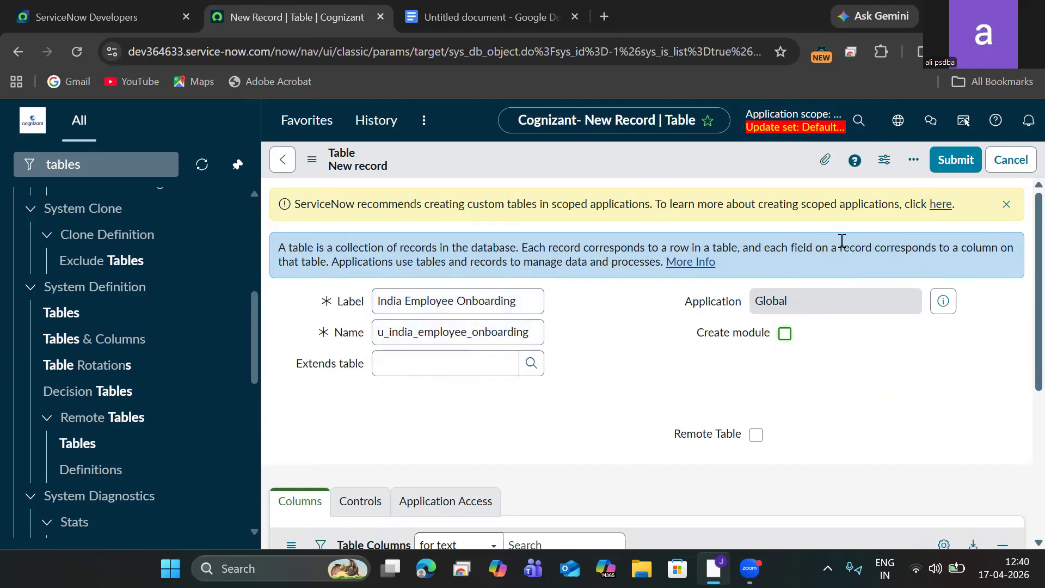
drag(530, 332, 370, 339)
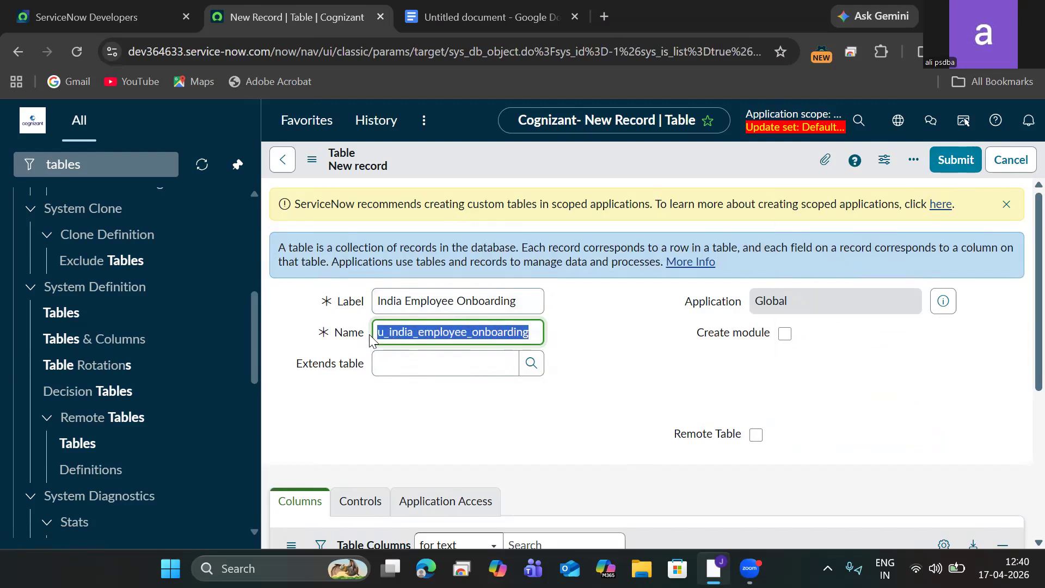
click(955, 160)
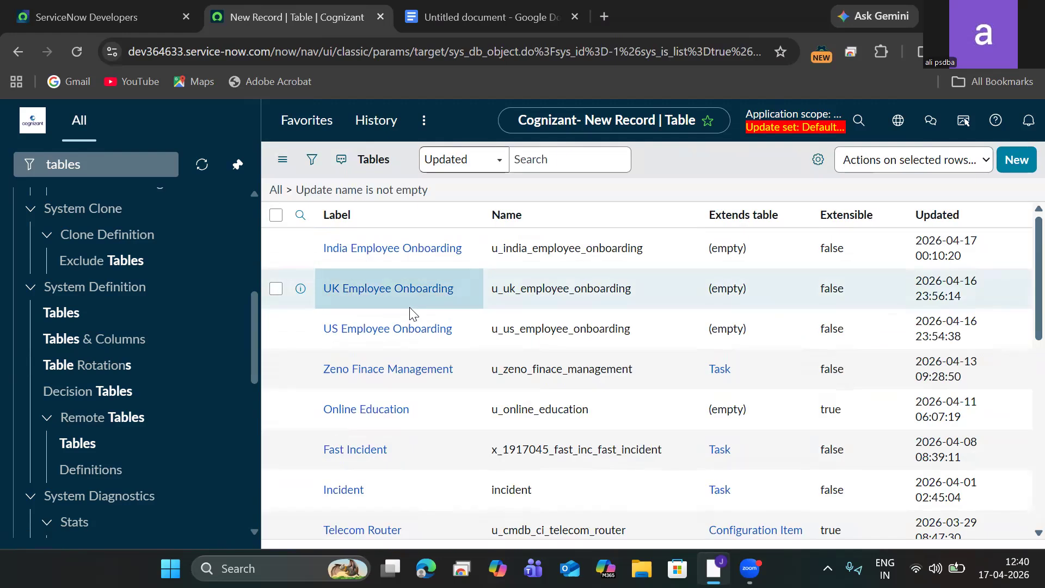
Step: Search the navigator for "application menu" and open the Application Menus list
click(114, 165)
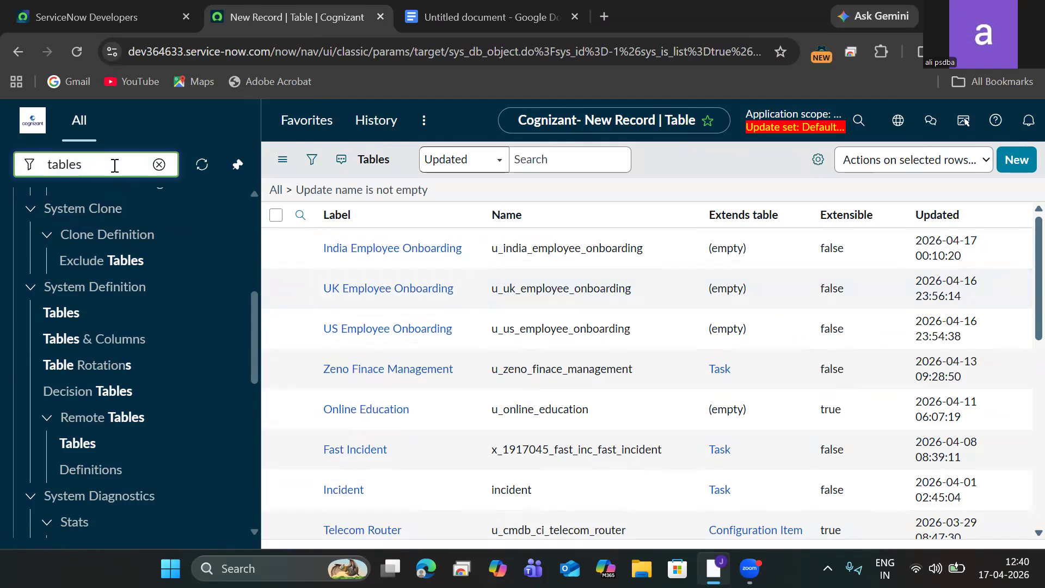
double_click(114, 165)
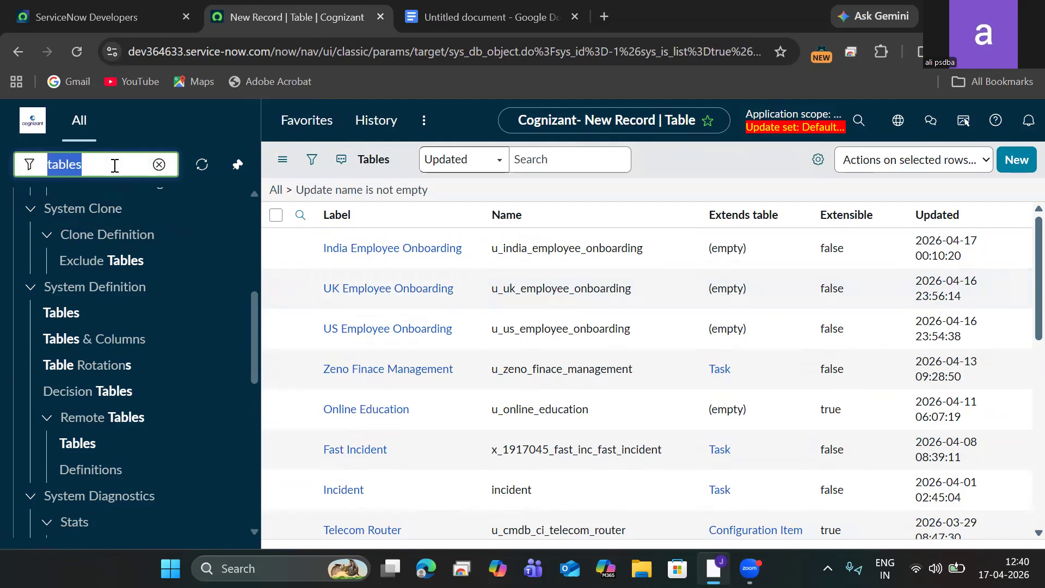
key(BackSpace)
text(a)
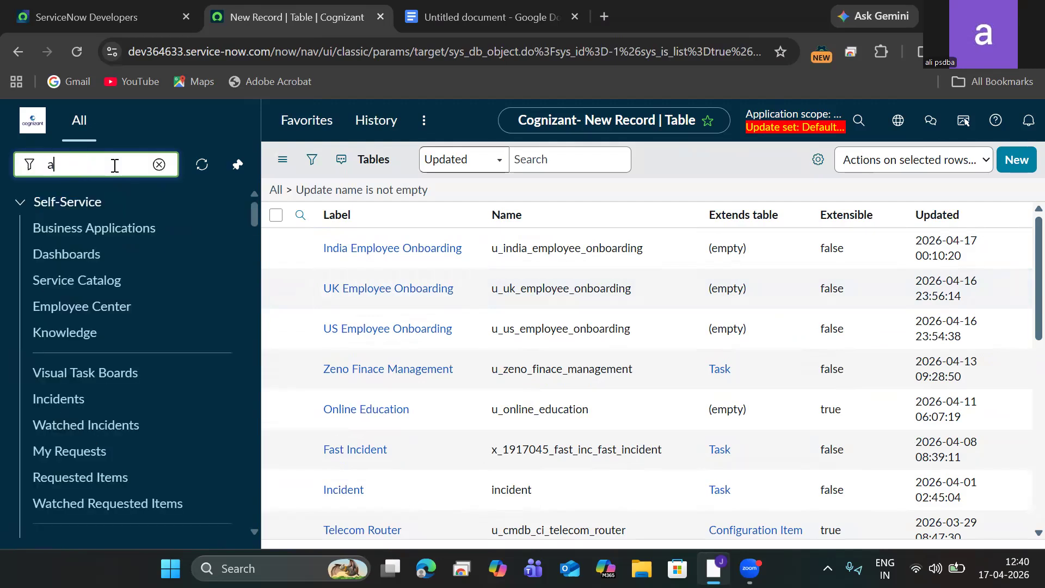
text(pplication menu)
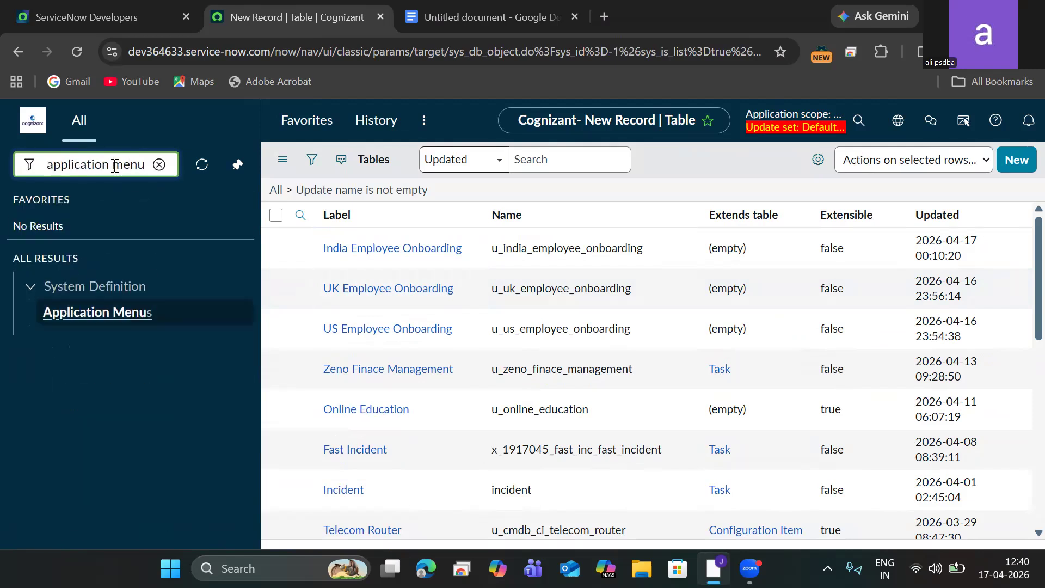
click(124, 315)
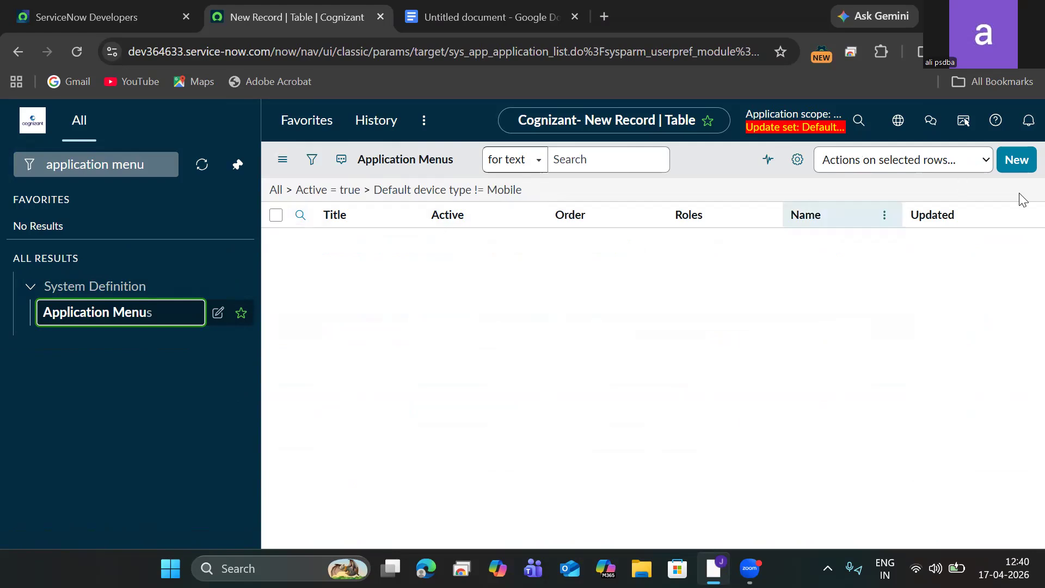
Step: Reload the page until the Application Menus list loads
click(75, 56)
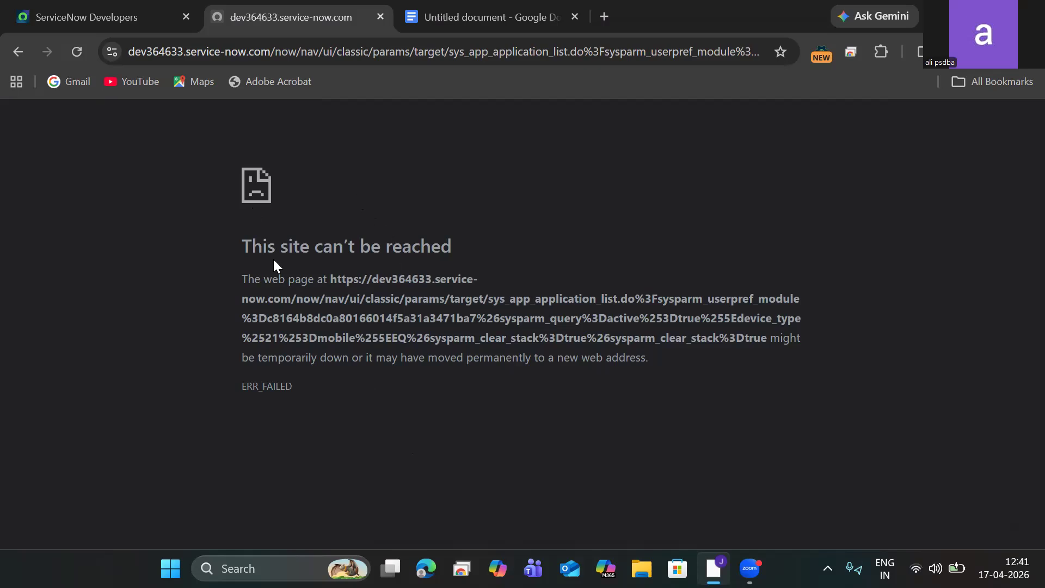
click(75, 51)
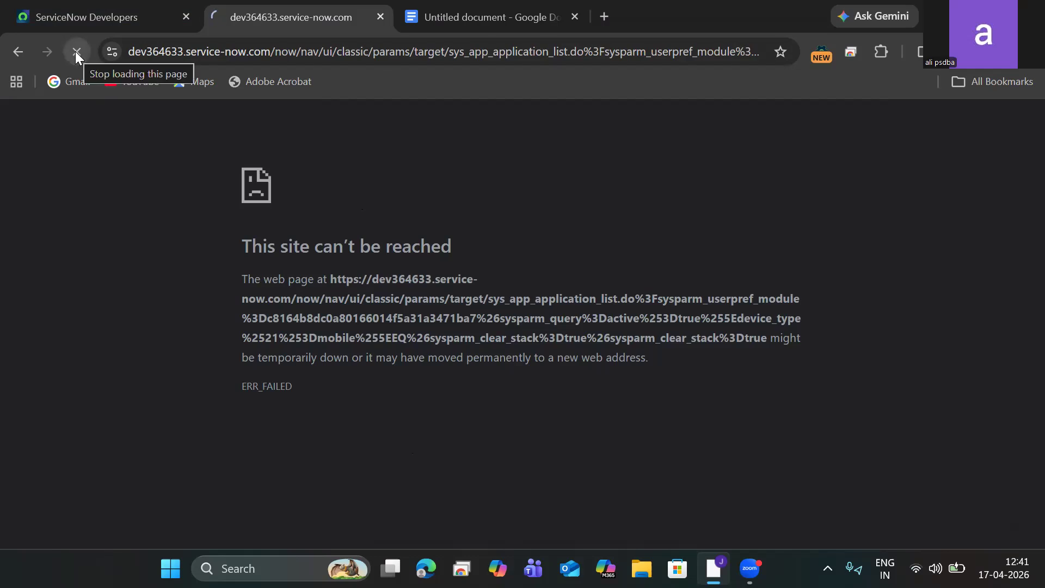
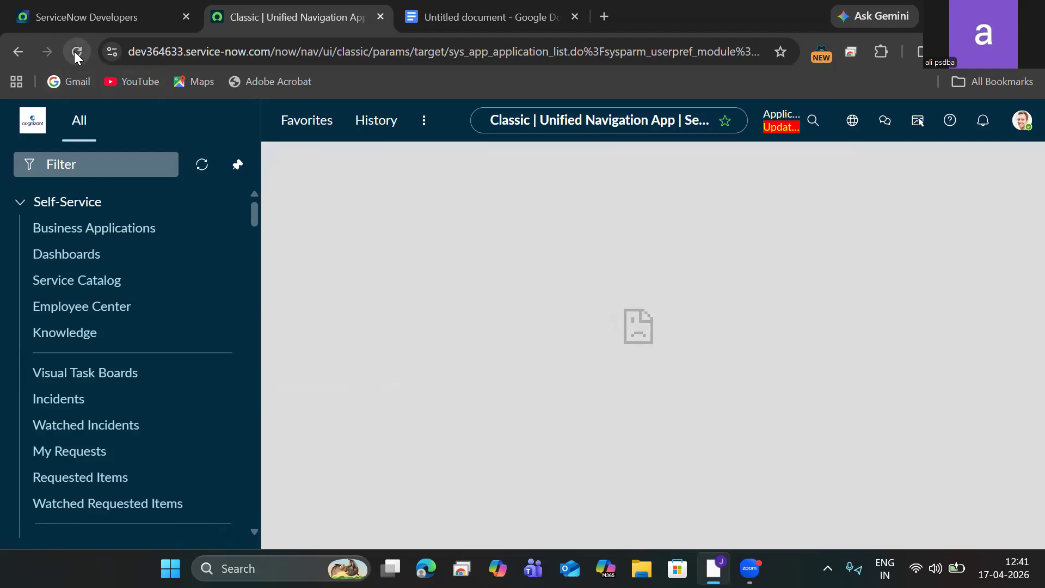
click(76, 53)
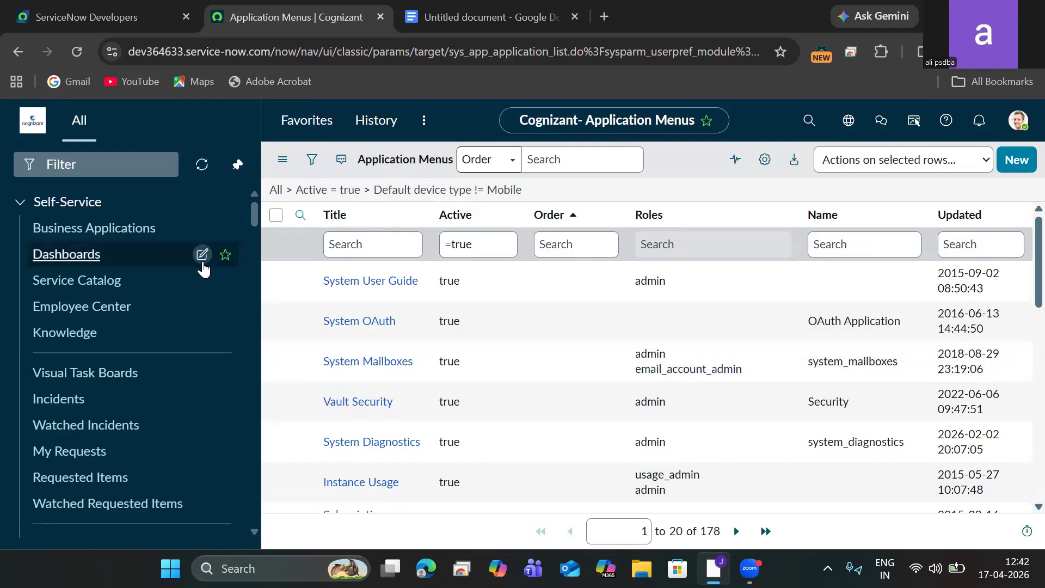
Step: Search the navigator for "application menu" and open the Application Menus list again
click(117, 169)
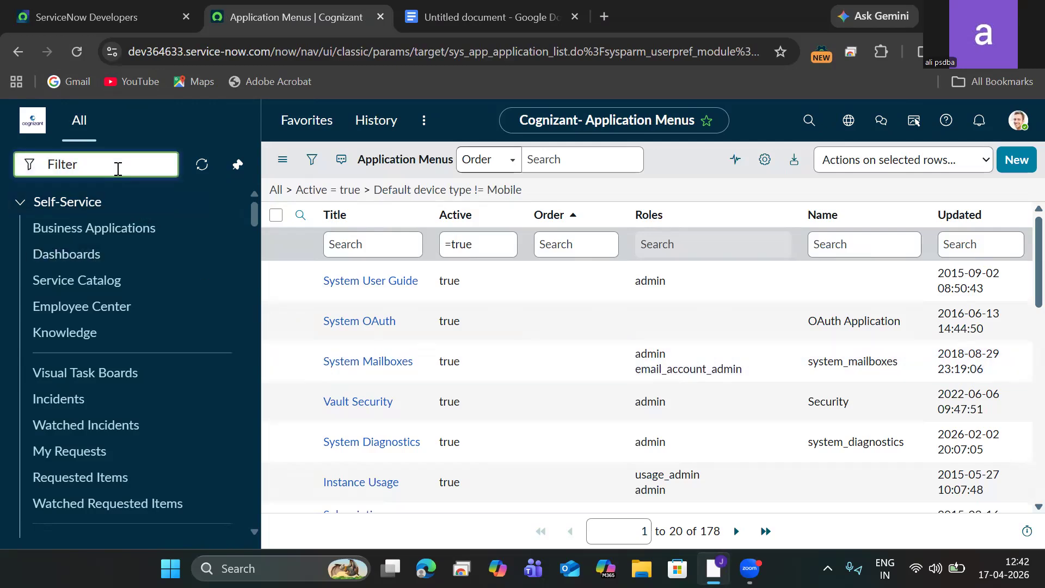
text(applic)
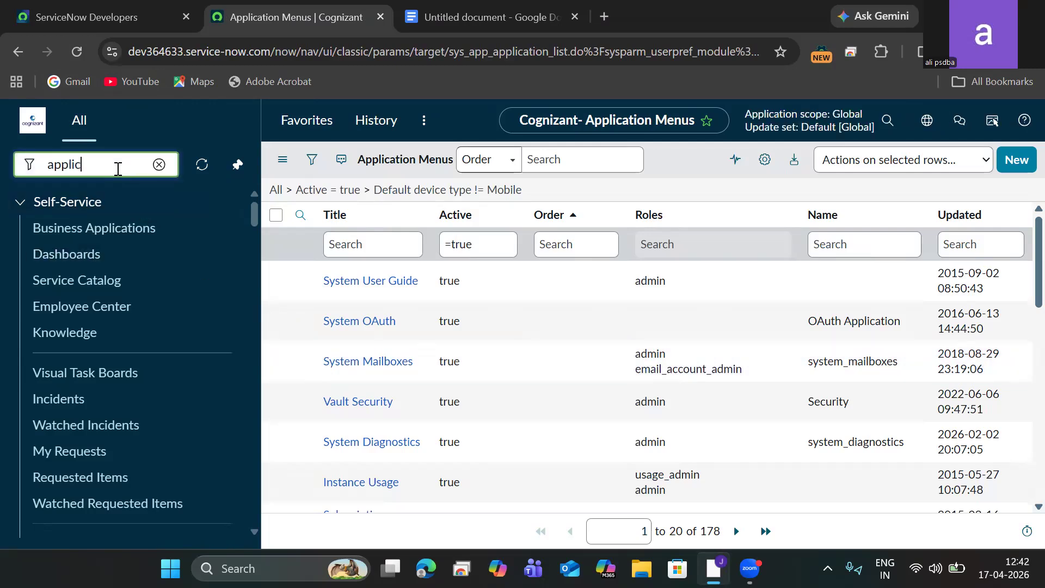
text(ation menu)
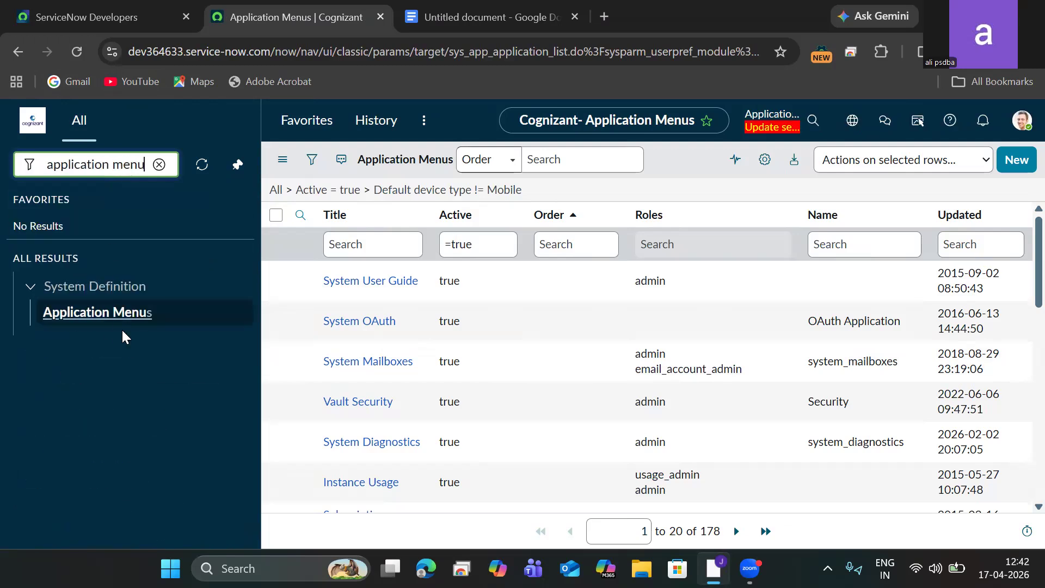
click(108, 318)
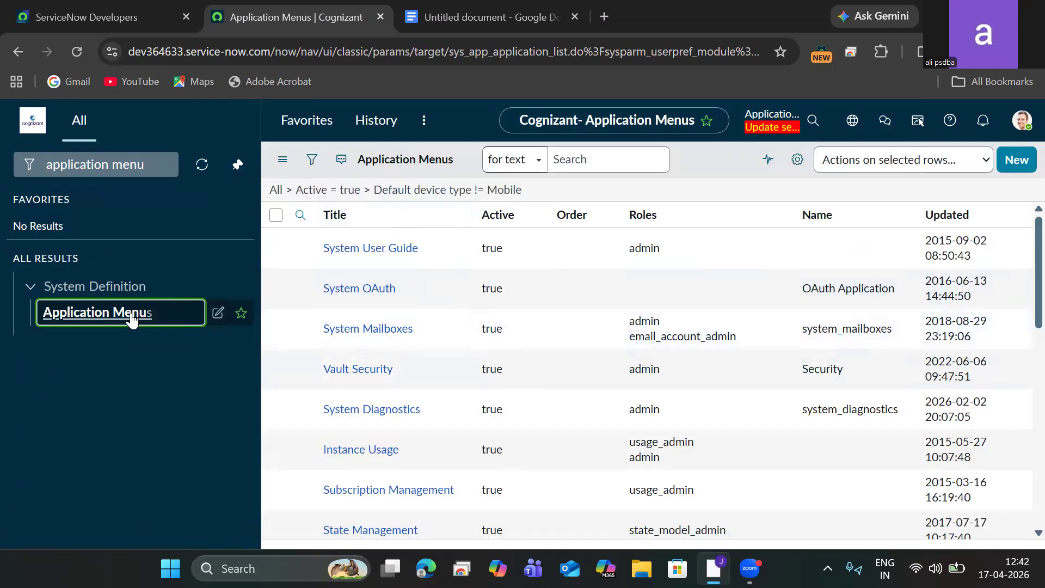
Step: Filter the Application Menus list by the title "India Employee" and open the India Employee Onboarding menu record
click(394, 243)
text(Indi)
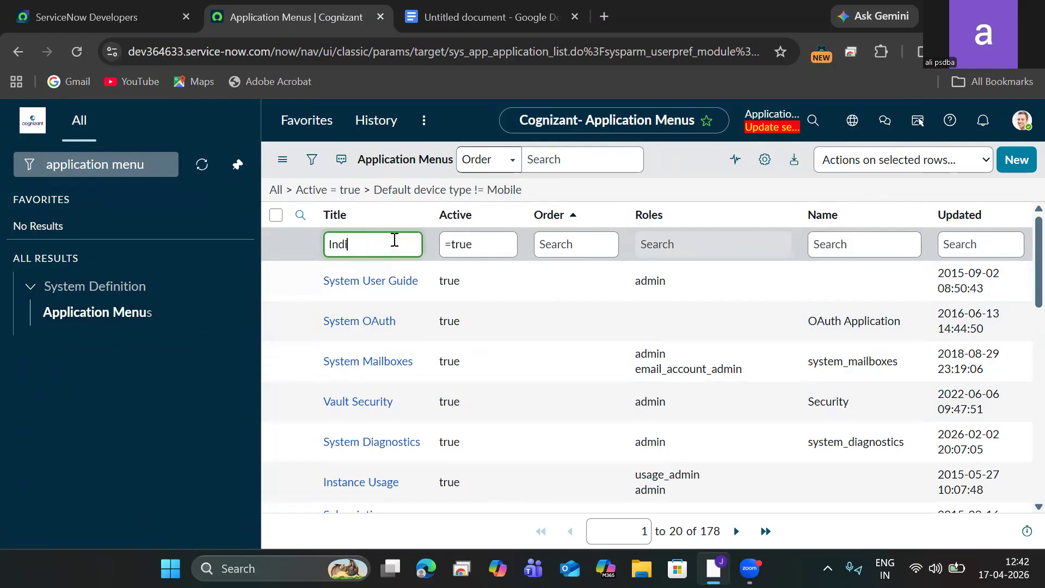
text(a Employee)
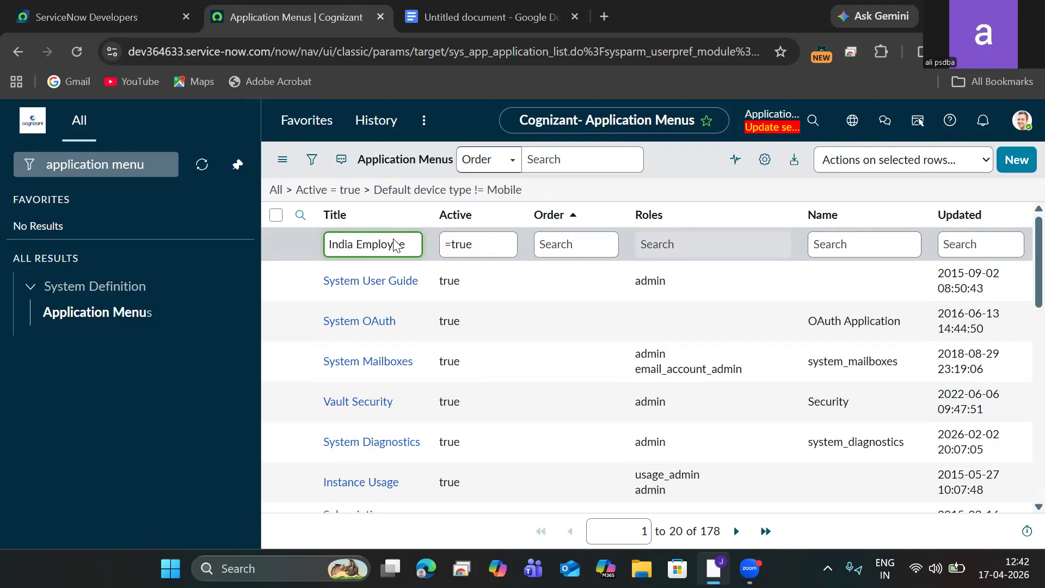
key(Return)
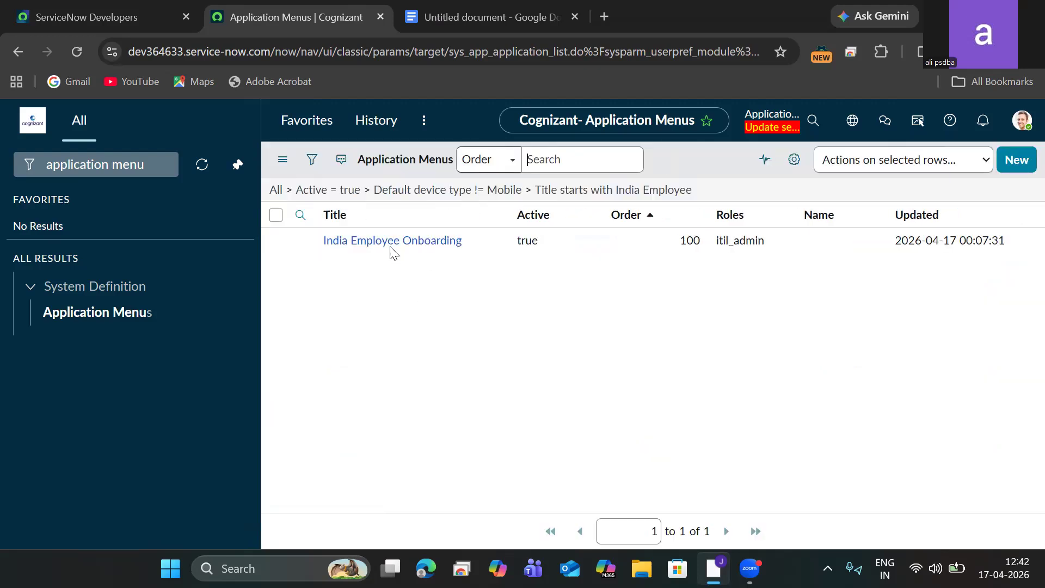
click(364, 282)
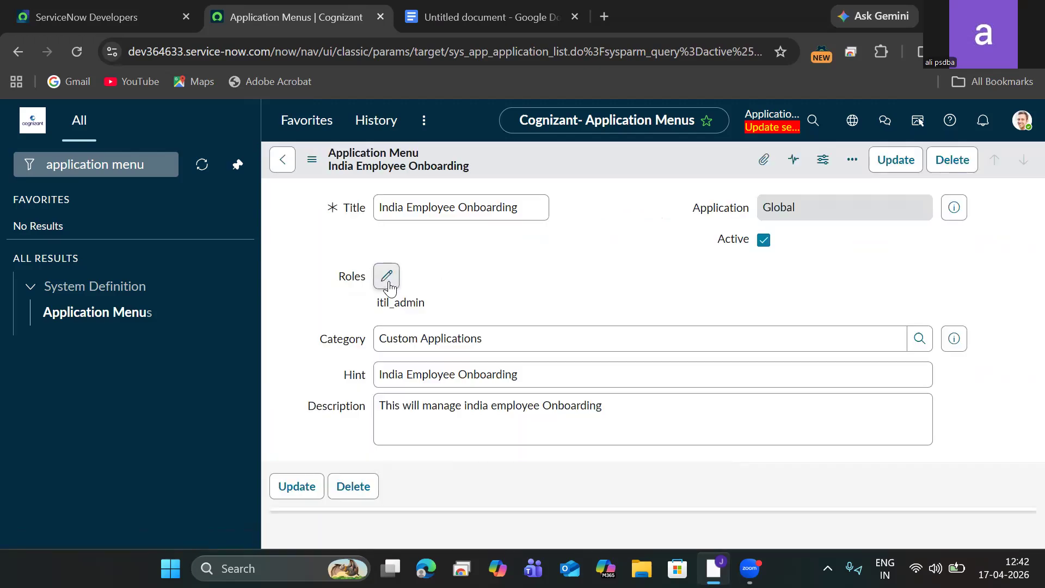
Step: Start a new module under the India Employee Onboarding menu, titled "India Employee Onboarding" with order 100
click(387, 279)
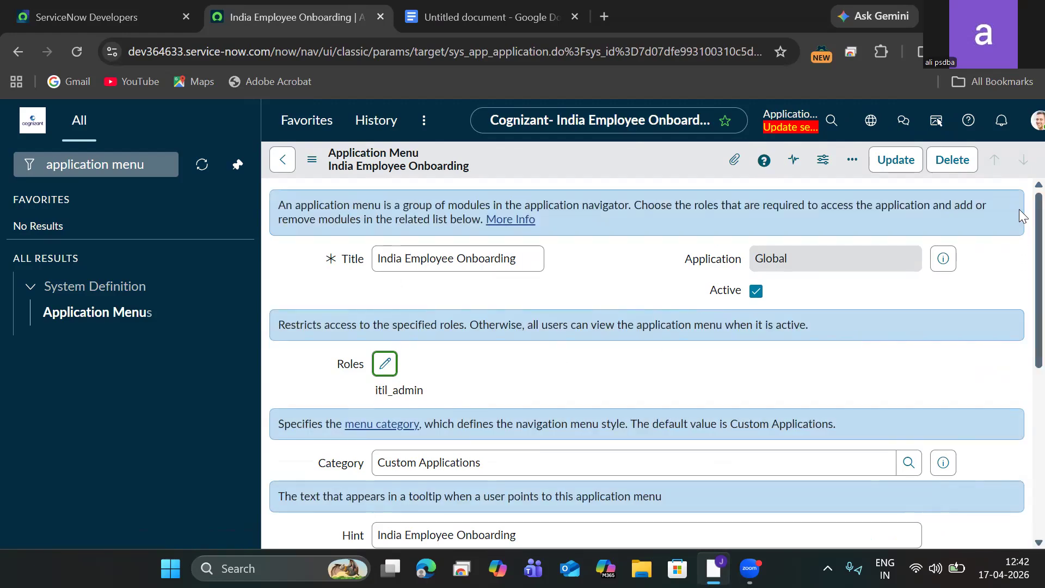
scroll(1022, 205, down, 6)
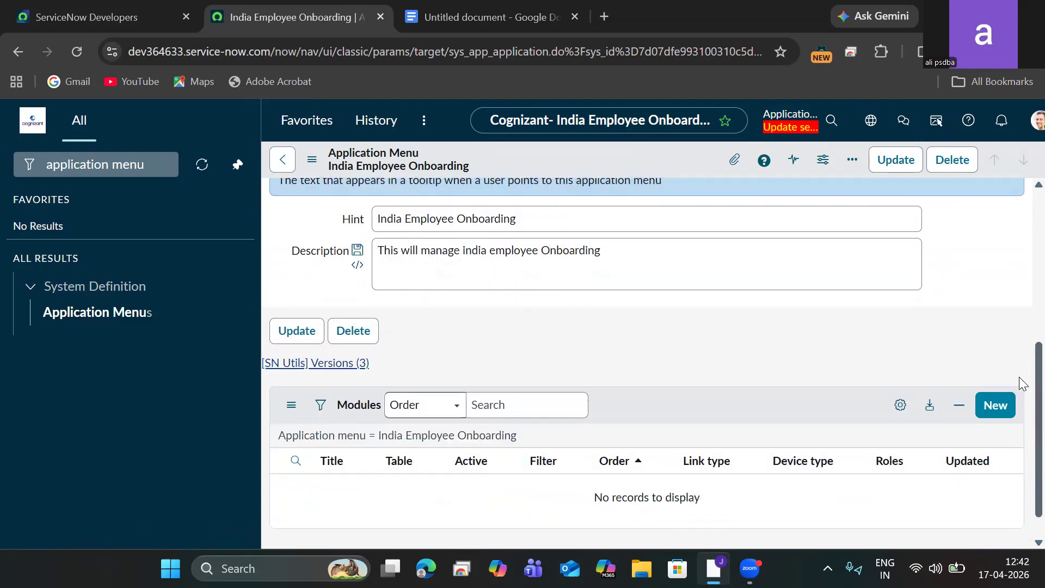
click(1010, 373)
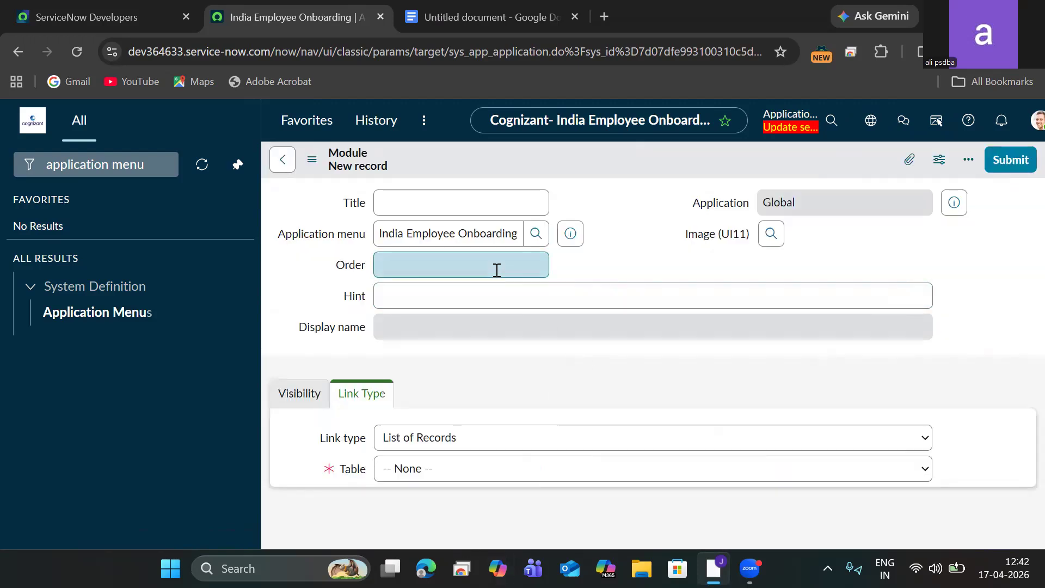
click(473, 204)
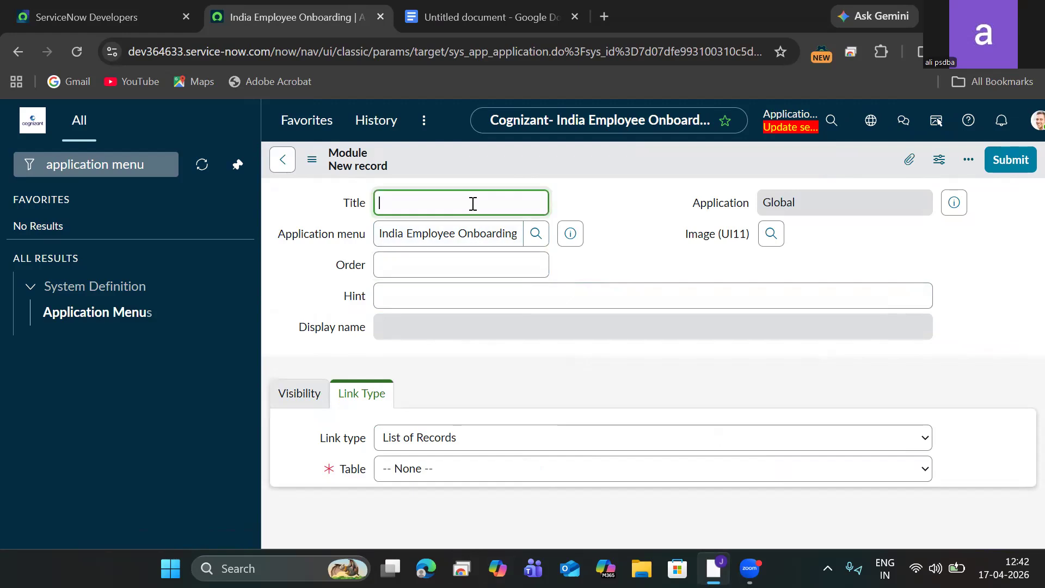
text(India Employ)
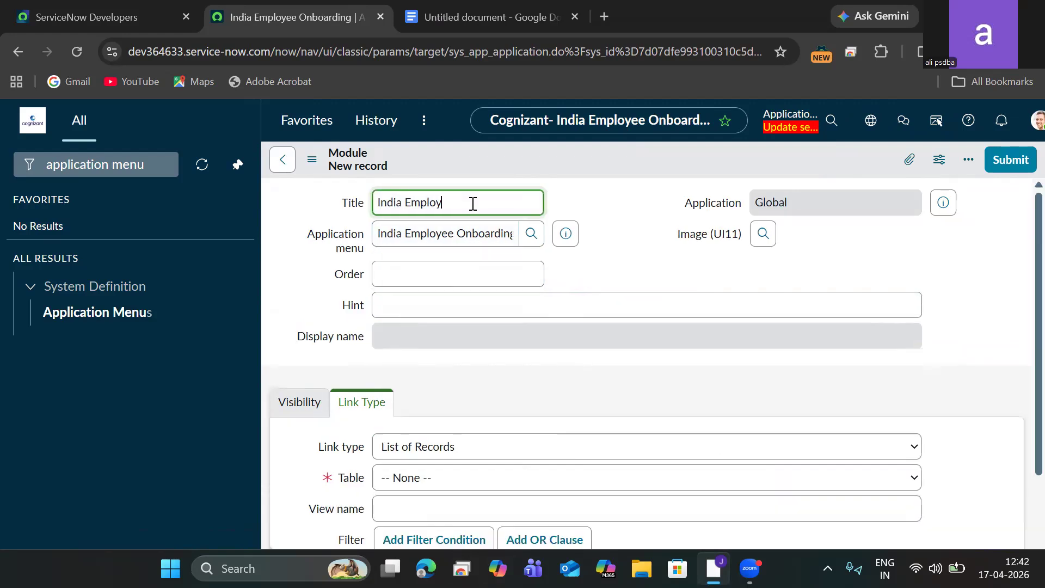
text(ee On)
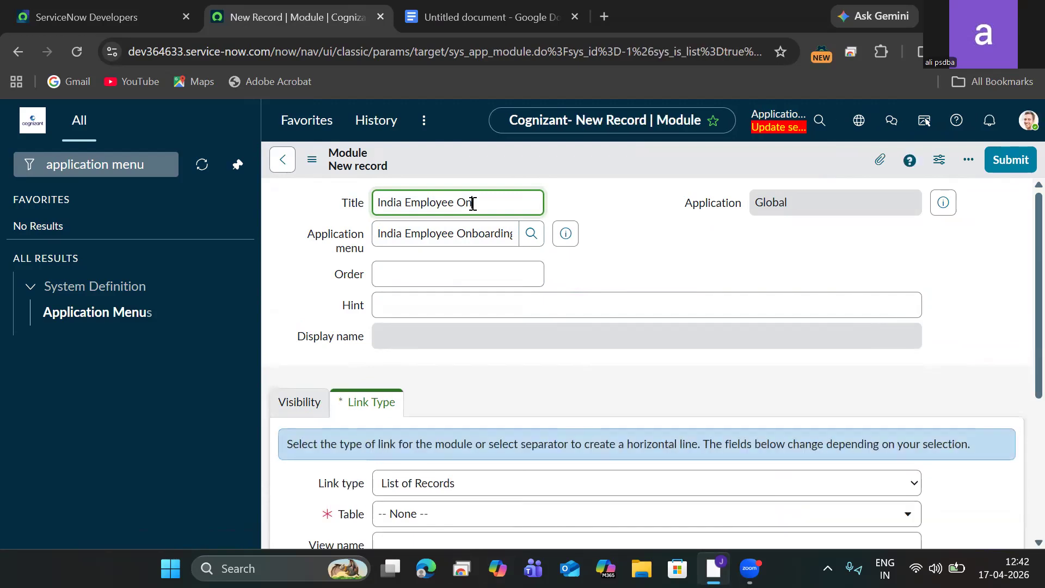
text(boarding)
click(487, 282)
text(100)
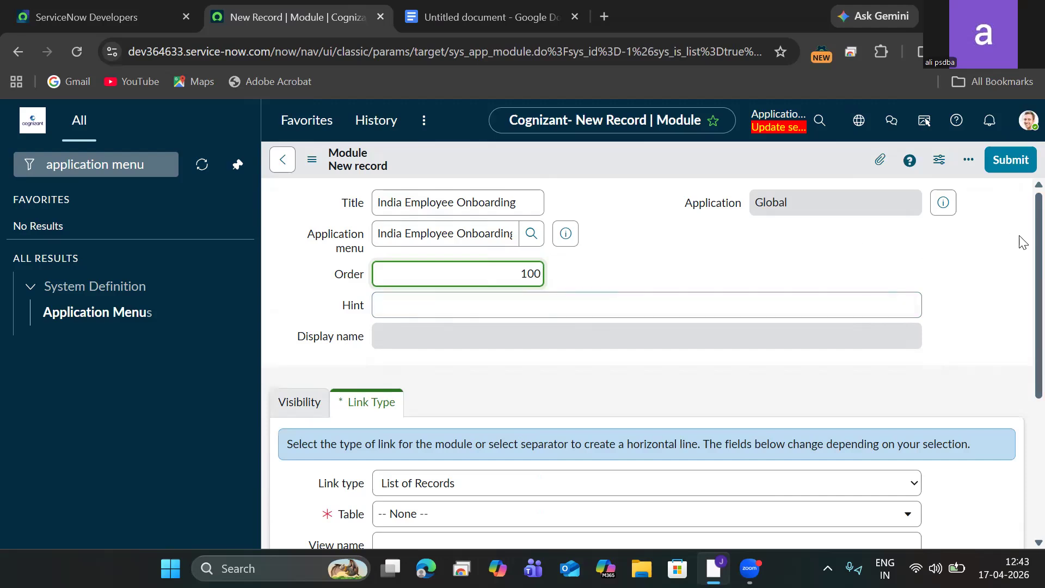
Step: Enter "This application menu proding new module" as the module's hint
scroll(1022, 249, down, 1)
click(809, 256)
text(This )
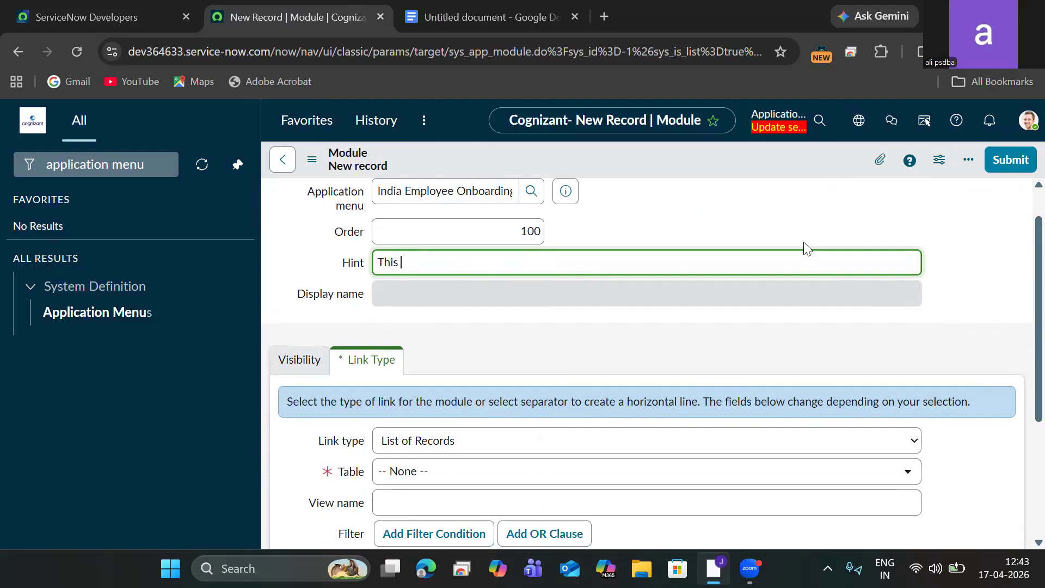
text(application menu )
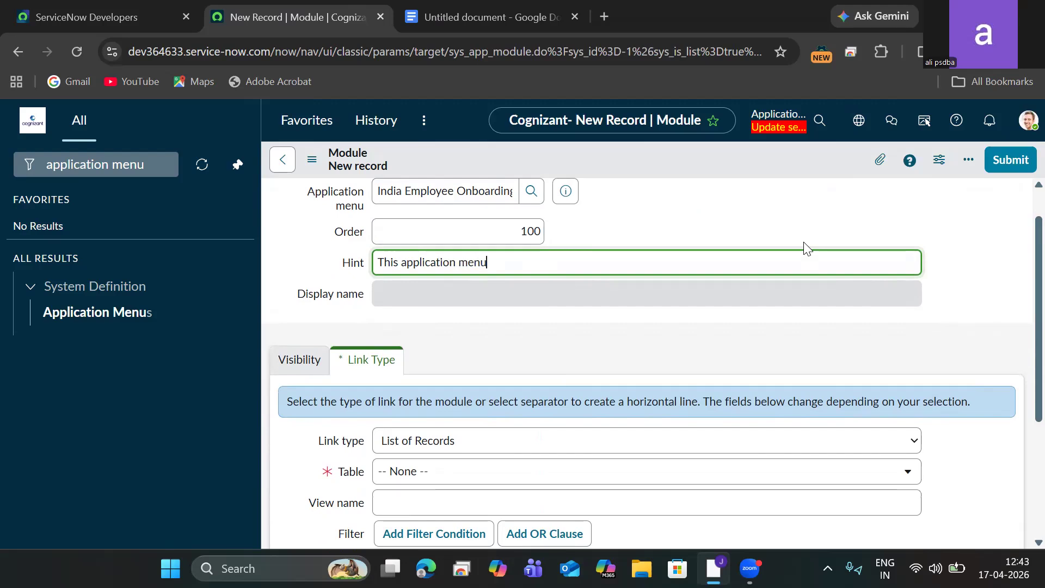
text(proding new module)
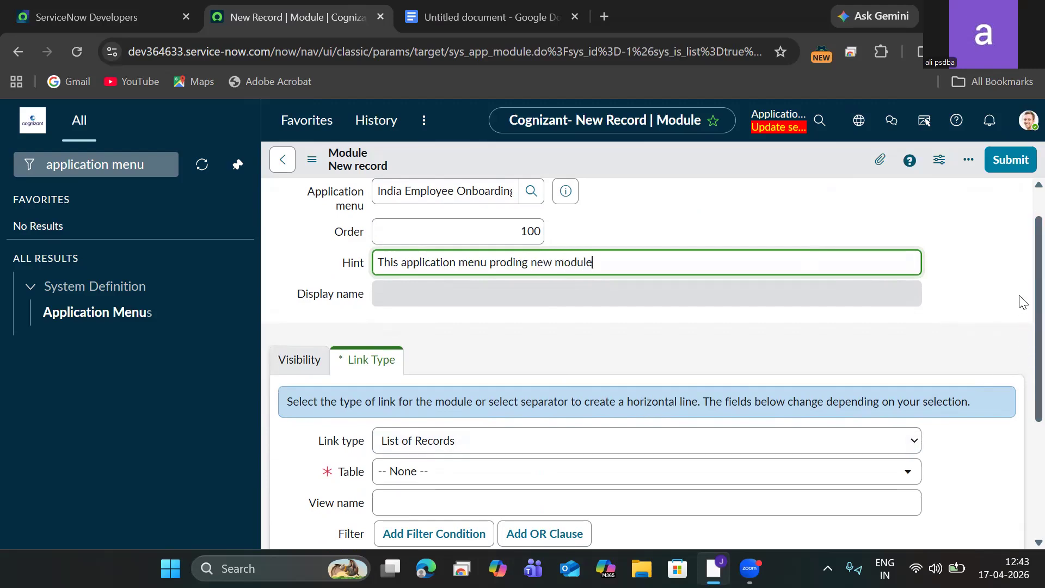
Step: Keep the link type as List of Records and choose the India Employee Onboarding [u_india_employee_onboarding] table for the module
scroll(1022, 301, down, 2)
click(662, 314)
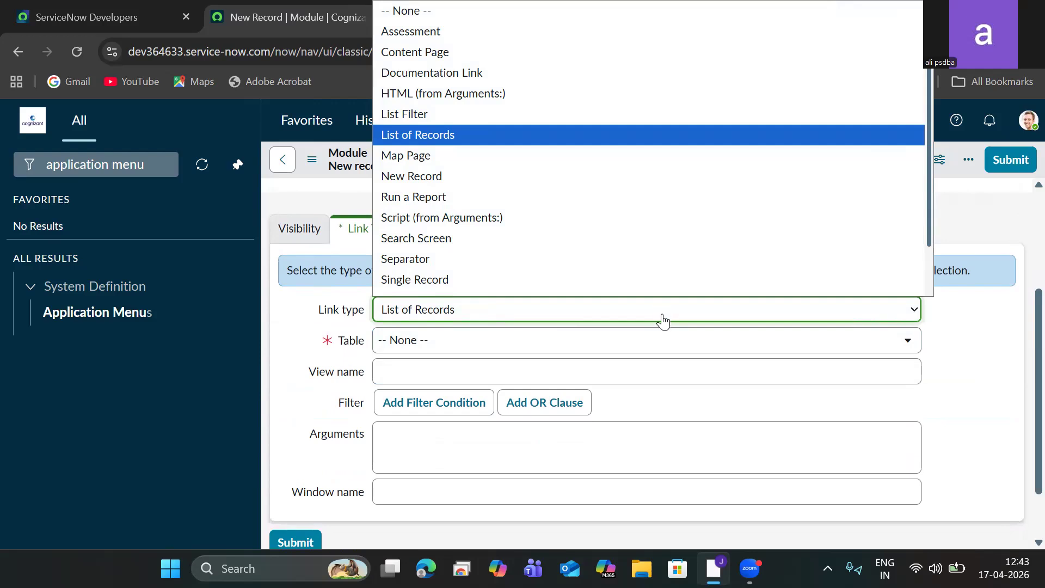
click(776, 349)
click(776, 349)
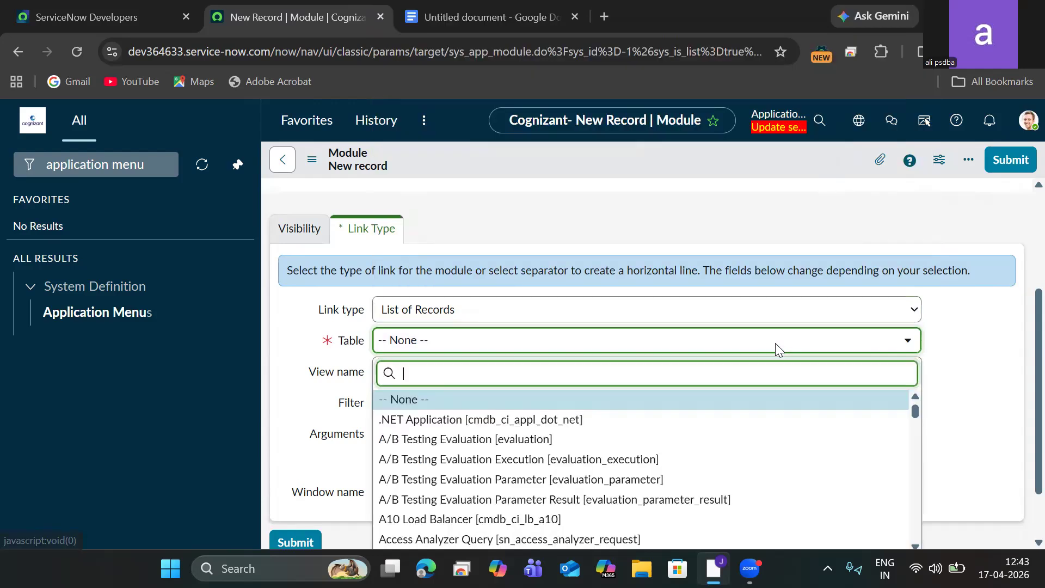
text(u_india_employee_onboarding)
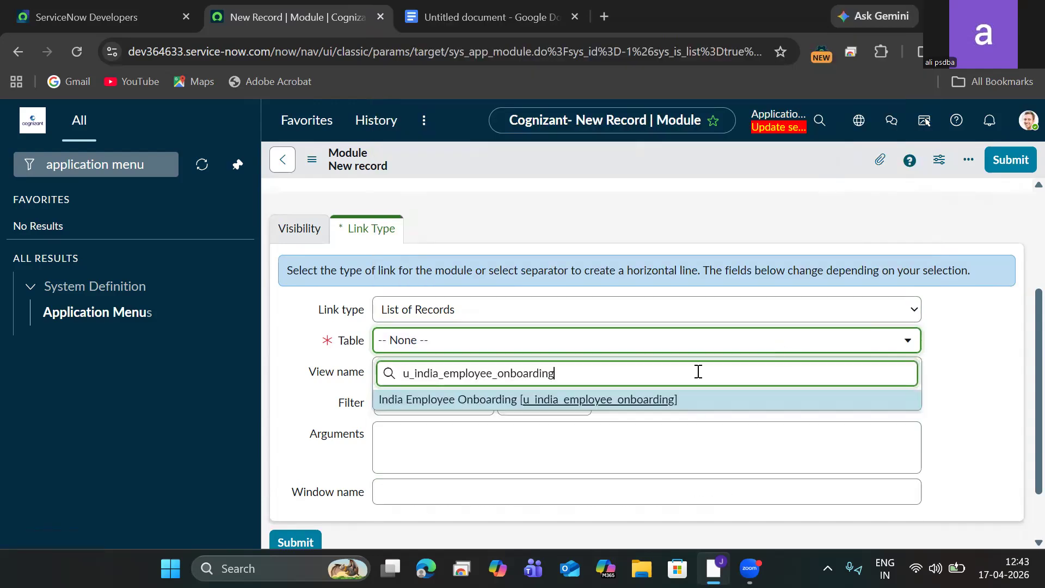
click(606, 400)
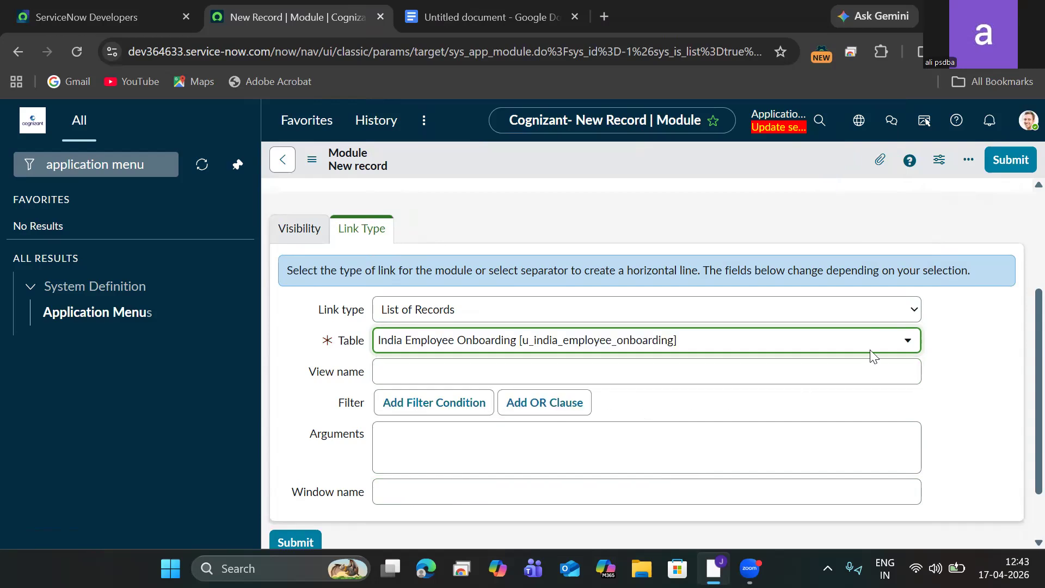
Step: Check the new module's visibility settings and save the record, staying on its form
drag(1019, 343, 1019, 375)
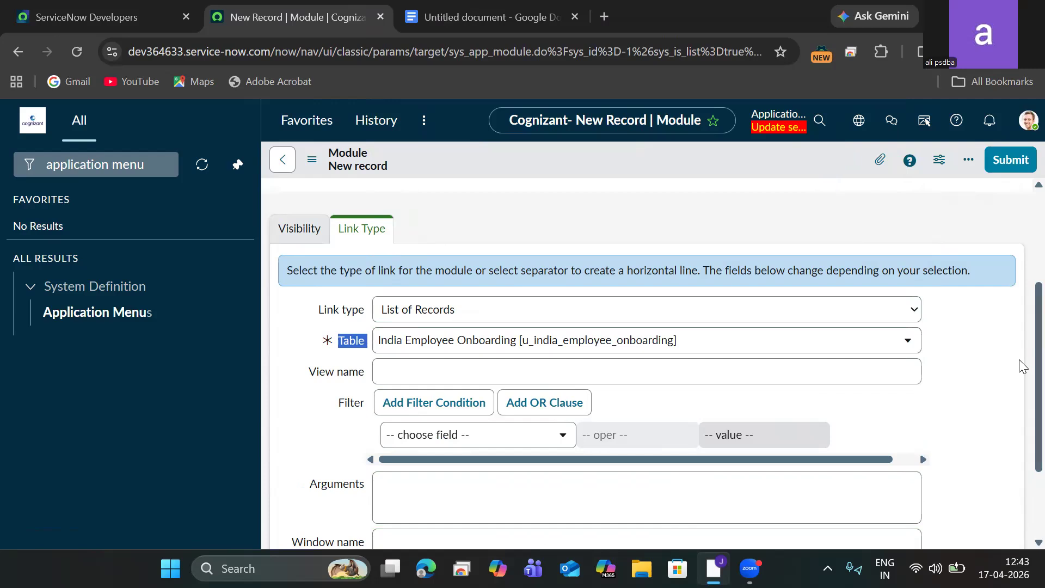
scroll(1019, 360, down, 3)
scroll(1023, 439, up, 3)
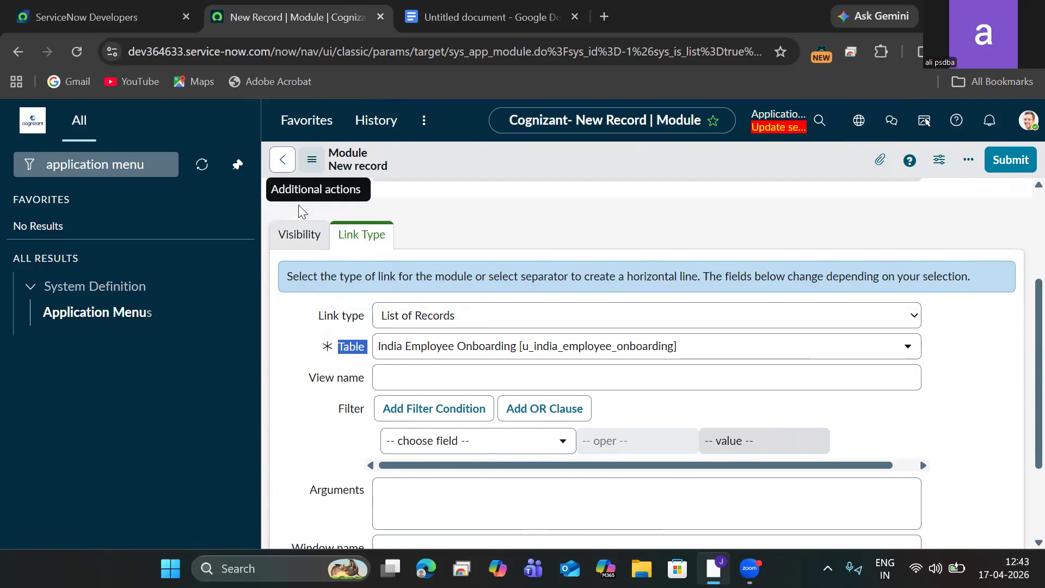
click(299, 235)
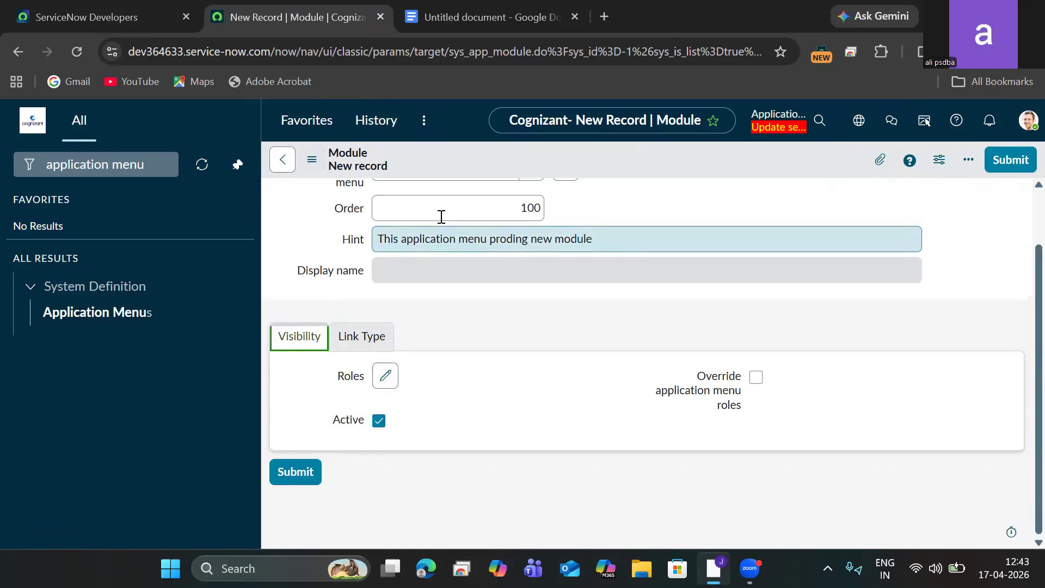
click(312, 159)
click(340, 176)
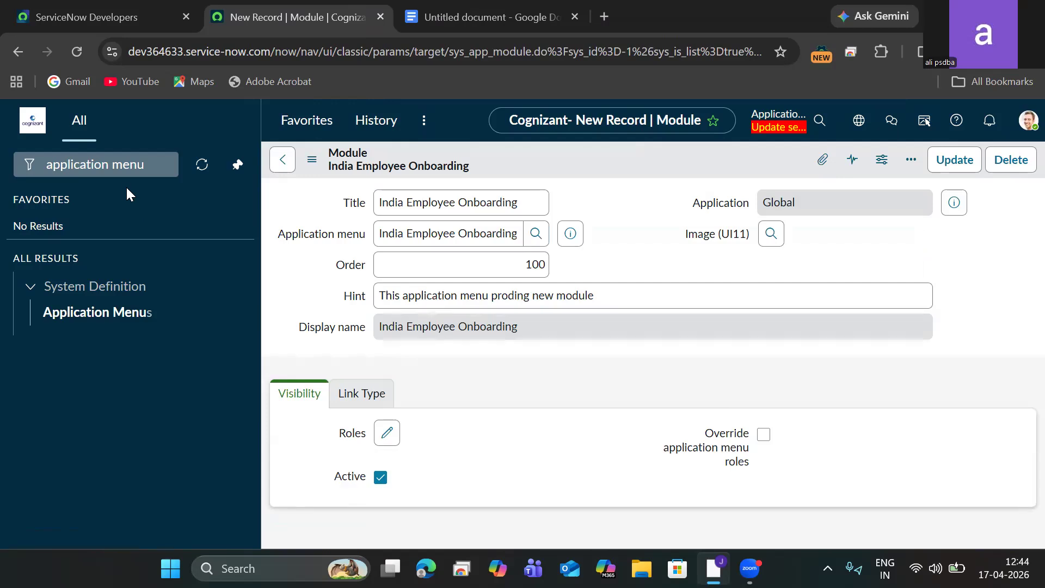
Step: Copy the module's title, search the navigator for "India Employee Onboarding" and refresh the navigator
click(516, 202)
drag(517, 202, 368, 197)
key(ctrl+c)
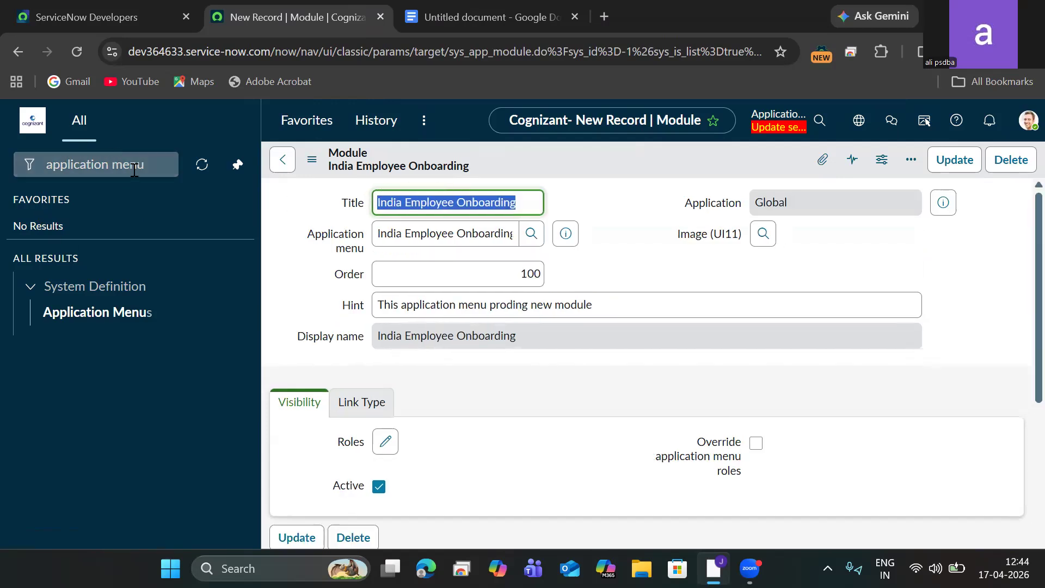
click(134, 169)
key(ctrl+a)
key(BackSpace)
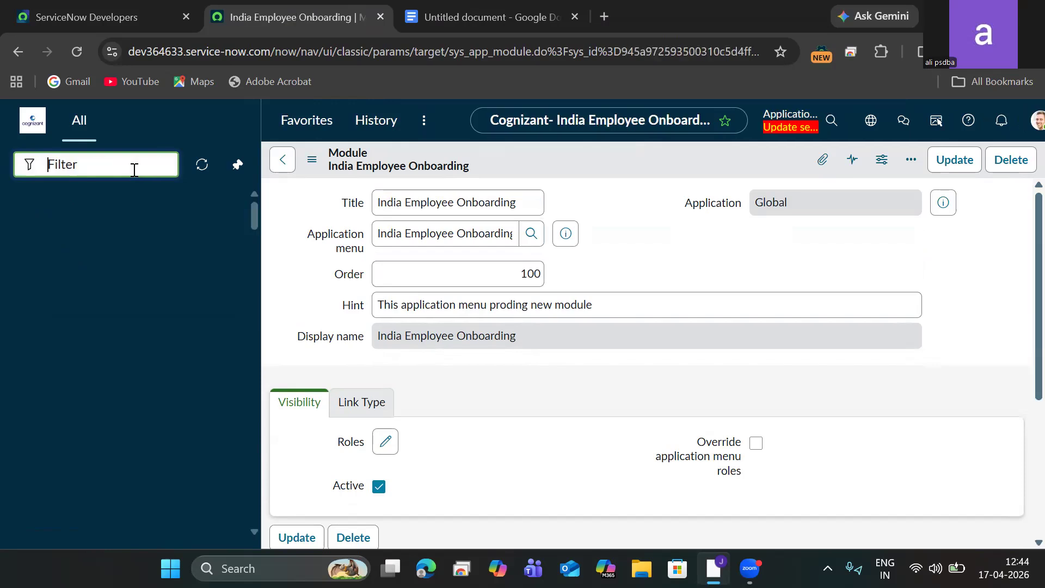
key(ctrl+v)
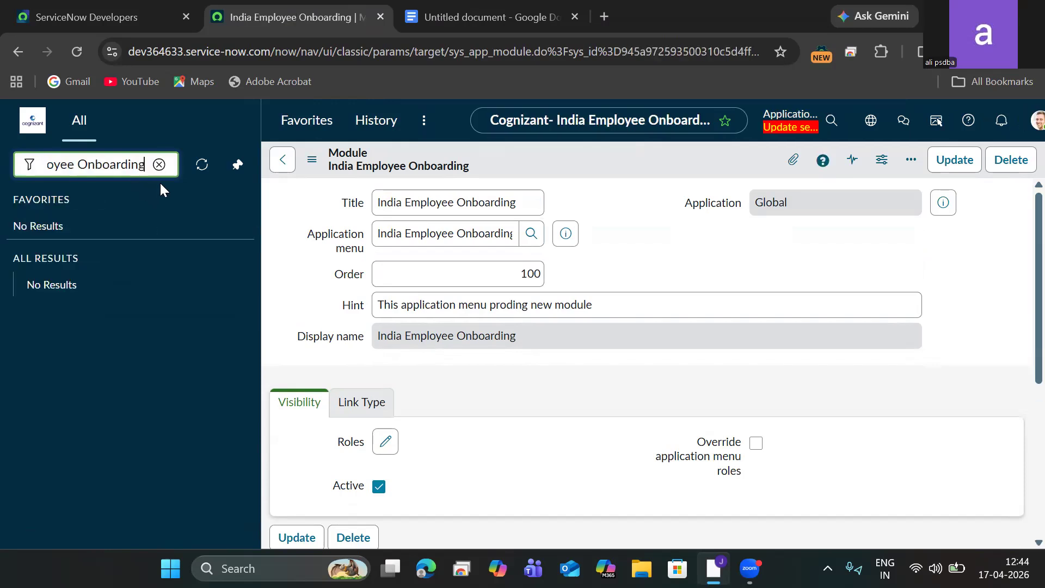
click(201, 165)
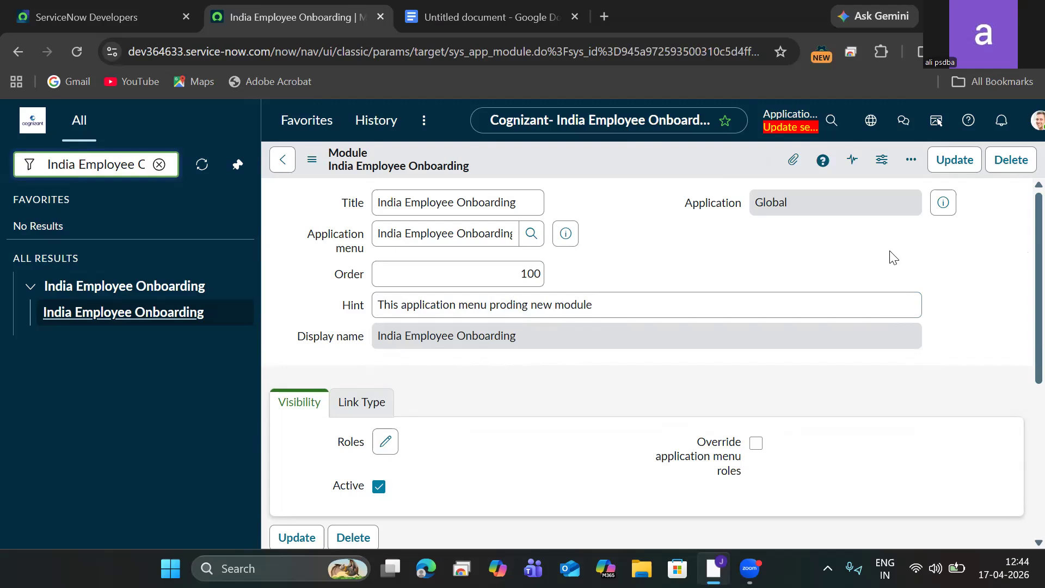
click(219, 313)
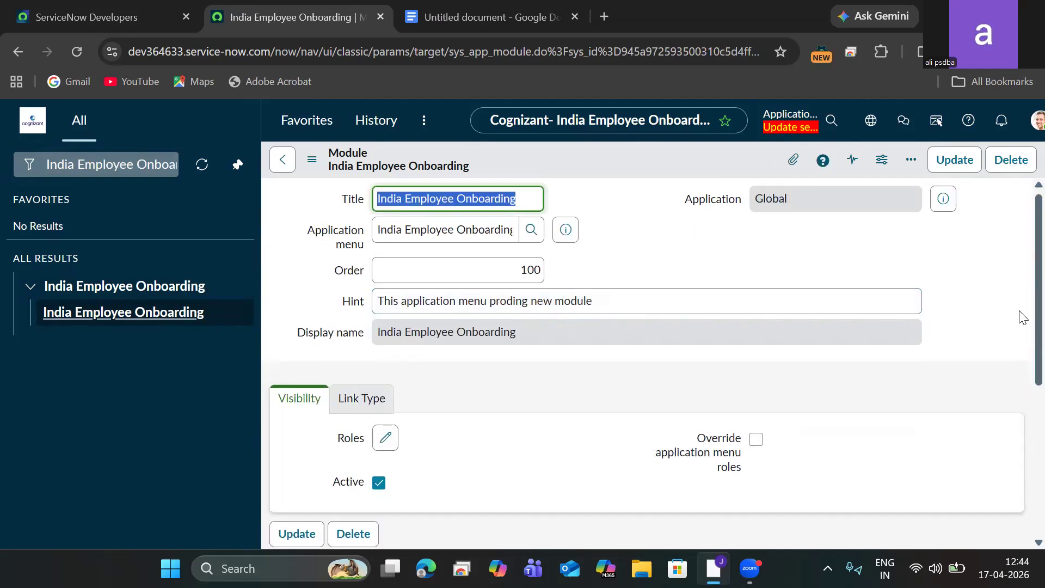
Step: Set the India Employee Onboarding module's order to 200 and its title to "Create New"
scroll(1020, 327, down, 5)
scroll(1017, 381, up, 4)
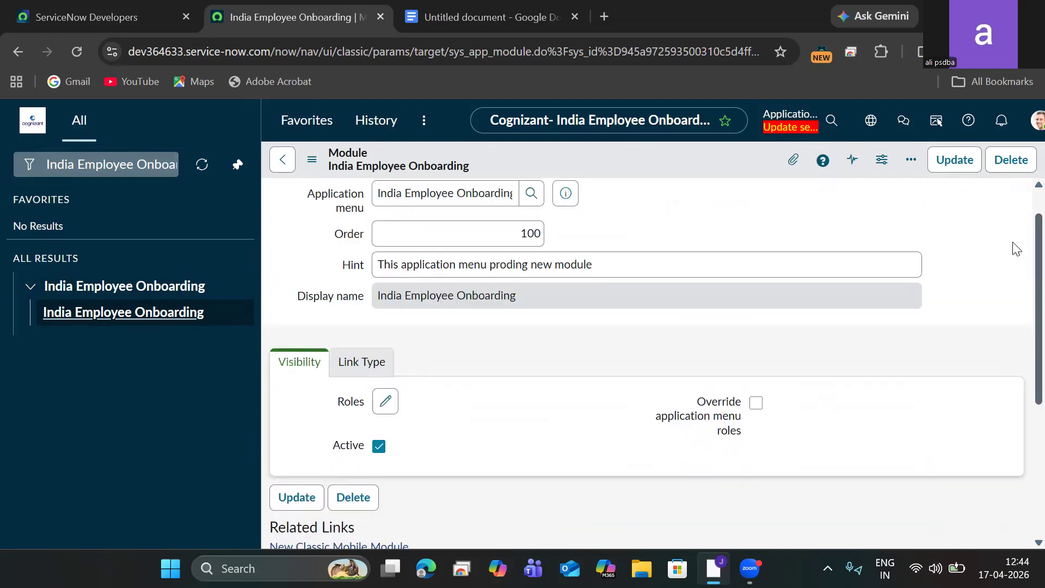
scroll(1016, 249, up, 1)
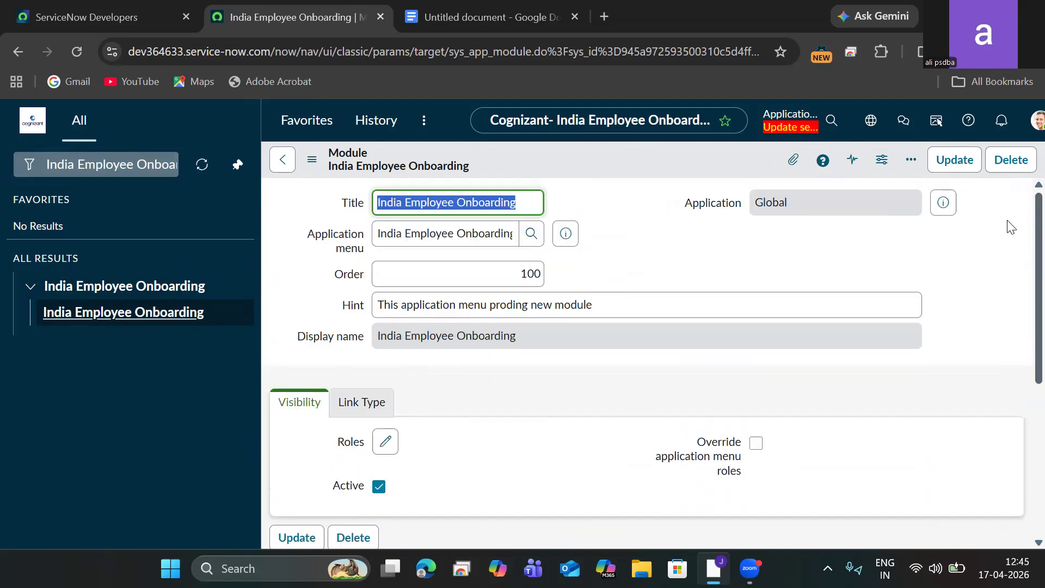
click(532, 275)
key(BackSpace)
text(2)
click(517, 196)
key(ctrl+a)
key(BackSpace)
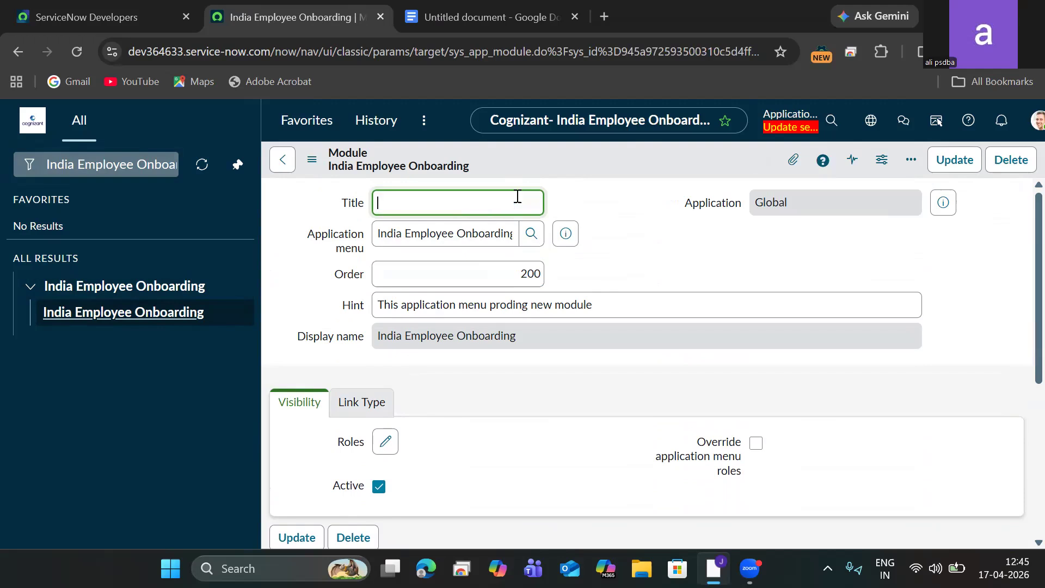
text(Create New)
scroll(1019, 256, down, 4)
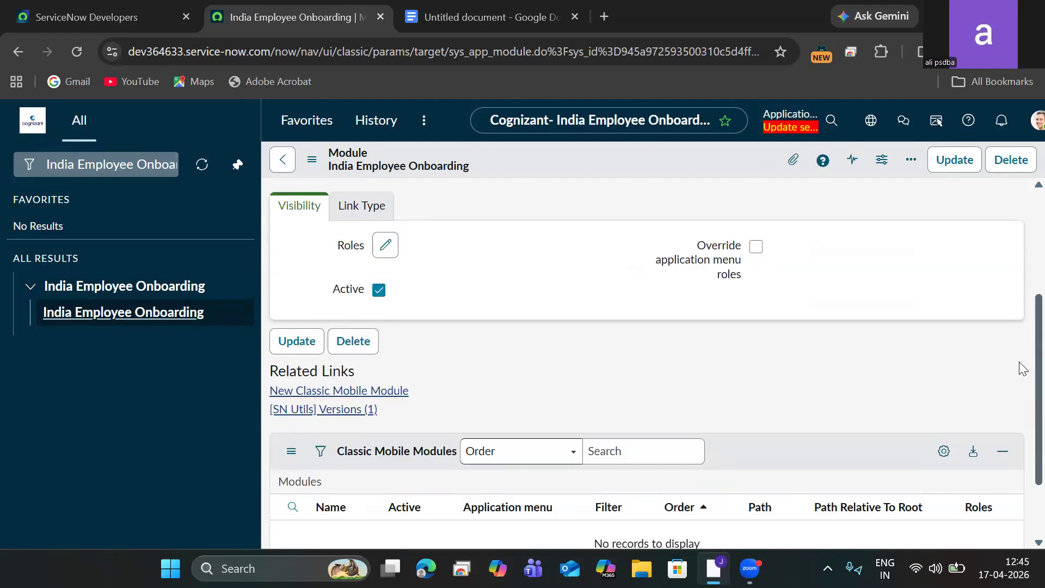
Step: Change the "Create New" module's link type to New Record and save the record, staying on its form
click(361, 182)
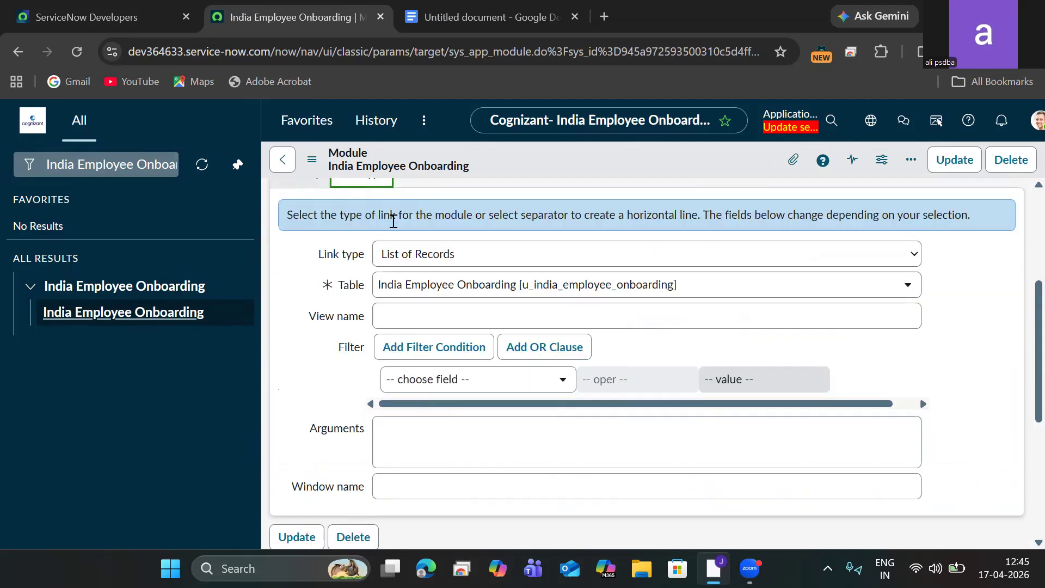
click(463, 257)
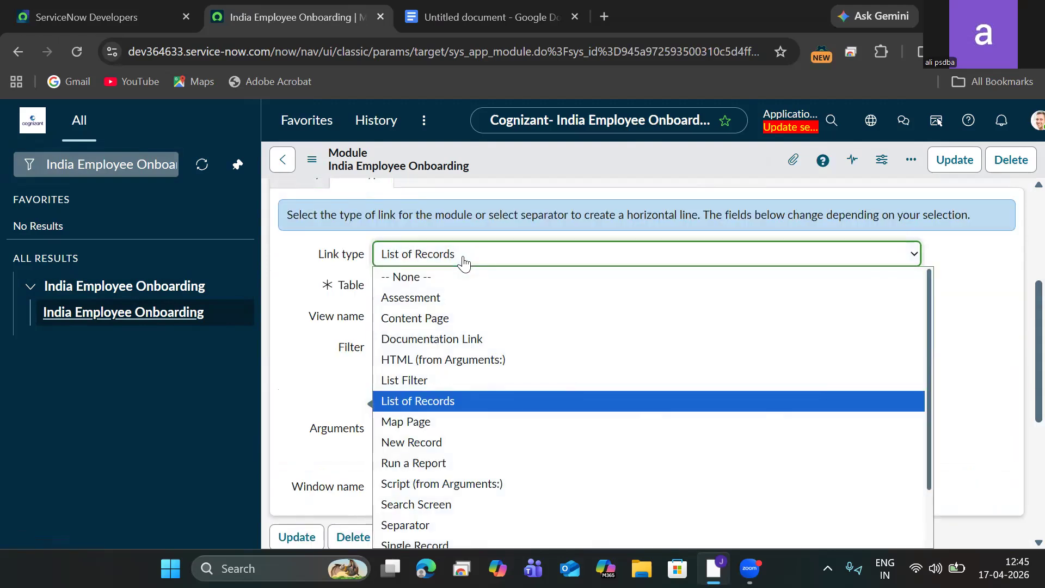
click(463, 260)
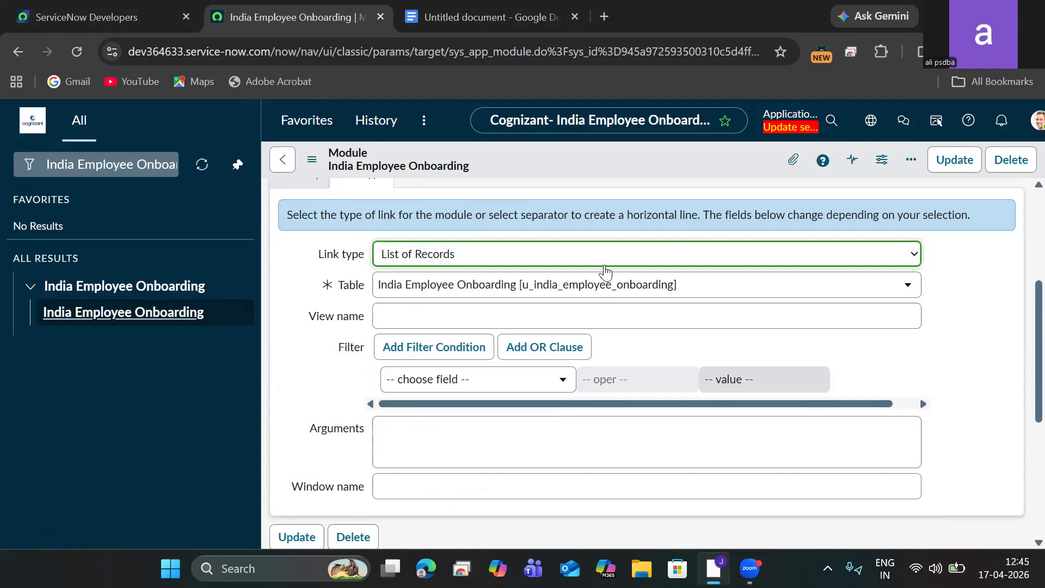
click(586, 265)
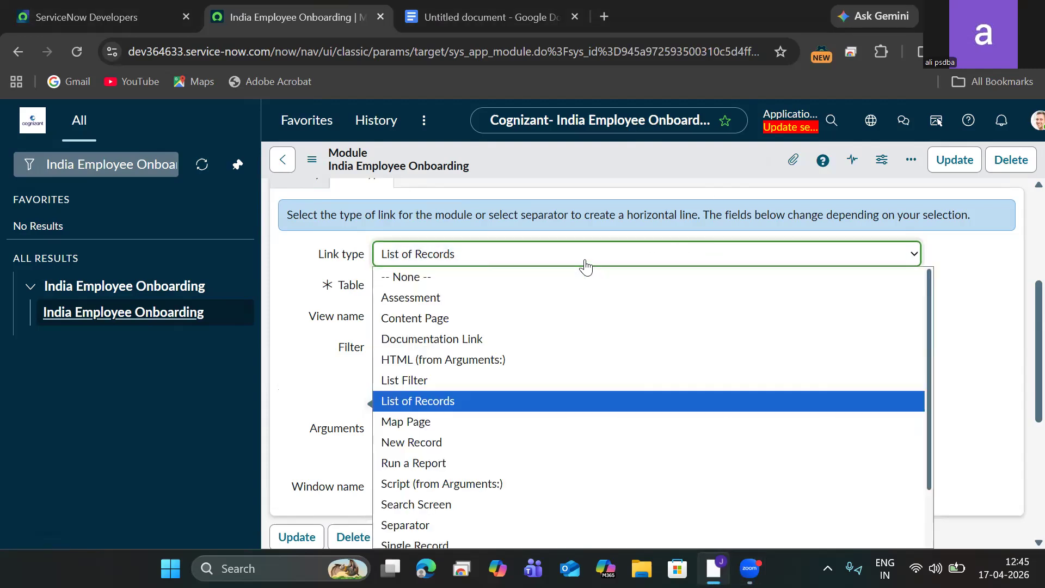
click(443, 438)
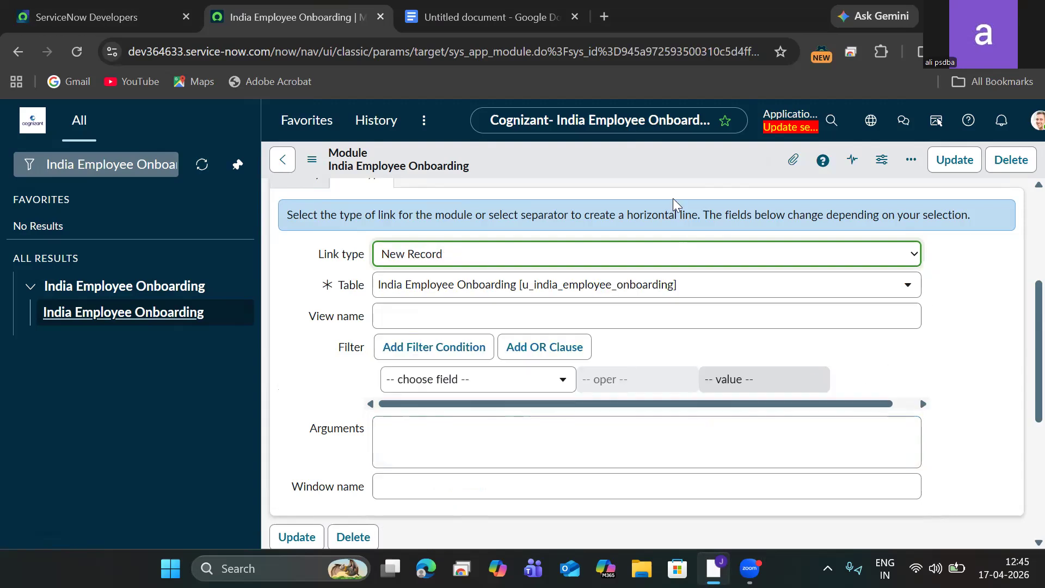
click(313, 160)
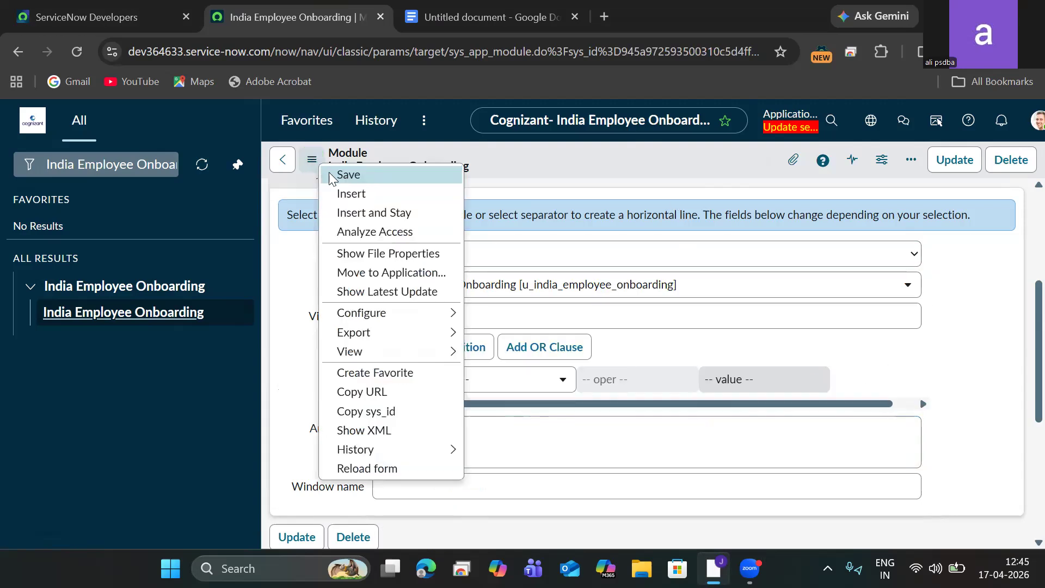
click(348, 175)
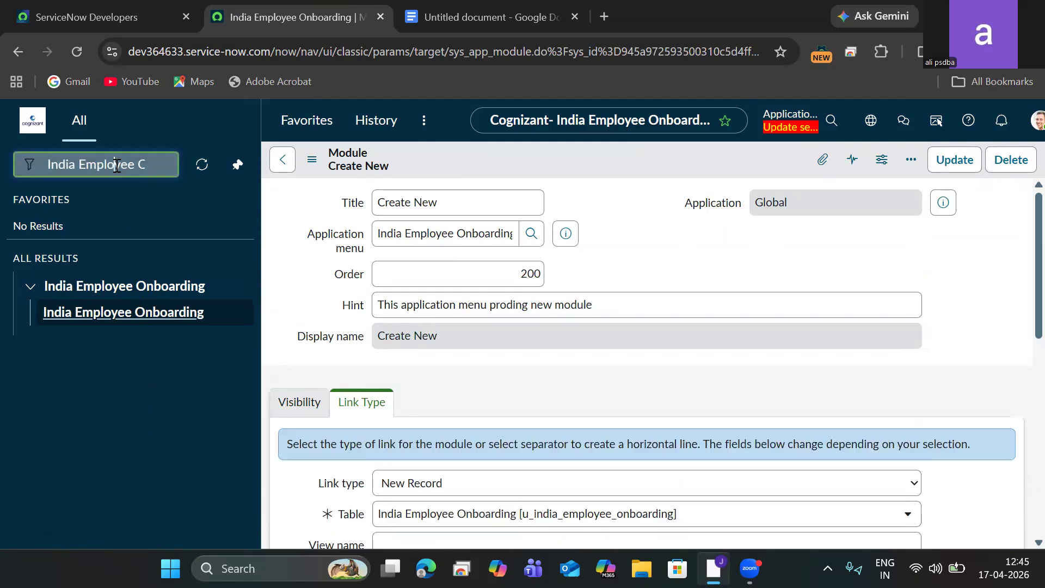
Step: Search the navigator for "India Employee Onboarding" again to check which modules its application menu lists
triple_click(116, 166)
key(ctrl+c)
key(BackSpace)
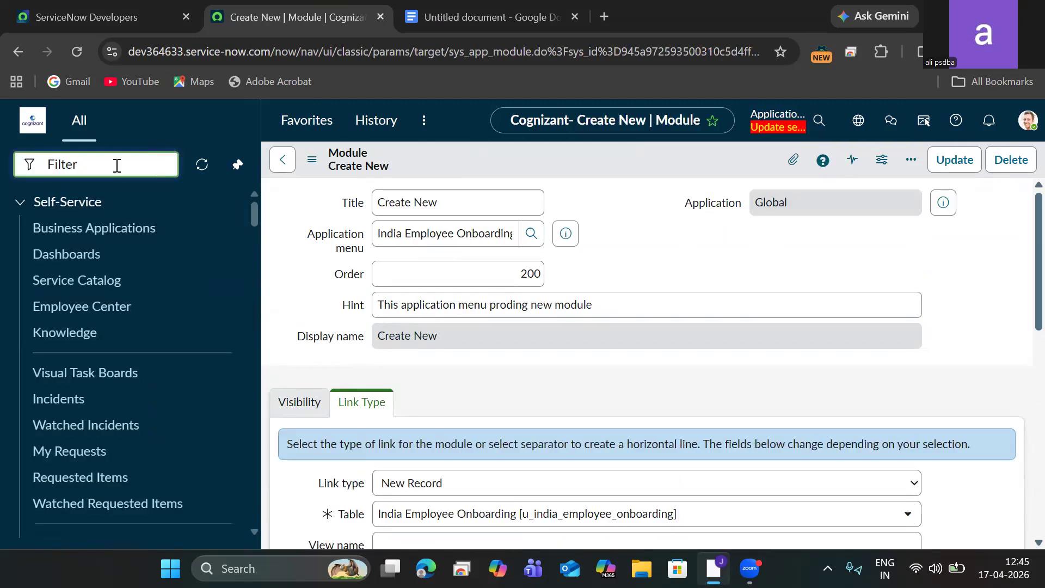
key(ctrl+v)
key(Return)
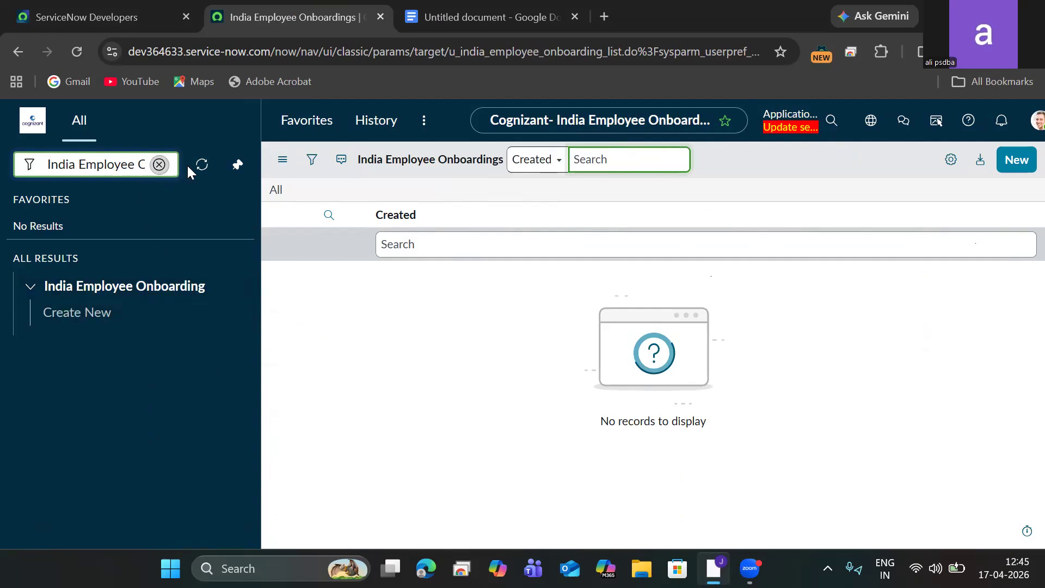
Step: Find the System Definition Modules list through the navigator and start a new module record
click(159, 164)
text(module)
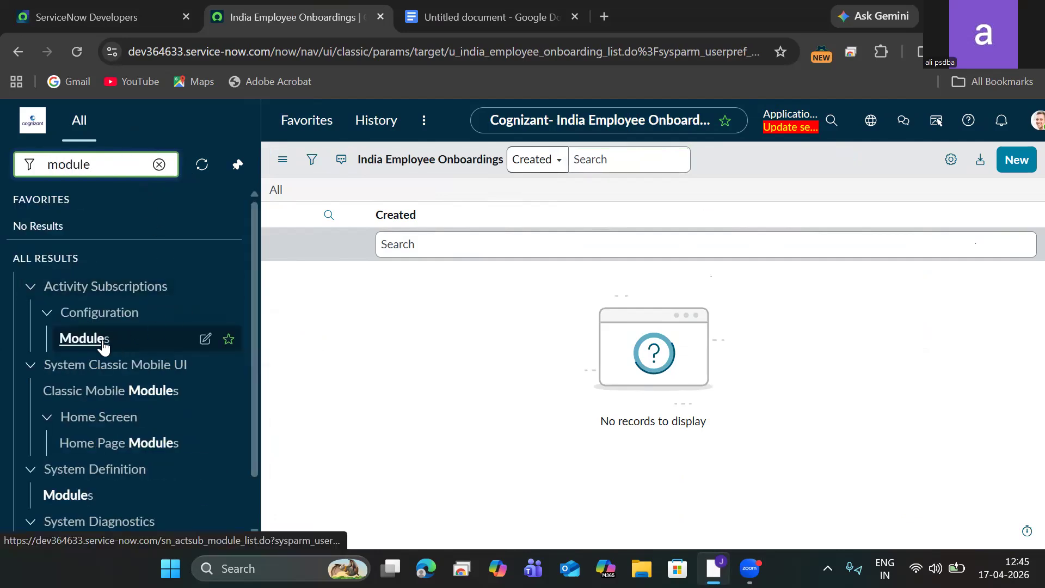
click(87, 493)
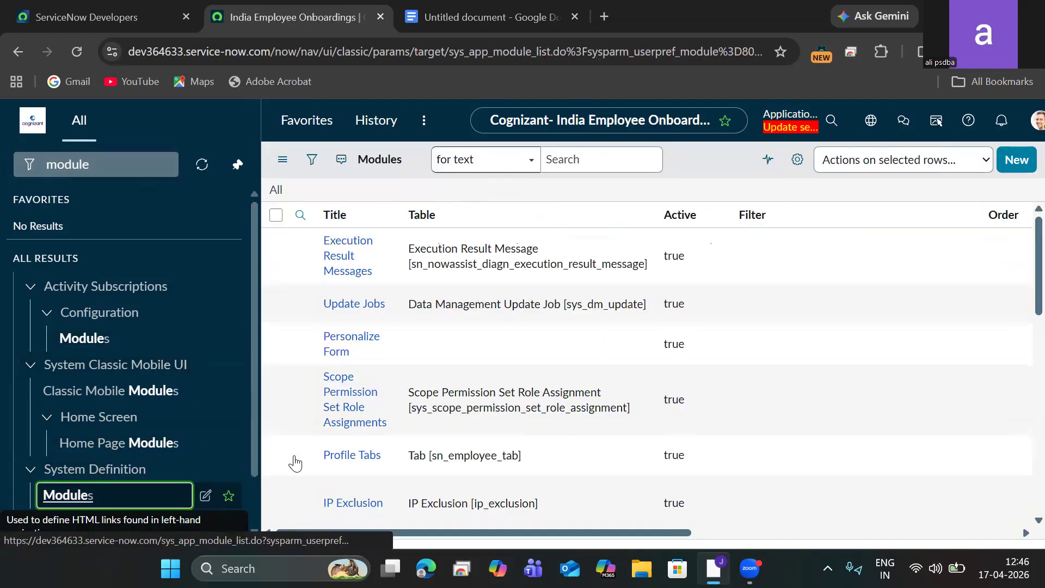
click(1023, 162)
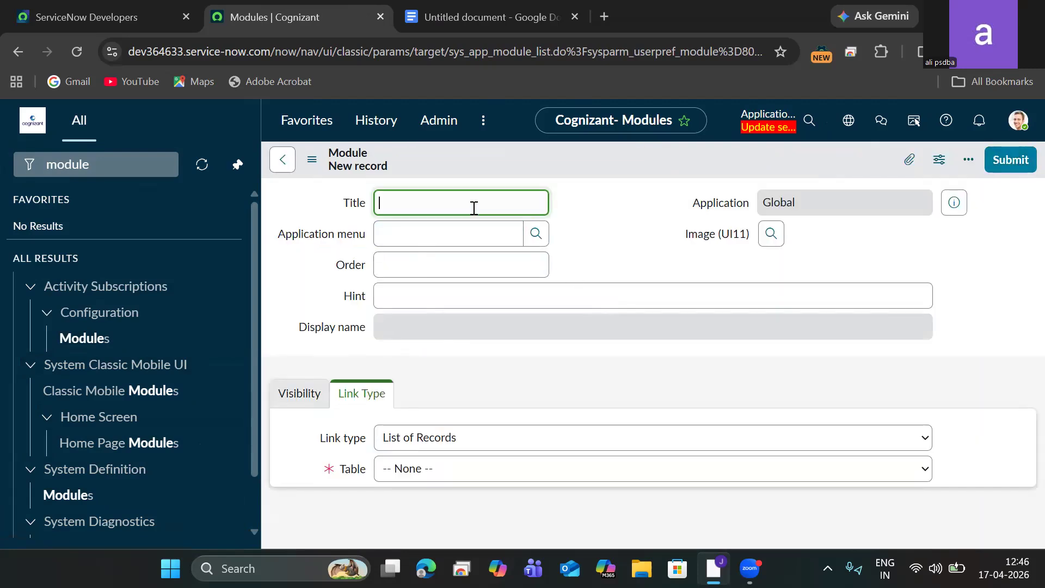
Step: Title the new module "India Emlloyee" and assign it to the India Employee Onboarding application menu
text(I)
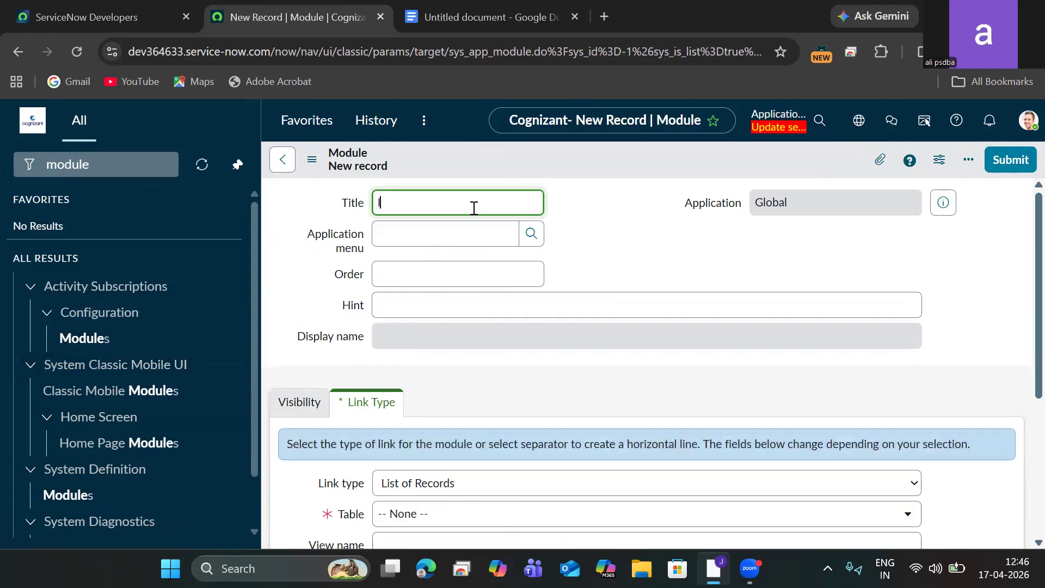
text(ndia Emlloyee)
click(664, 259)
click(538, 241)
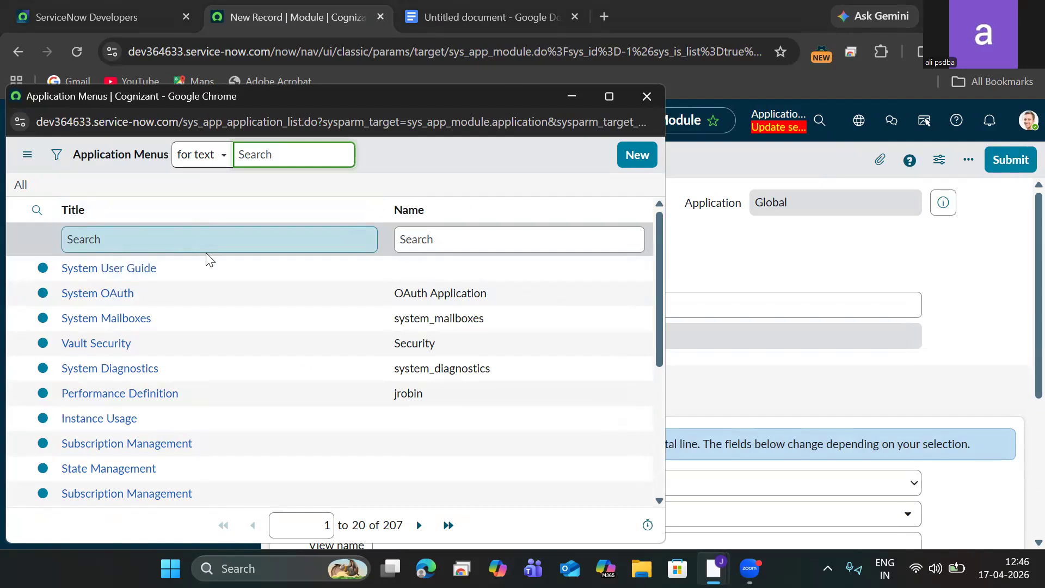
click(204, 244)
text(india )
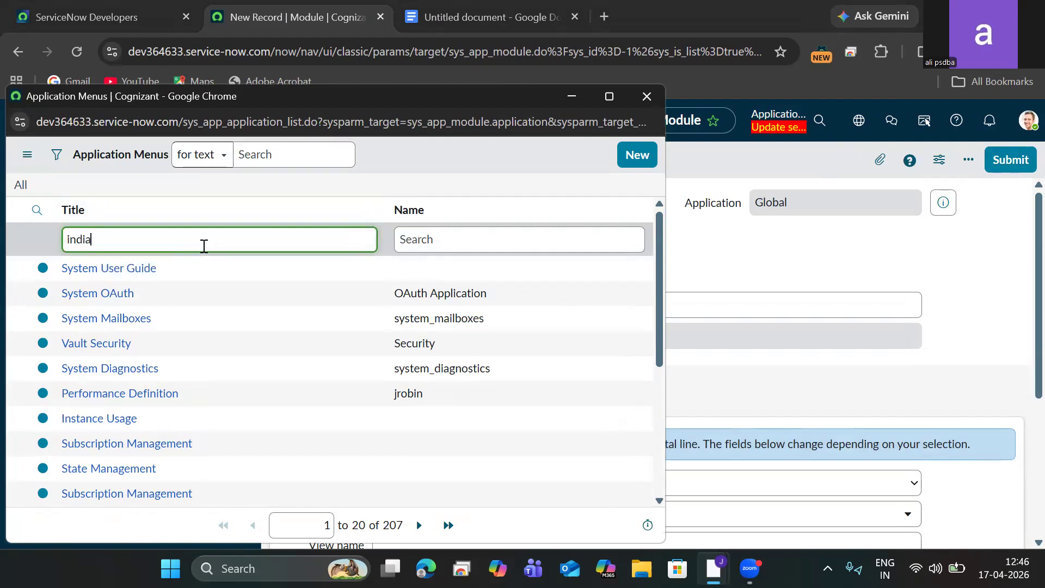
text(employee)
key(Return)
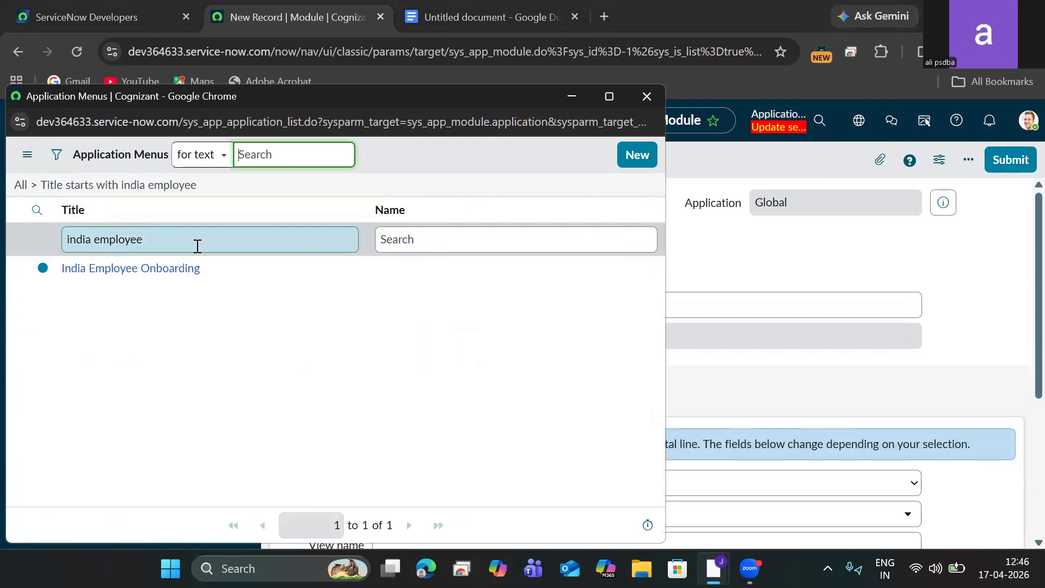
click(139, 267)
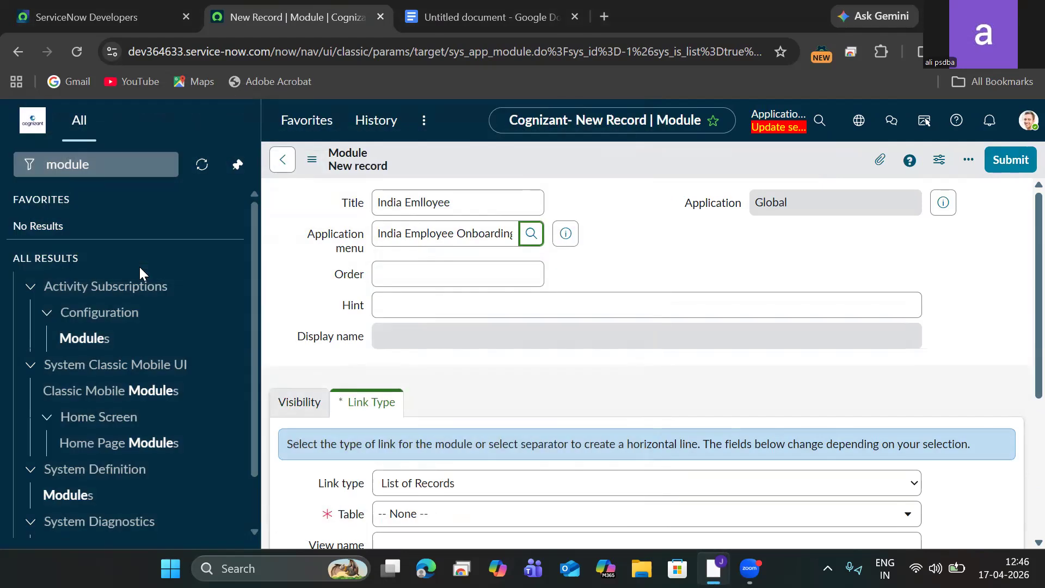
Step: Set the new module's order to 300 and its hint to "next module"
click(490, 276)
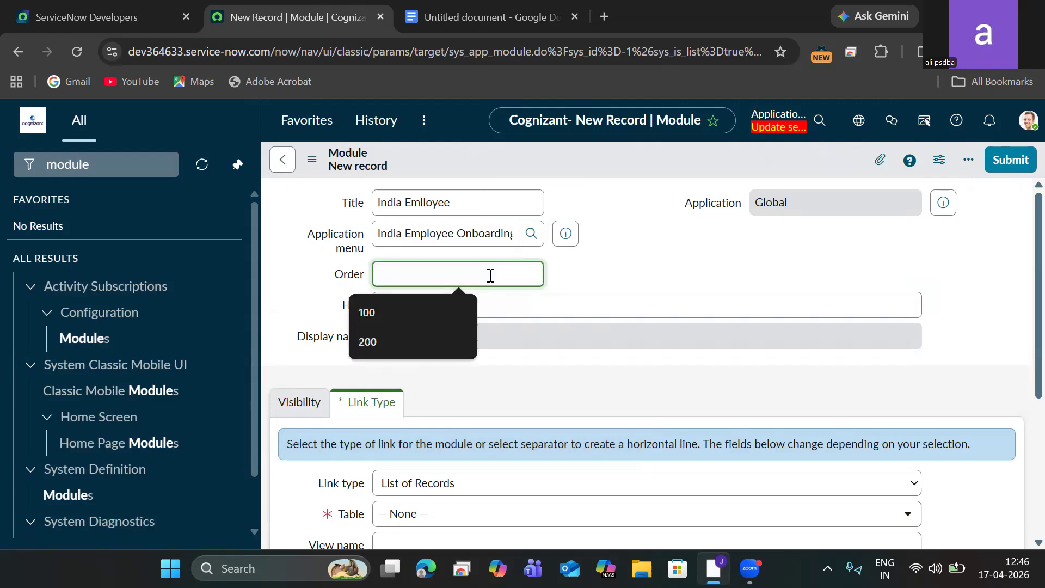
text(3)
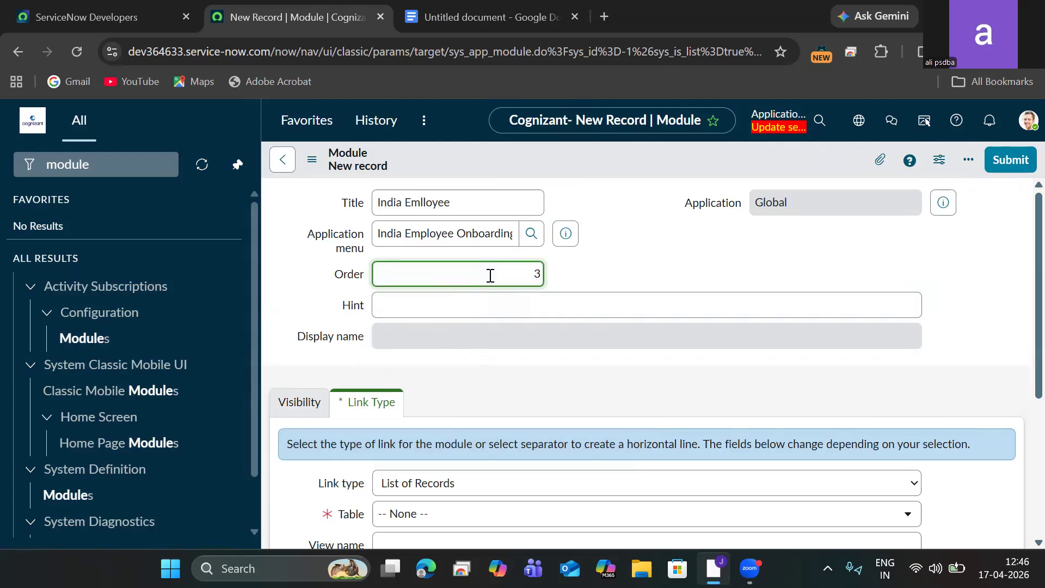
text(00)
click(606, 309)
text(ne)
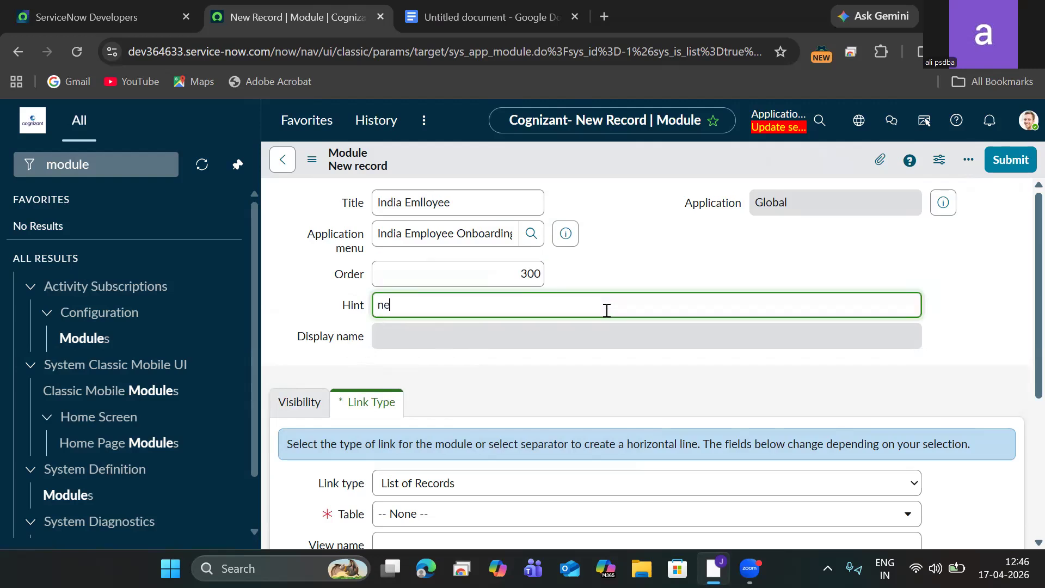
text(xt module)
Step: Choose the India Employee Onboarding [u_india_employee_onboarding] table for the module and save the record, staying on its form
scroll(1021, 349, down, 2)
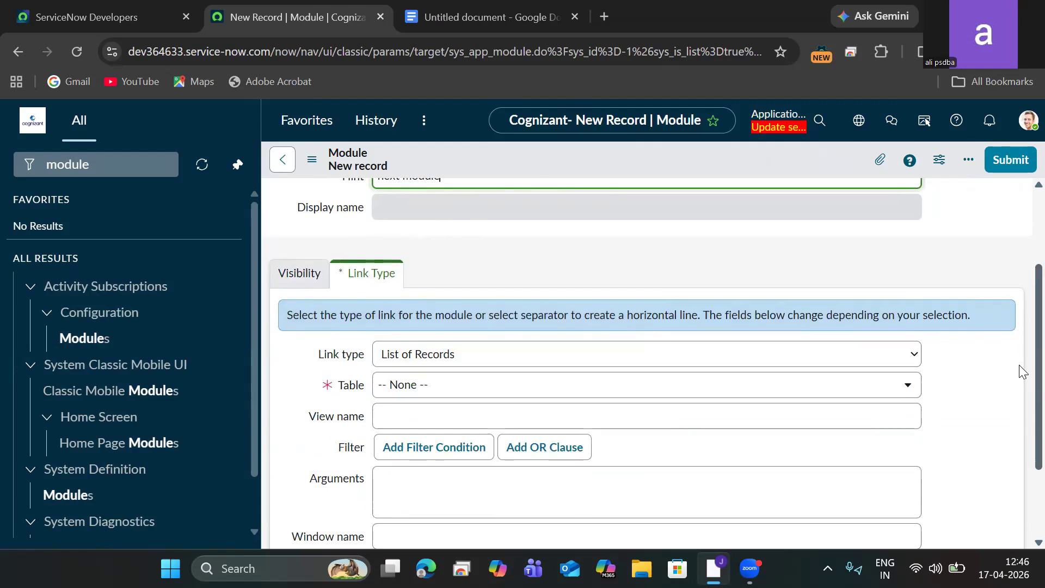
click(632, 383)
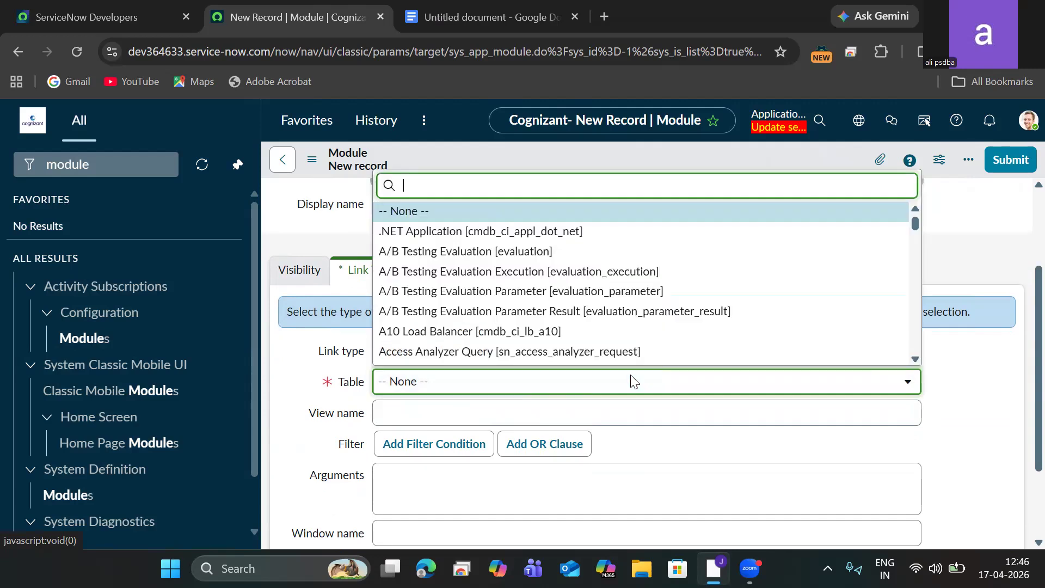
text(india)
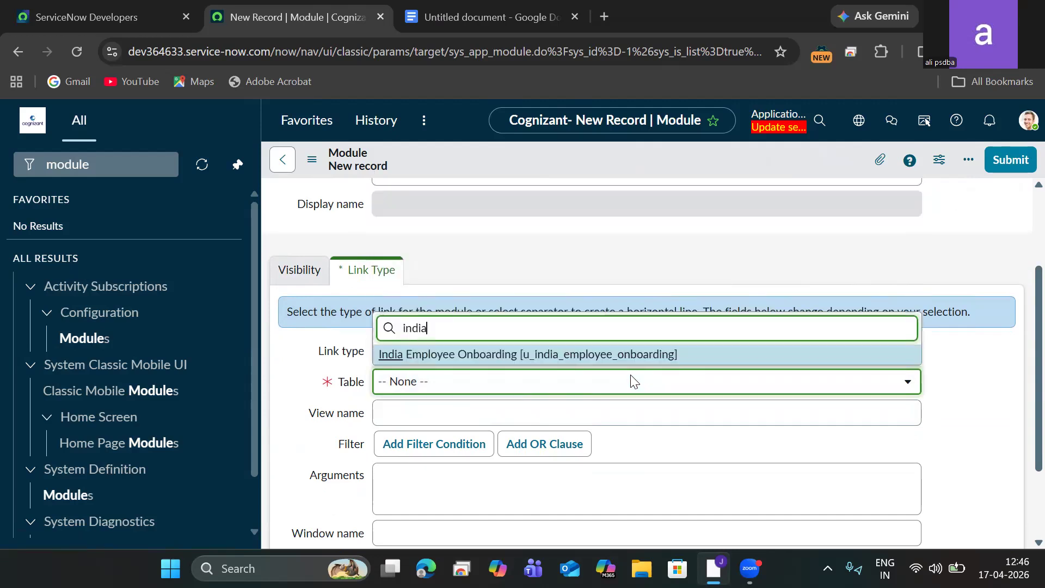
click(530, 355)
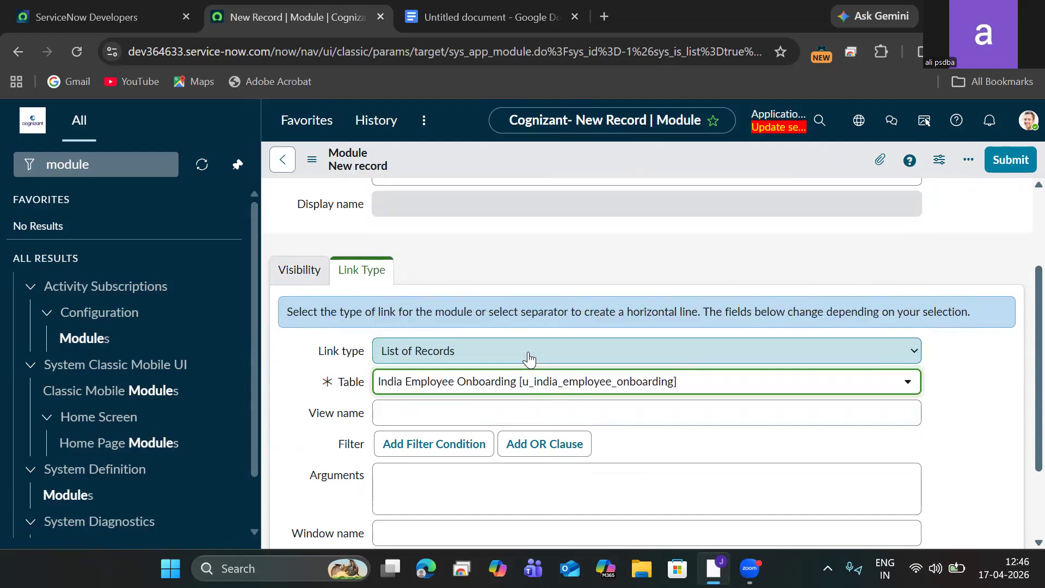
click(312, 159)
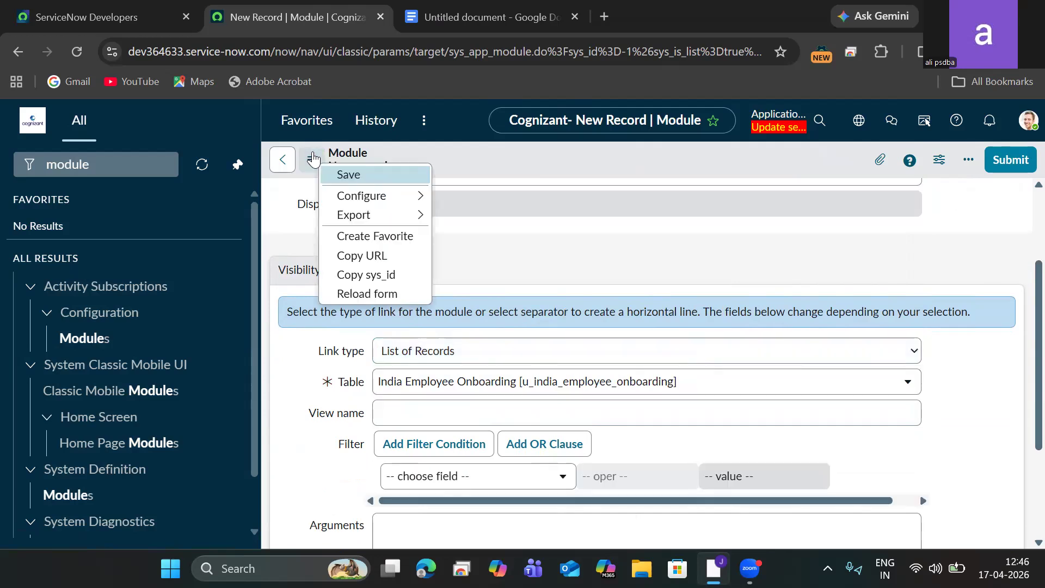
click(341, 174)
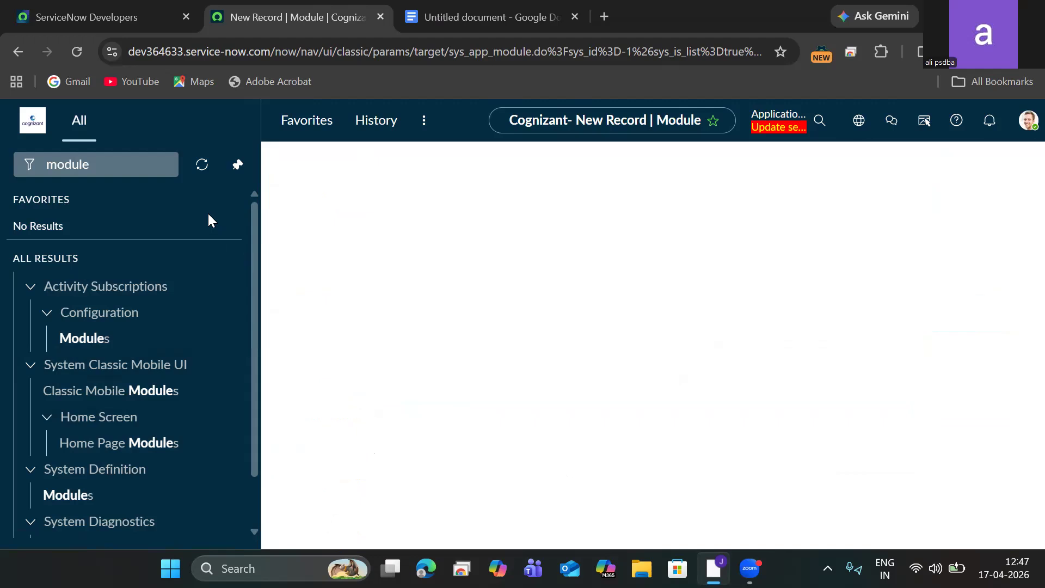
Step: Search the navigator for "india" to check the modules under the India Employee Onboarding menu
click(154, 165)
click(153, 169)
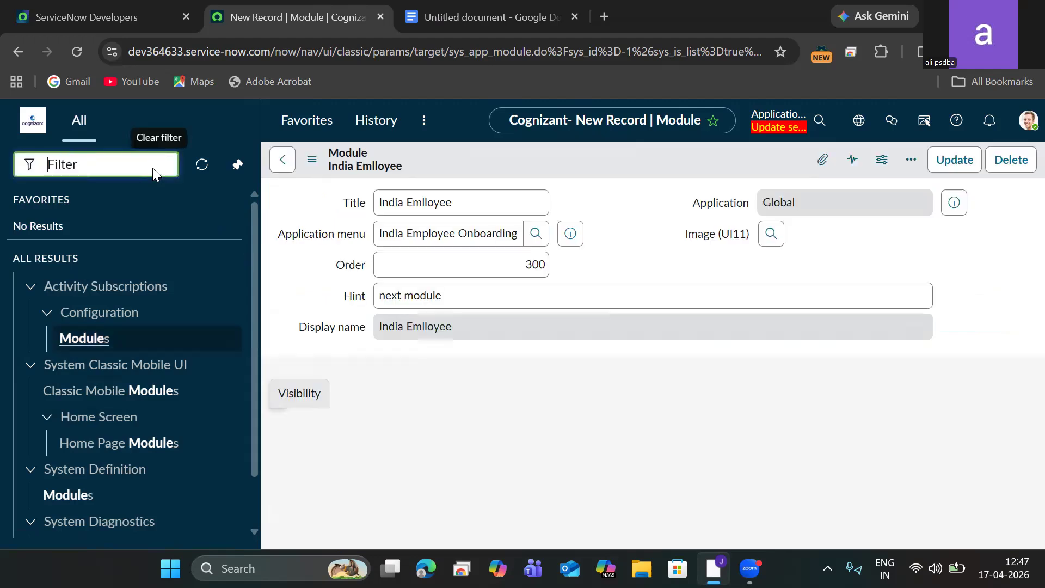
text(india)
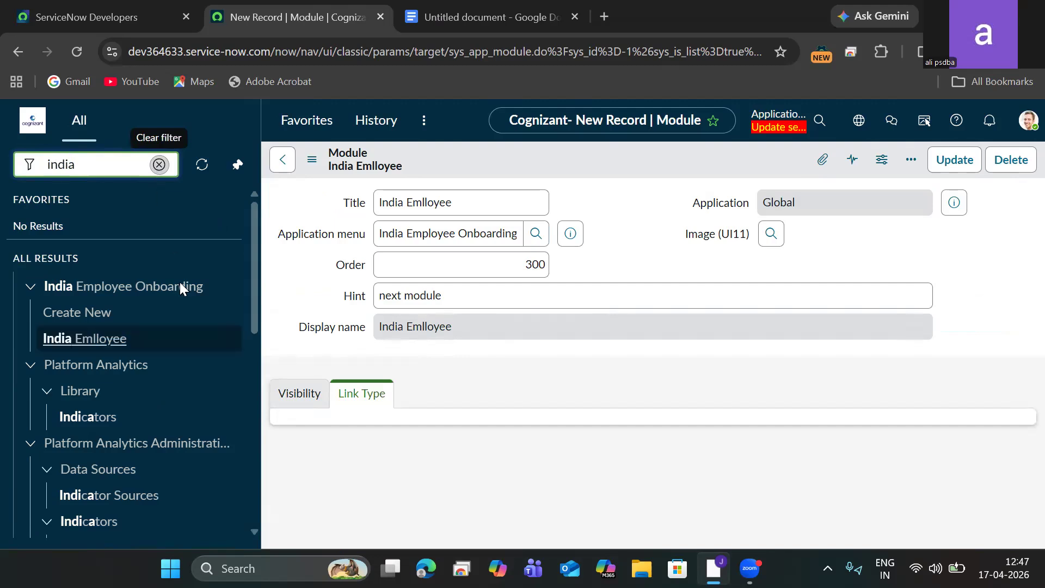
Step: Correct the module's title to "India Employee", update the record and refresh the navigator
click(414, 210)
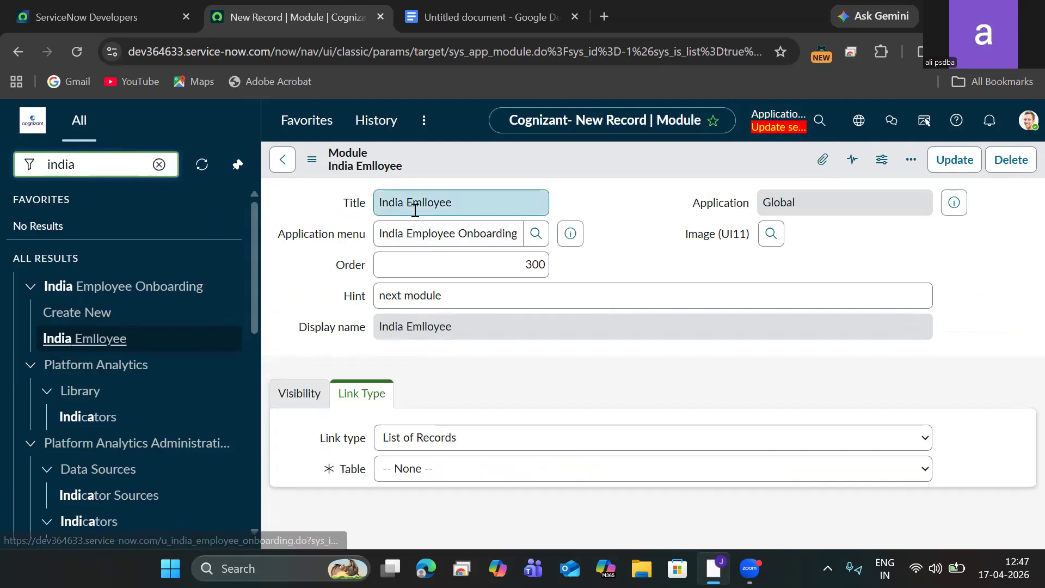
click(427, 203)
key(BackSpace)
text(p)
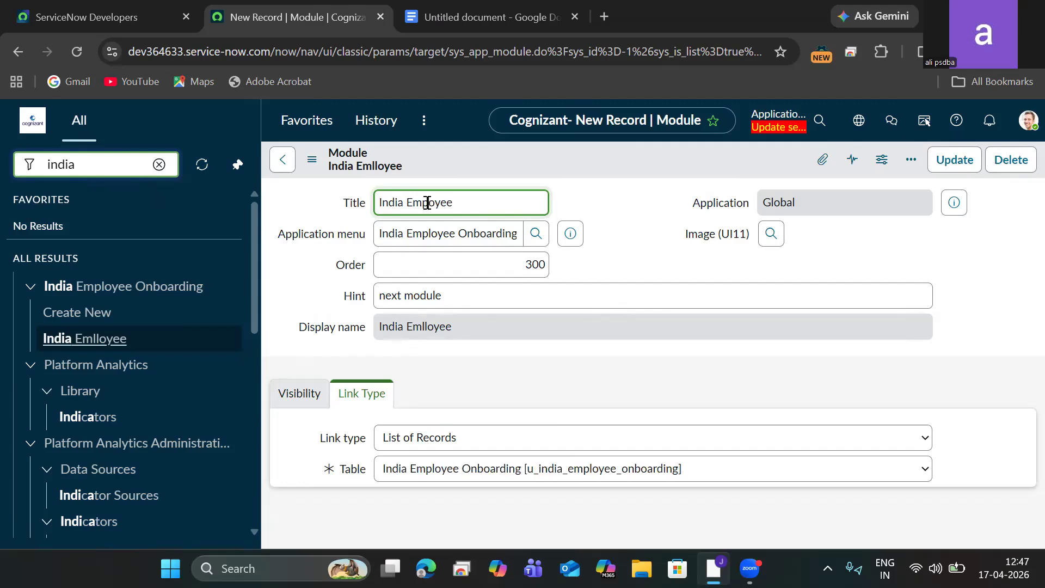
text(l)
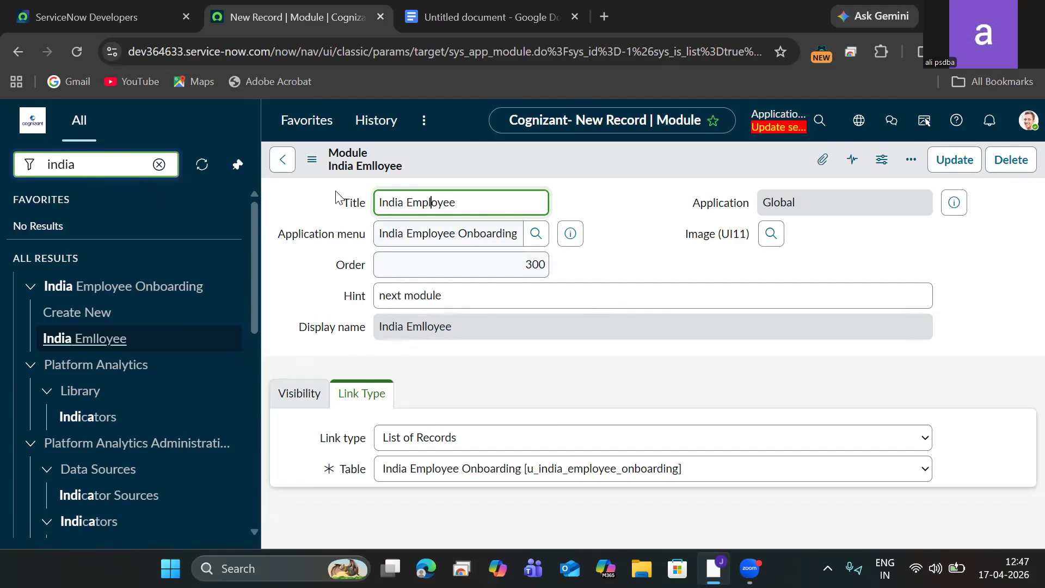
click(312, 160)
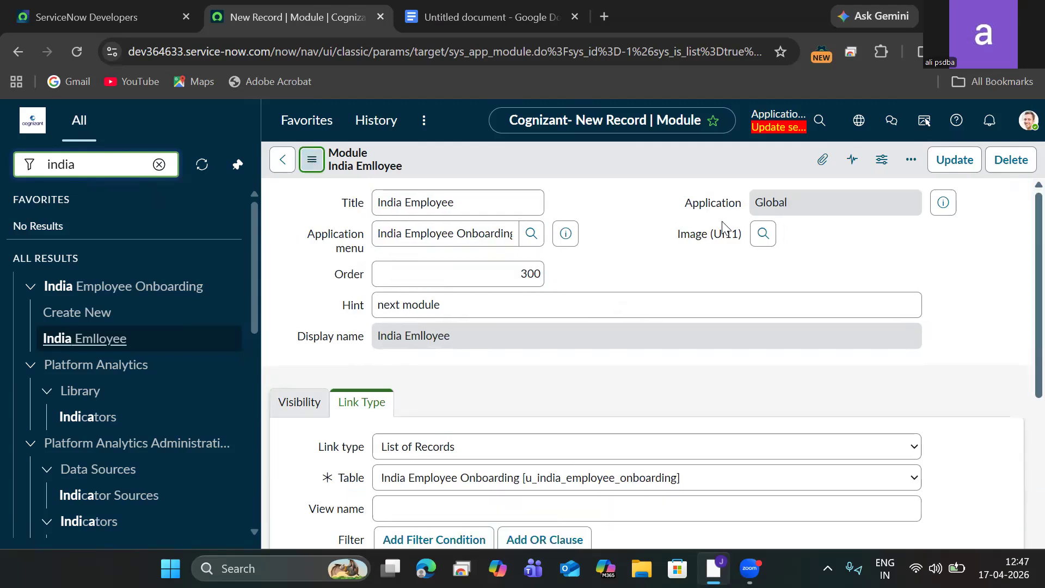
click(950, 161)
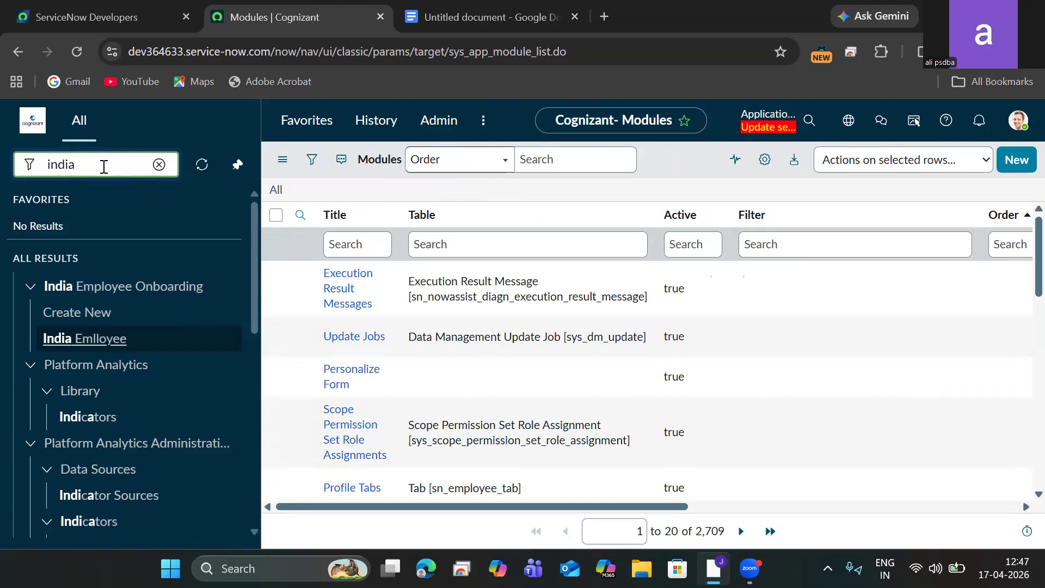
key(Return)
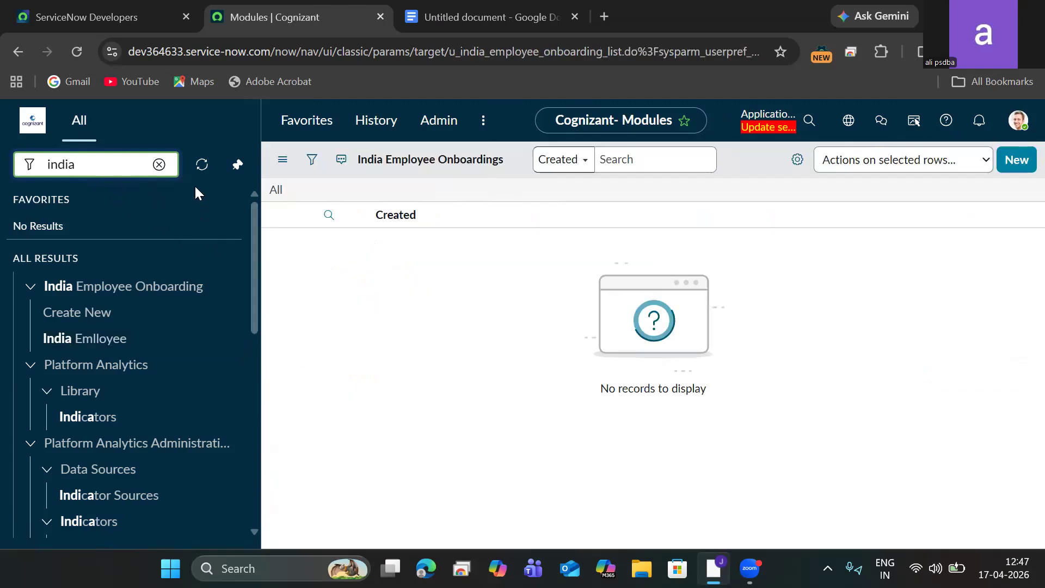
click(201, 168)
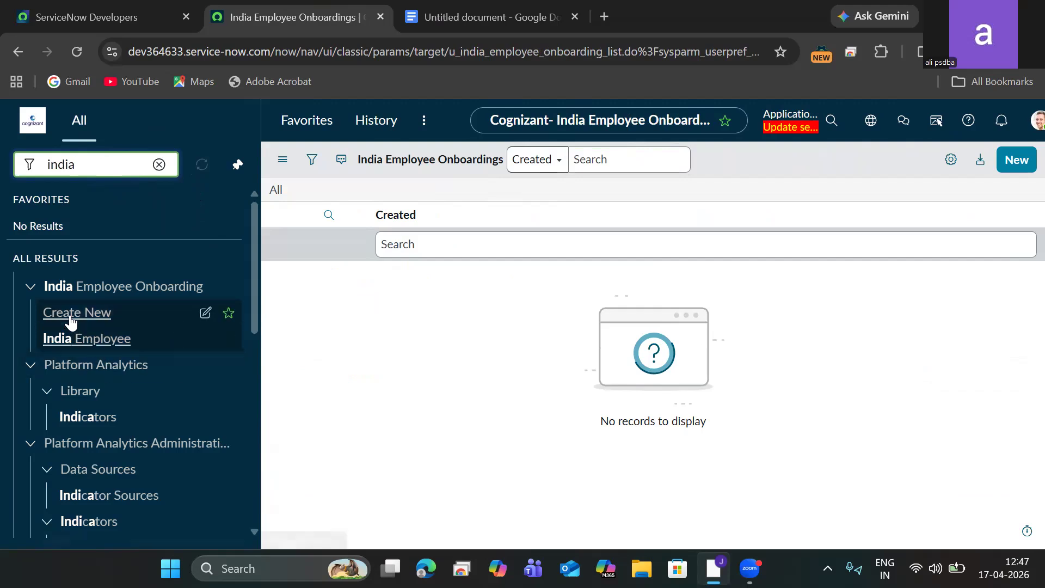
Step: Open the Create New module and the India Employee module in turn to check their form and list
click(57, 311)
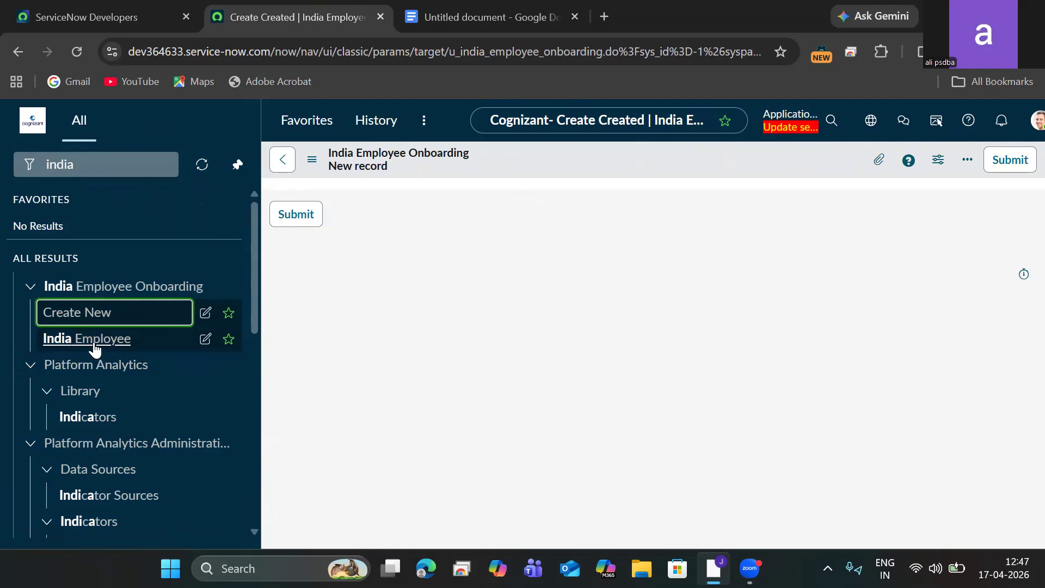
click(91, 338)
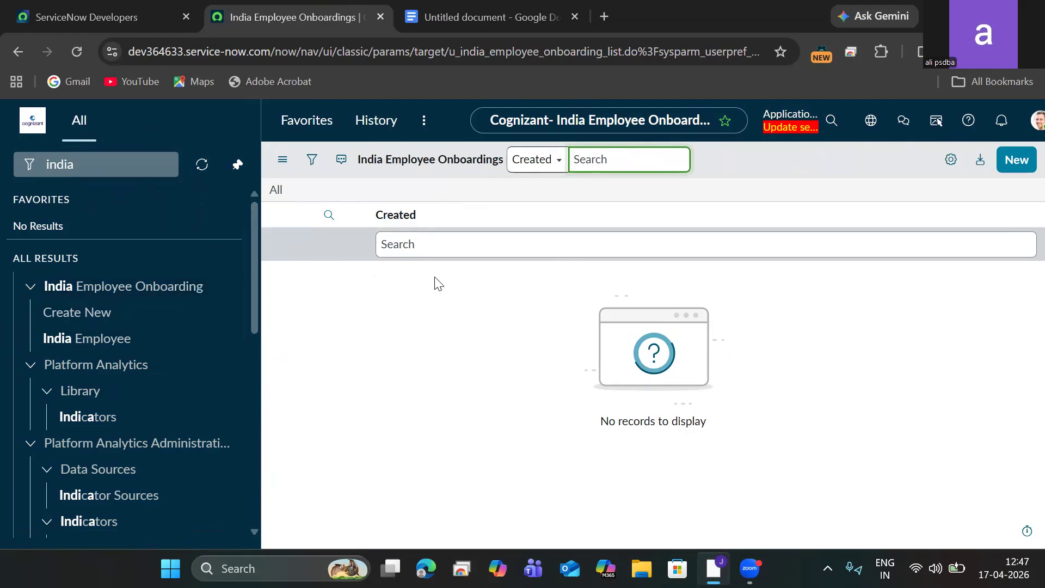
Step: Open the Users table list from the navigator with sys_user.list
click(86, 158)
key(BackSpace)
key(BackSpace)
key(BackSpace)
key(BackSpace)
key(BackSpace)
text(User)
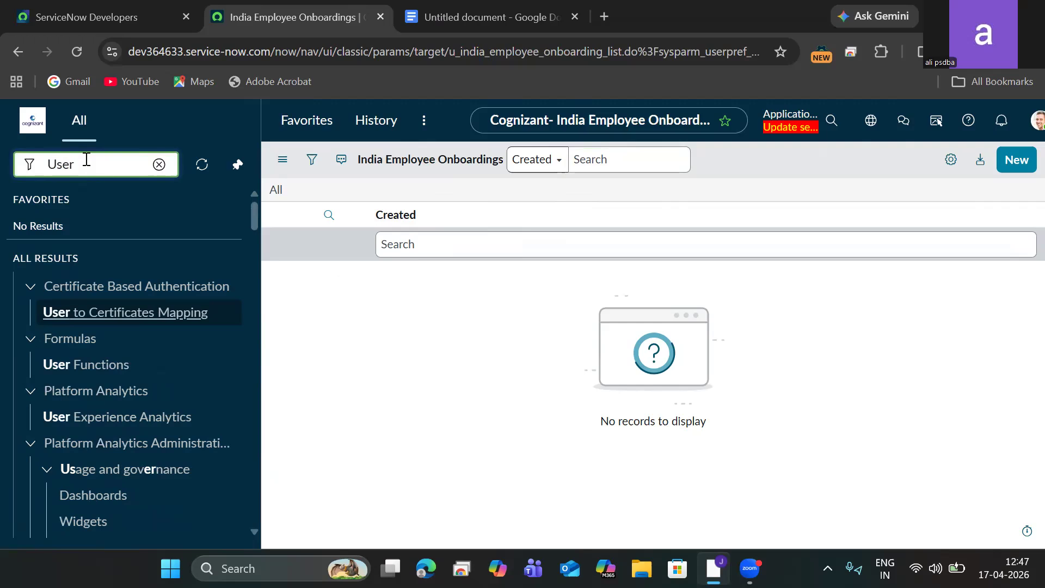
key(BackSpace)
key(BackSpace)
key(BackSpace)
text(sys)
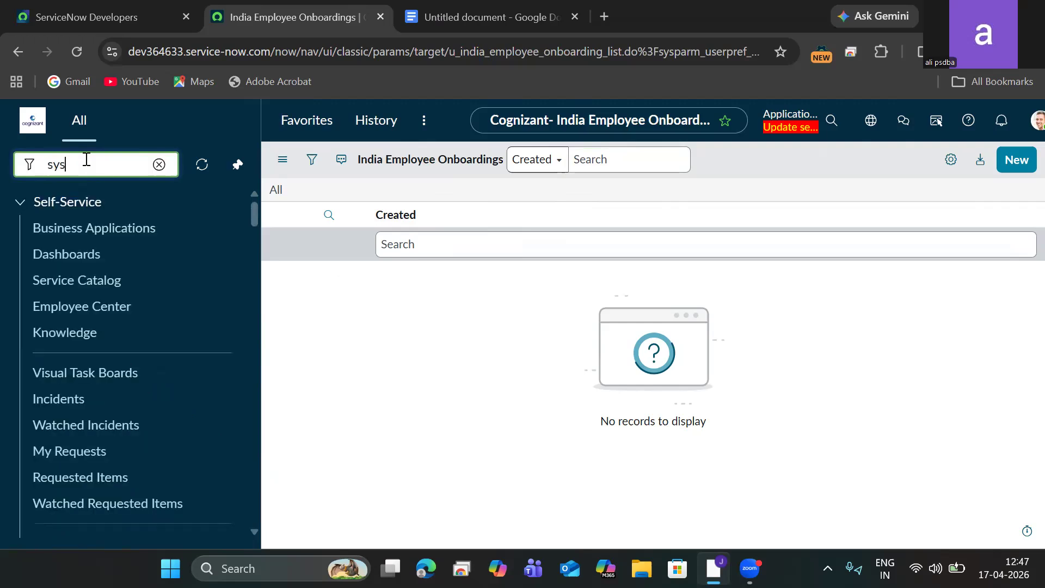
text(_)
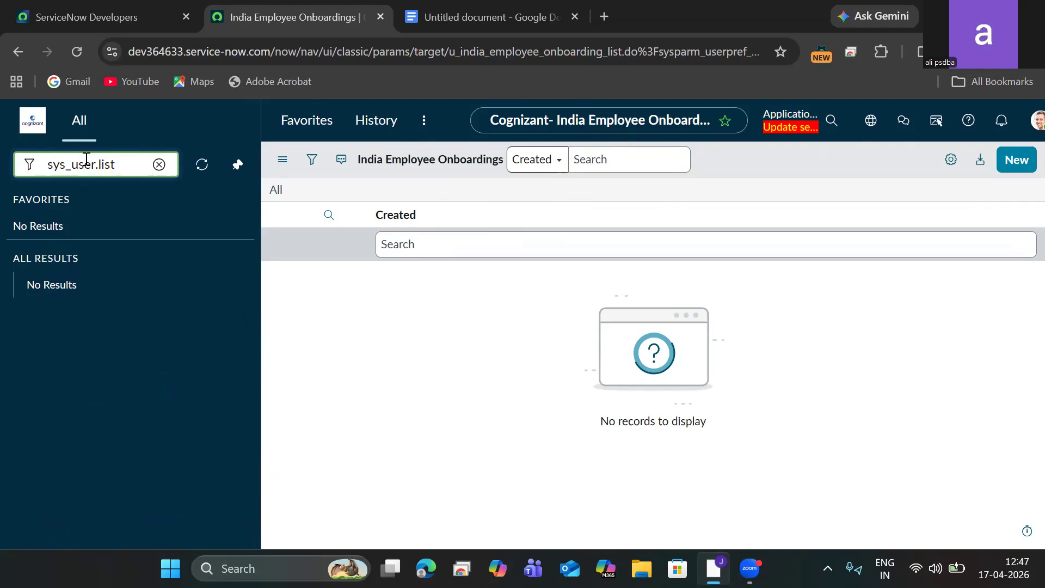
text(user.list)
key(Return)
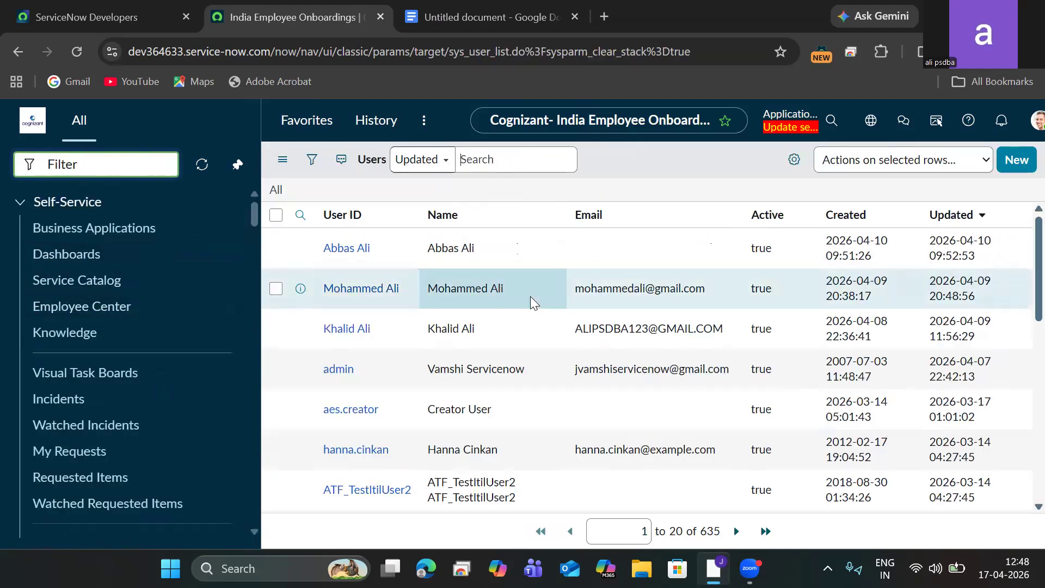
Step: Try to find the test user by filtering the User ID column by full name, and clear that filter text
click(383, 239)
text(abel tu)
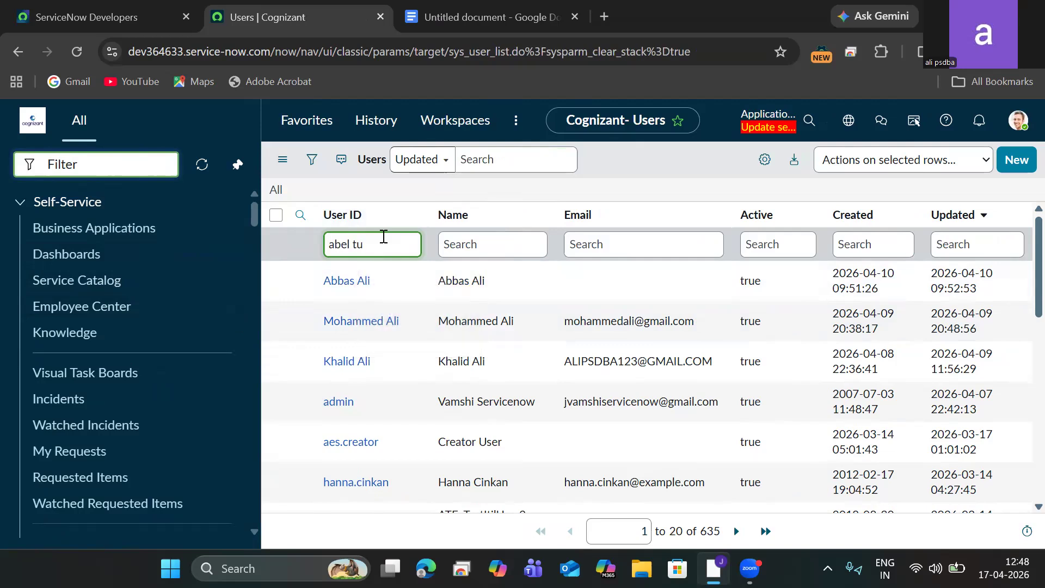
key(Return)
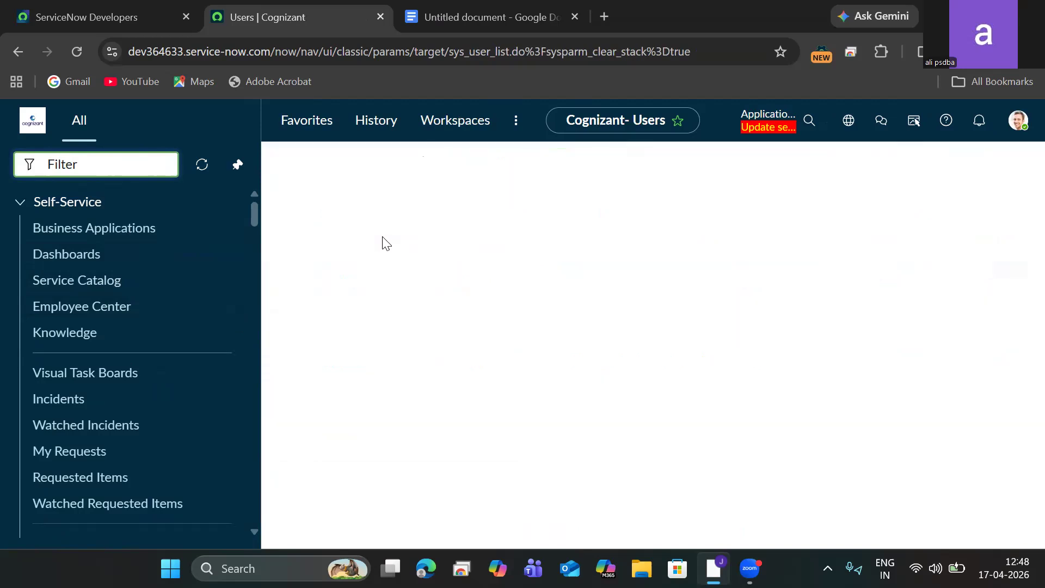
click(436, 241)
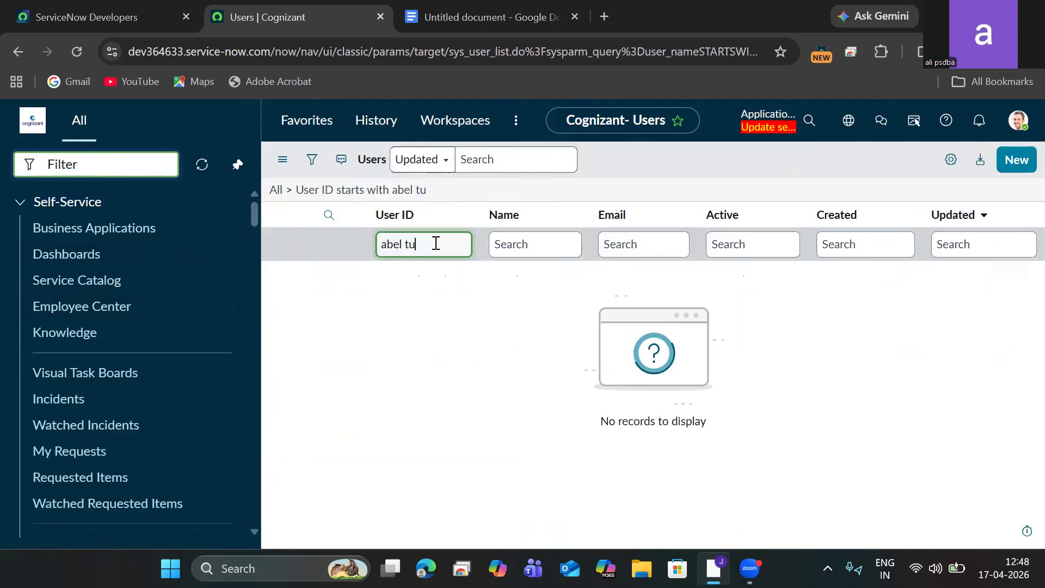
text(tor)
key(Return)
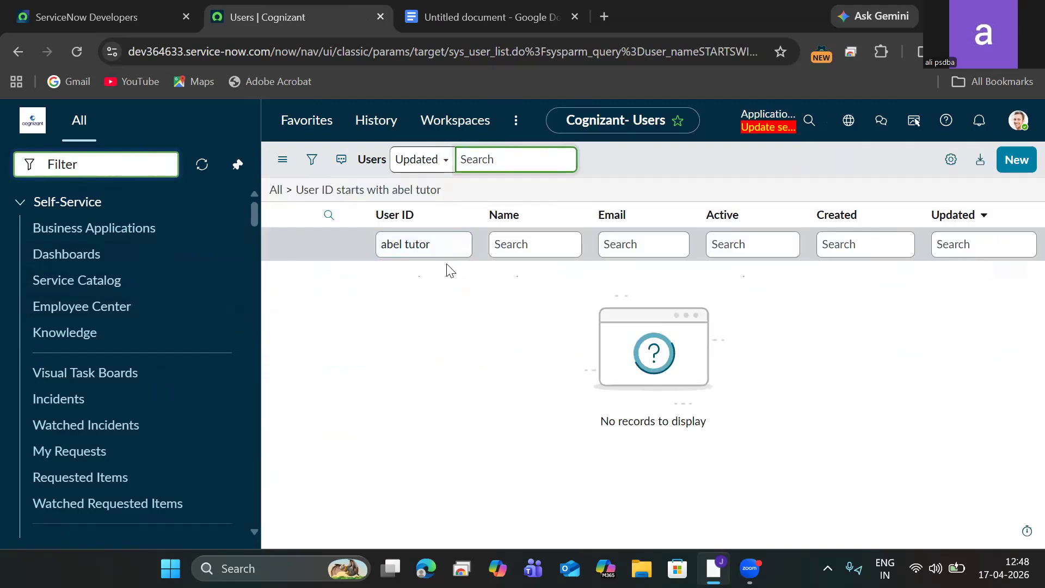
drag(433, 244, 380, 239)
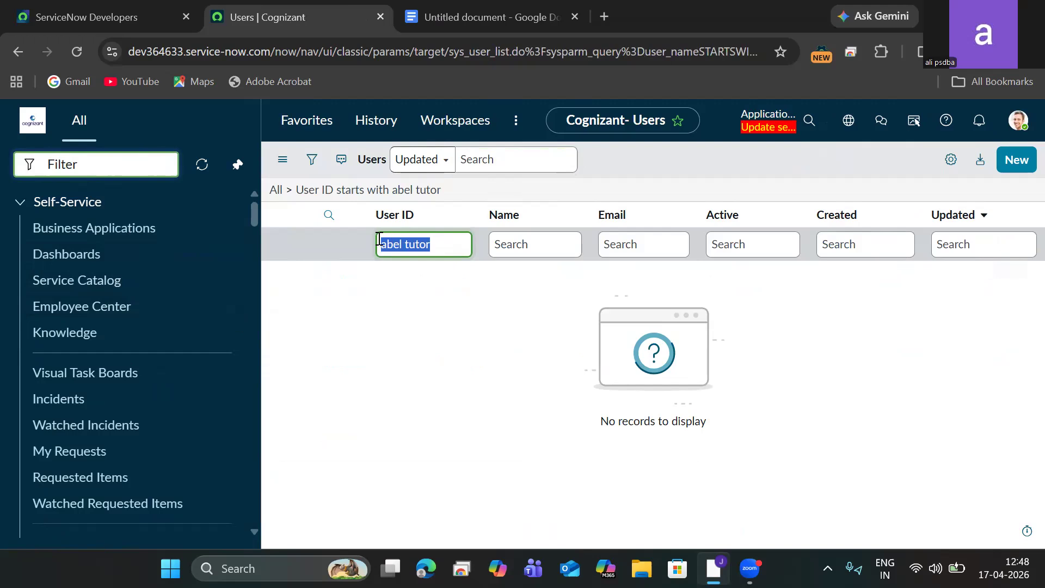
key(BackSpace)
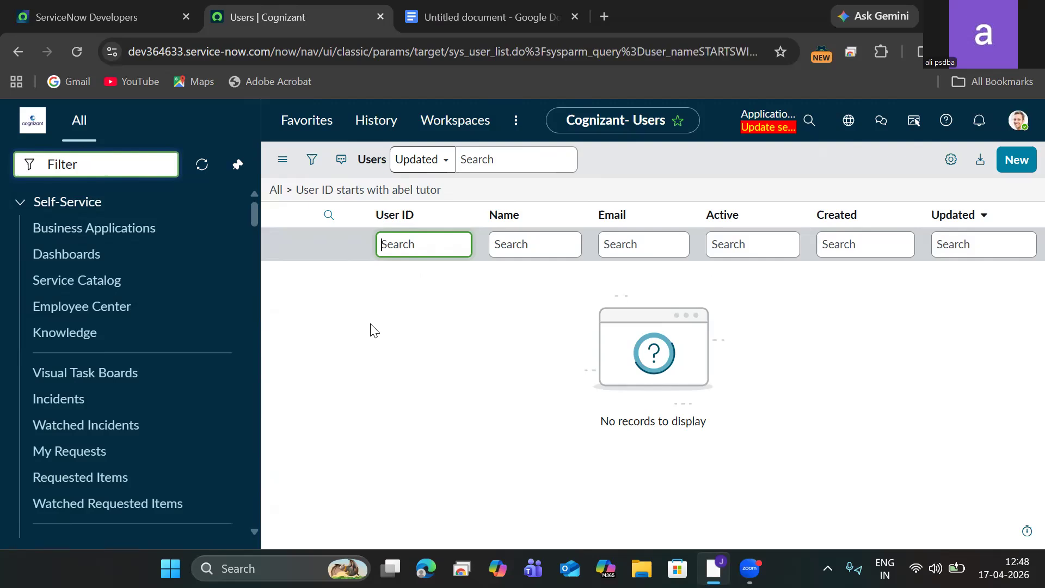
Step: Try to find the test user by name in the Name column, first as a starts-with filter and with a * wildcard
click(545, 243)
text(abel t)
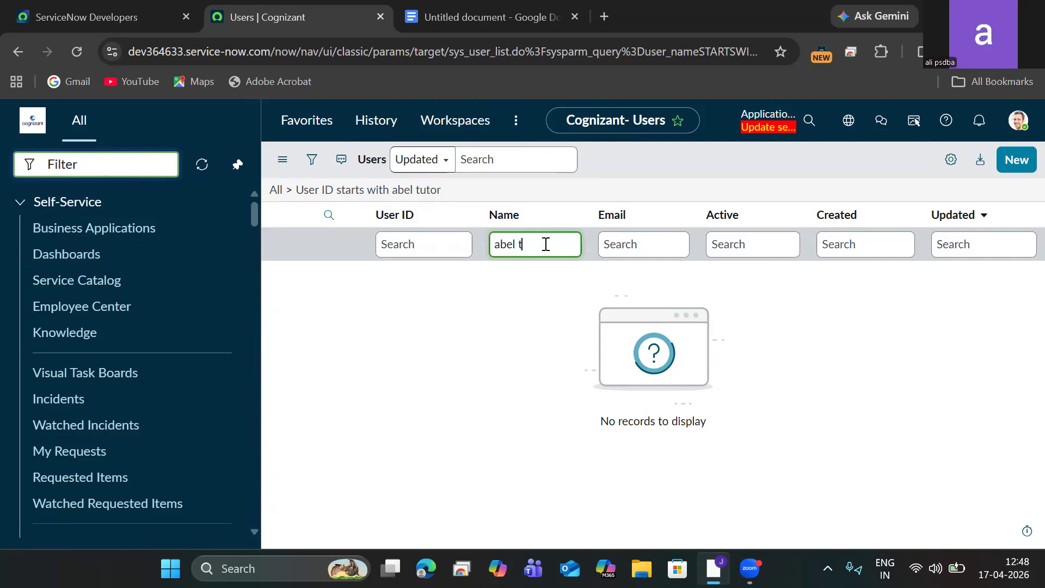
key(Return)
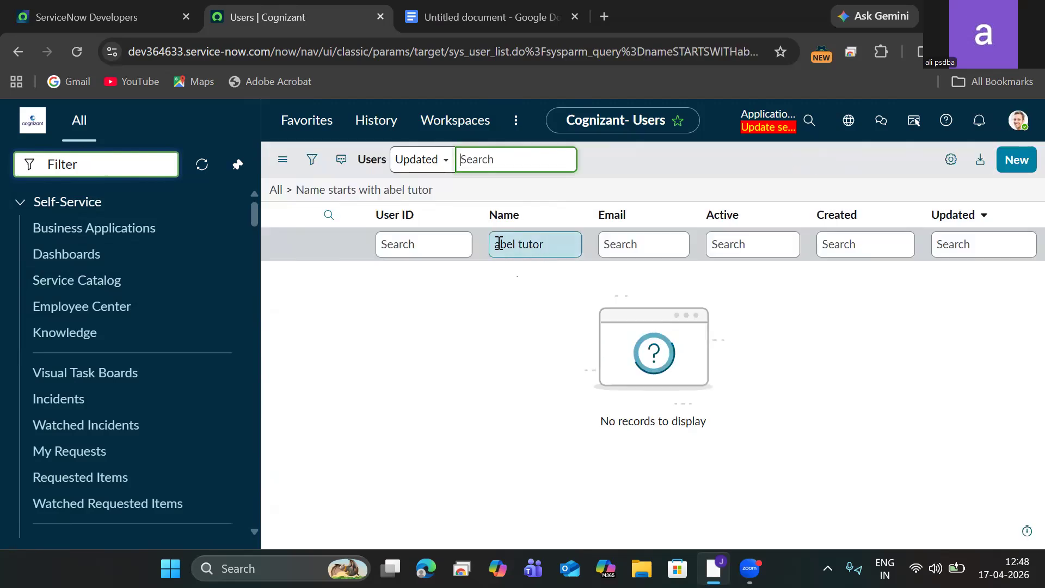
click(499, 244)
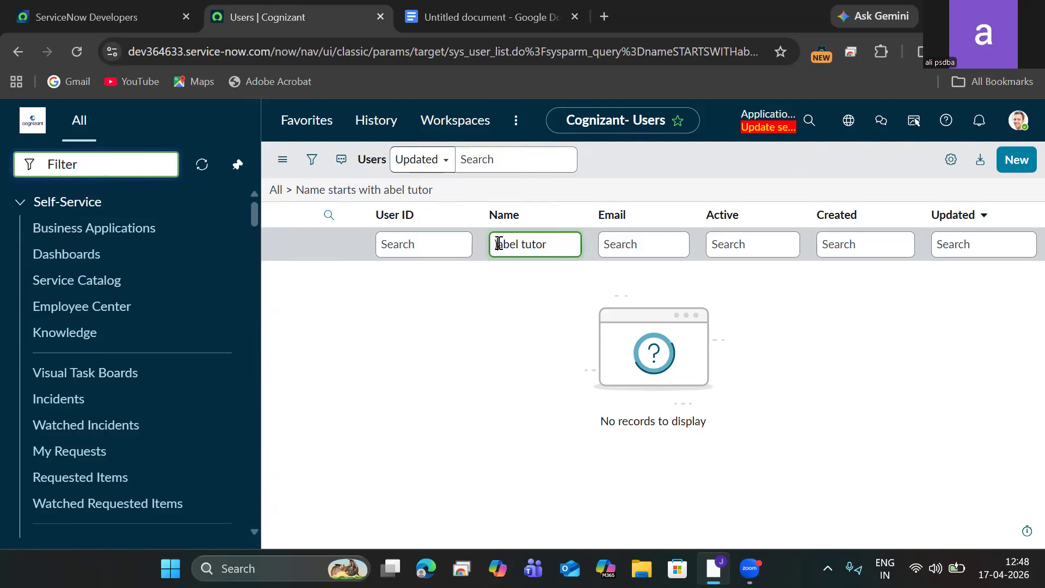
key(BackSpace)
key(BackSpace)
text(*)
key(Return)
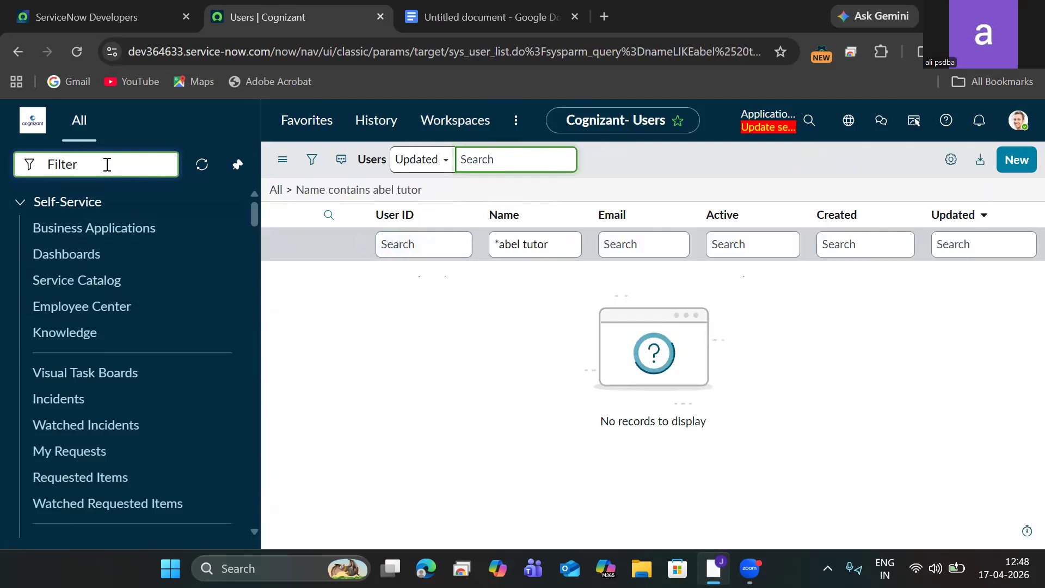
Step: Search the navigator for "users" and open the Users list under System Security's Users and Groups
click(1014, 128)
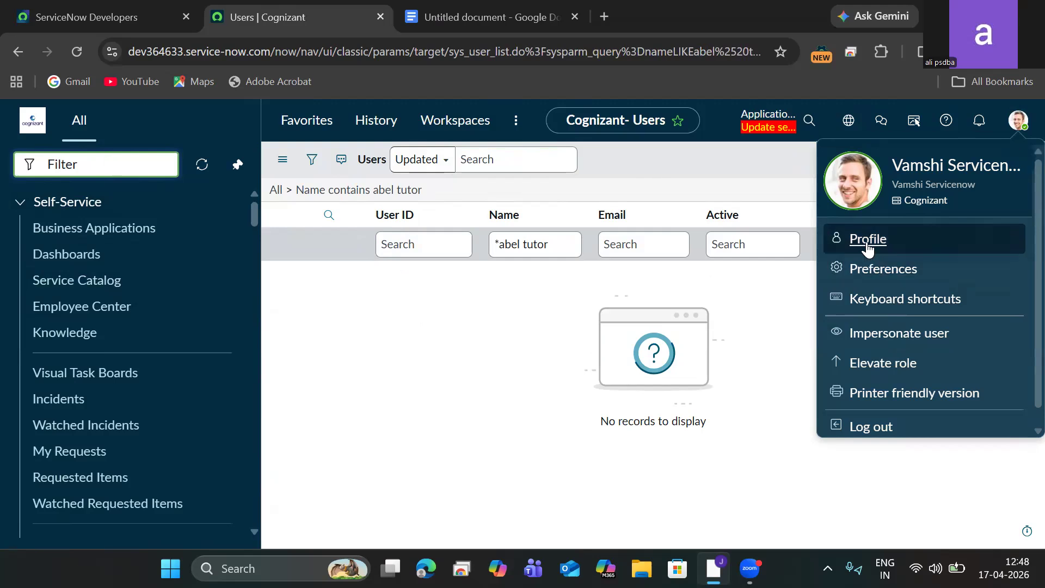
click(90, 161)
text(use)
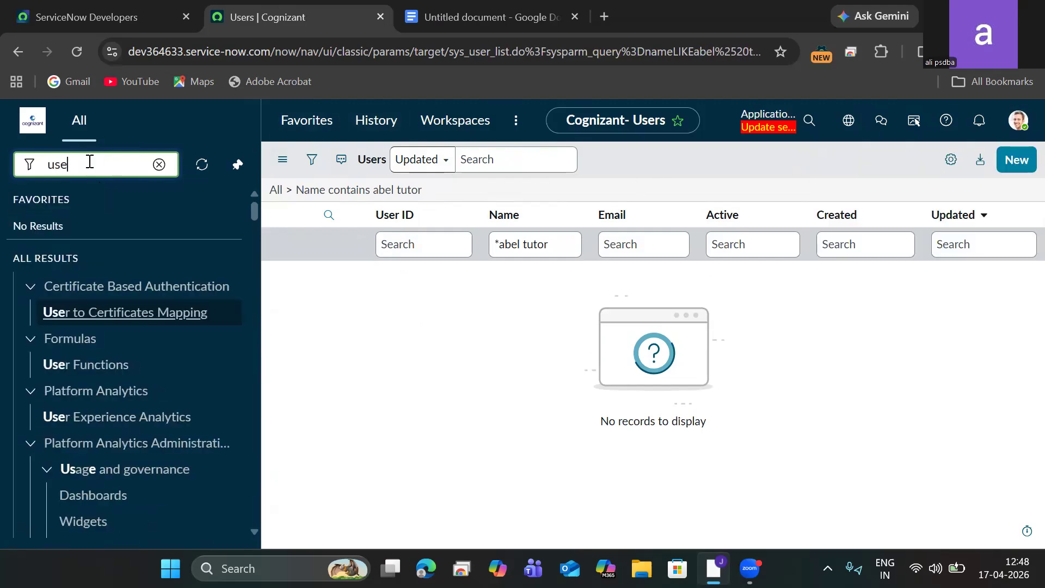
text(rs)
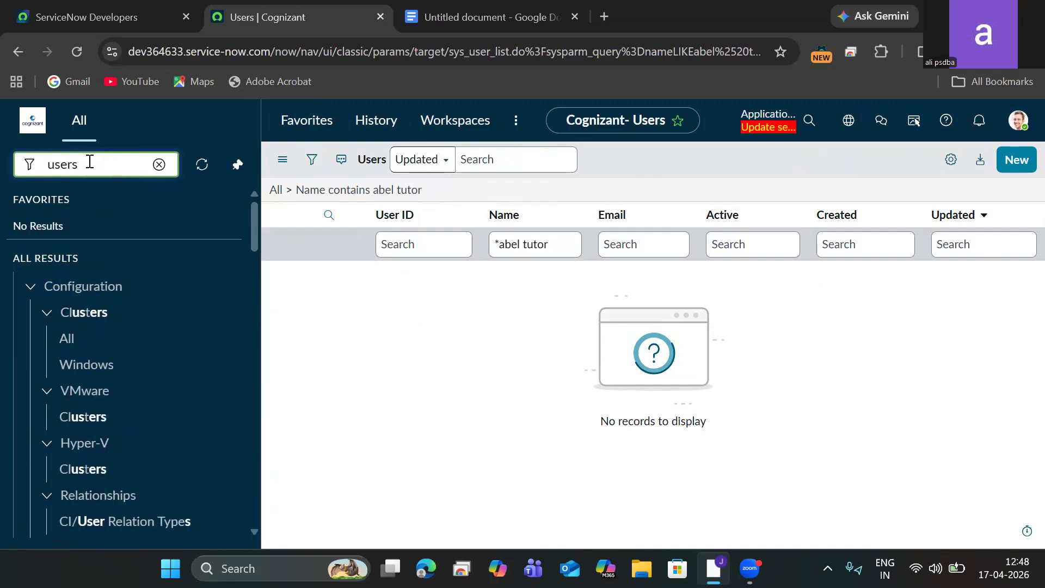
drag(251, 215, 252, 279)
click(79, 294)
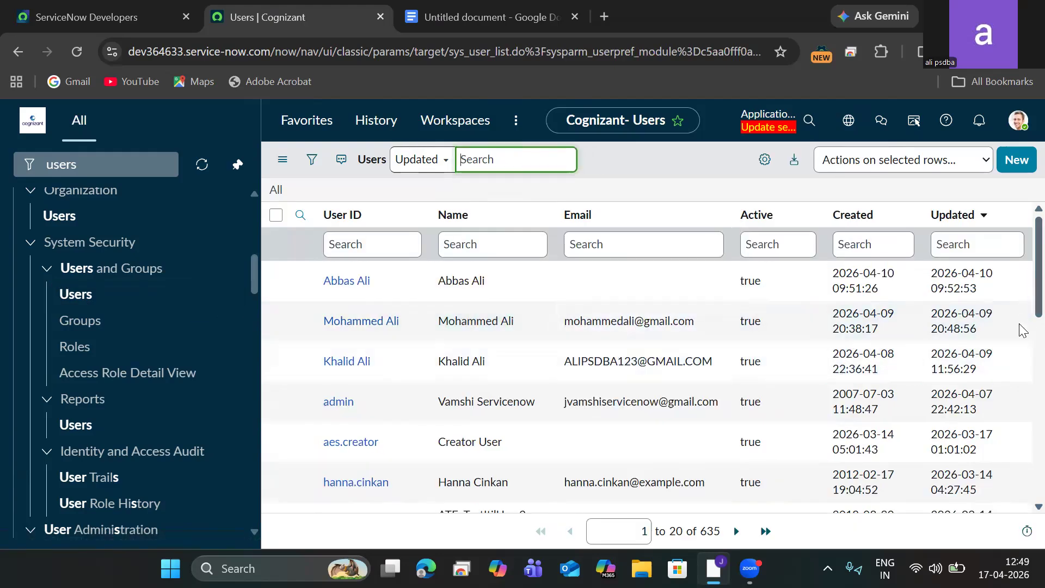
Step: Filter the User ID column by the test user's first name and open the matching user record
scroll(1020, 337, down, 10)
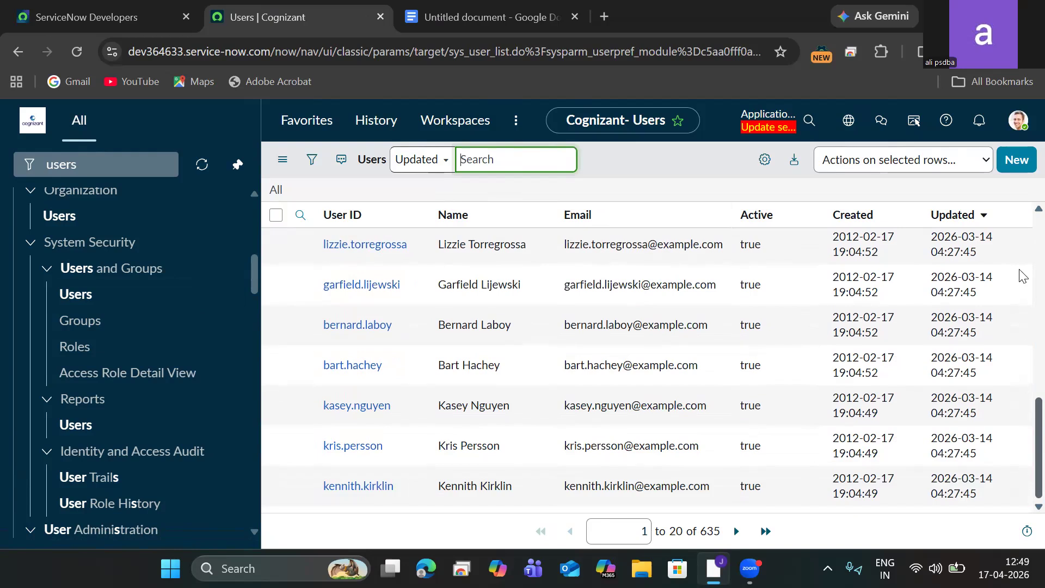
scroll(1021, 262, up, 10)
click(391, 246)
text(abel)
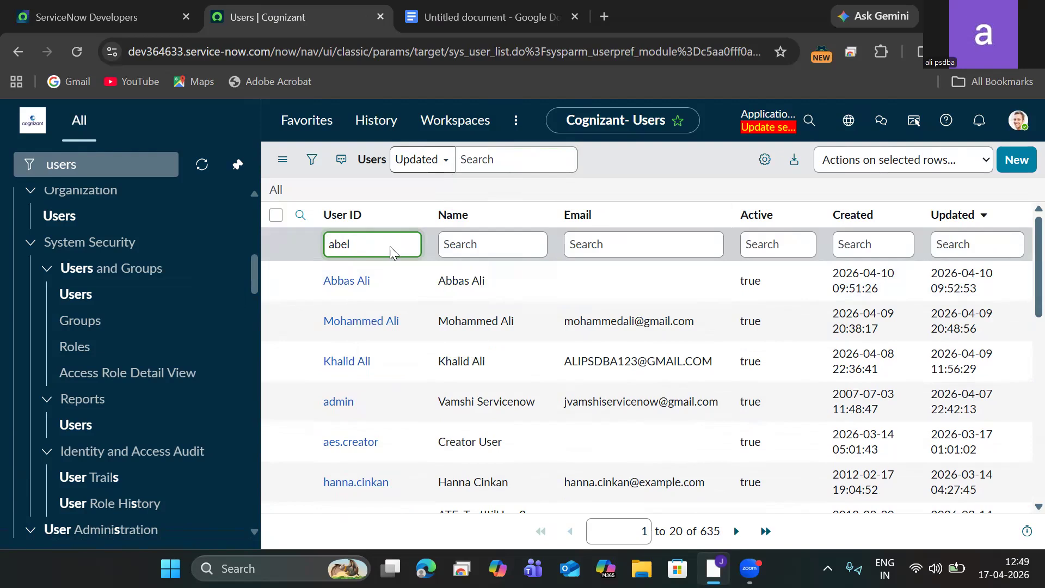
key(Return)
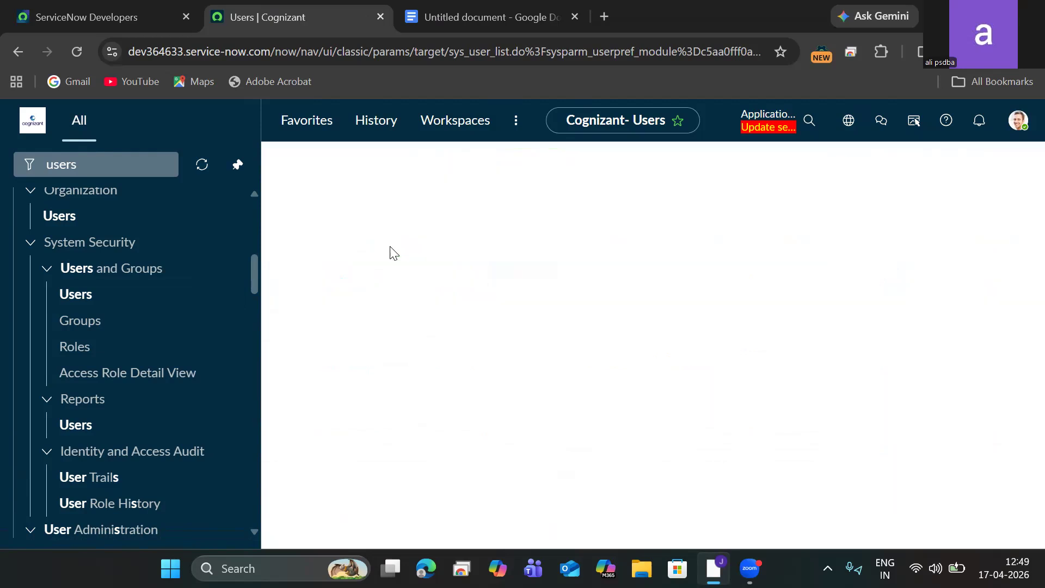
click(349, 282)
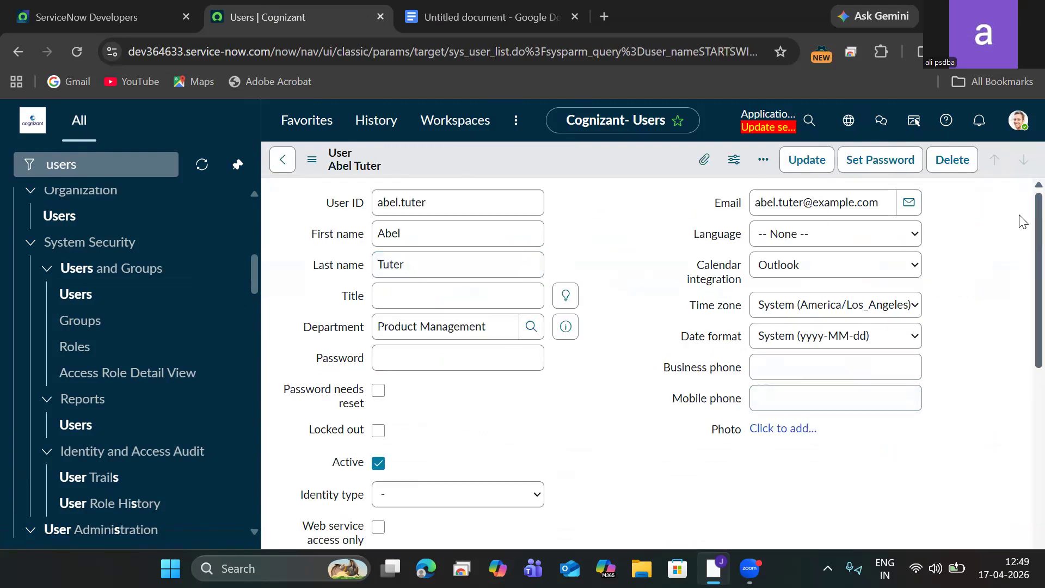
Step: Add the u_uk_employee_onboarding_user role to the user's Roles list and save the change
scroll(1019, 400, down, 10)
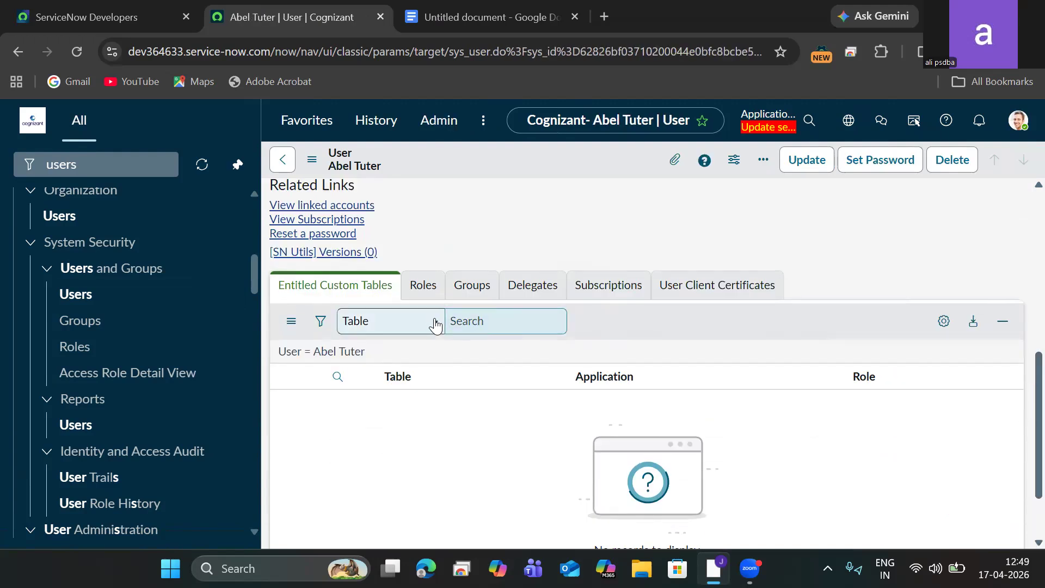
click(423, 284)
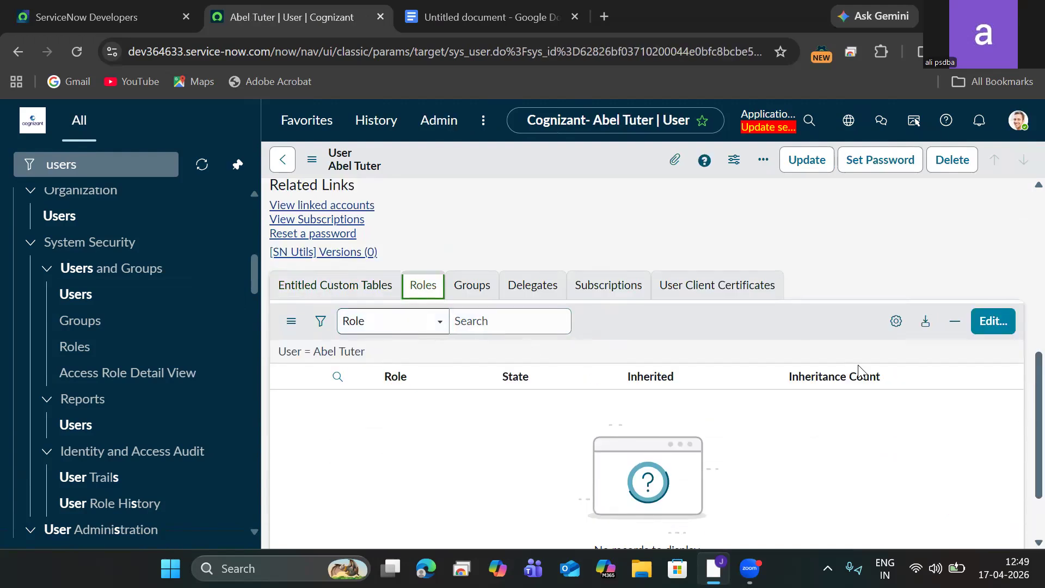
click(998, 330)
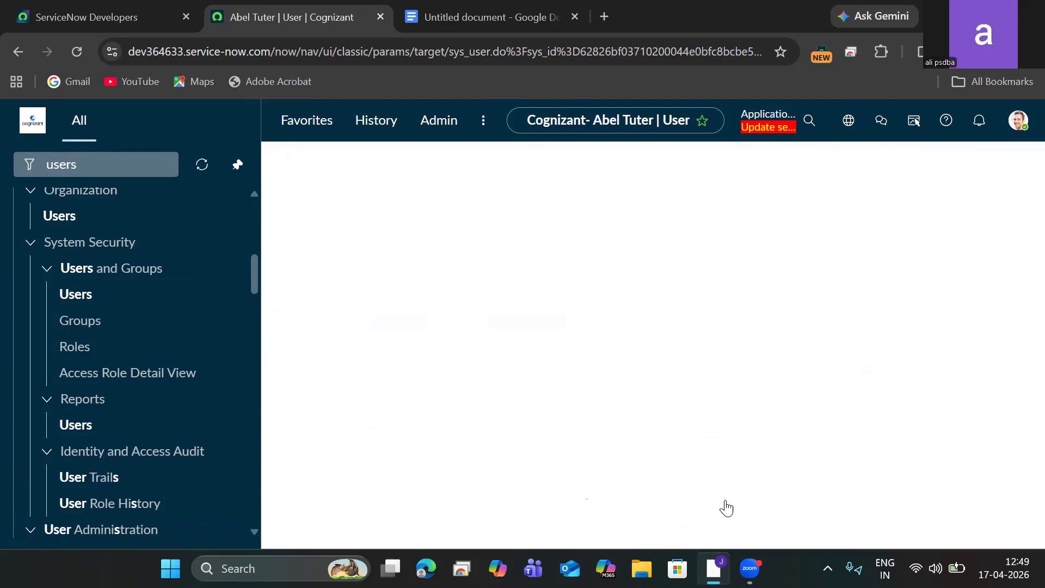
click(531, 351)
text(uk)
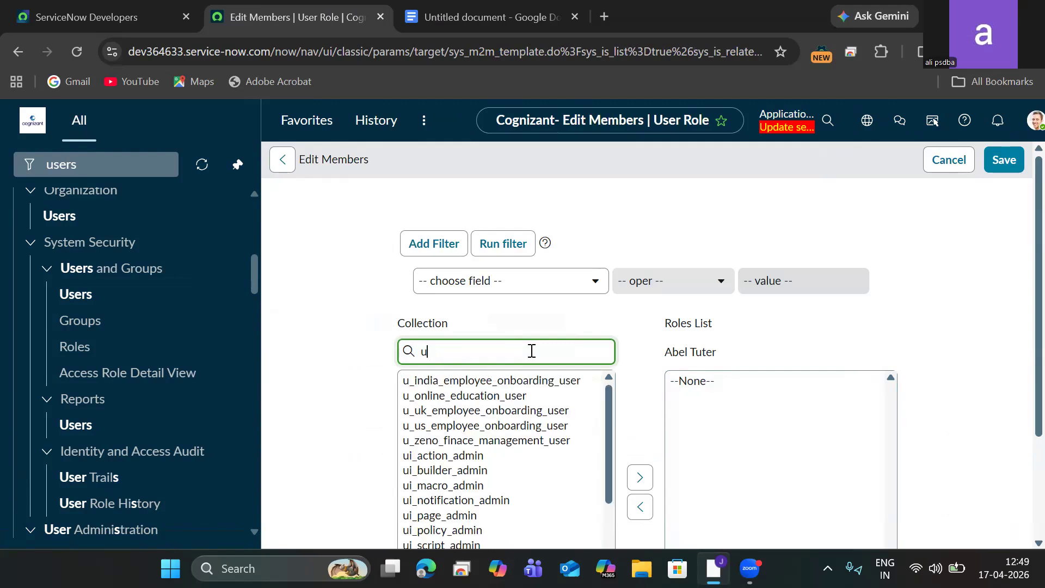
click(534, 412)
scroll(620, 430, down, 1)
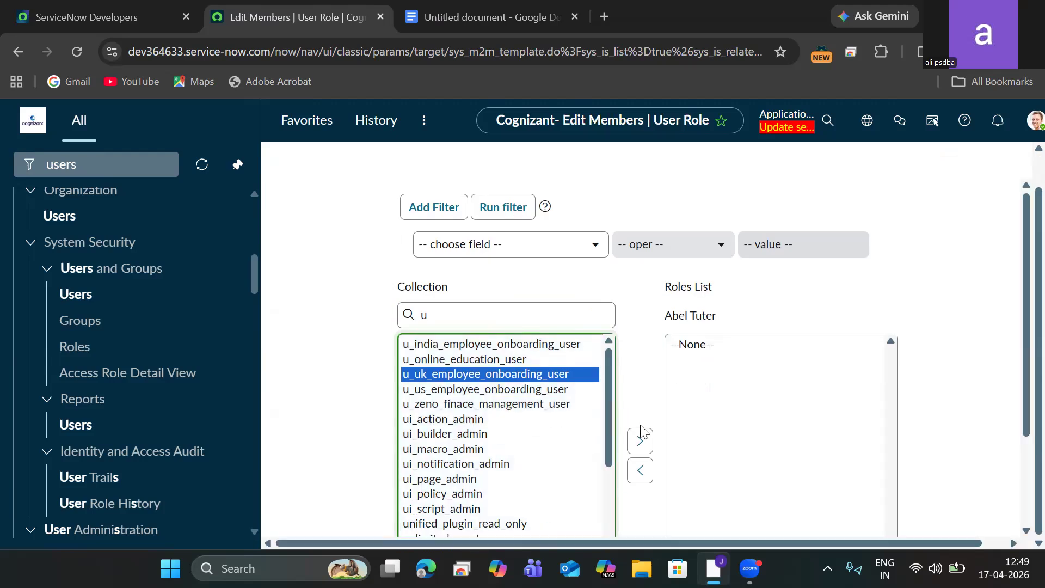
click(643, 445)
scroll(798, 401, down, 1)
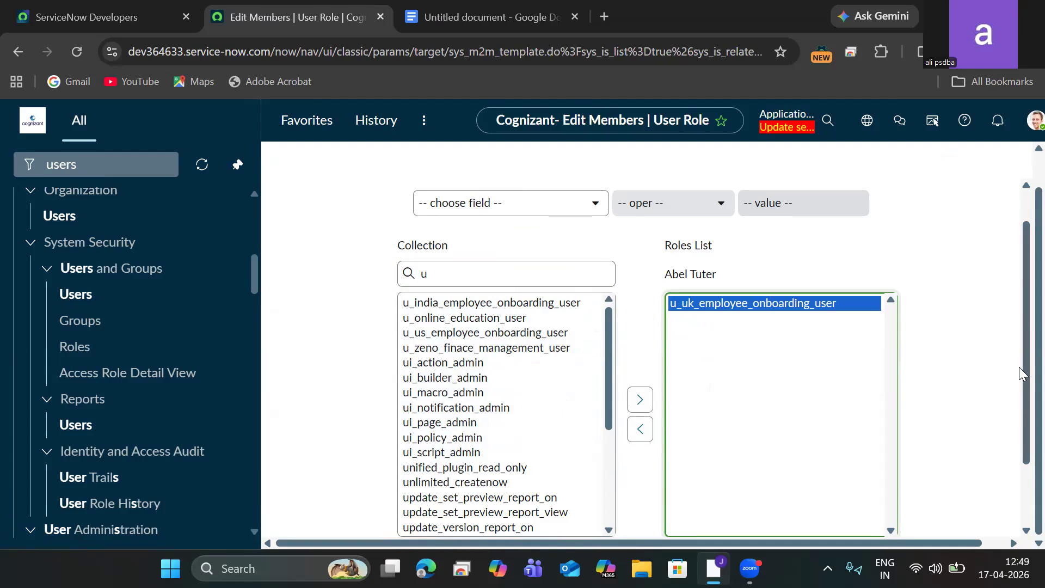
scroll(1023, 360, down, 2)
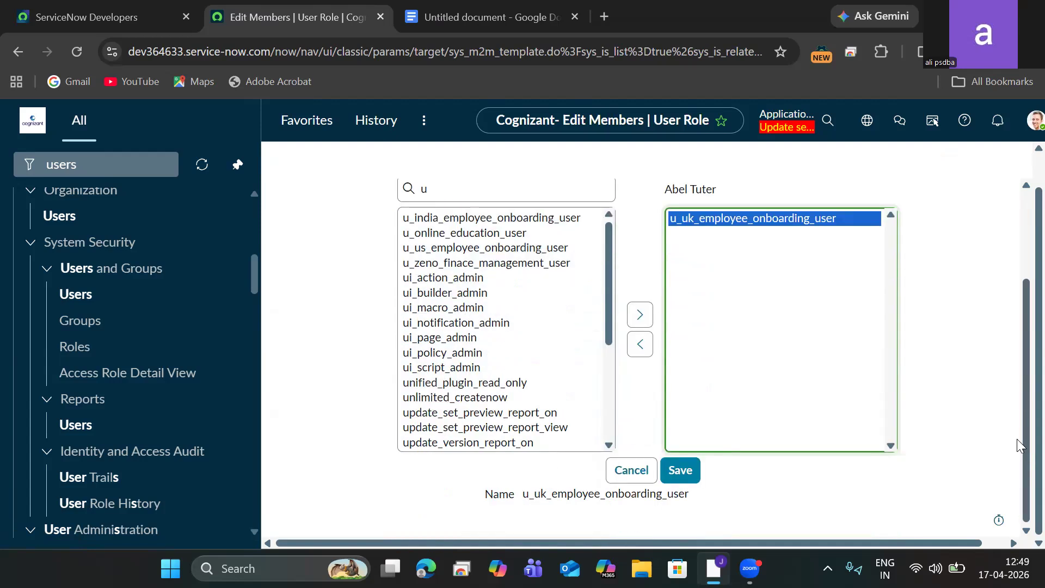
click(693, 467)
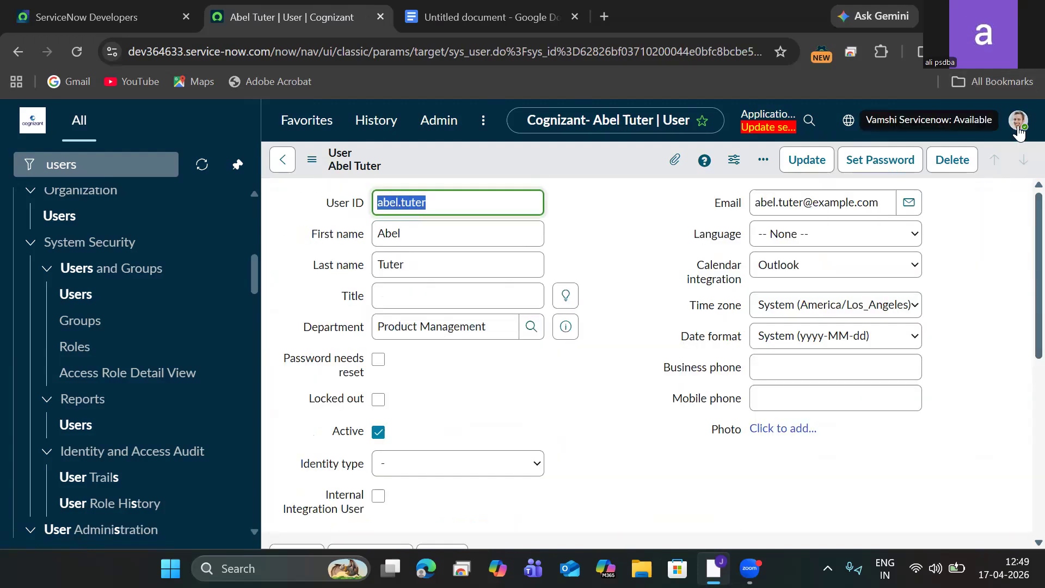
Step: Impersonate the test user who received the UK onboarding role, choosing the account from the recent impersonations
click(1018, 124)
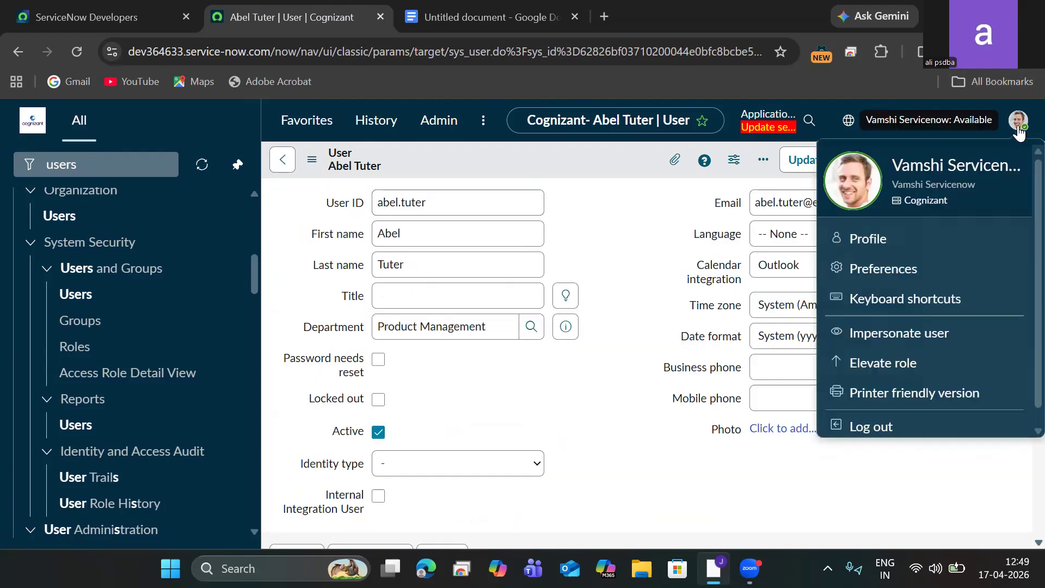
click(883, 333)
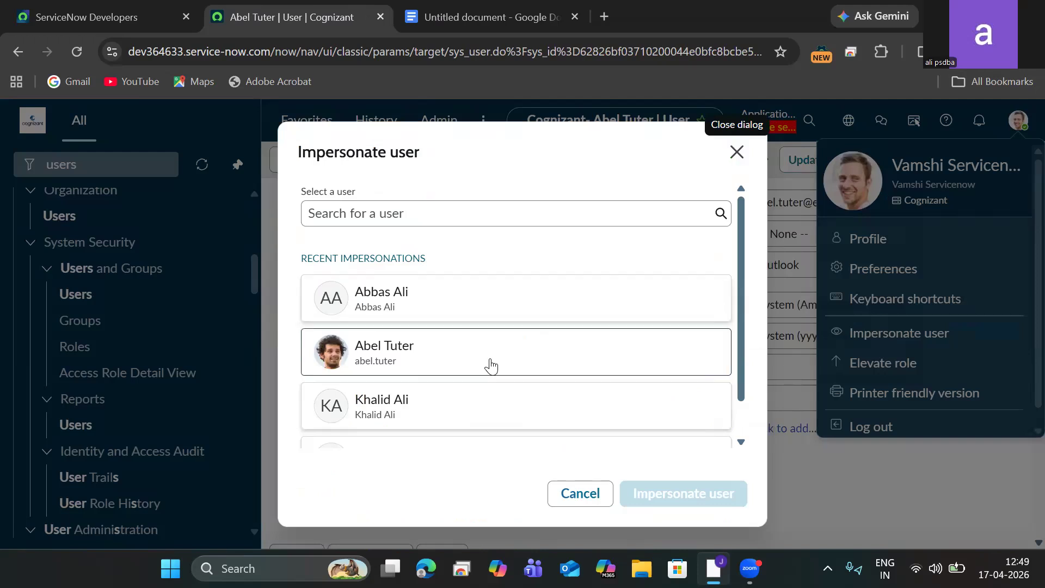
click(489, 365)
click(664, 493)
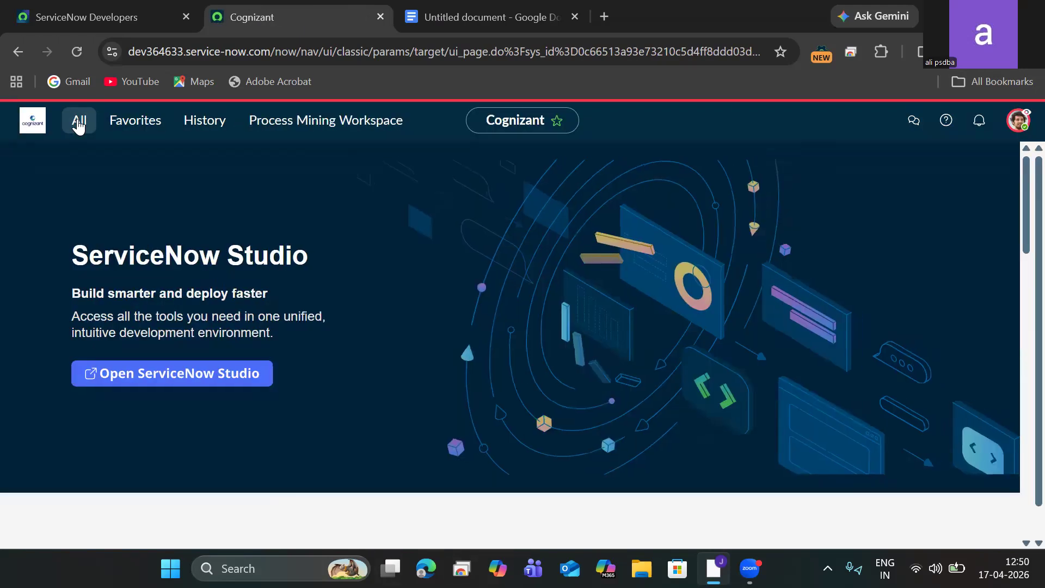
Step: Search the navigator for "uk" as the impersonated user and open the UK Employee Onboardings list
click(79, 123)
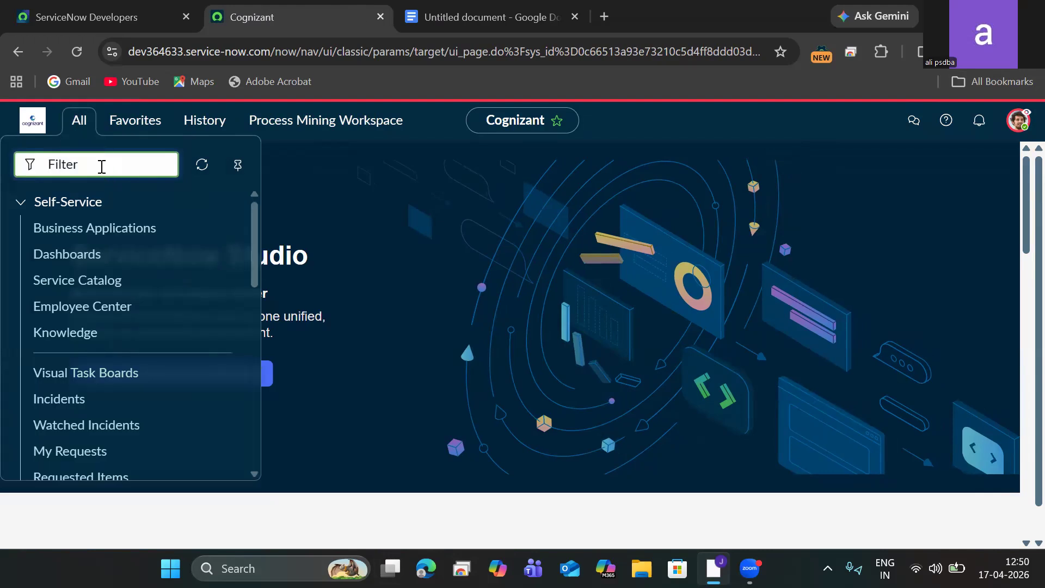
text(uk)
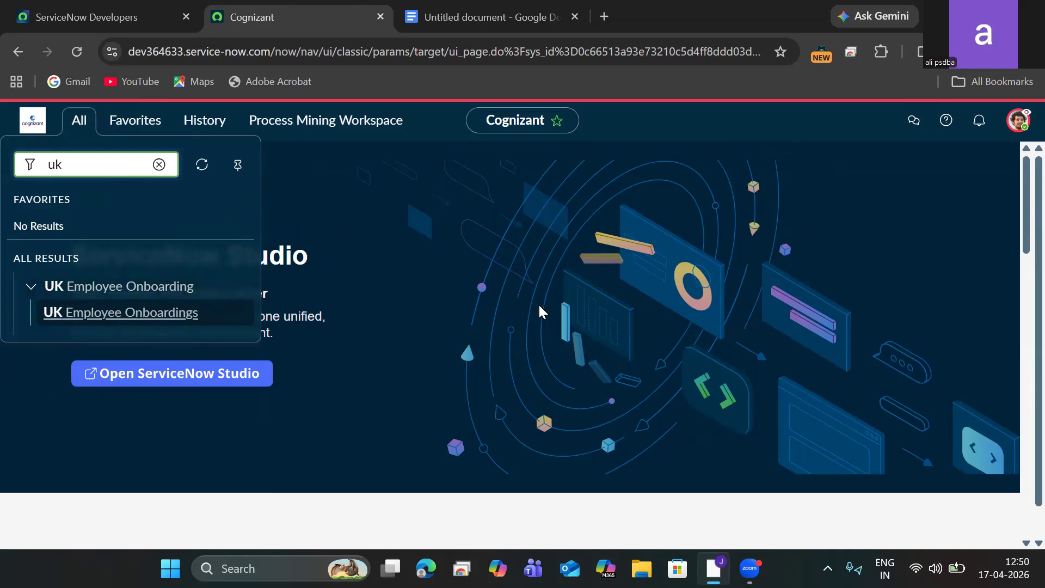
click(150, 311)
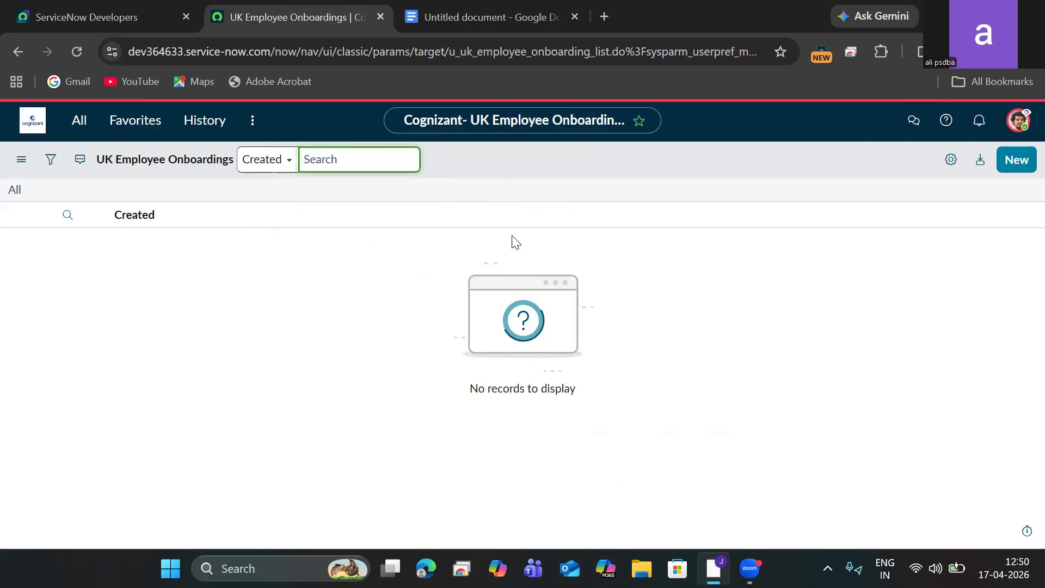
Step: Switch to the Google Docs notes, start a new line below the Modules paragraph, and return to the ServiceNow list
click(465, 24)
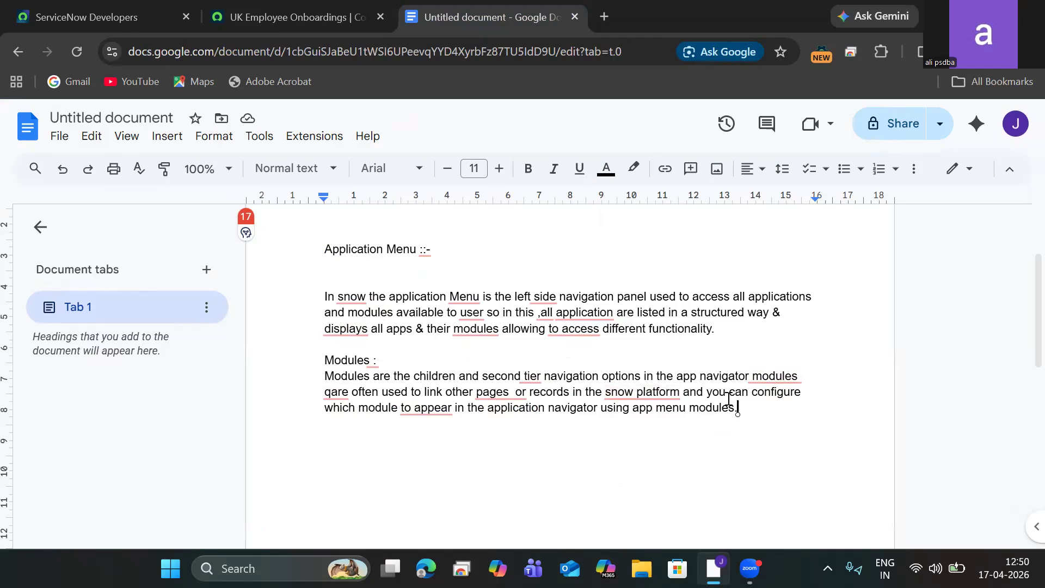
key(Return)
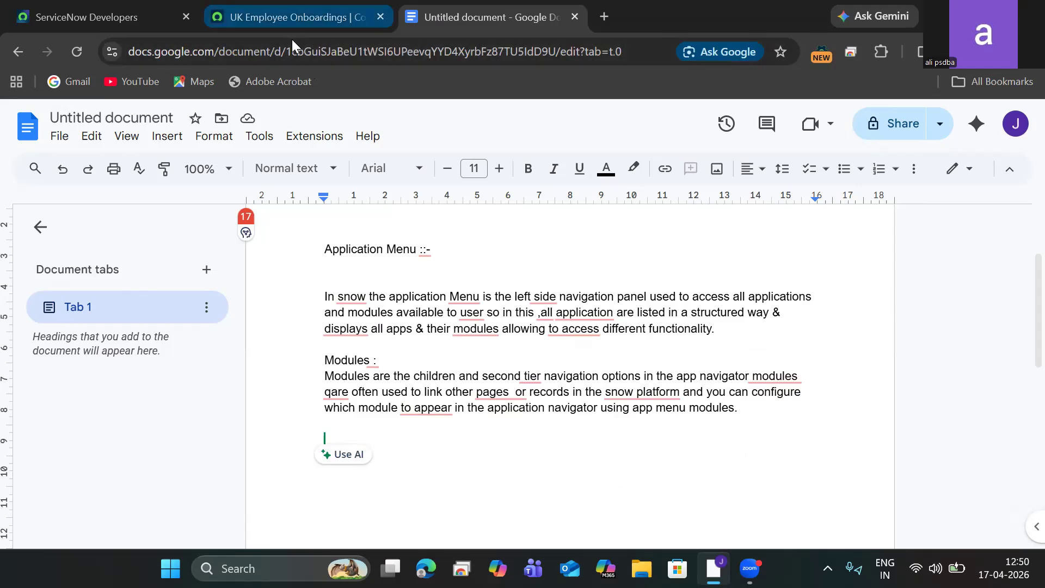
mouse_move(292, 39)
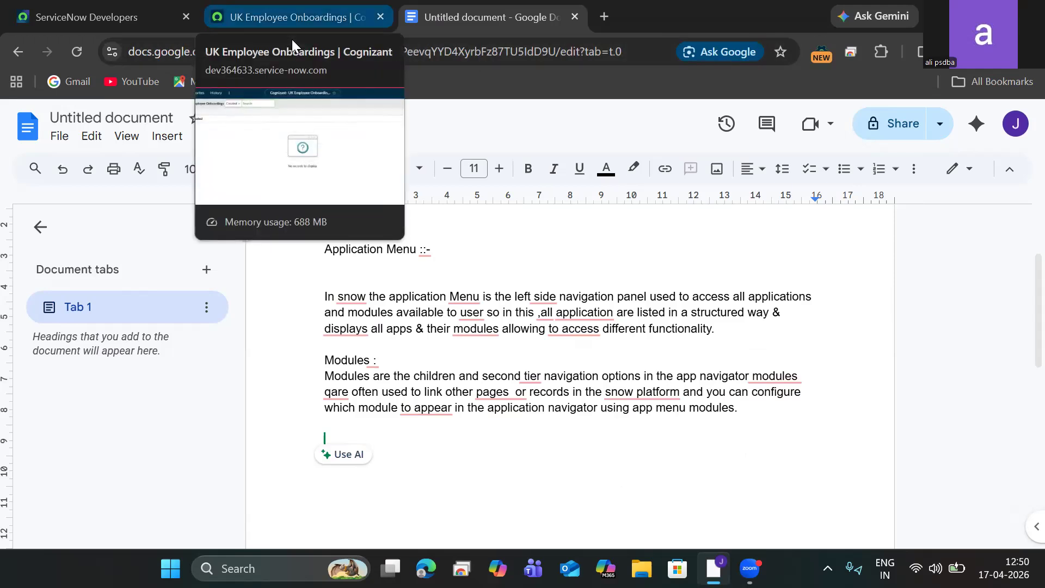
click(292, 39)
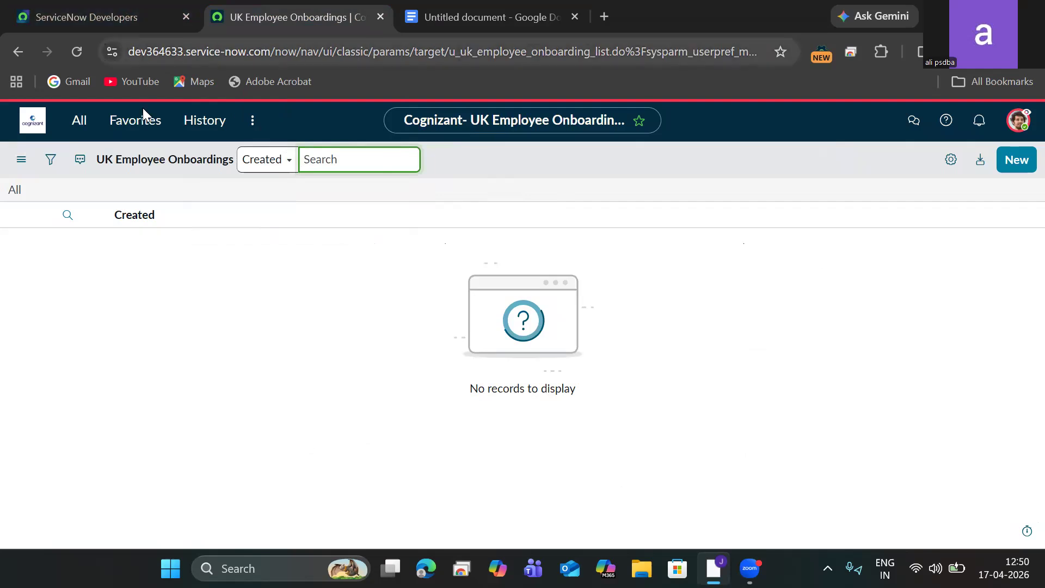
Step: Search the navigator for "zeno fina" while still impersonating the test user
click(65, 119)
click(157, 166)
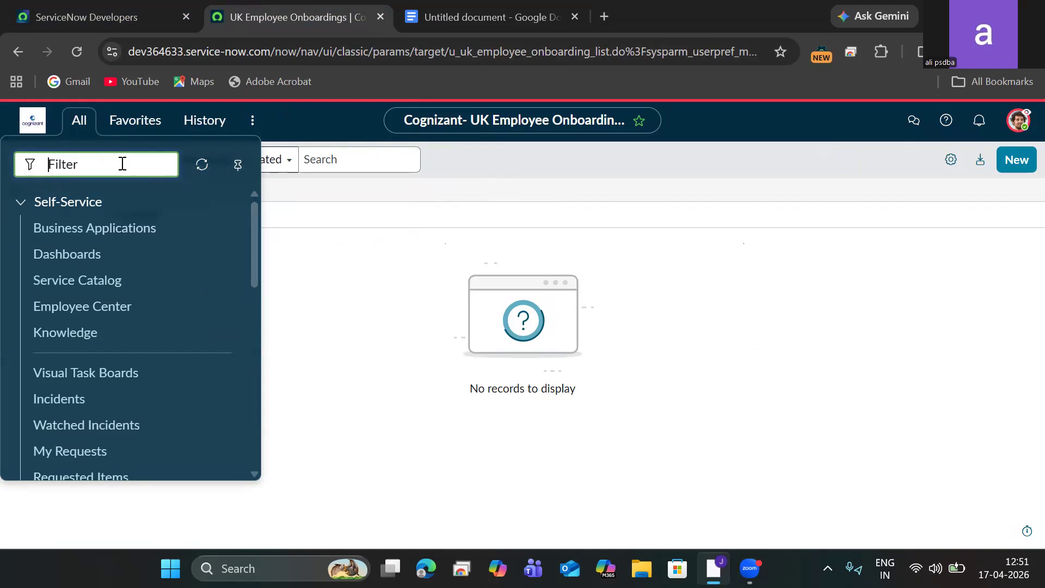
text(zeno fina)
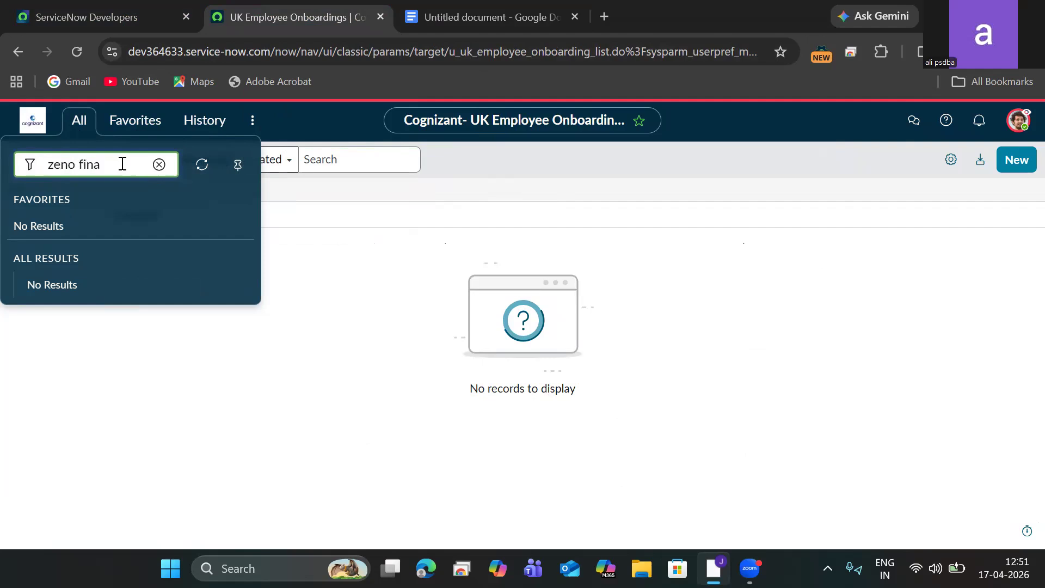
click(1020, 121)
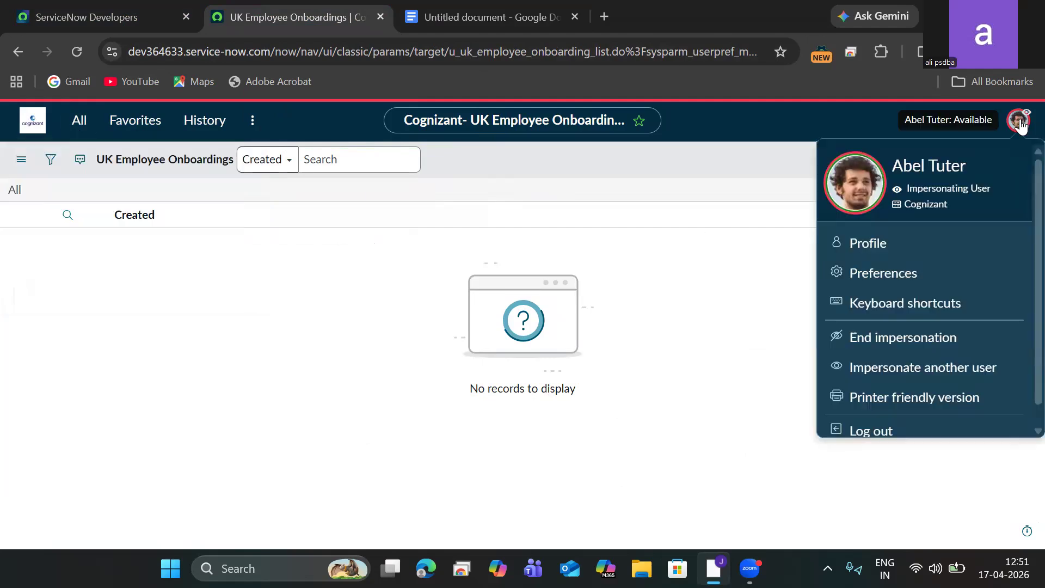
click(896, 342)
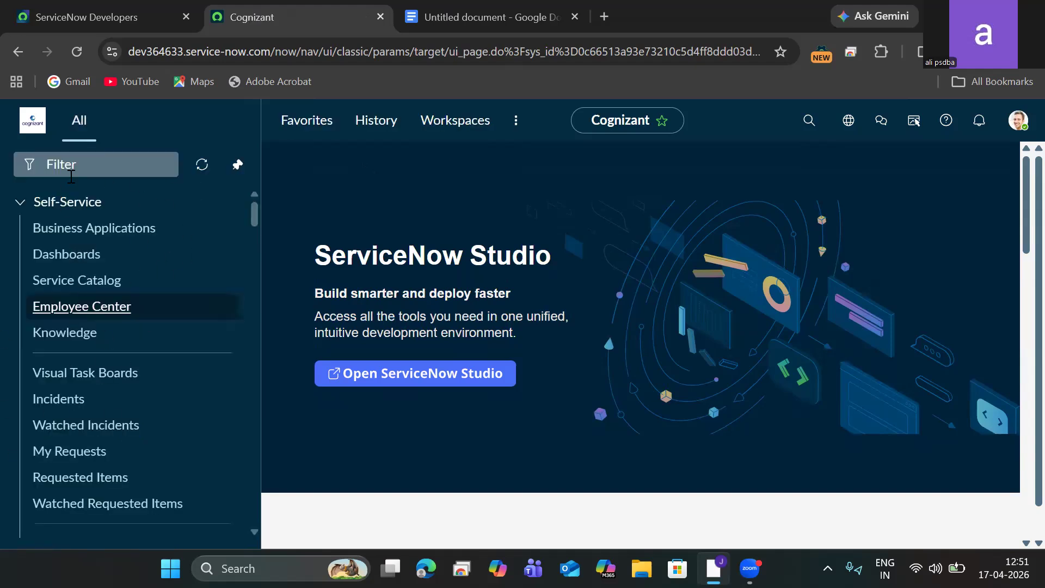
click(95, 162)
text(Z)
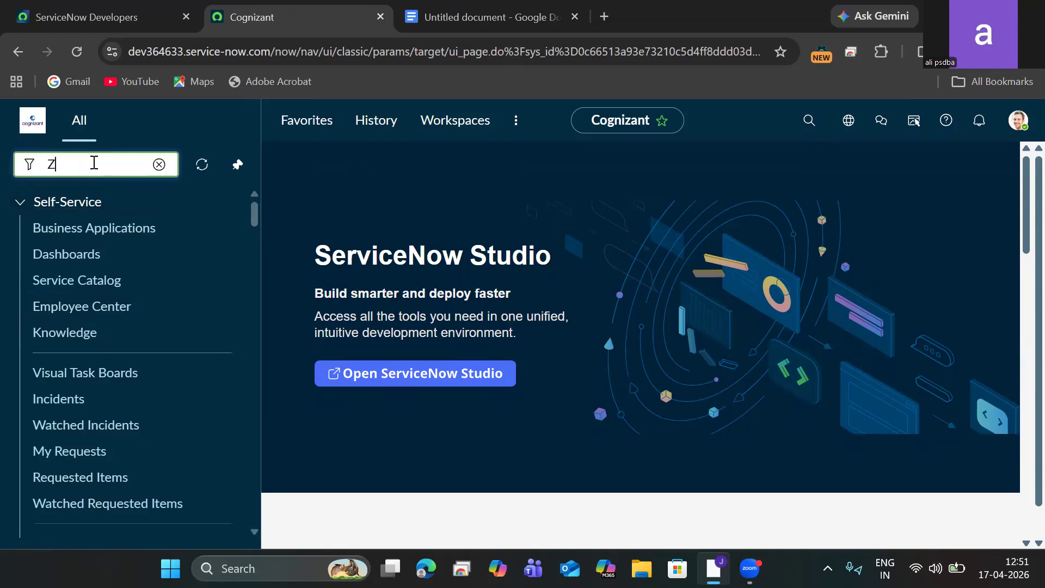
text(eno Fina)
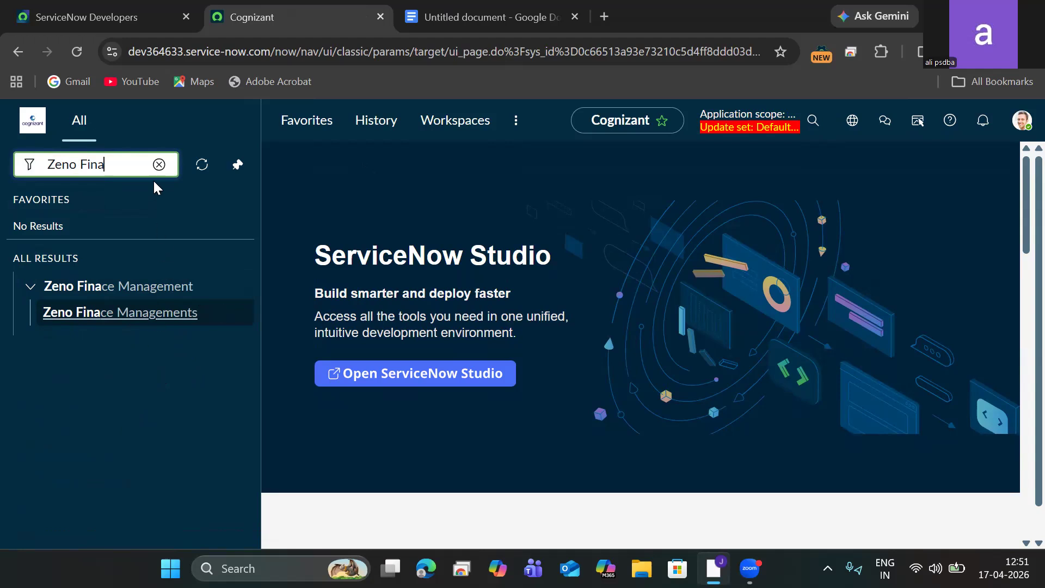
Step: Clear the navigator filter, search for "module" and open the Modules list under System Definition
click(158, 165)
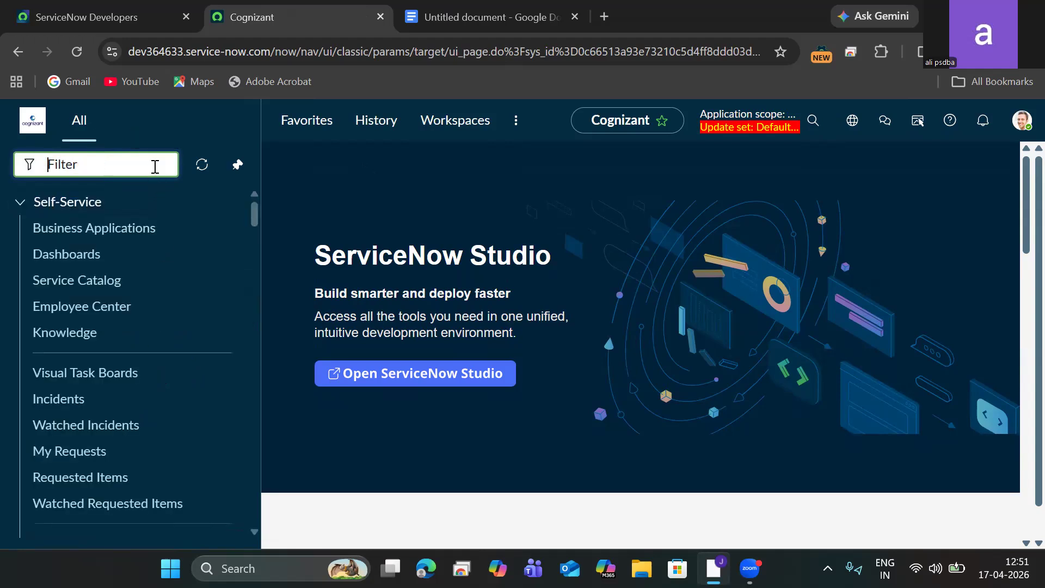
text(mdu)
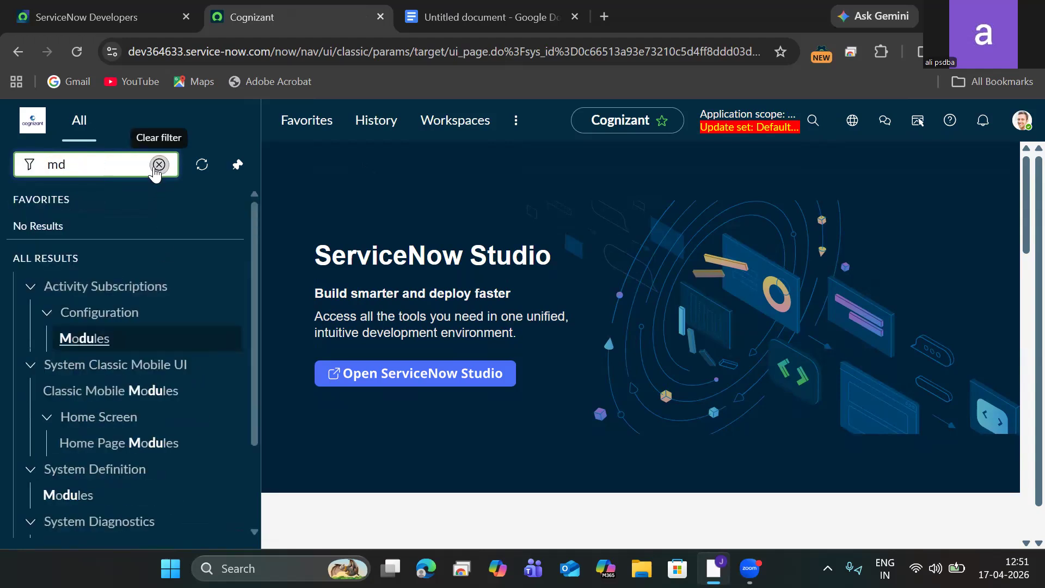
key(BackSpace)
text(odule)
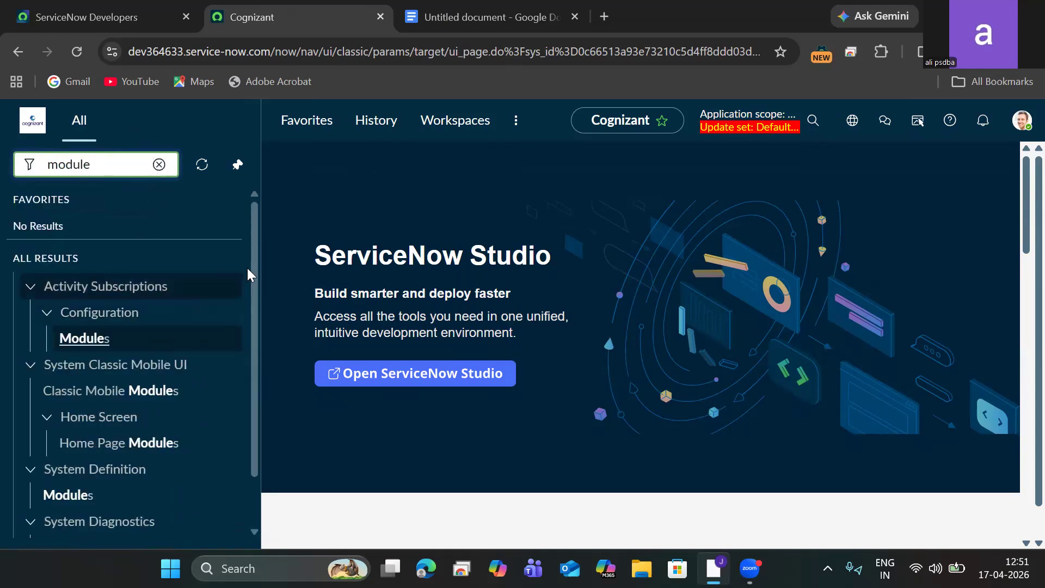
drag(252, 272, 255, 331)
click(67, 440)
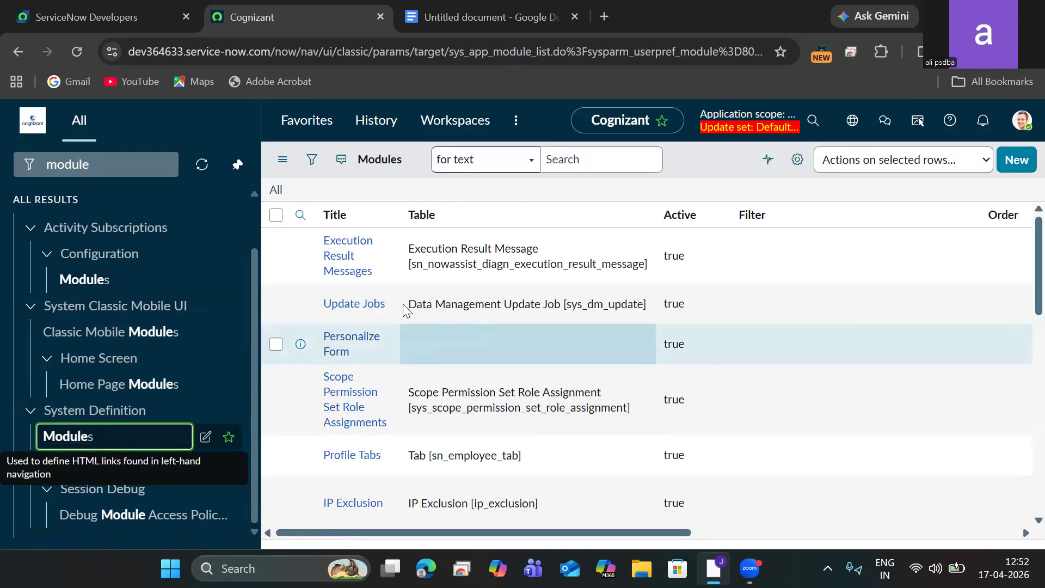
Step: Start a new Module record and open its Link type choices
click(1022, 162)
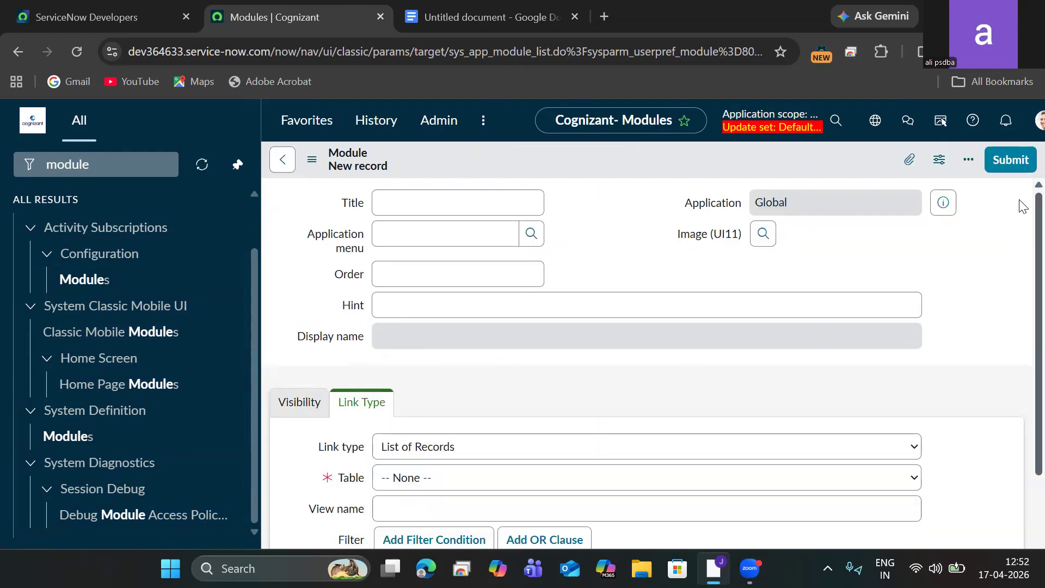
click(395, 481)
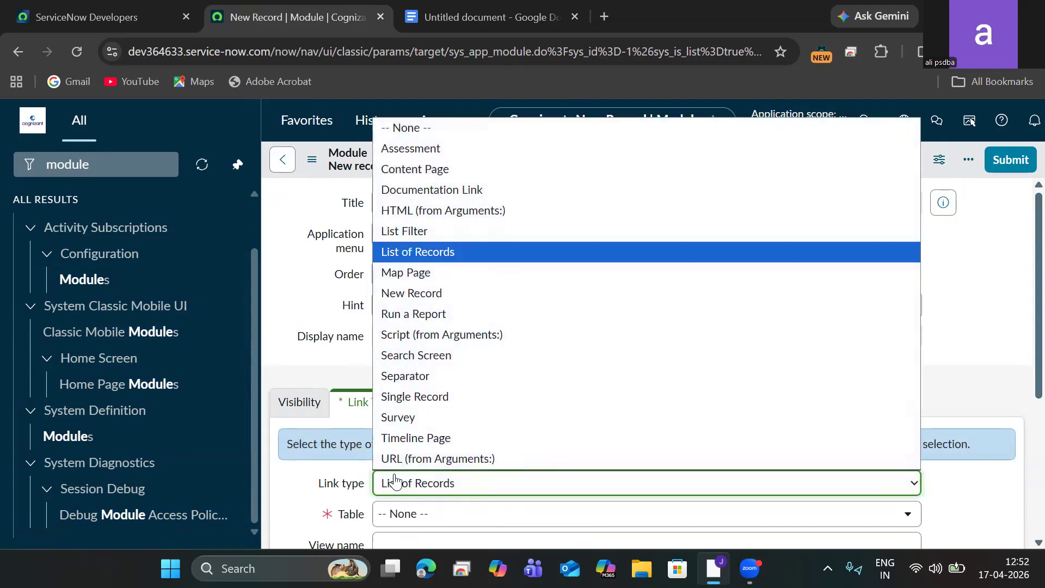